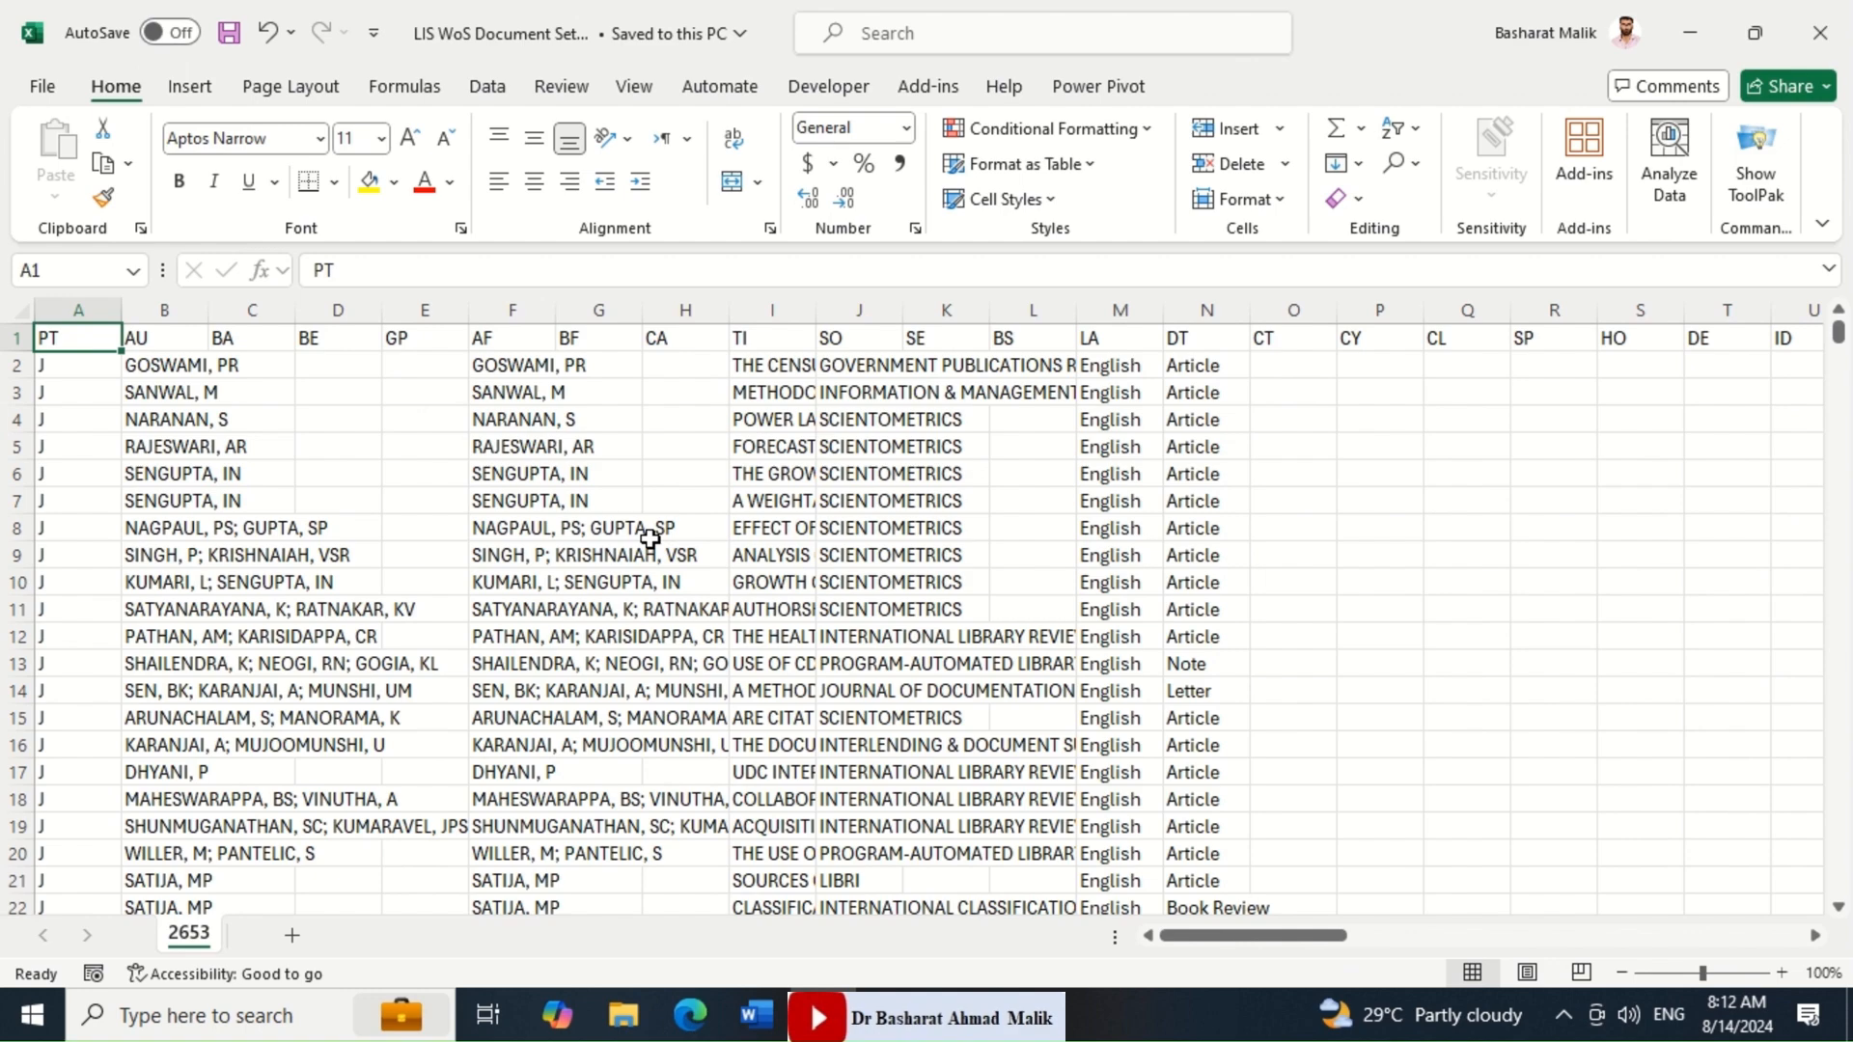
Select the whole publication year column (PY) from its header in AS1 down to the last record.
{"action": "key", "text": "Right"}
{"action": "key", "text": "Right"}
{"action": "key", "text": "Right"}
{"action": "key", "text": "Right"}
{"action": "key", "text": "Right"}
{"action": "key", "text": "Right"}
{"action": "key", "text": "Right"}
{"action": "key", "text": "Right"}
{"action": "key", "text": "Right"}
{"action": "key", "text": "Right"}
{"action": "key", "text": "Right"}
{"action": "key", "text": "Right"}
{"action": "key", "text": "Right"}
{"action": "key", "text": "Right"}
{"action": "key", "text": "Right"}
{"action": "key", "text": "Right"}
{"action": "key", "text": "Right"}
{"action": "key", "text": "Right"}
{"action": "key", "text": "Right"}
{"action": "key", "text": "Right"}
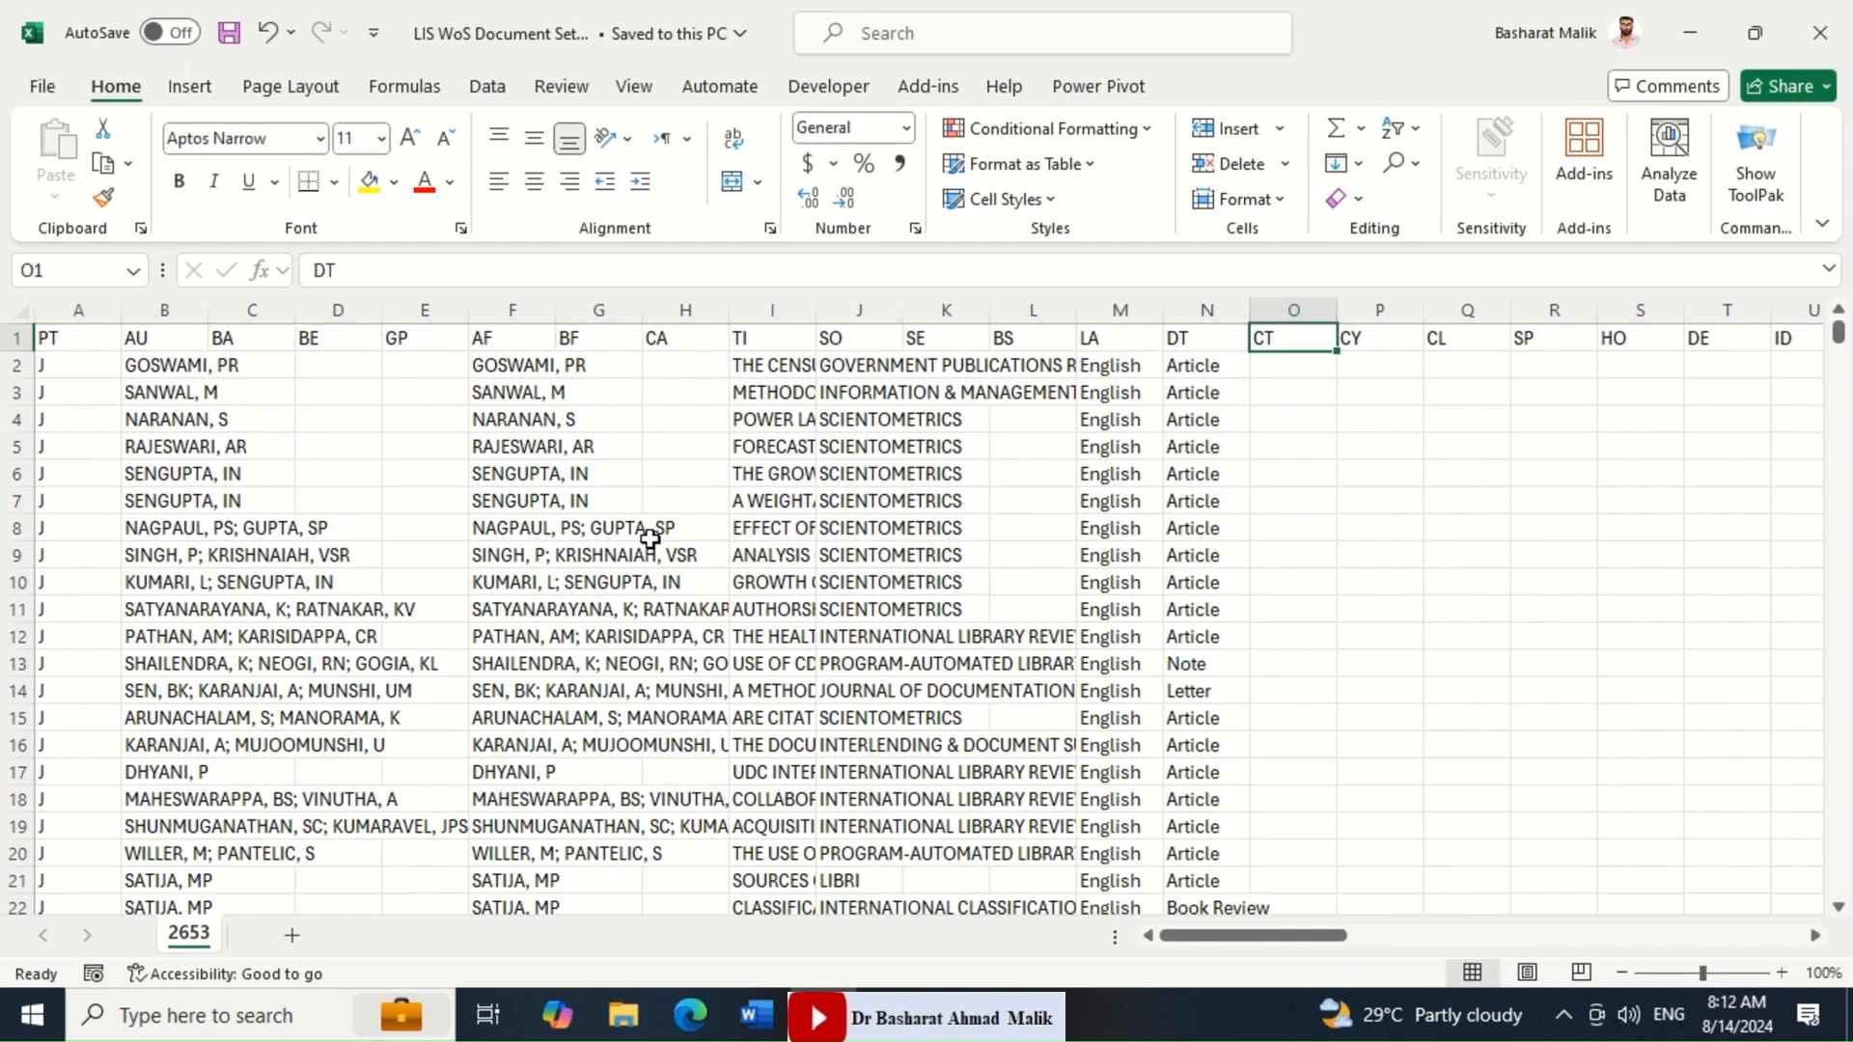
{"action": "key", "text": "Right"}
{"action": "key", "text": "Right"}
{"action": "key", "text": "Right"}
{"action": "key", "text": "Right"}
{"action": "key", "text": "Right"}
{"action": "key", "text": "Right"}
{"action": "key", "text": "Right"}
{"action": "key", "text": "Right"}
{"action": "key", "text": "Right"}
{"action": "key", "text": "Right"}
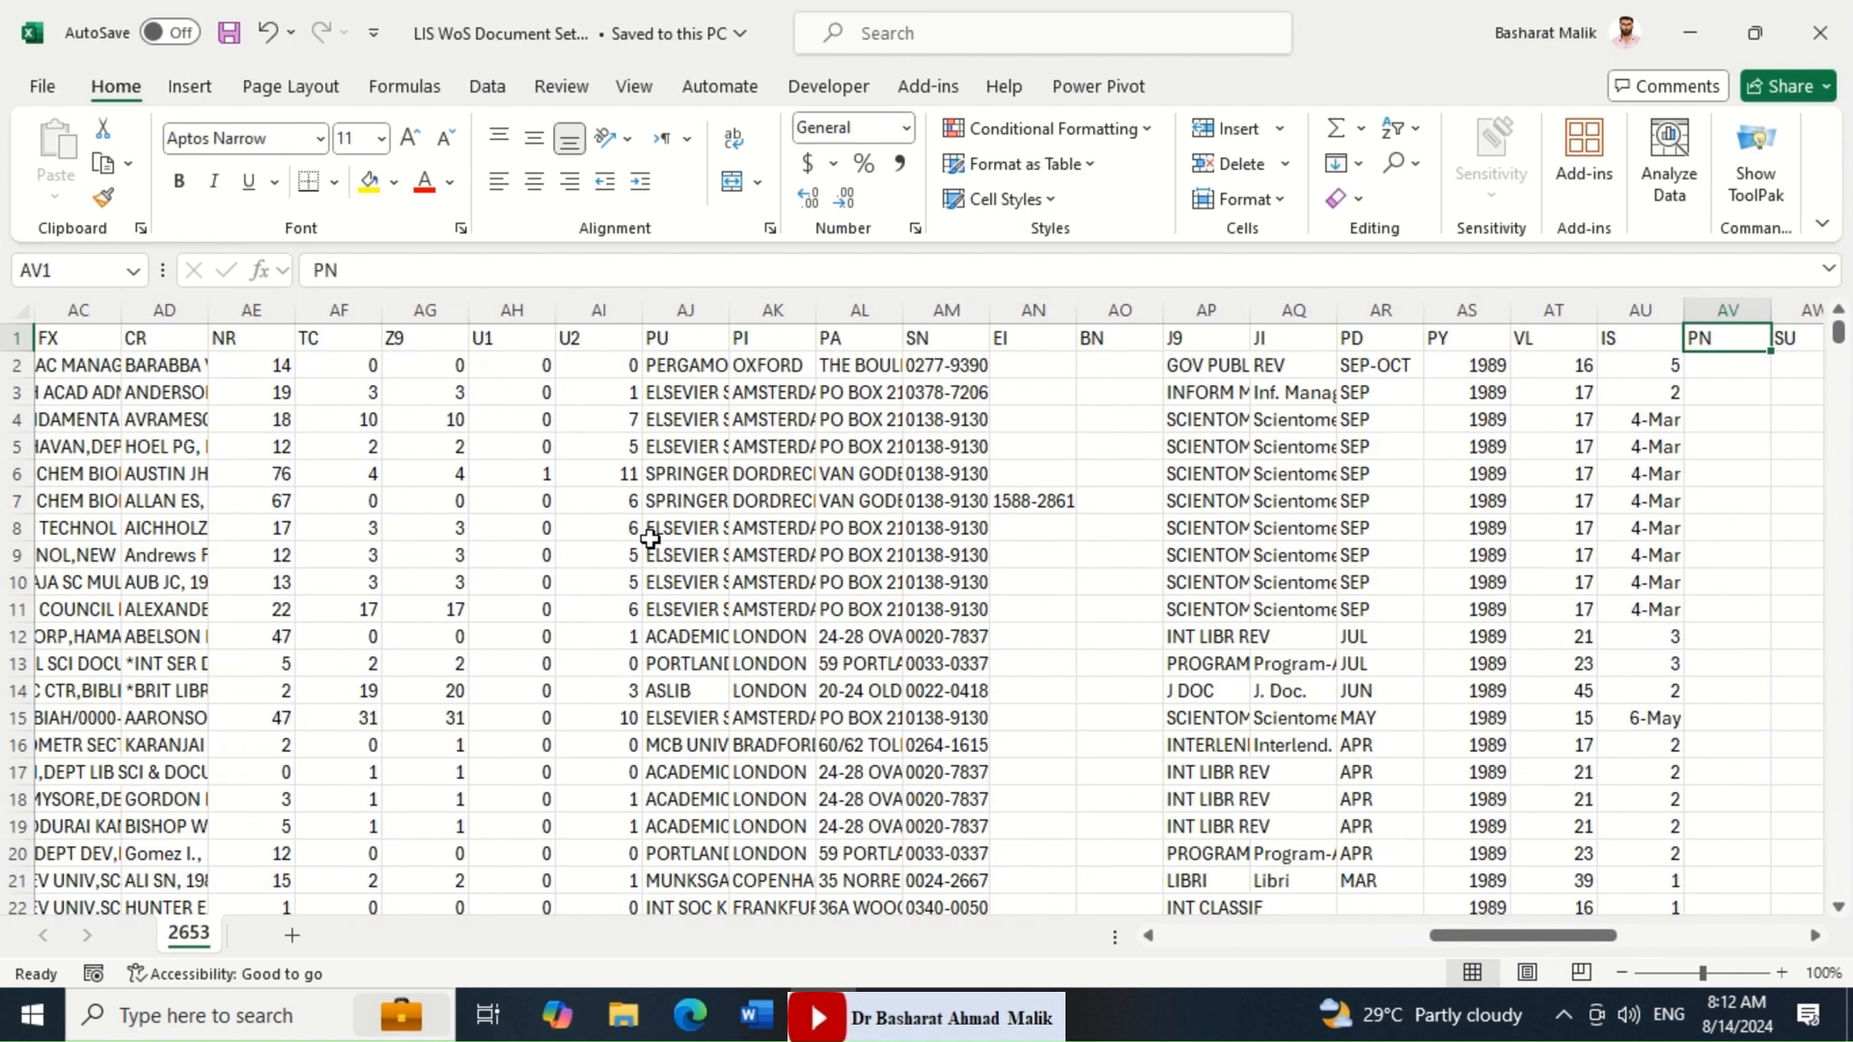
{"action": "key", "text": "Left"}
{"action": "key", "text": "Left"}
{"action": "key", "text": "Left"}
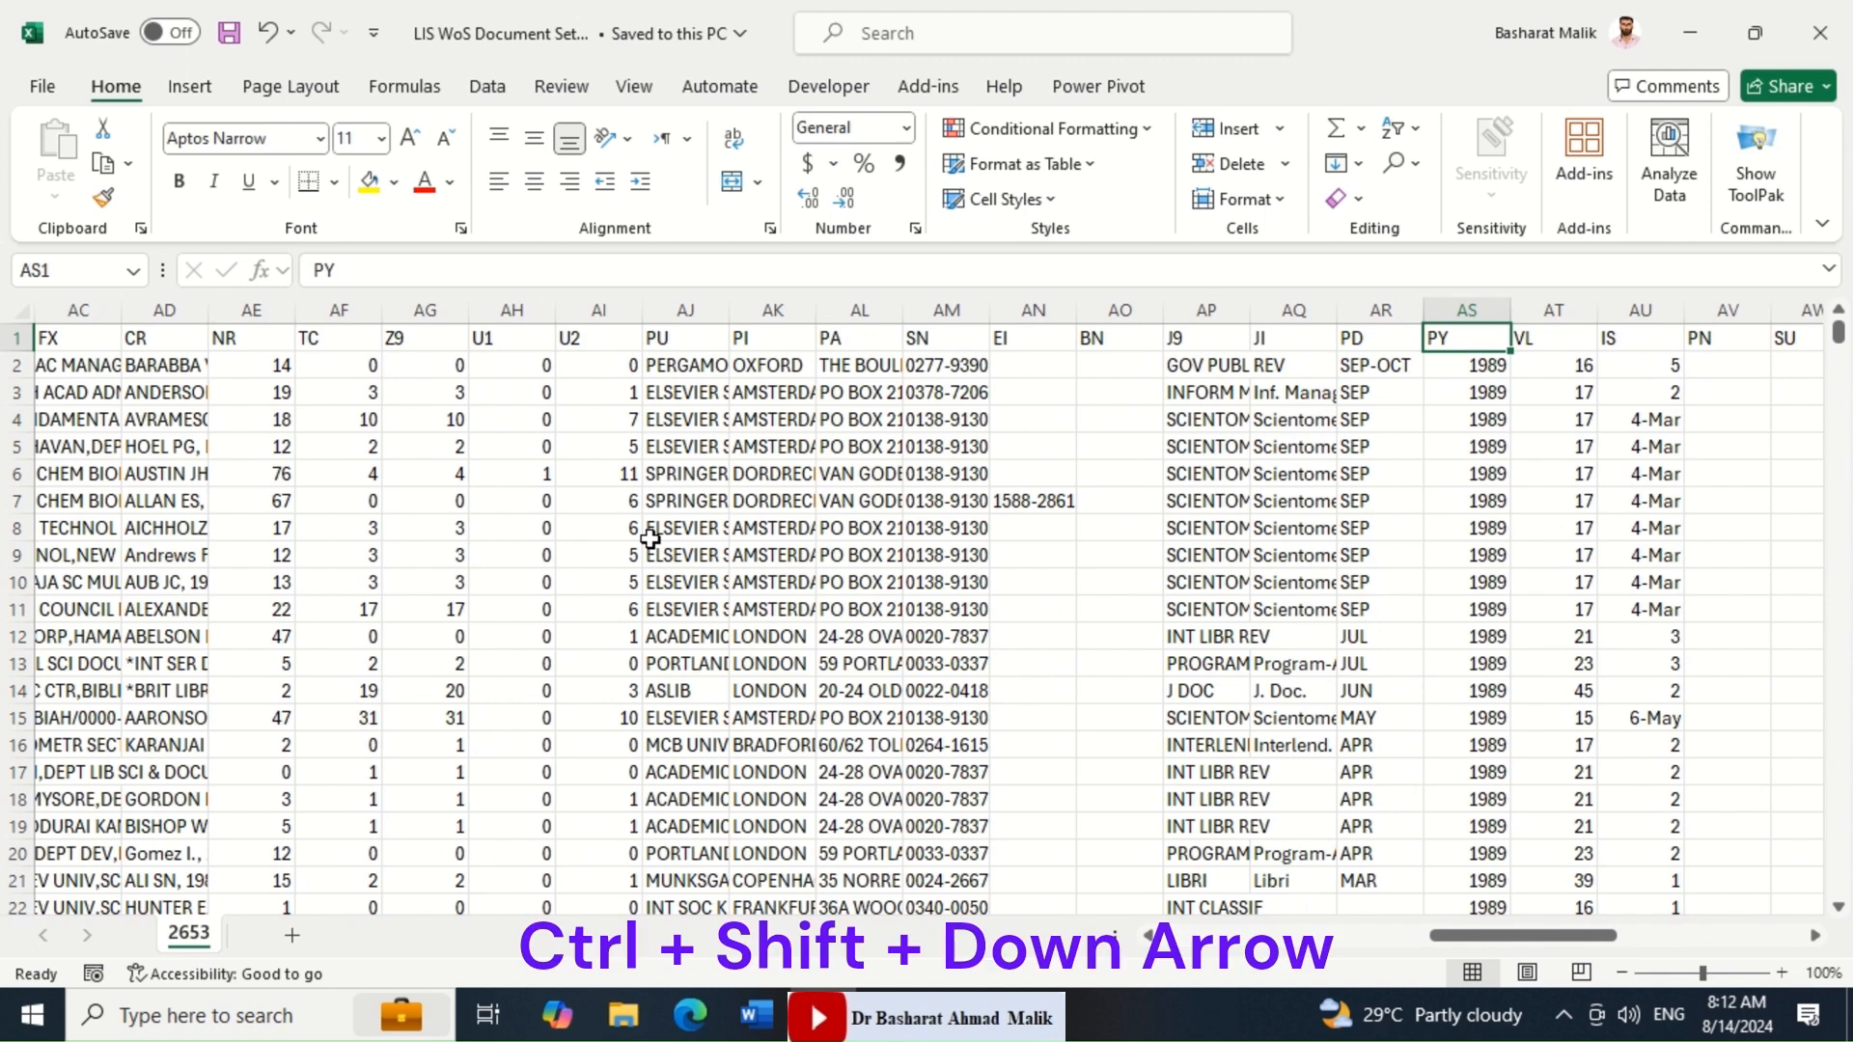
{"action": "key", "text": "ctrl+shift+Down"}
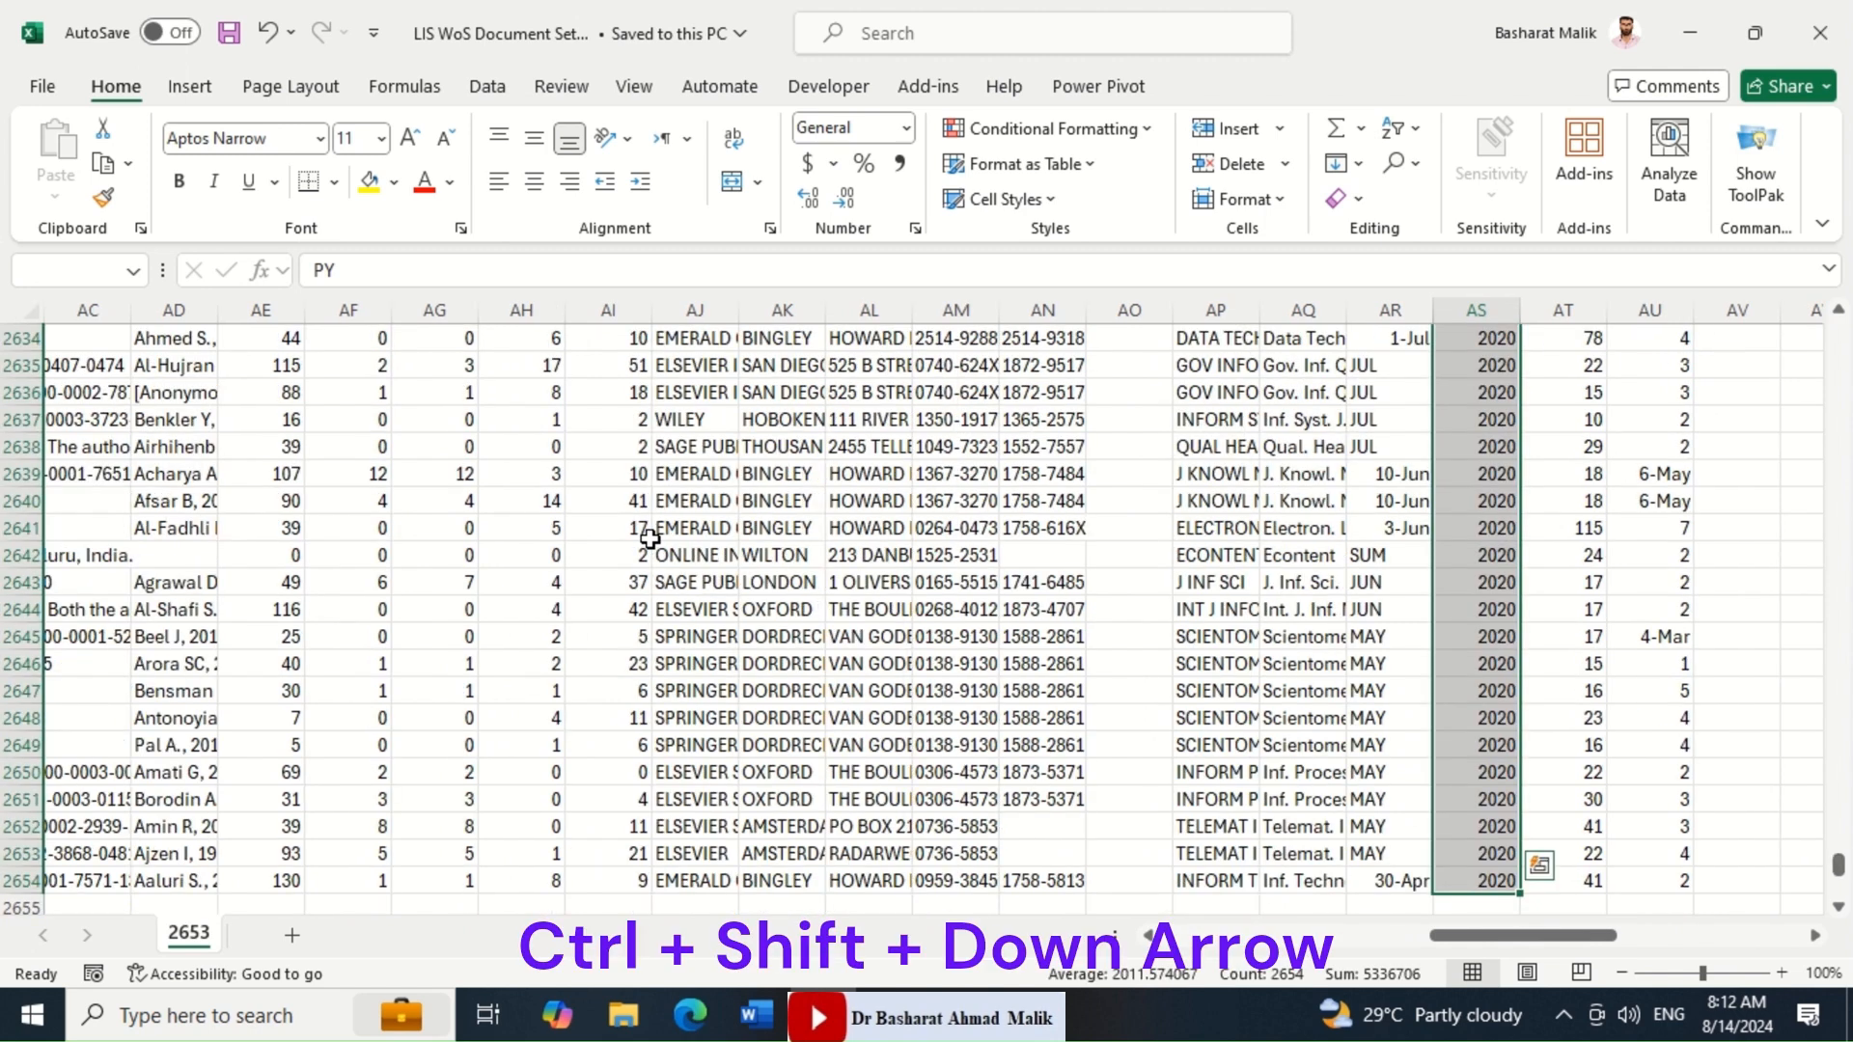
Create a PivotTable from the selected PY data on a new worksheet, with PY in both Rows and Values.
{"action": "left_click", "coordinate": [193, 91]}
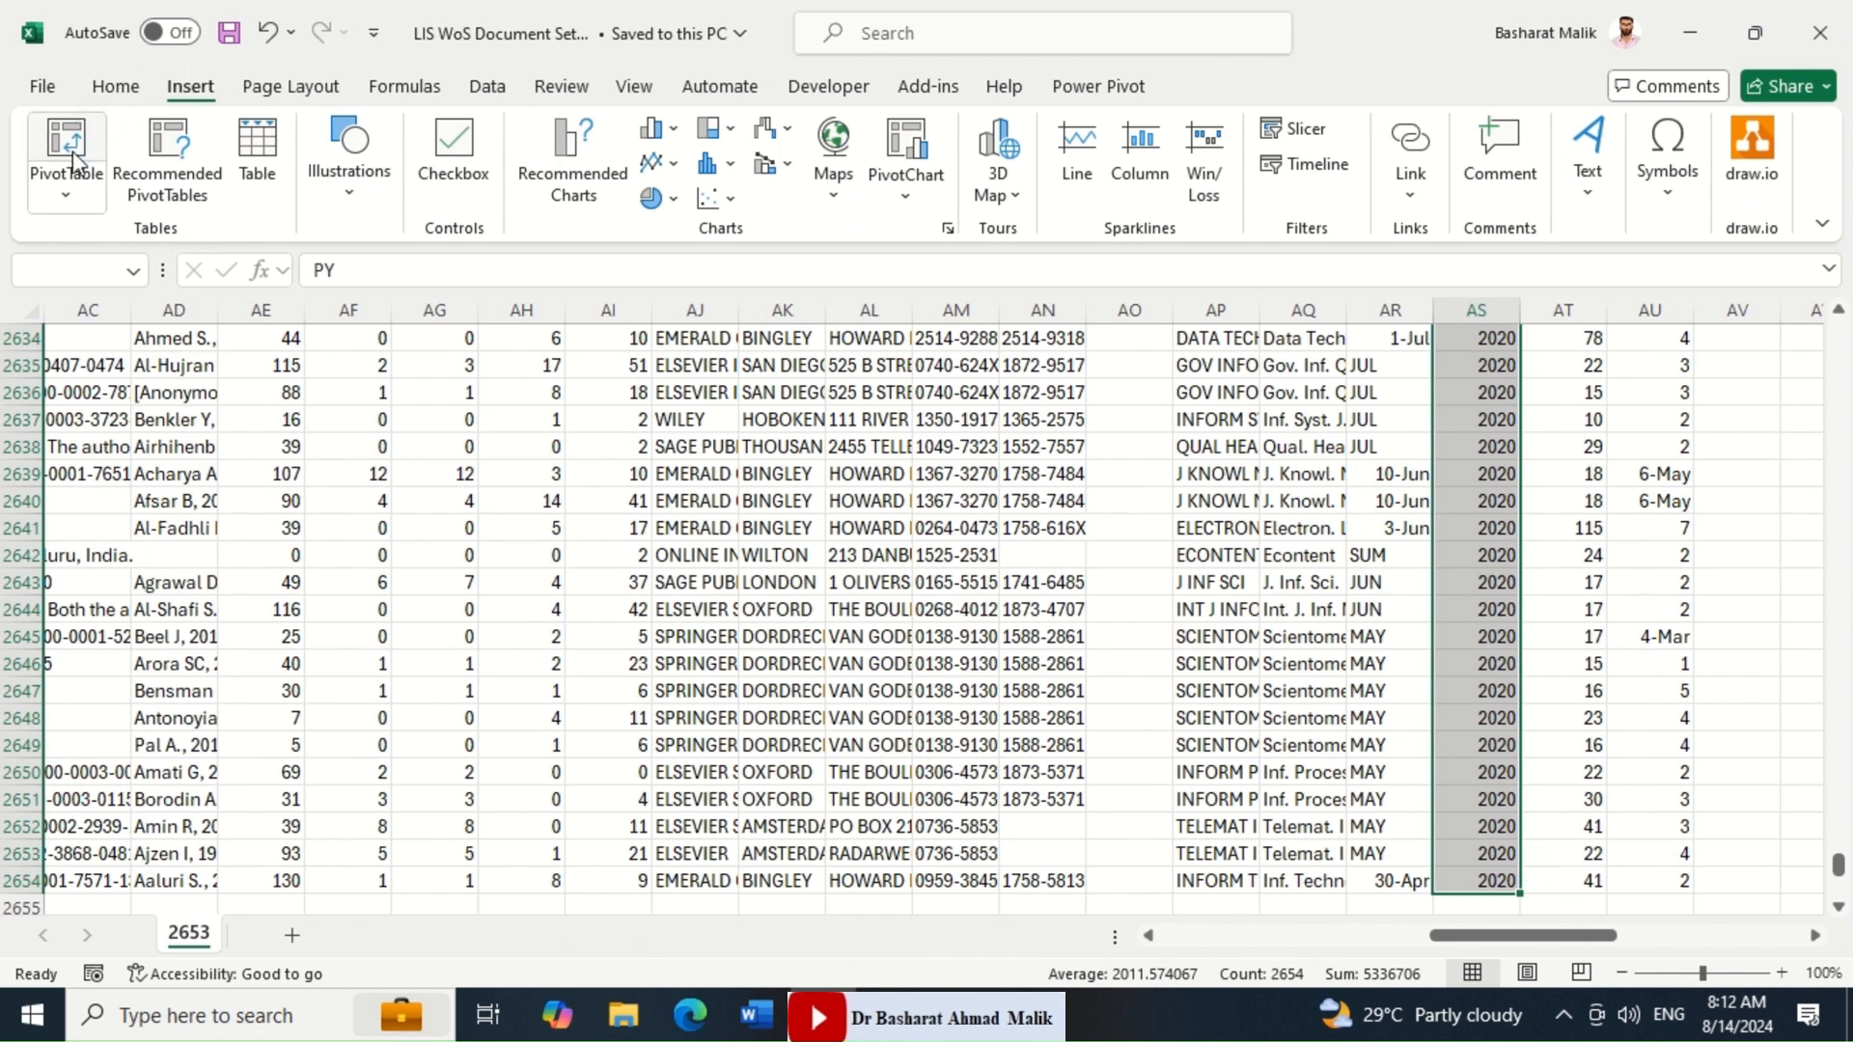
{"action": "left_click", "coordinate": [74, 163]}
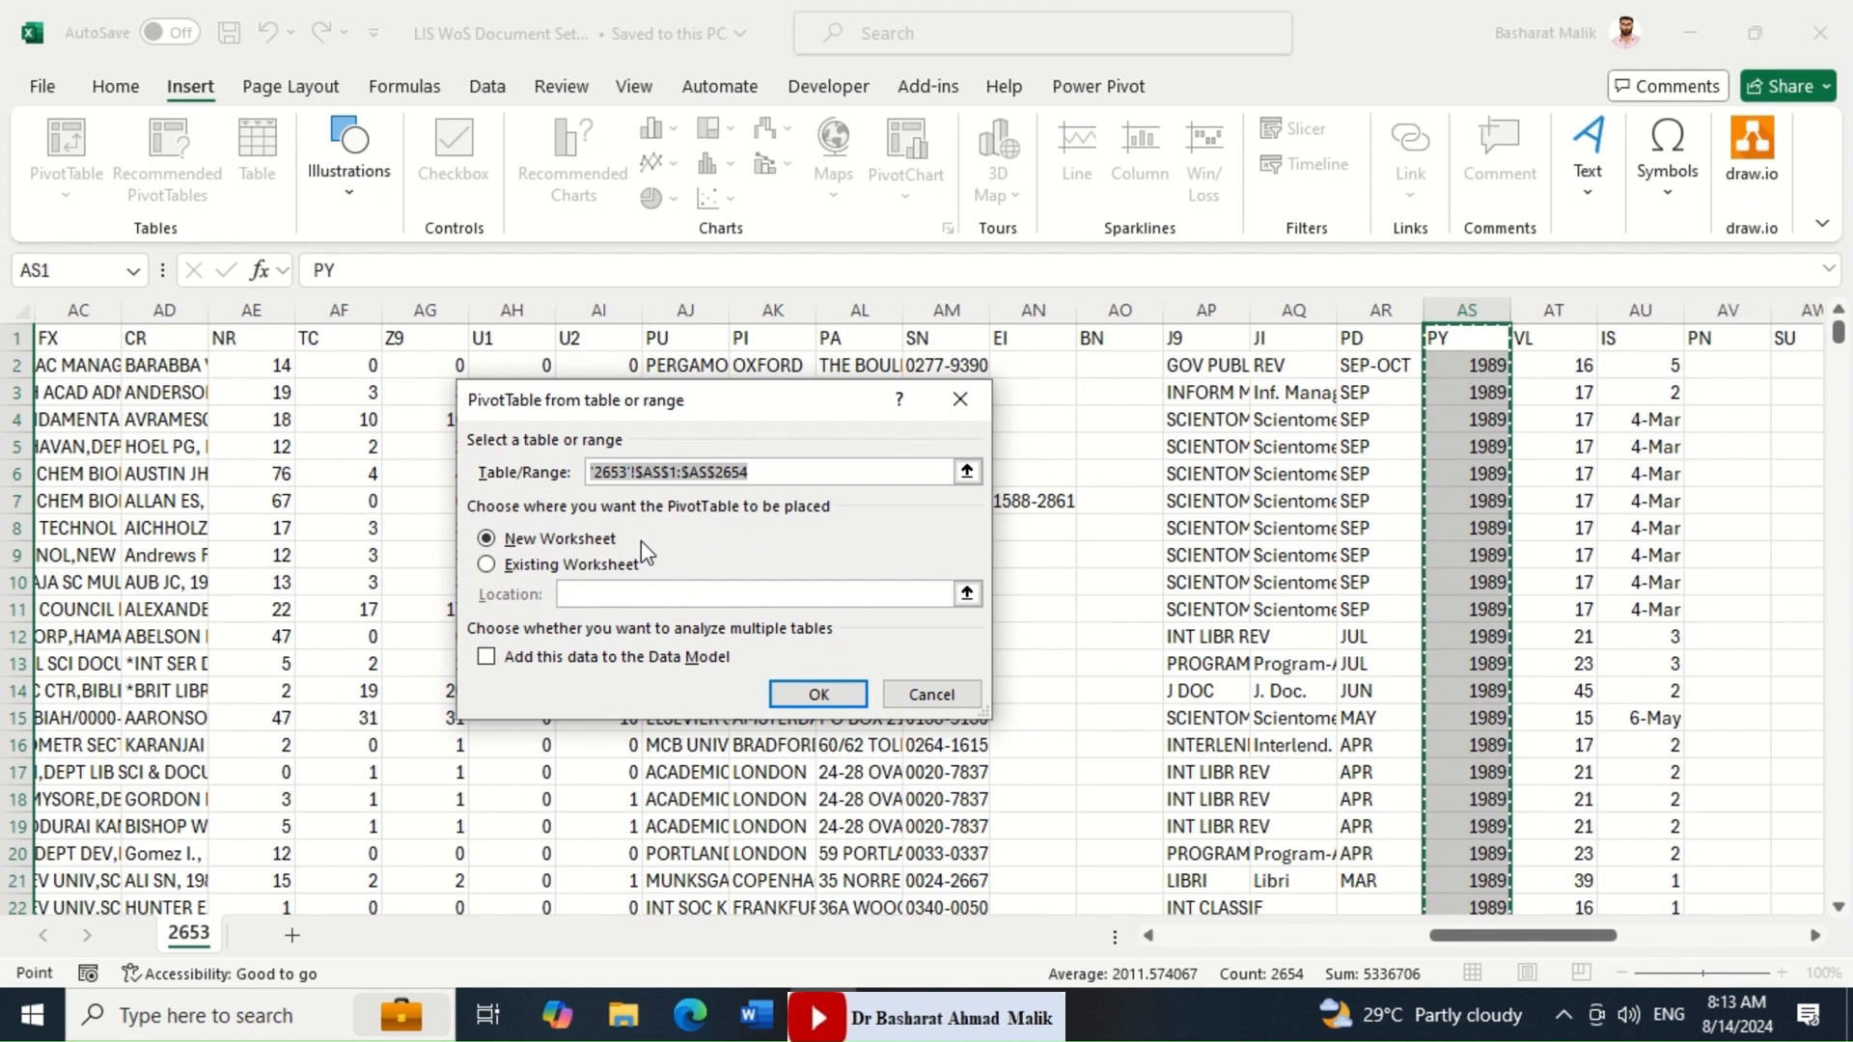
{"action": "left_click", "coordinate": [822, 695]}
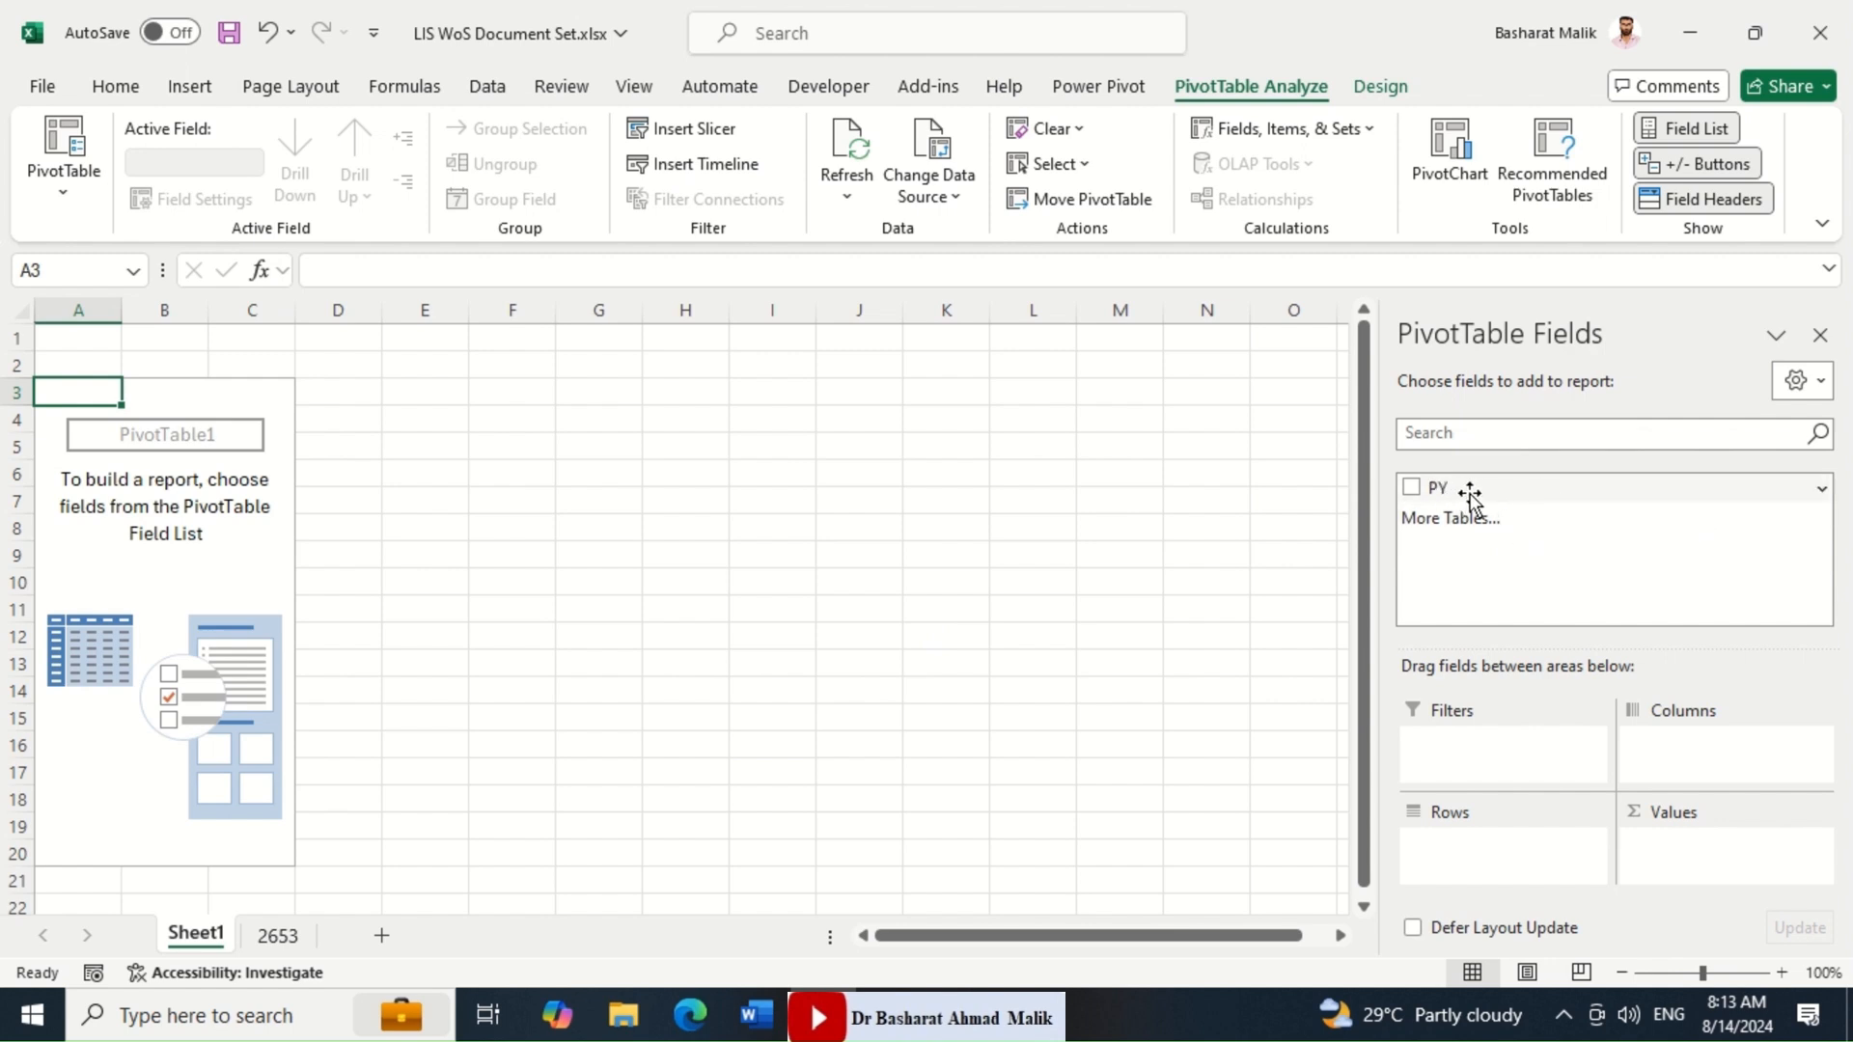
{"action": "left_click_drag", "start_coordinate": [1457, 488], "coordinate": [1483, 860]}
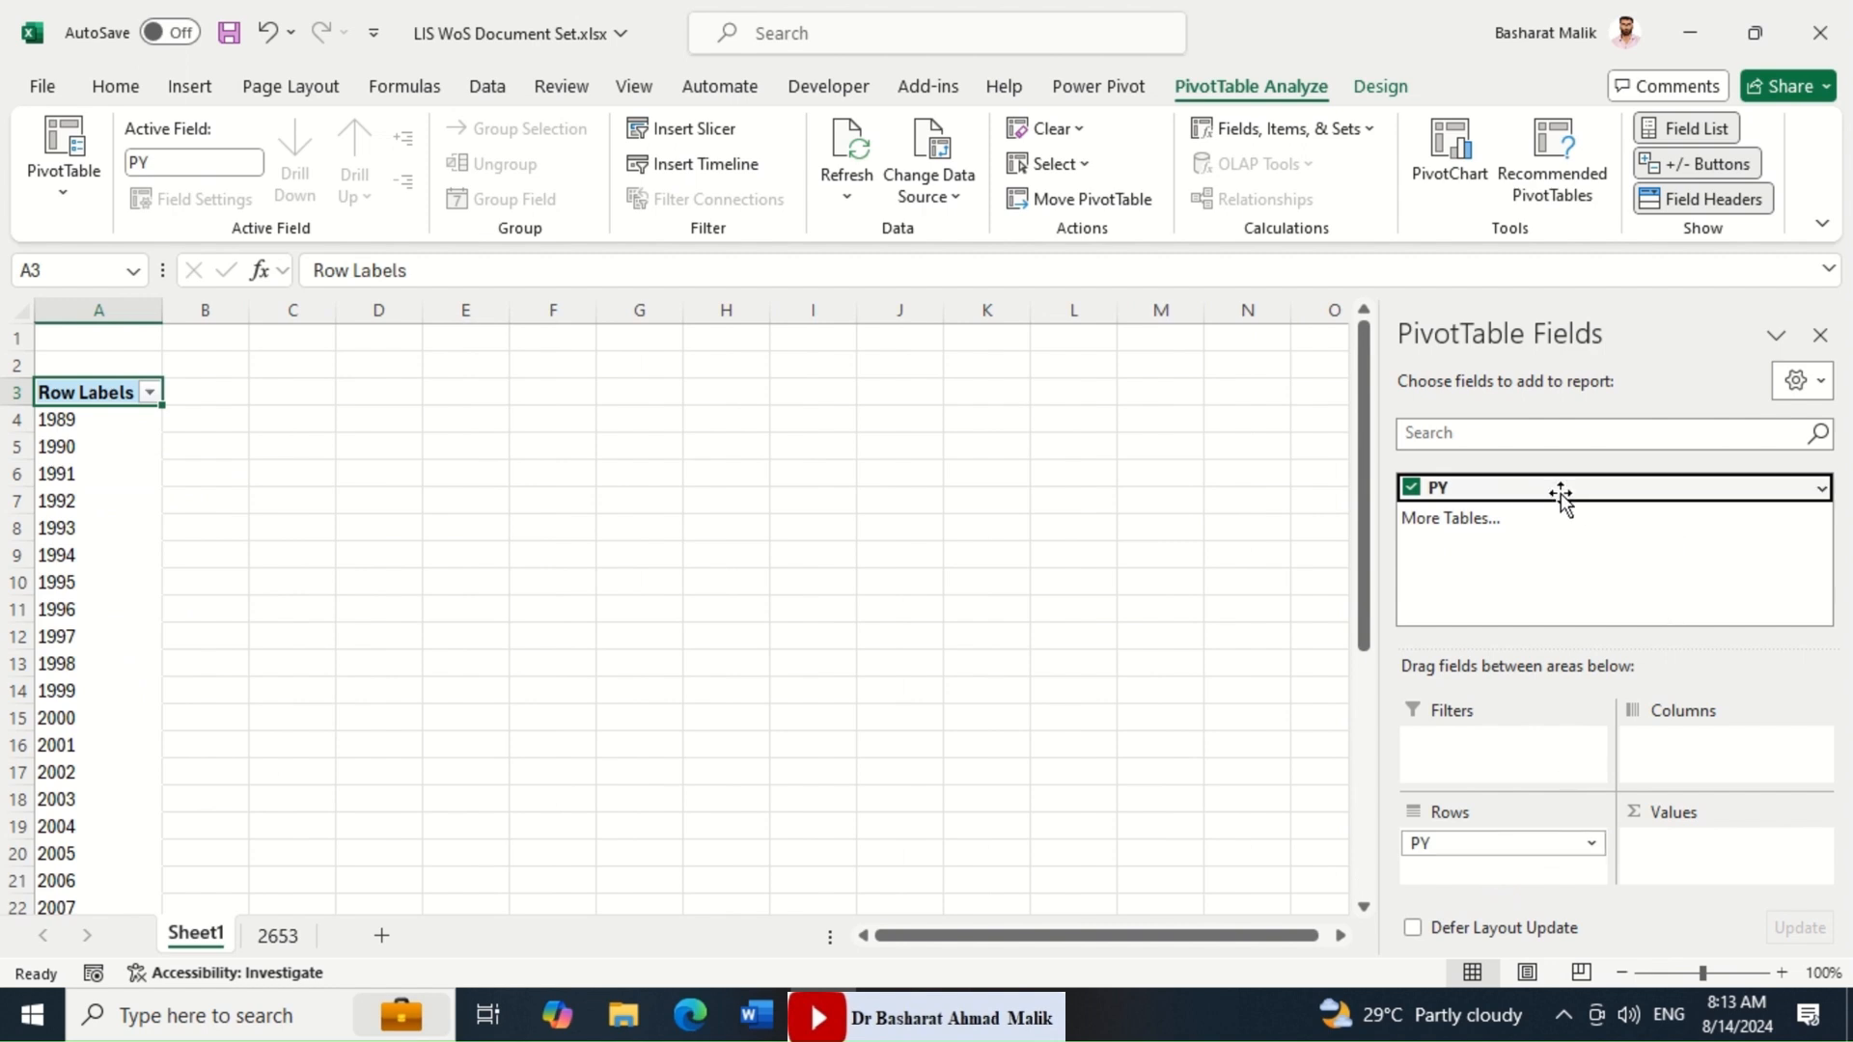
{"action": "left_click_drag", "start_coordinate": [1539, 492], "coordinate": [1726, 847]}
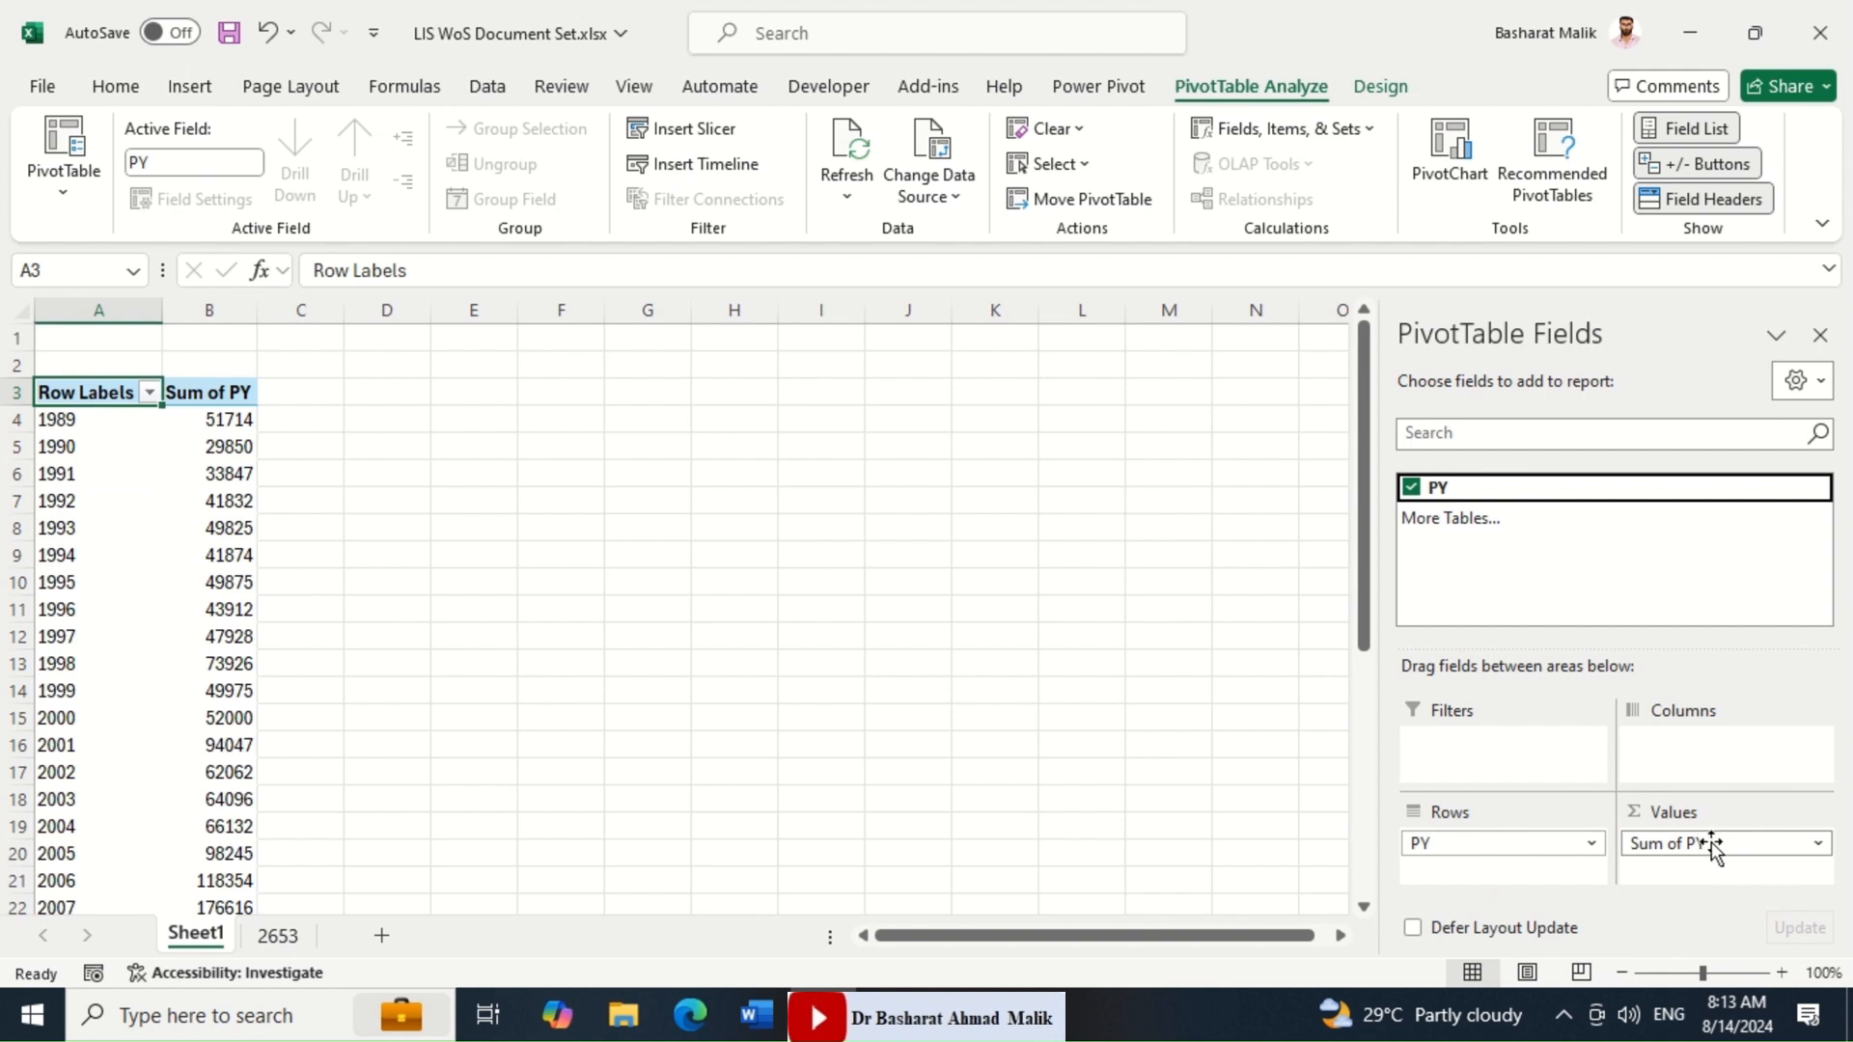
Summarize the PivotTable's PY values by Count instead of Sum and close the field list.
{"action": "left_click", "coordinate": [1780, 845]}
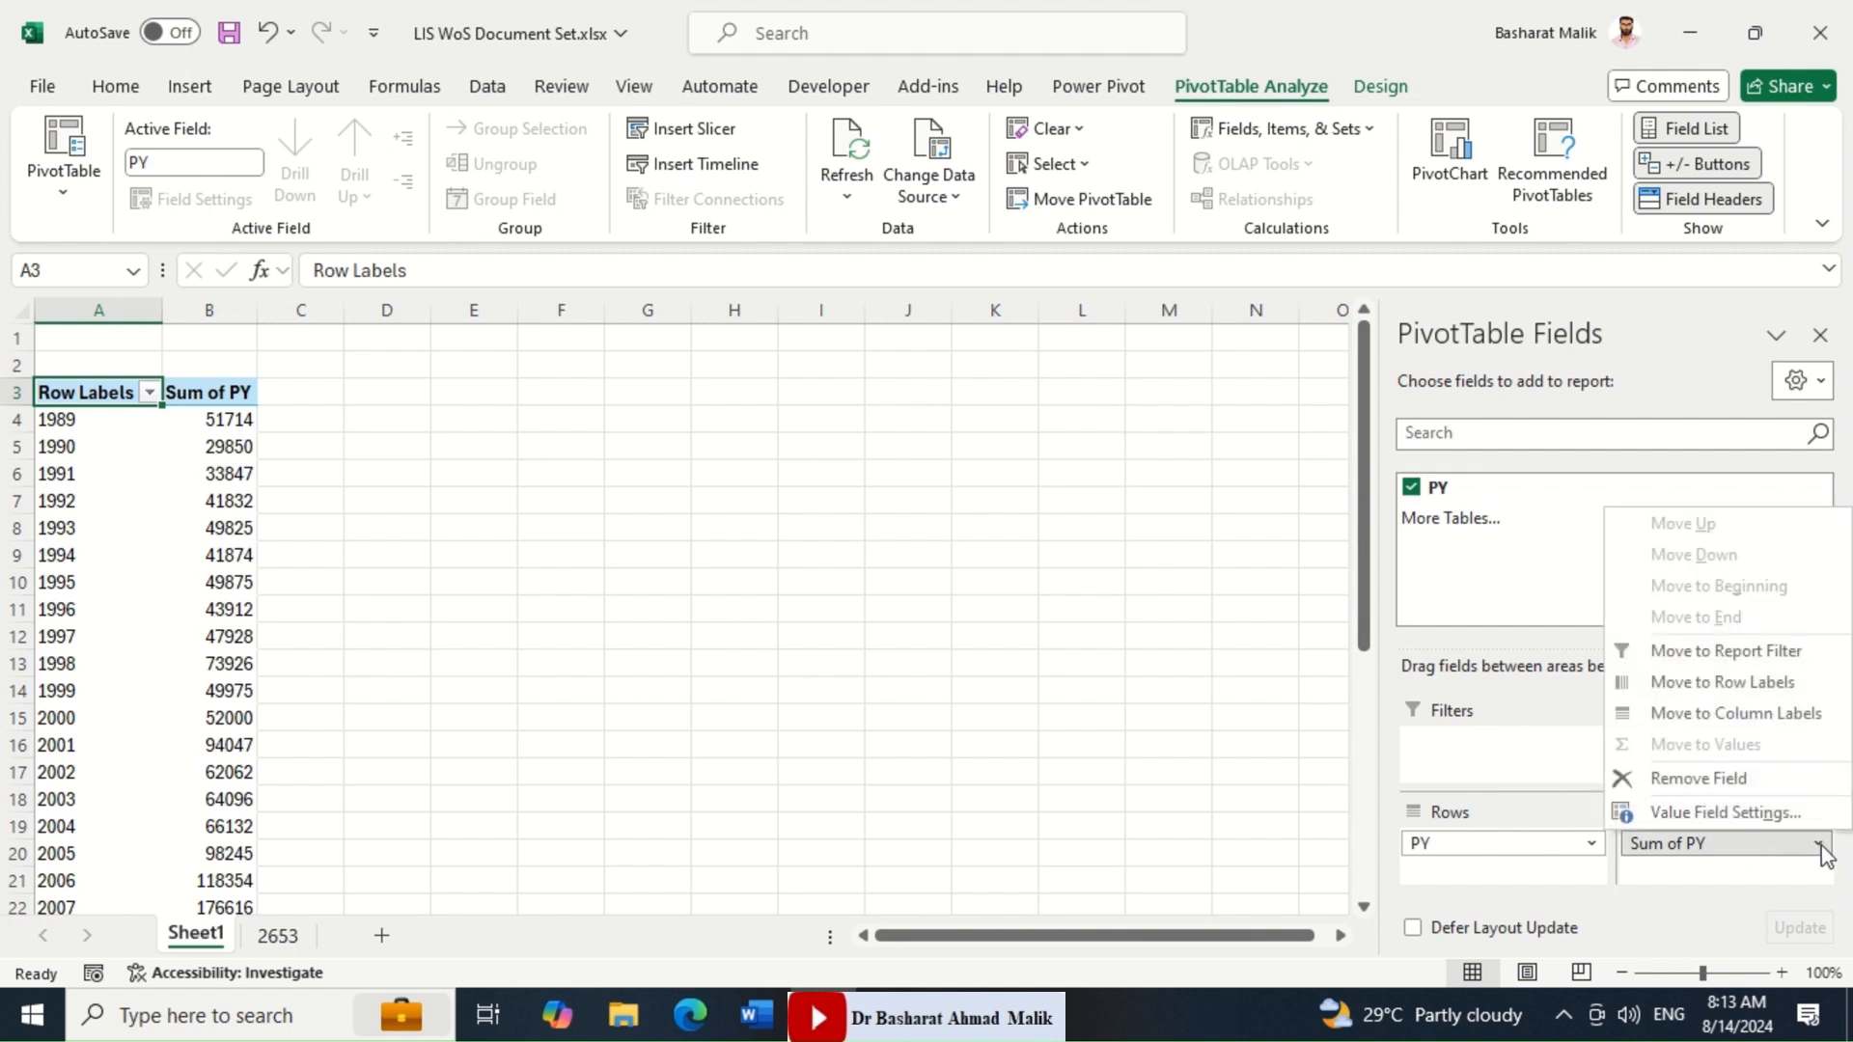
{"action": "left_click", "coordinate": [1768, 816]}
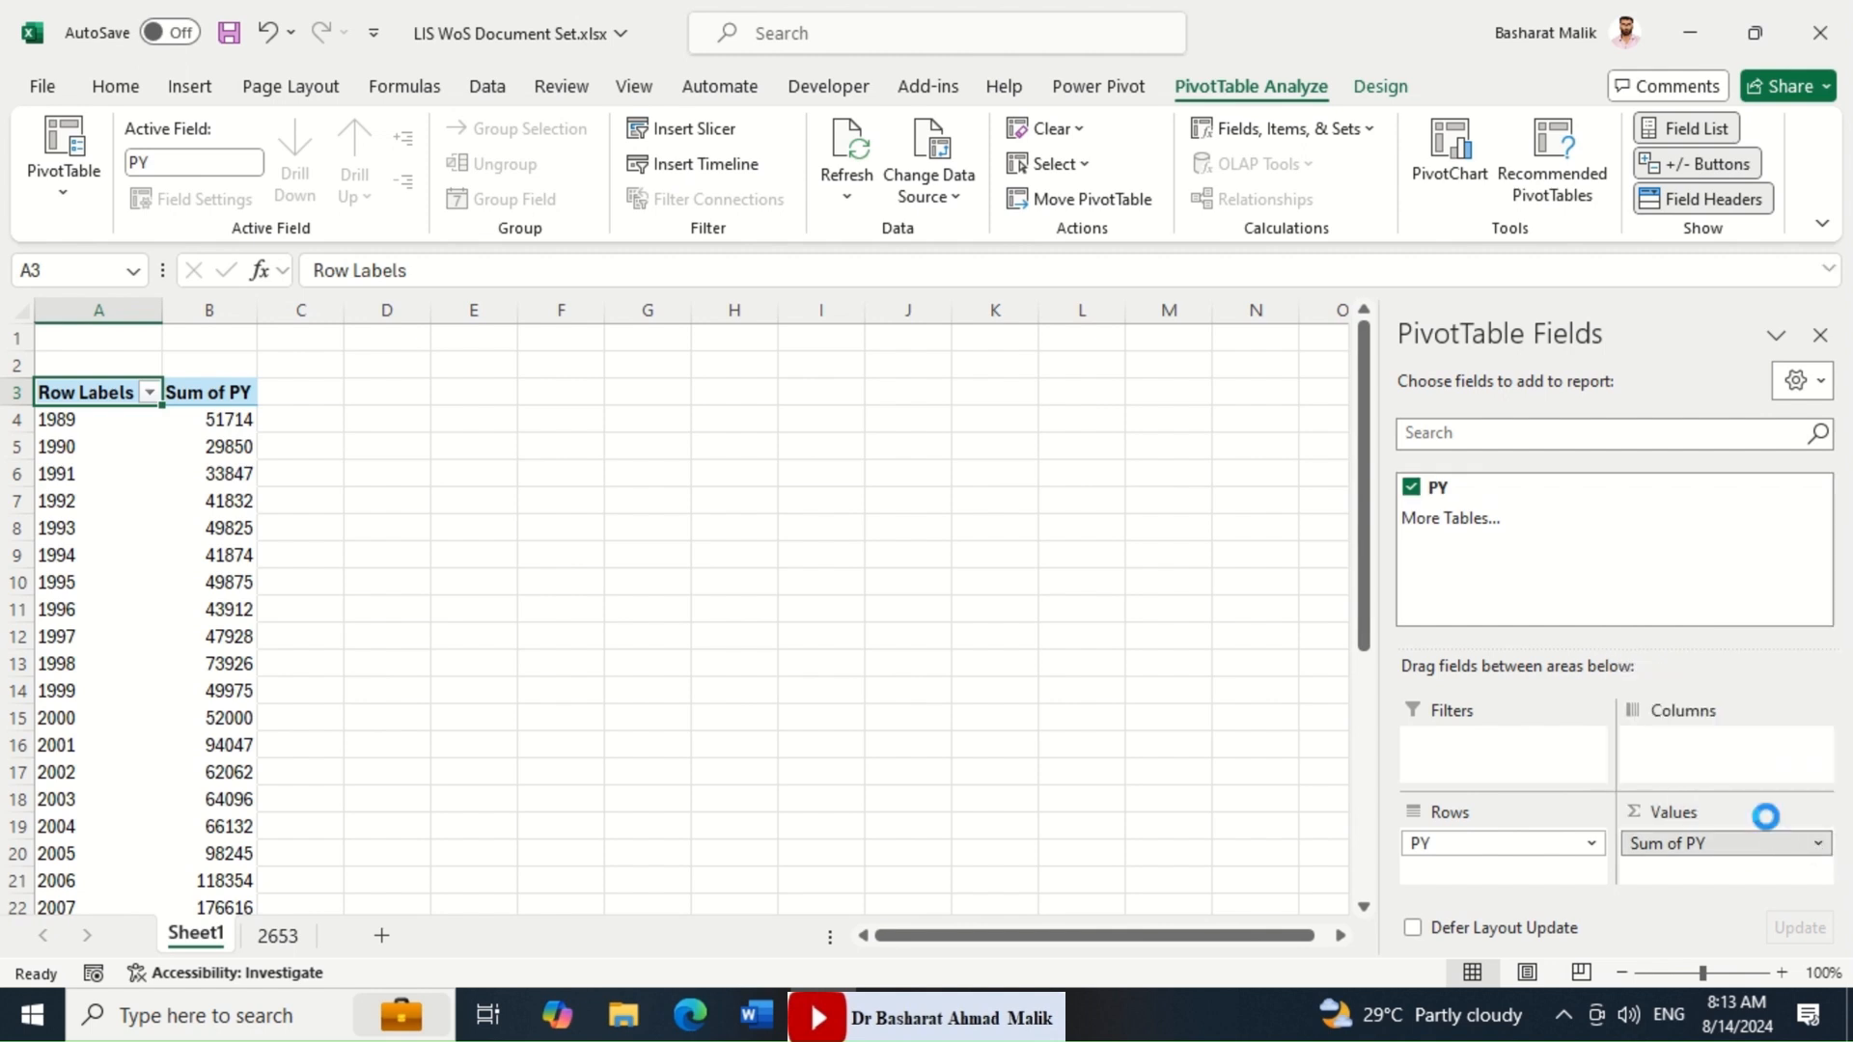
{"action": "left_click", "coordinate": [532, 548]}
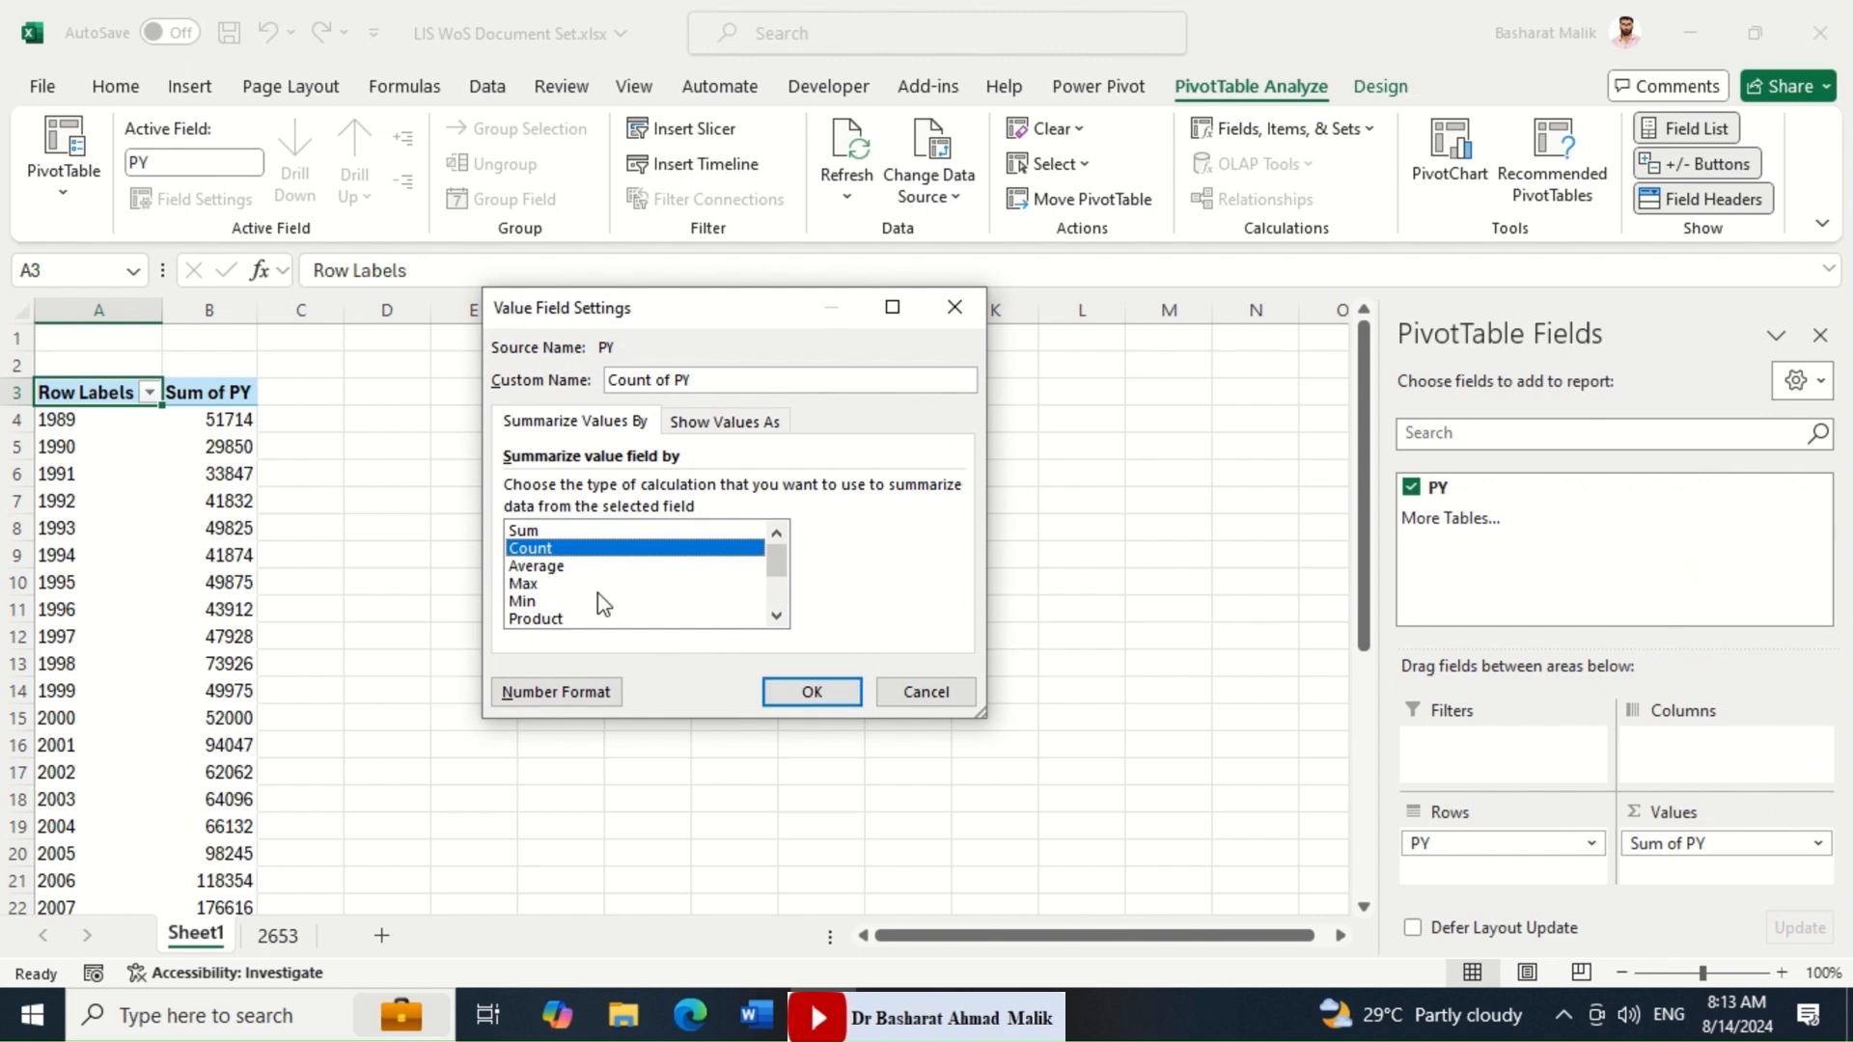
{"action": "left_click", "coordinate": [832, 685]}
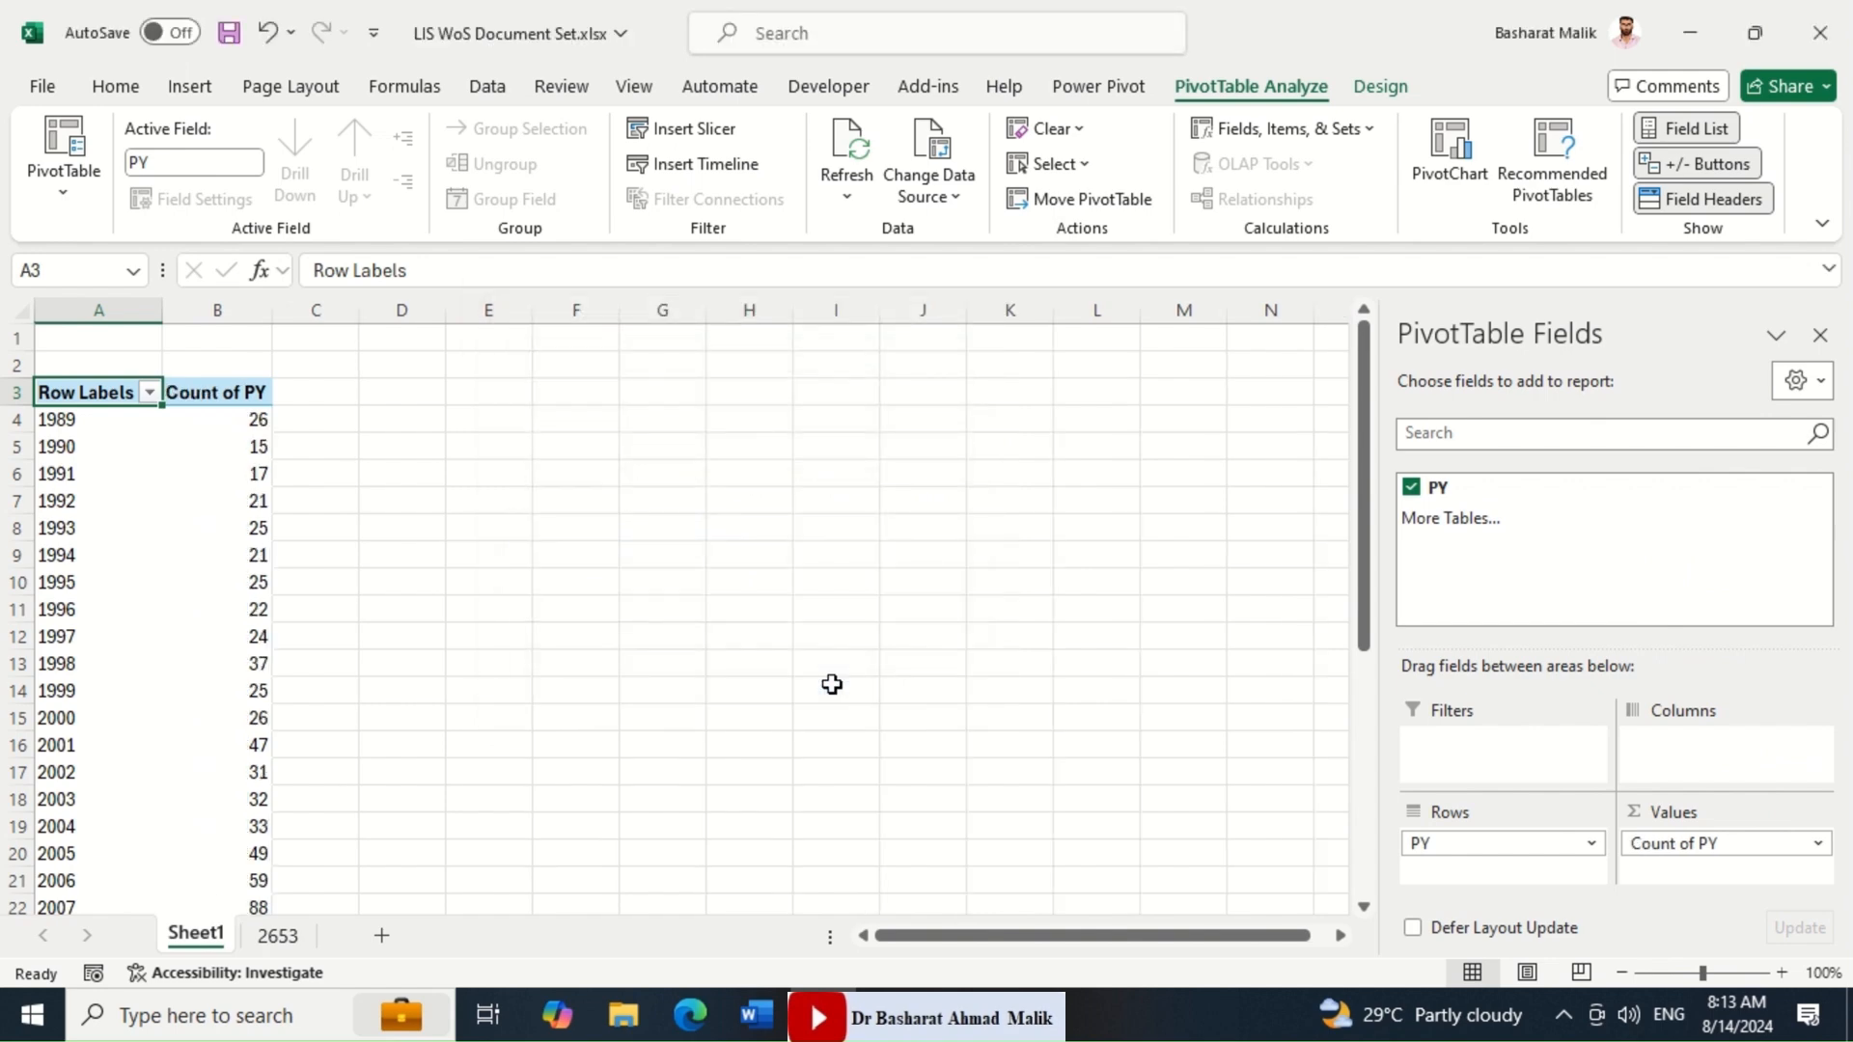
{"action": "left_click", "coordinate": [251, 417]}
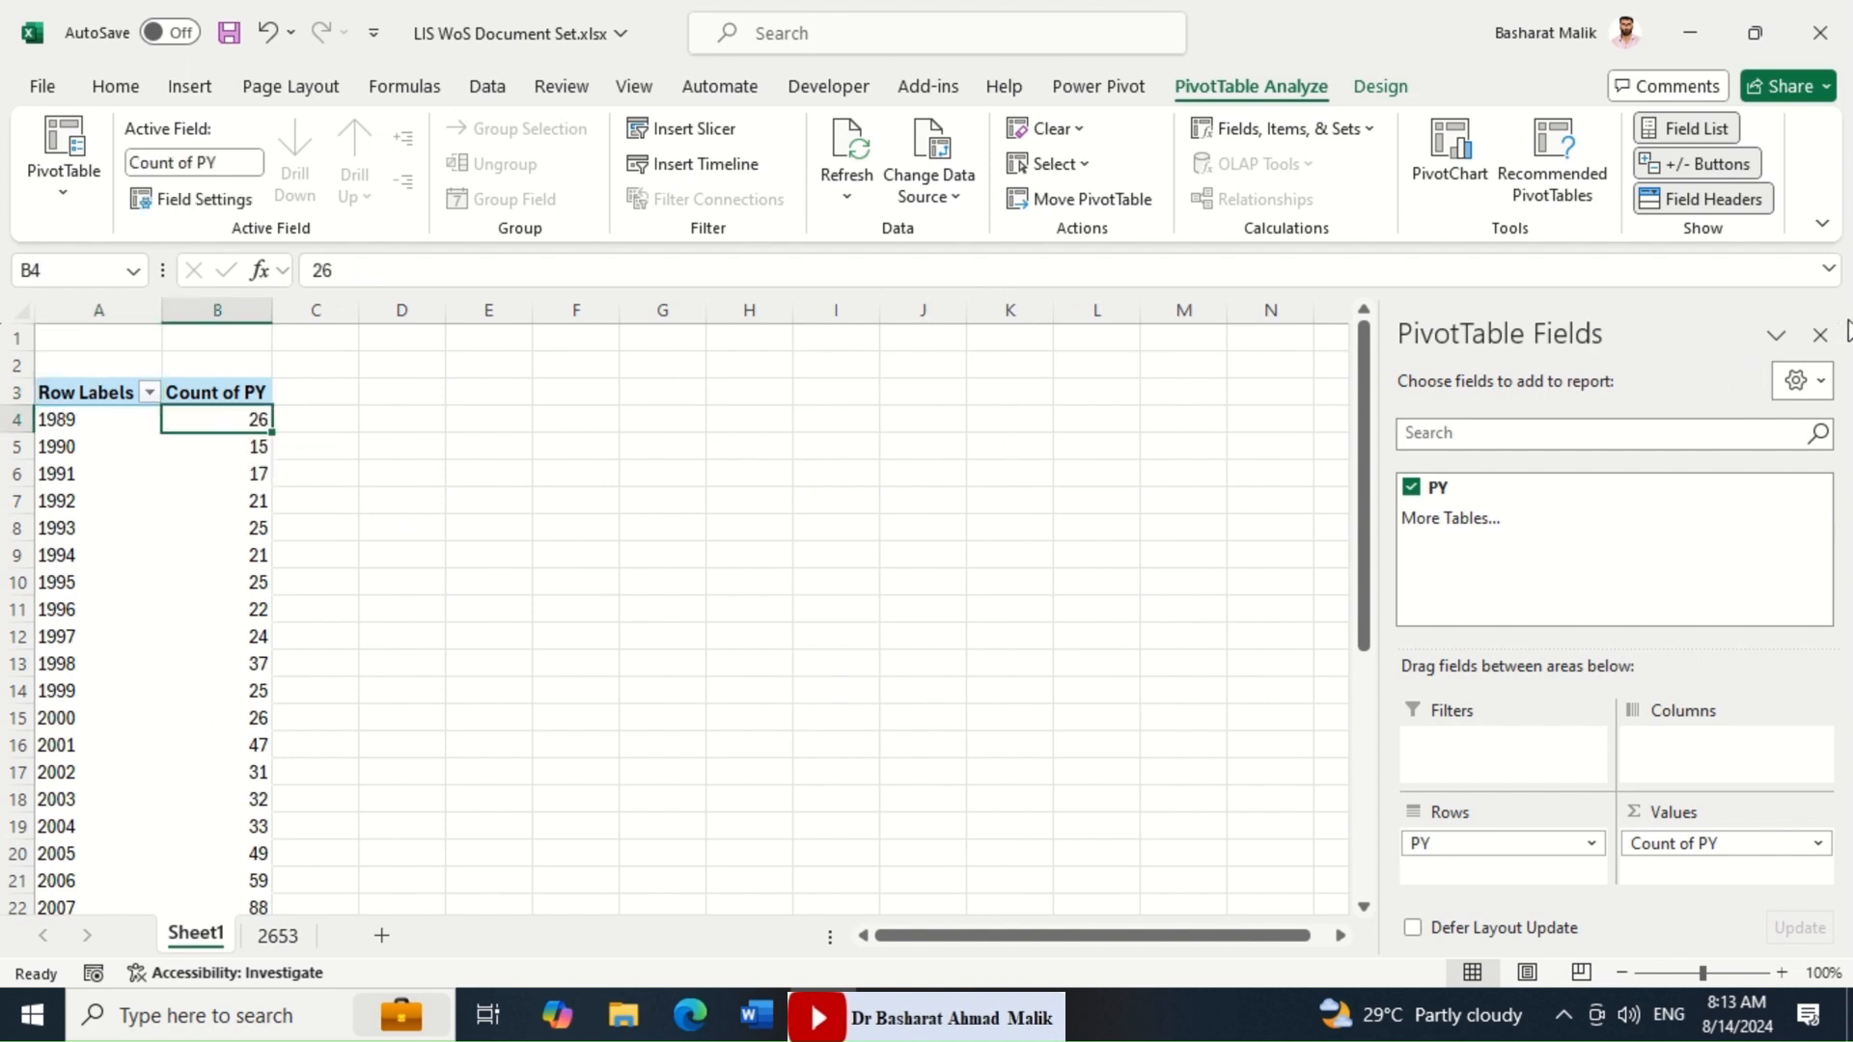
{"action": "left_click", "coordinate": [1820, 335]}
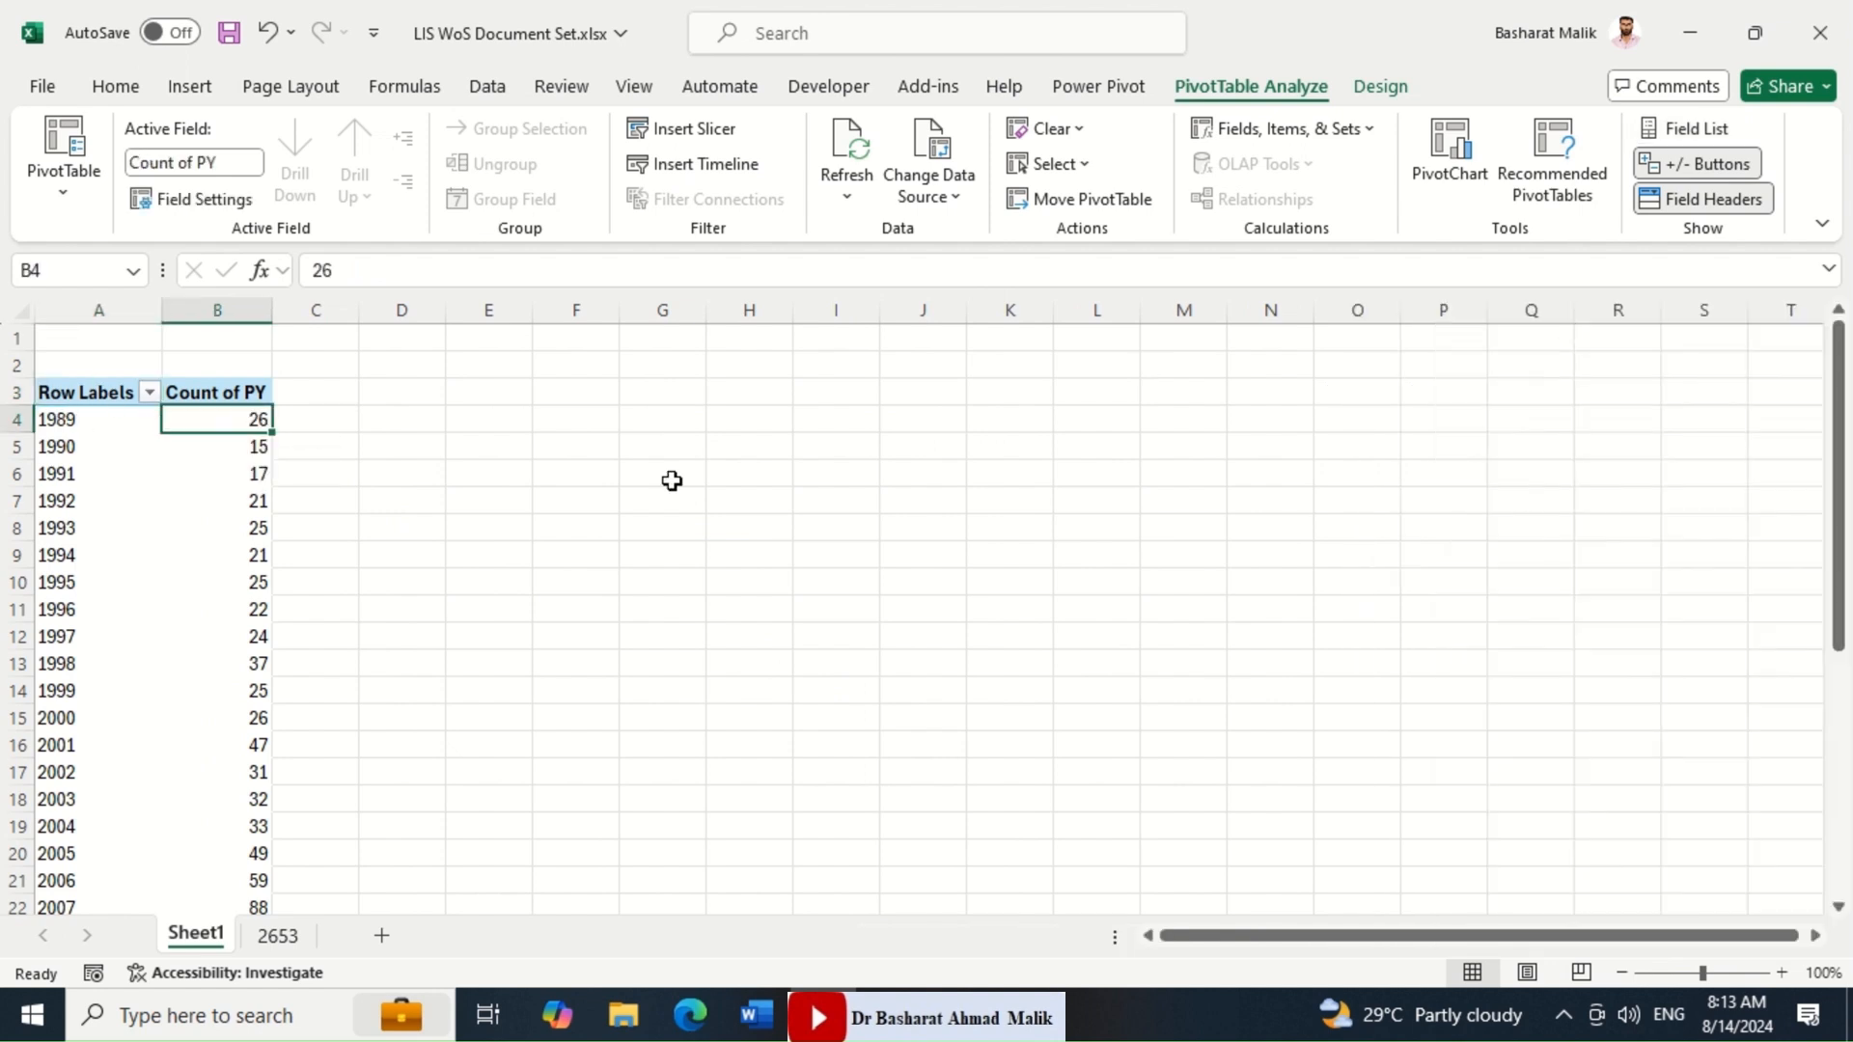
Copy the PivotTable with its headers but without the Grand Total row and paste it as values at D1.
{"action": "left_click", "coordinate": [86, 396]}
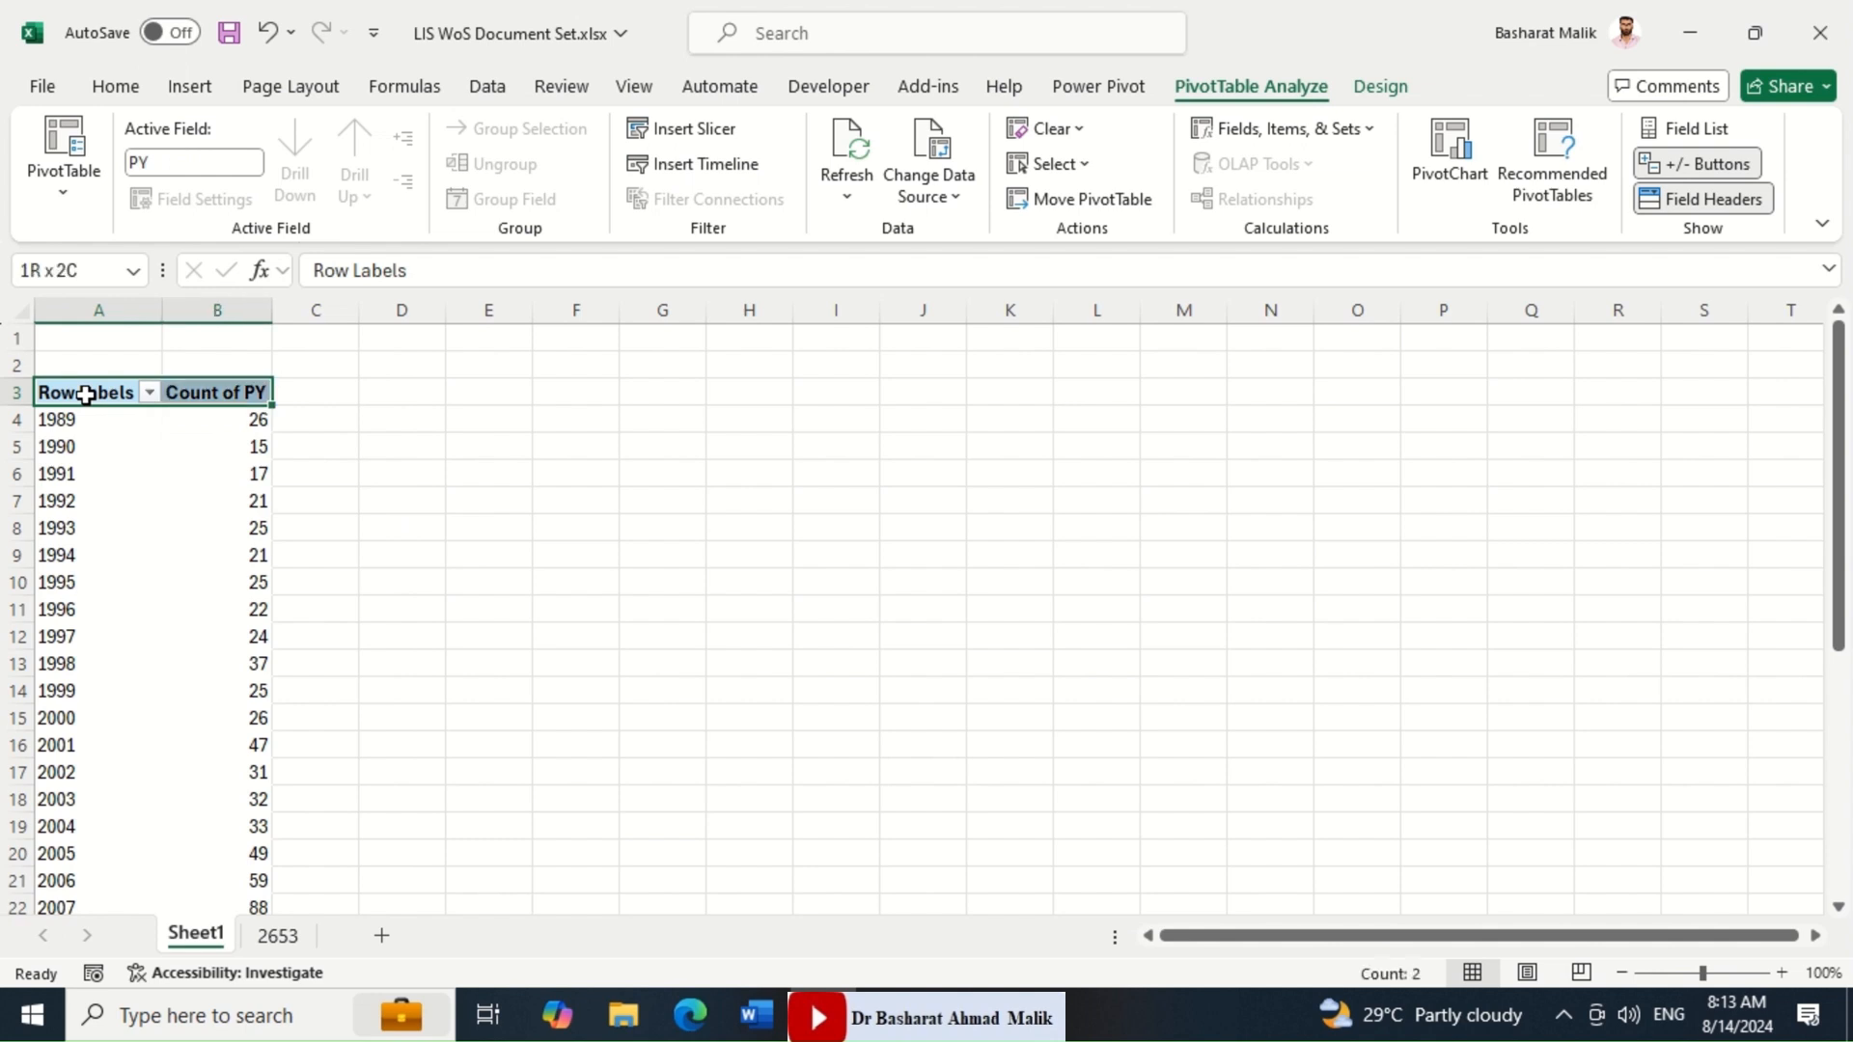
{"action": "key", "text": "ctrl+shift+Right"}
{"action": "key", "text": "ctrl+shift+Down"}
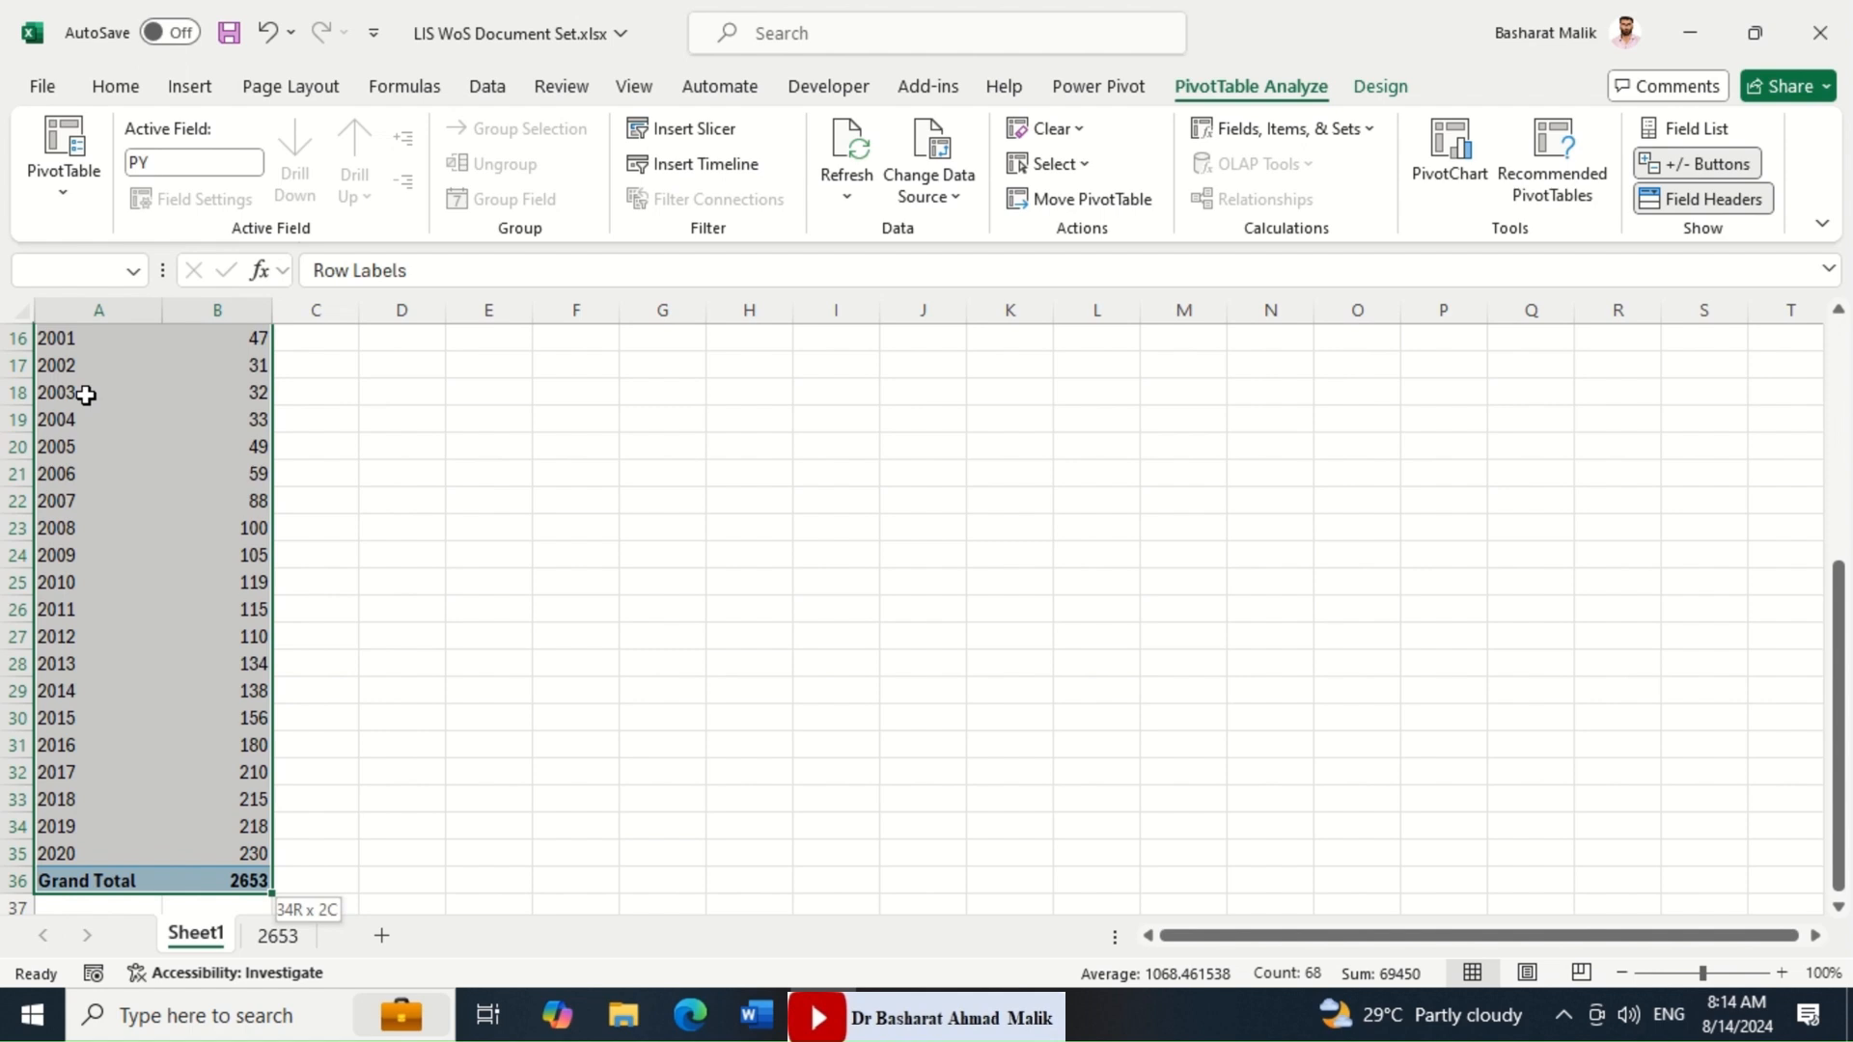
{"action": "key", "text": "shift+Up"}
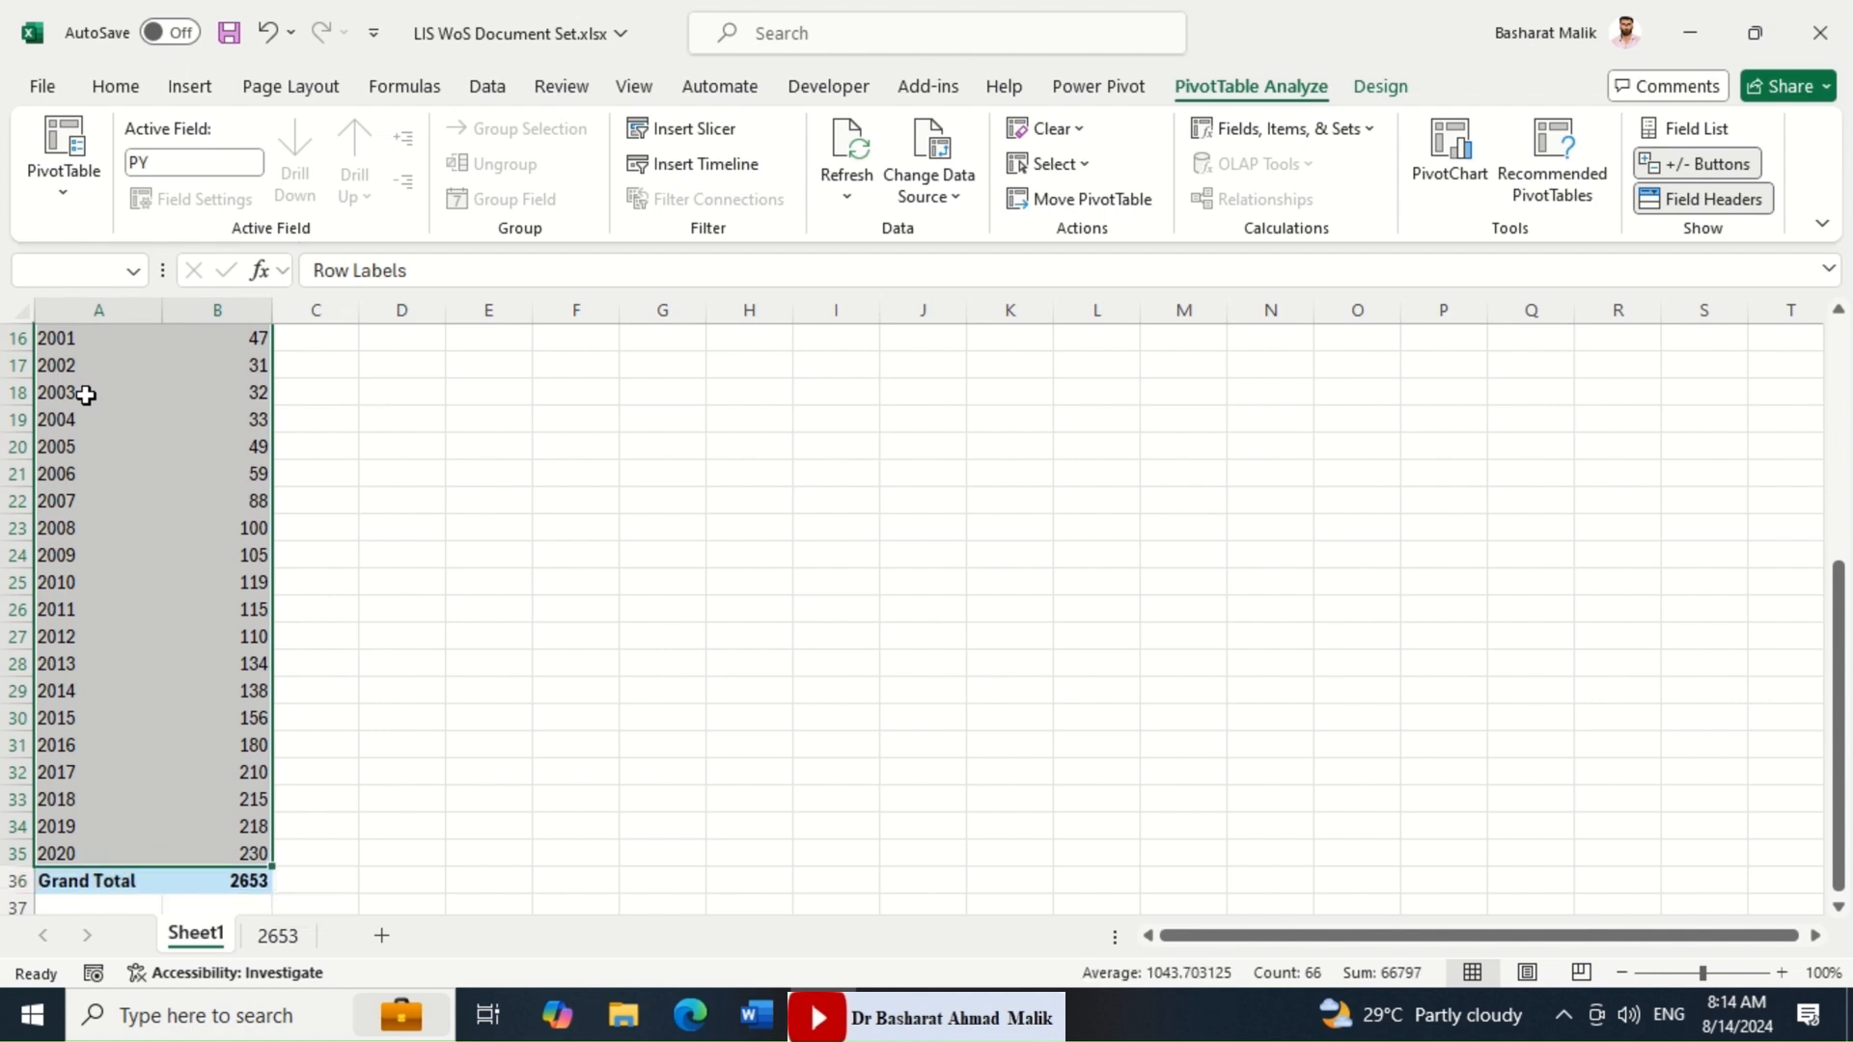
{"action": "key", "text": "ctrl+c"}
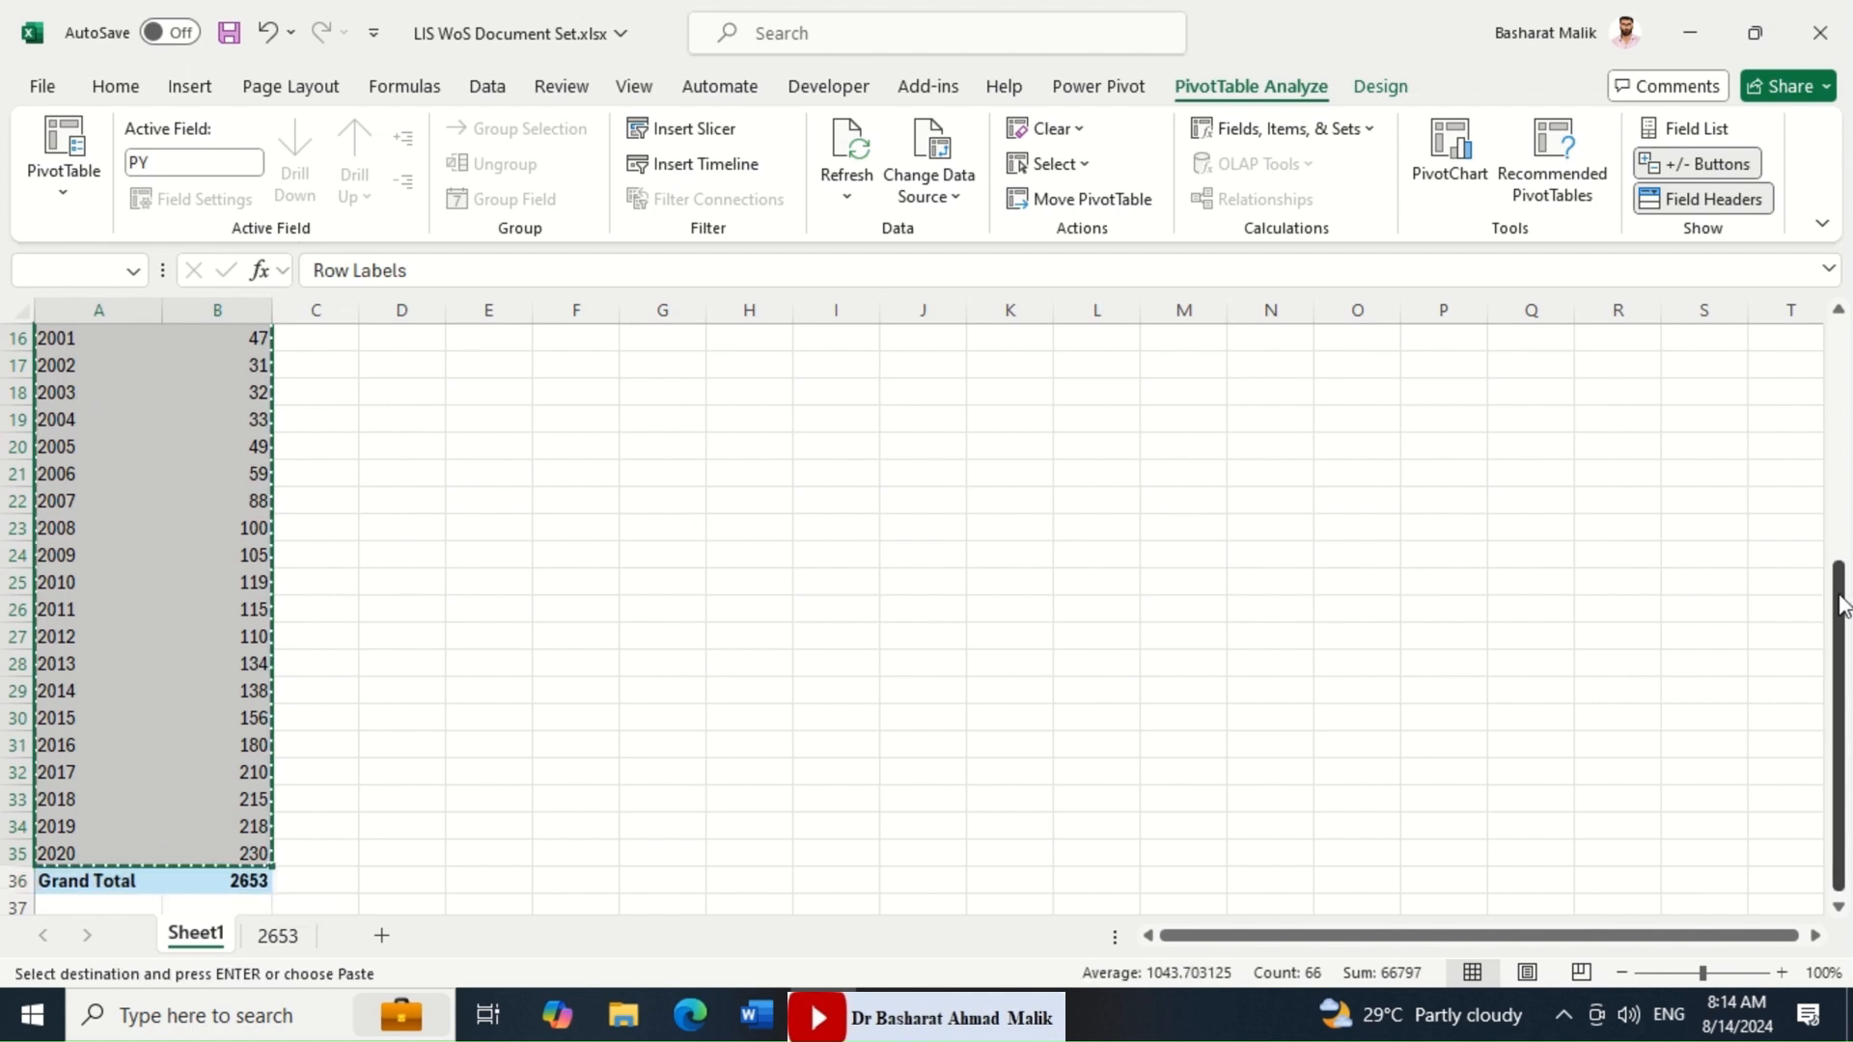
{"action": "left_click_drag", "start_coordinate": [1843, 606], "coordinate": [1843, 371]}
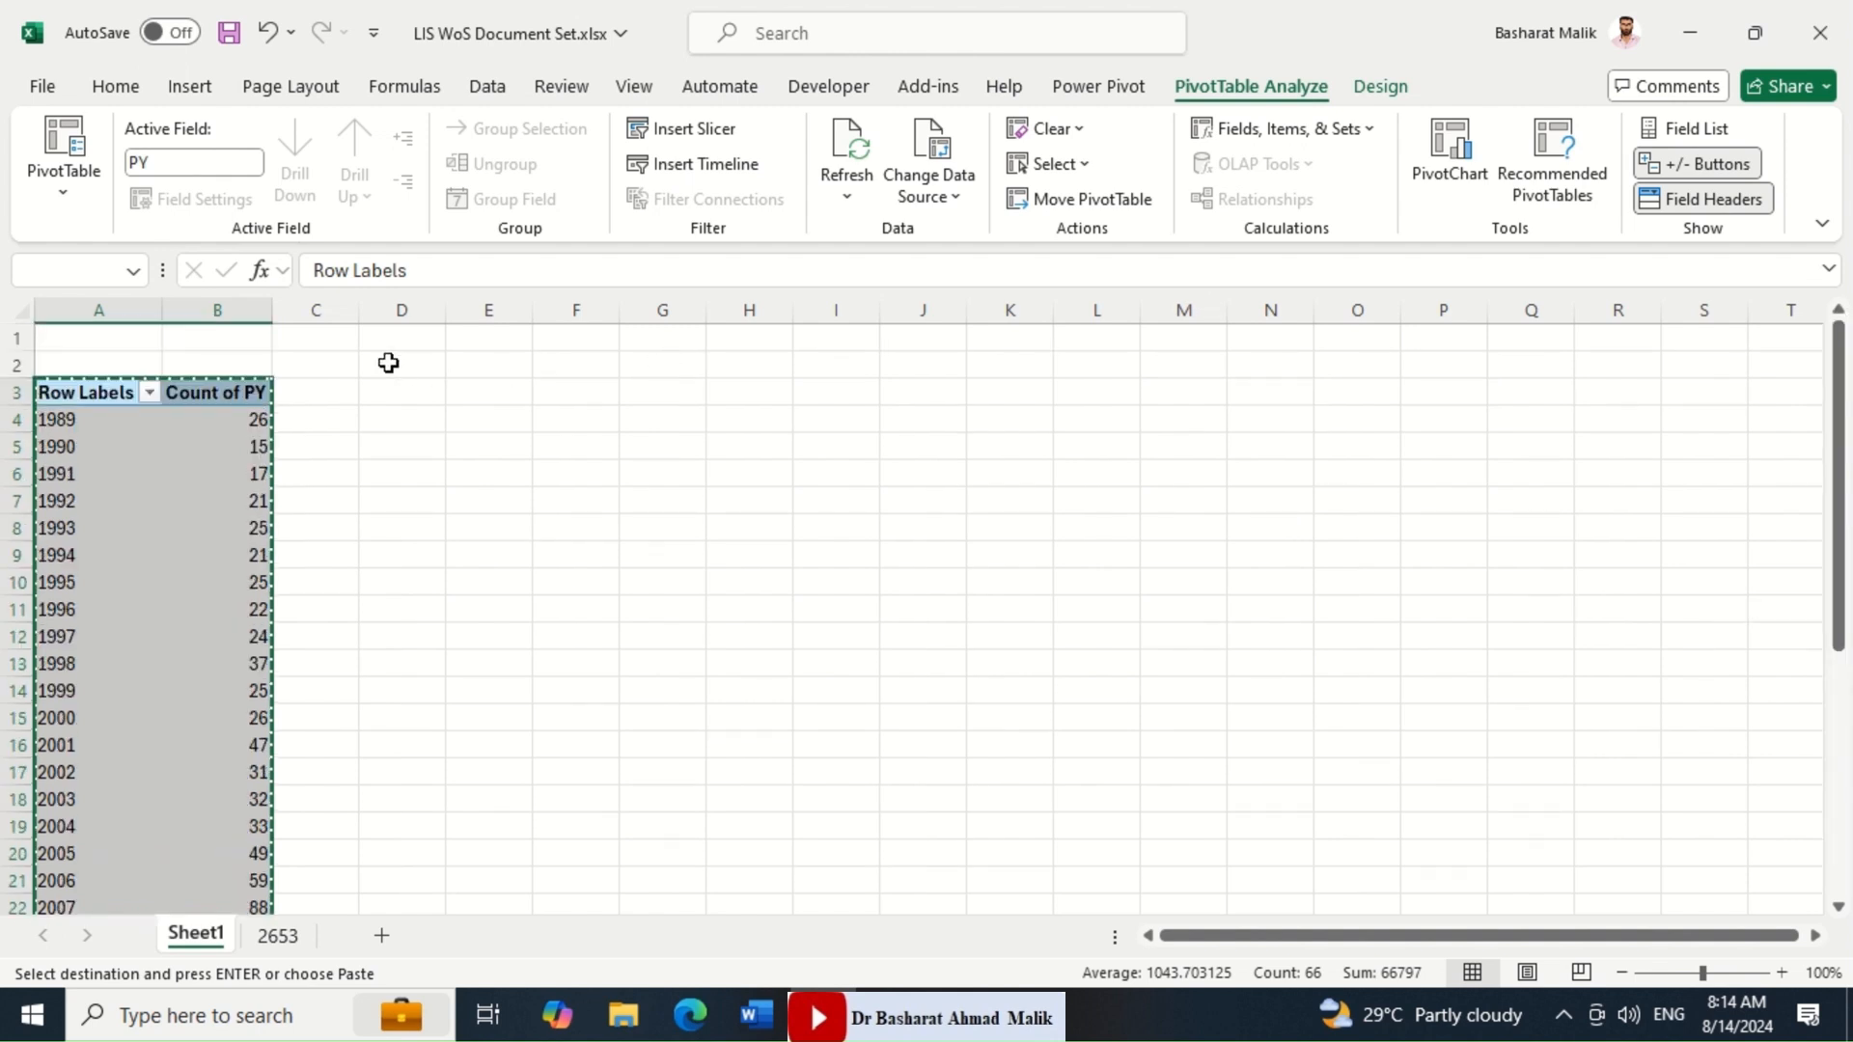
{"action": "left_click", "coordinate": [401, 341]}
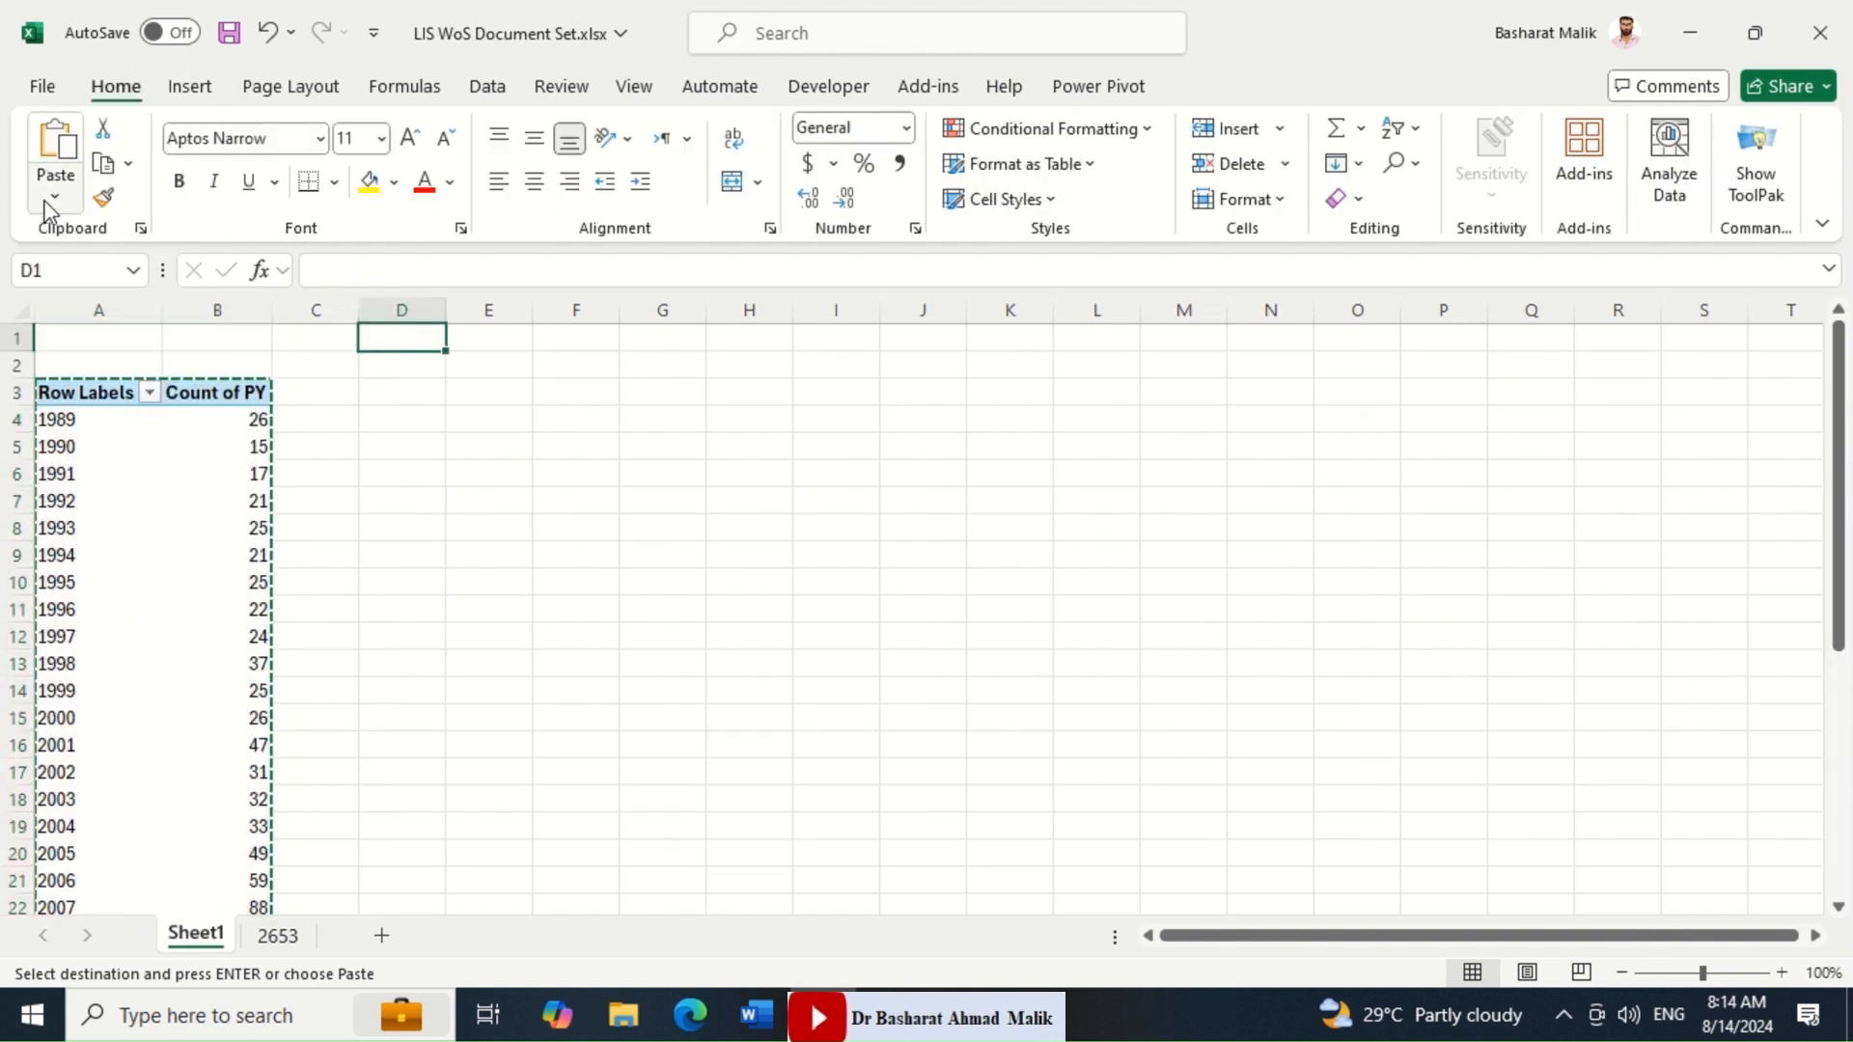
{"action": "left_click", "coordinate": [55, 196]}
{"action": "left_click", "coordinate": [51, 398]}
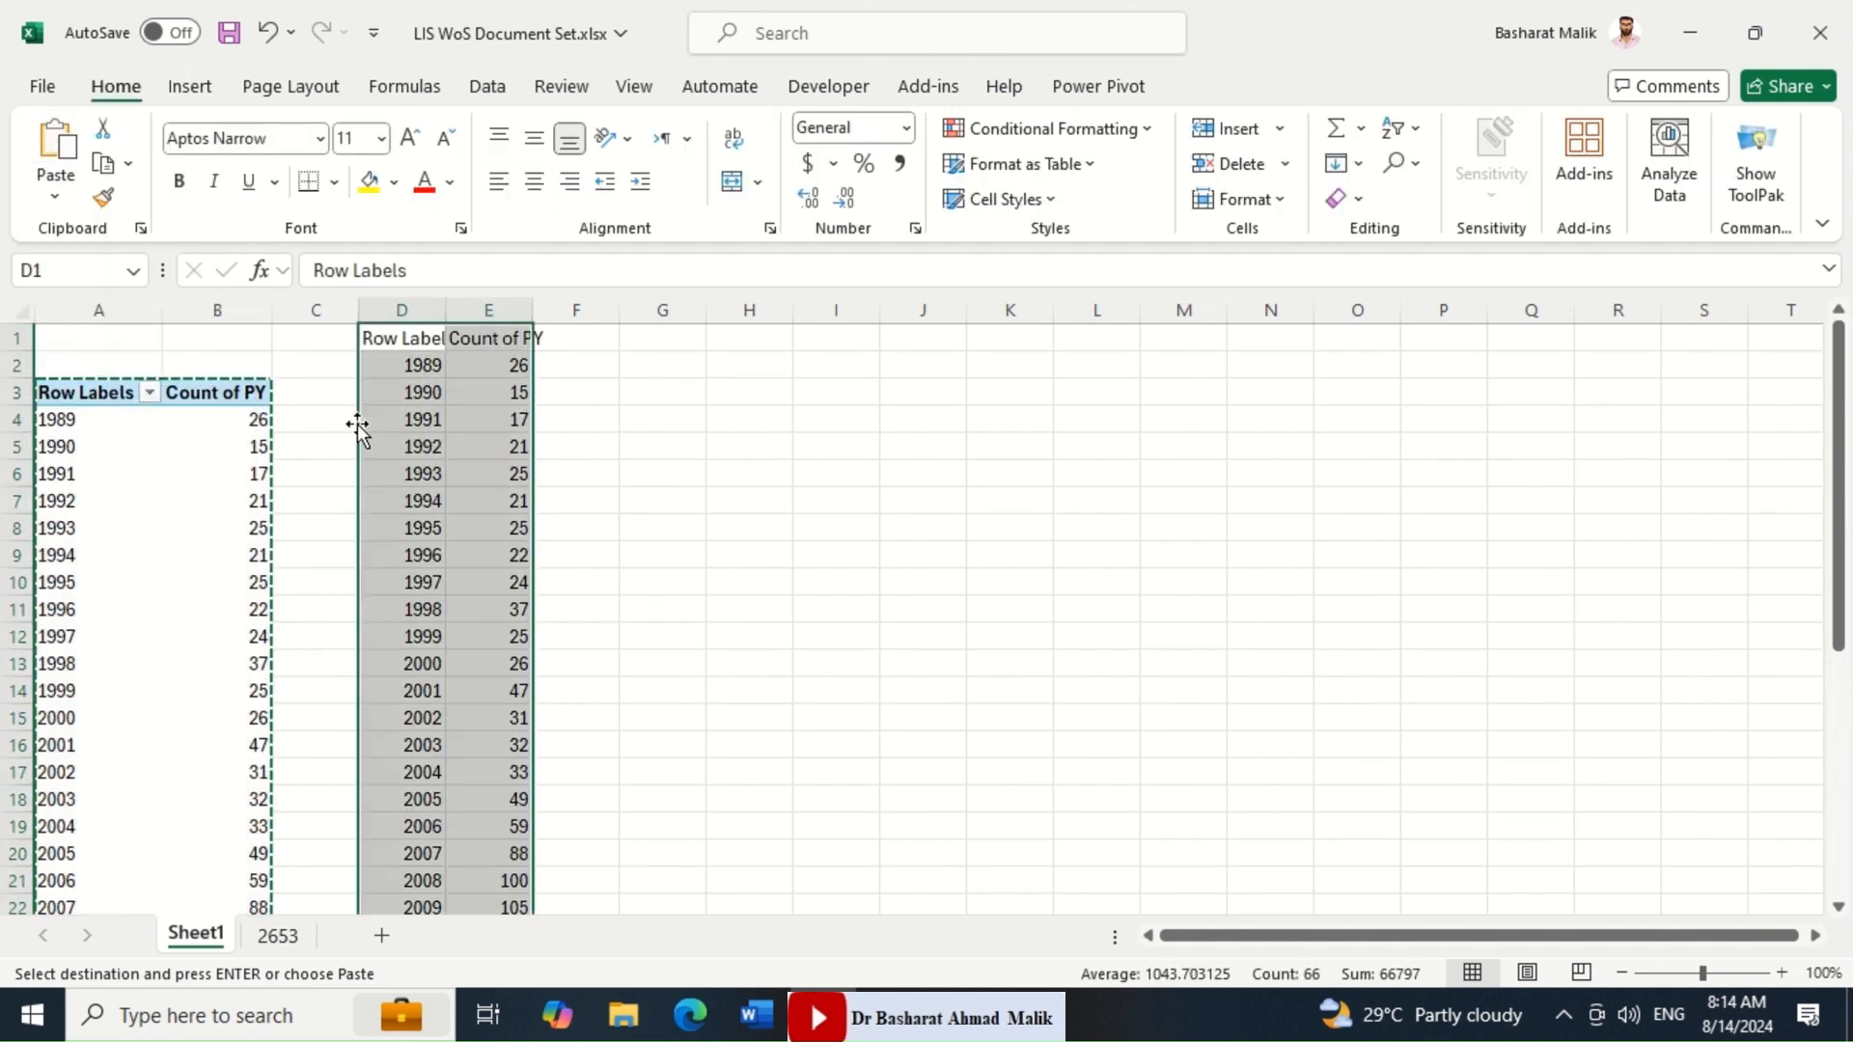
Rename the pasted table's headers in D1 and E1 as "Publication Year" and "Number of Publications".
{"action": "left_click", "coordinate": [409, 337]}
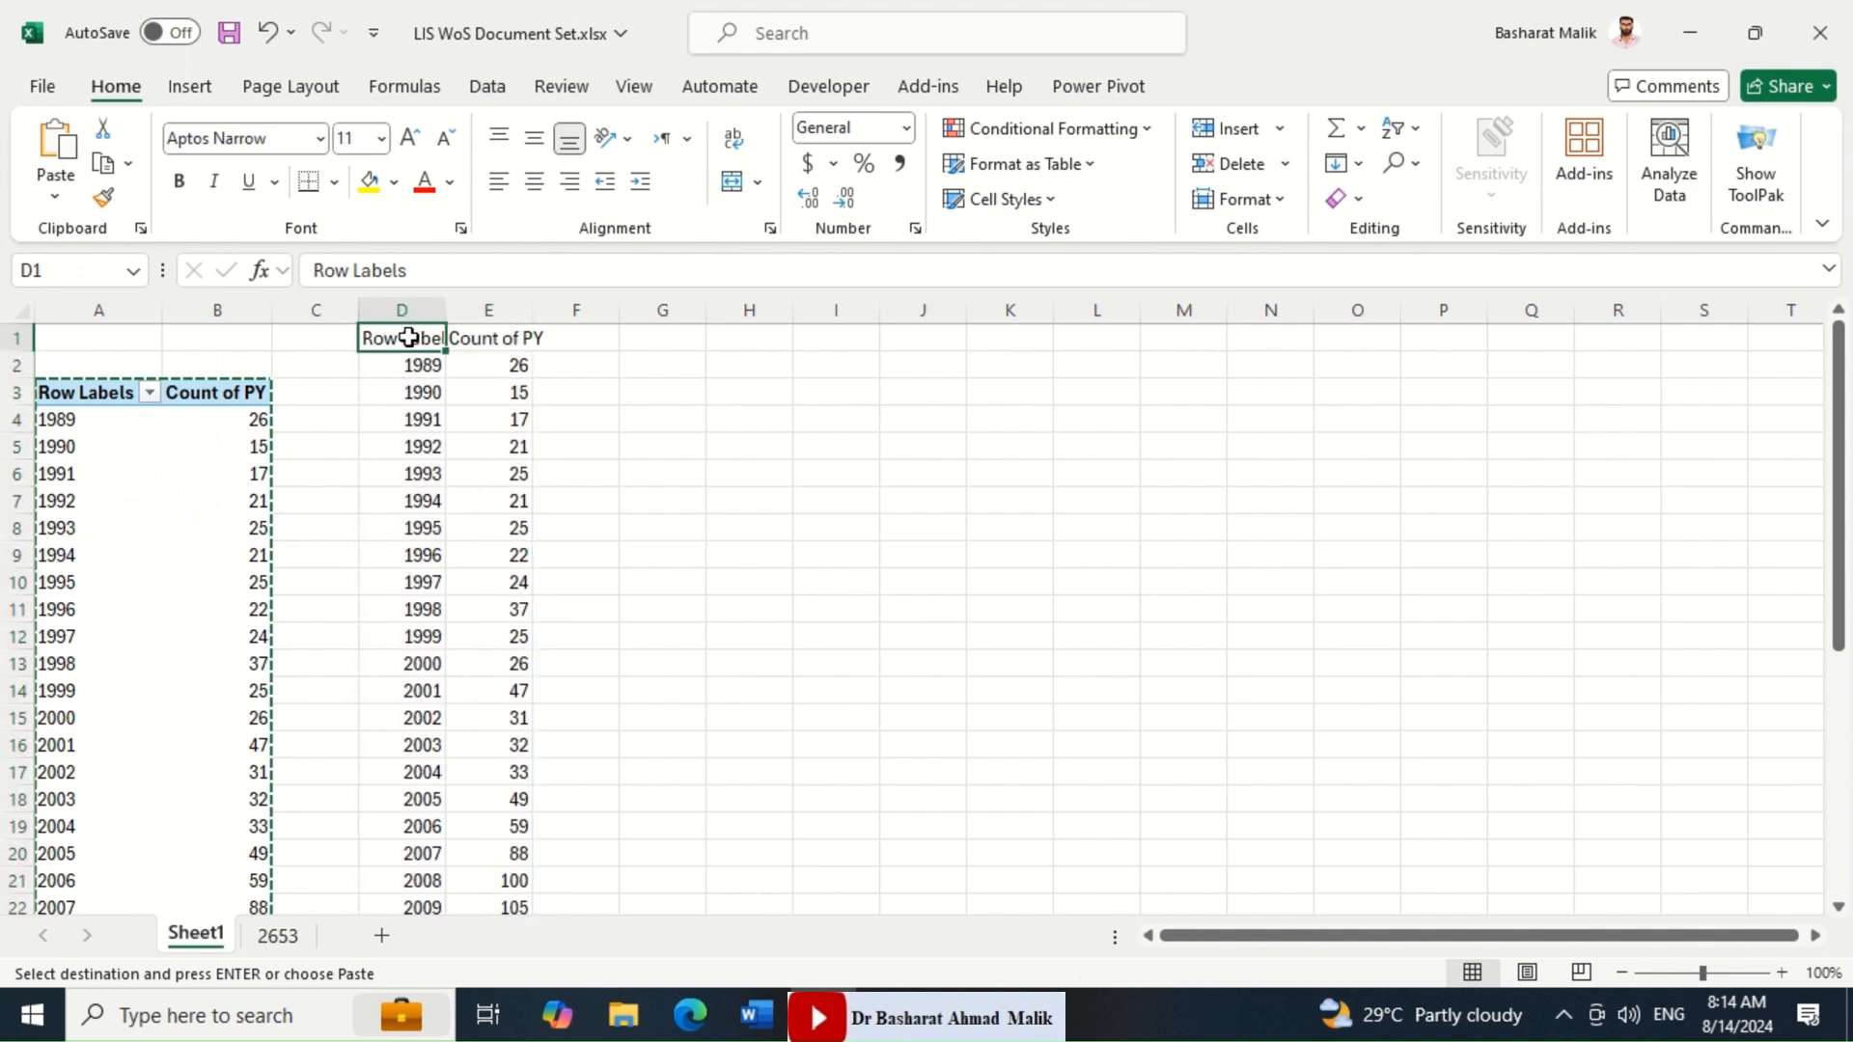
{"action": "type", "text": "Publication Year"}
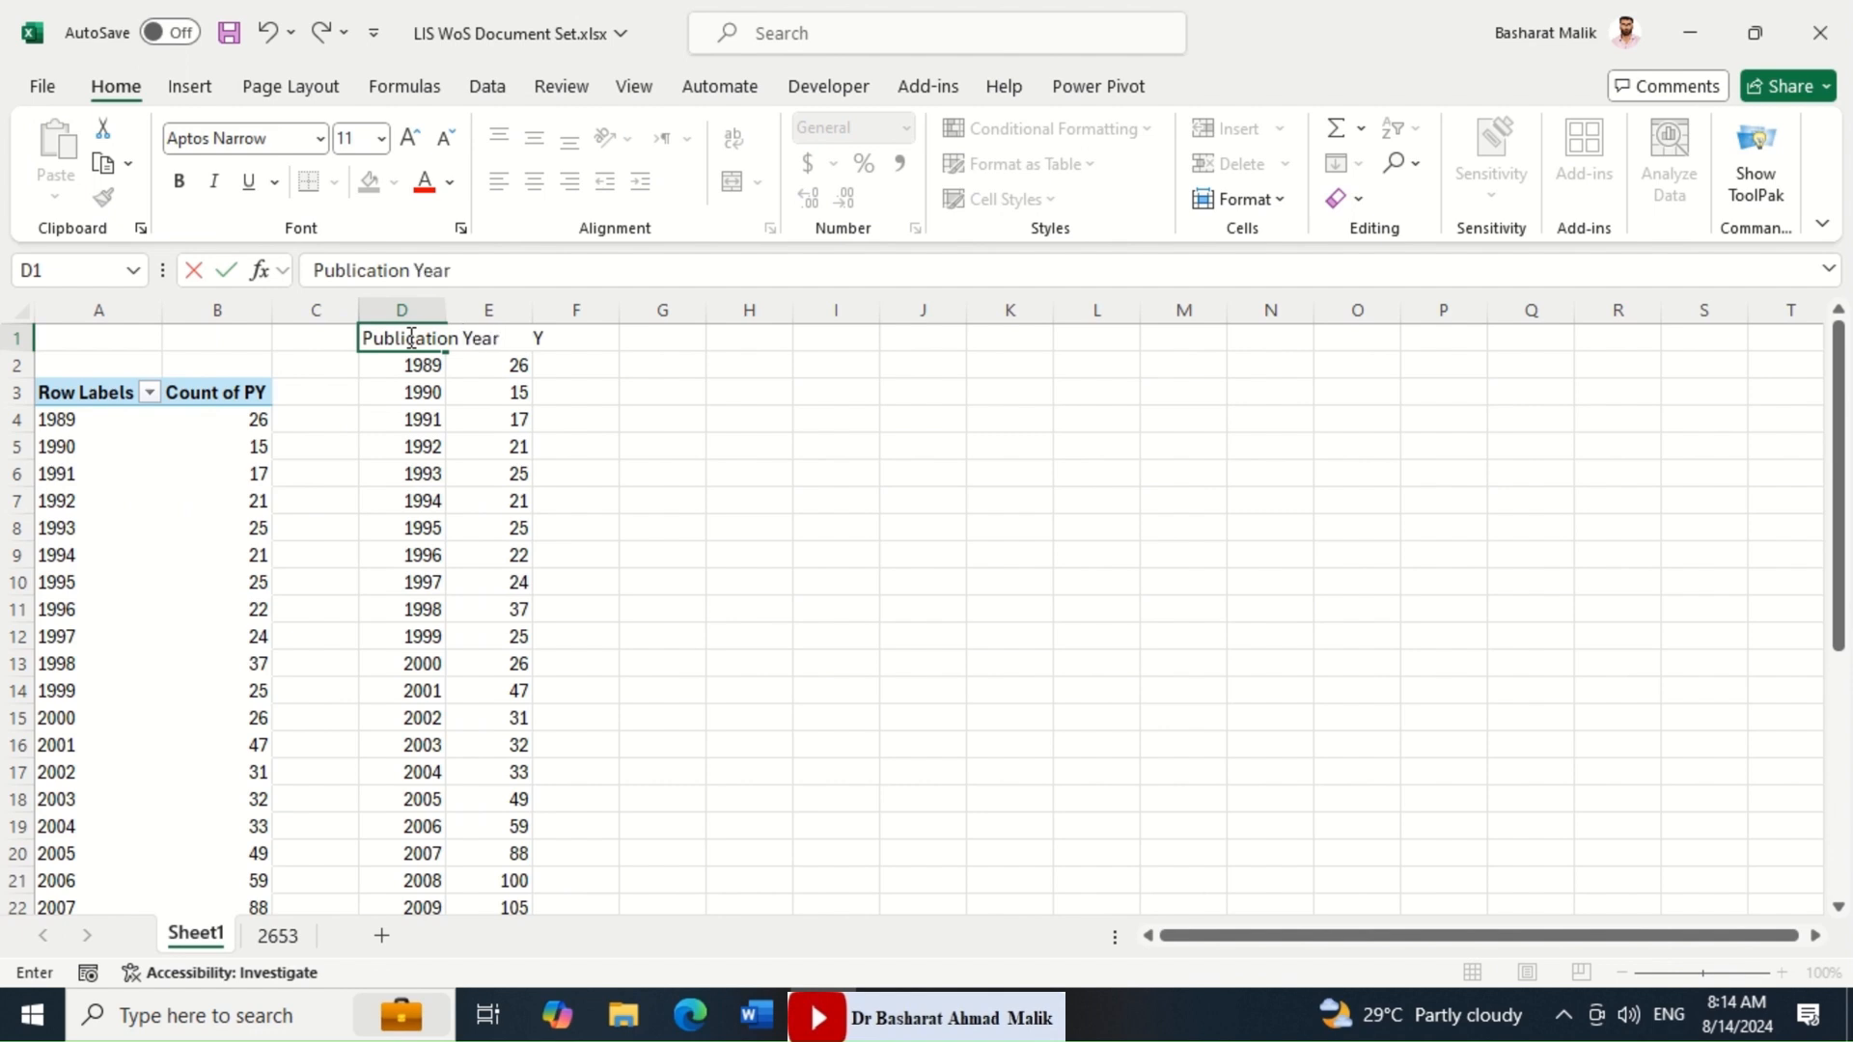
{"action": "key", "text": "Tab"}
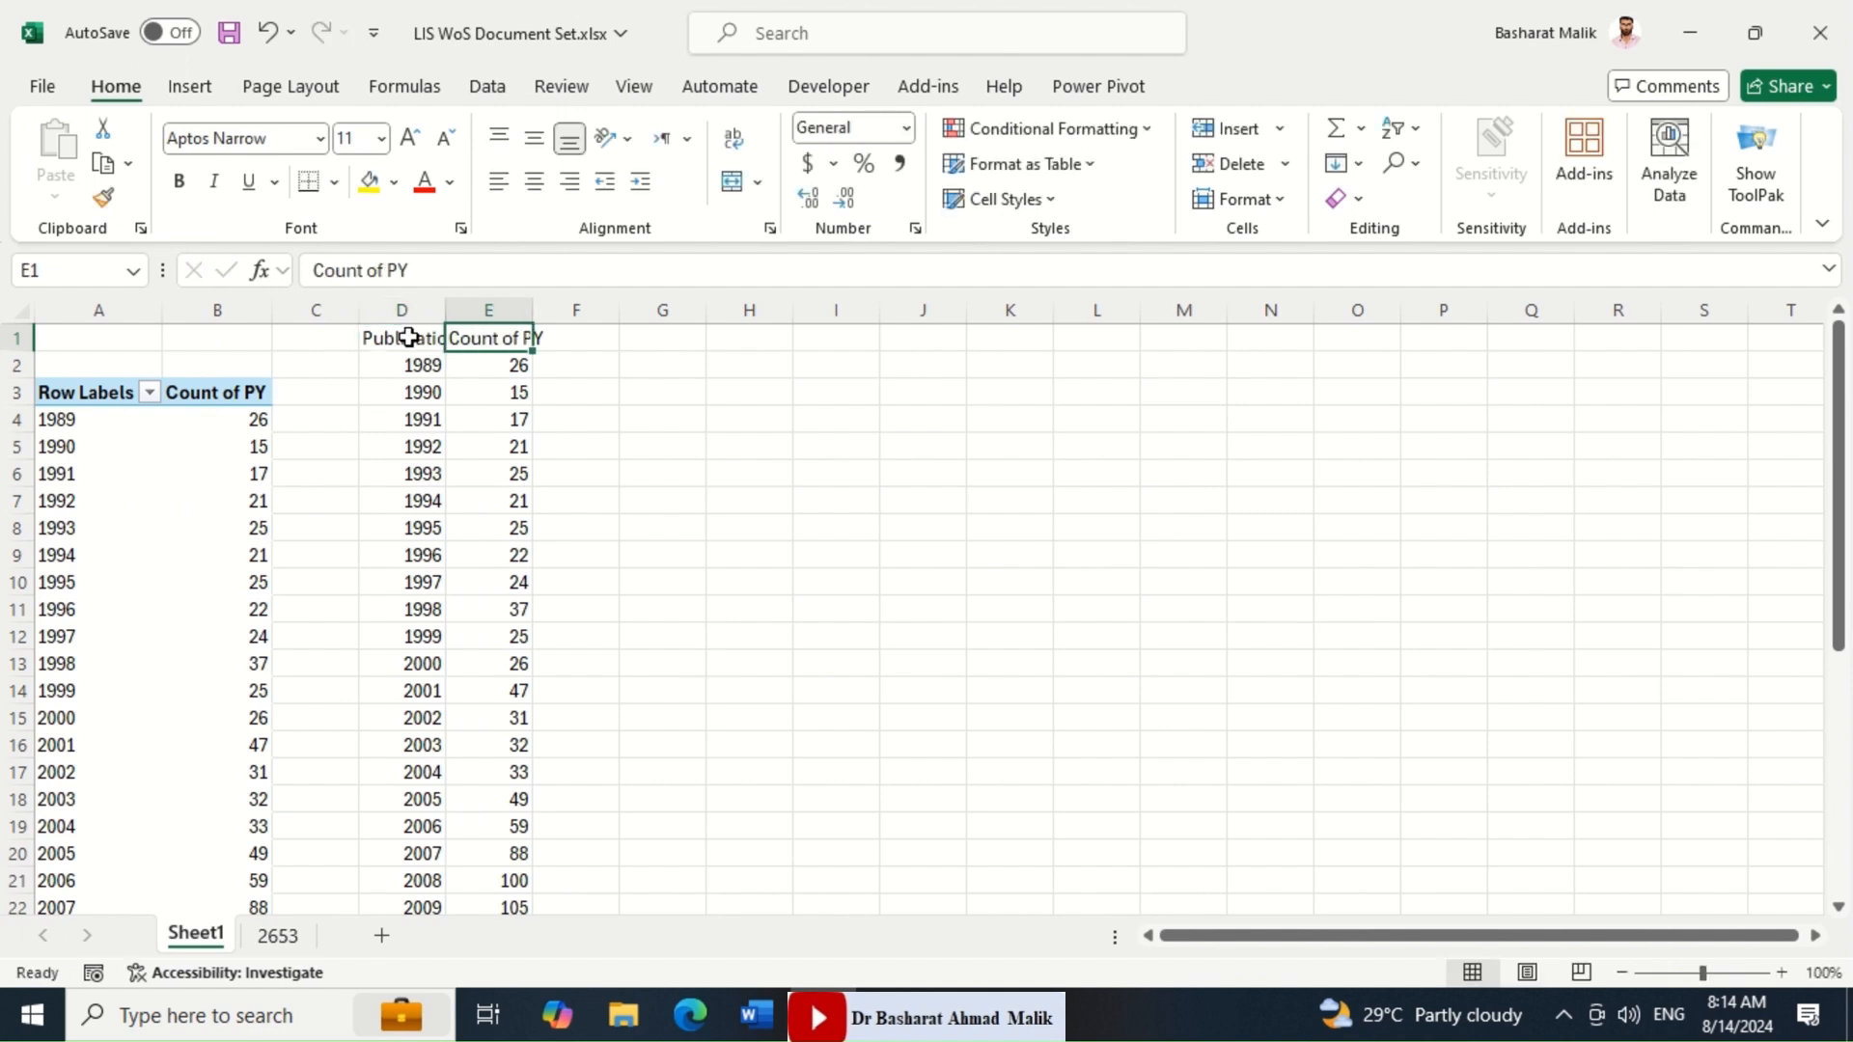
{"action": "type", "text": "Number"}
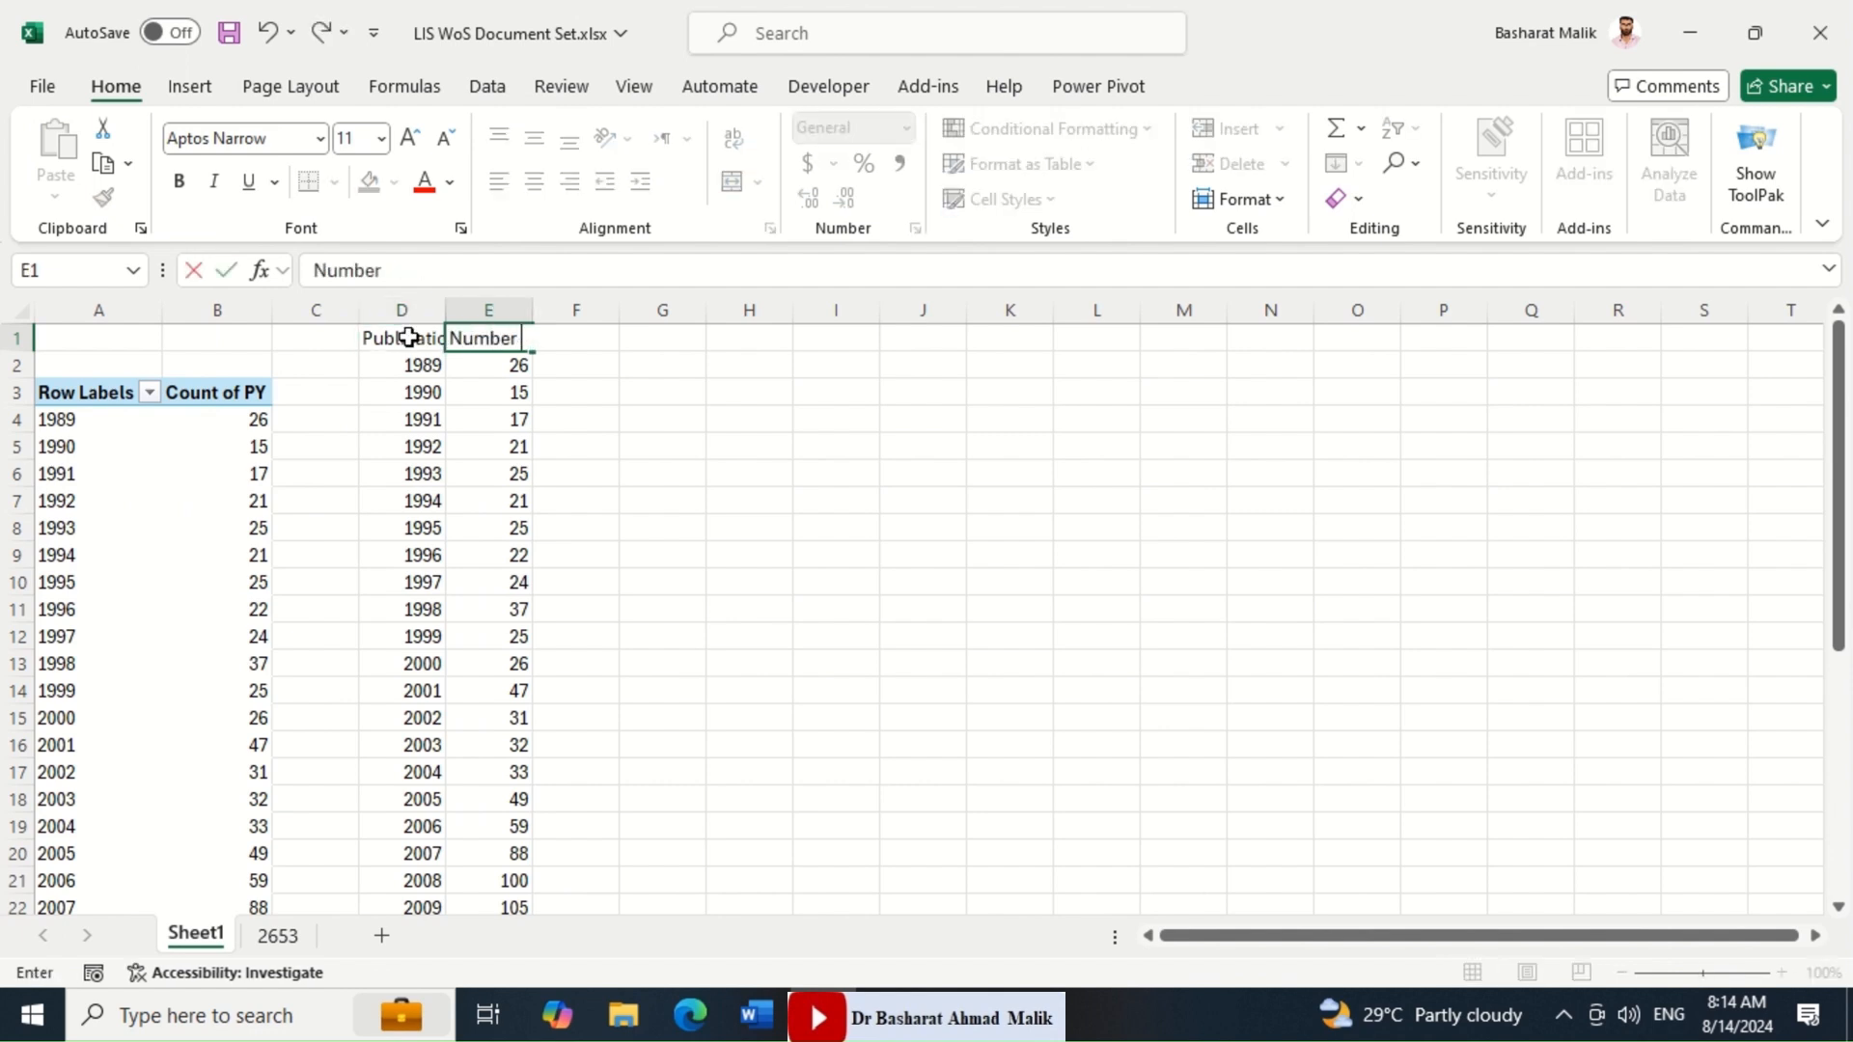
{"action": "type", "text": " of Publications"}
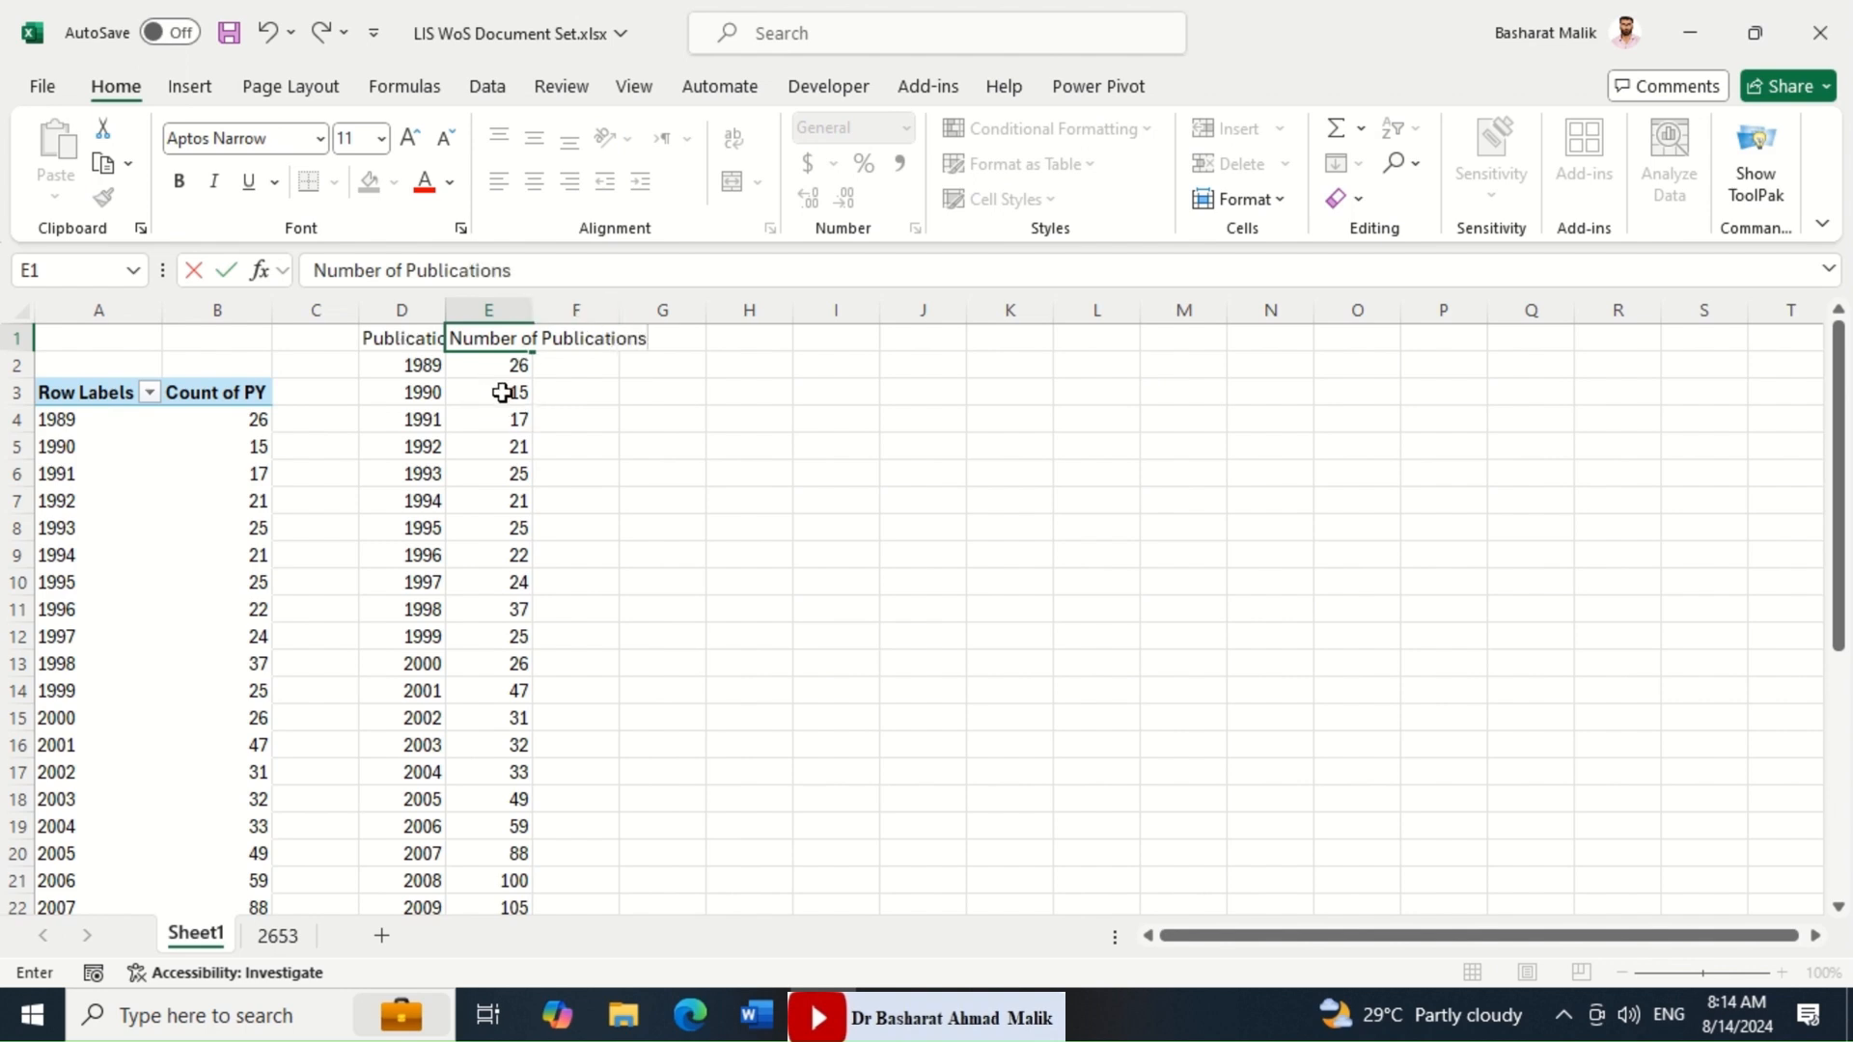
Autofit the widths of columns E and D to their contents.
{"action": "left_click", "coordinate": [504, 393]}
{"action": "double_click", "coordinate": [532, 312]}
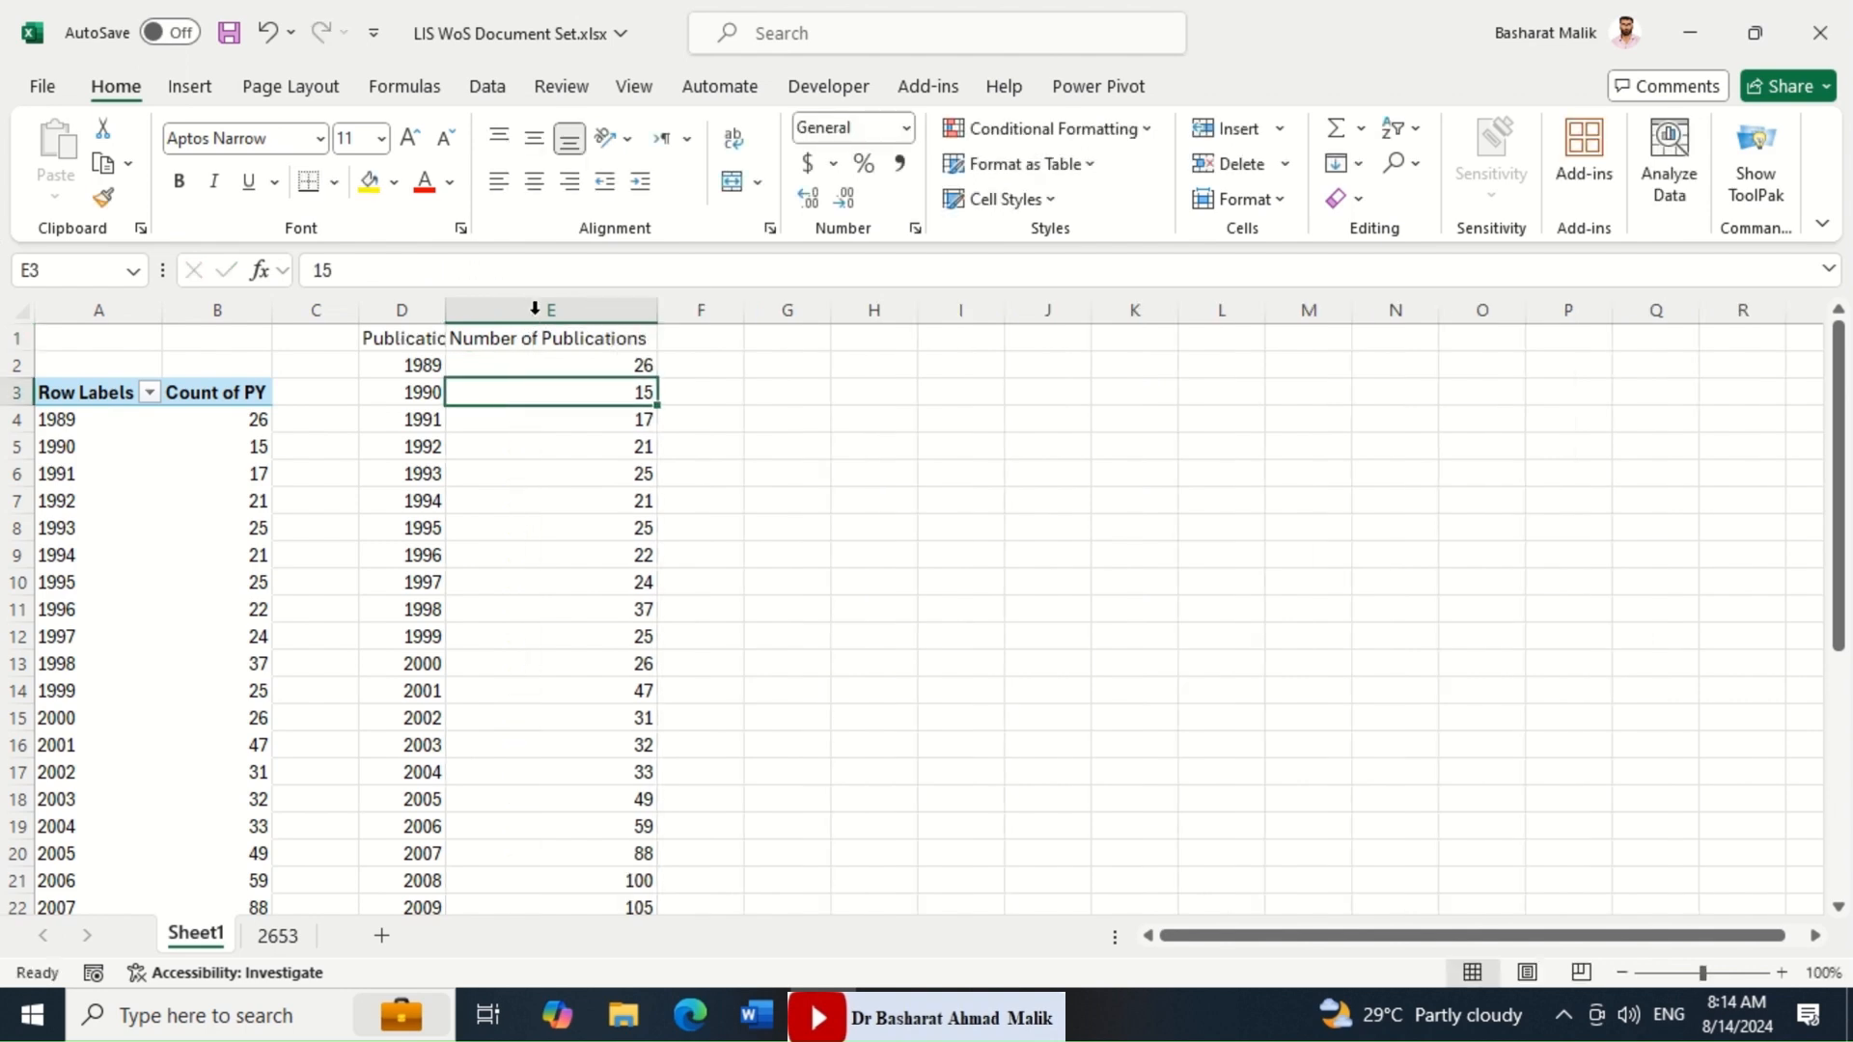
{"action": "double_click", "coordinate": [446, 312]}
Insert a markers-only scatter chart from the pasted table D1:E33, then move it up slightly and enlarge it.
{"action": "left_click", "coordinate": [444, 345]}
{"action": "key", "text": "ctrl+shift+Right"}
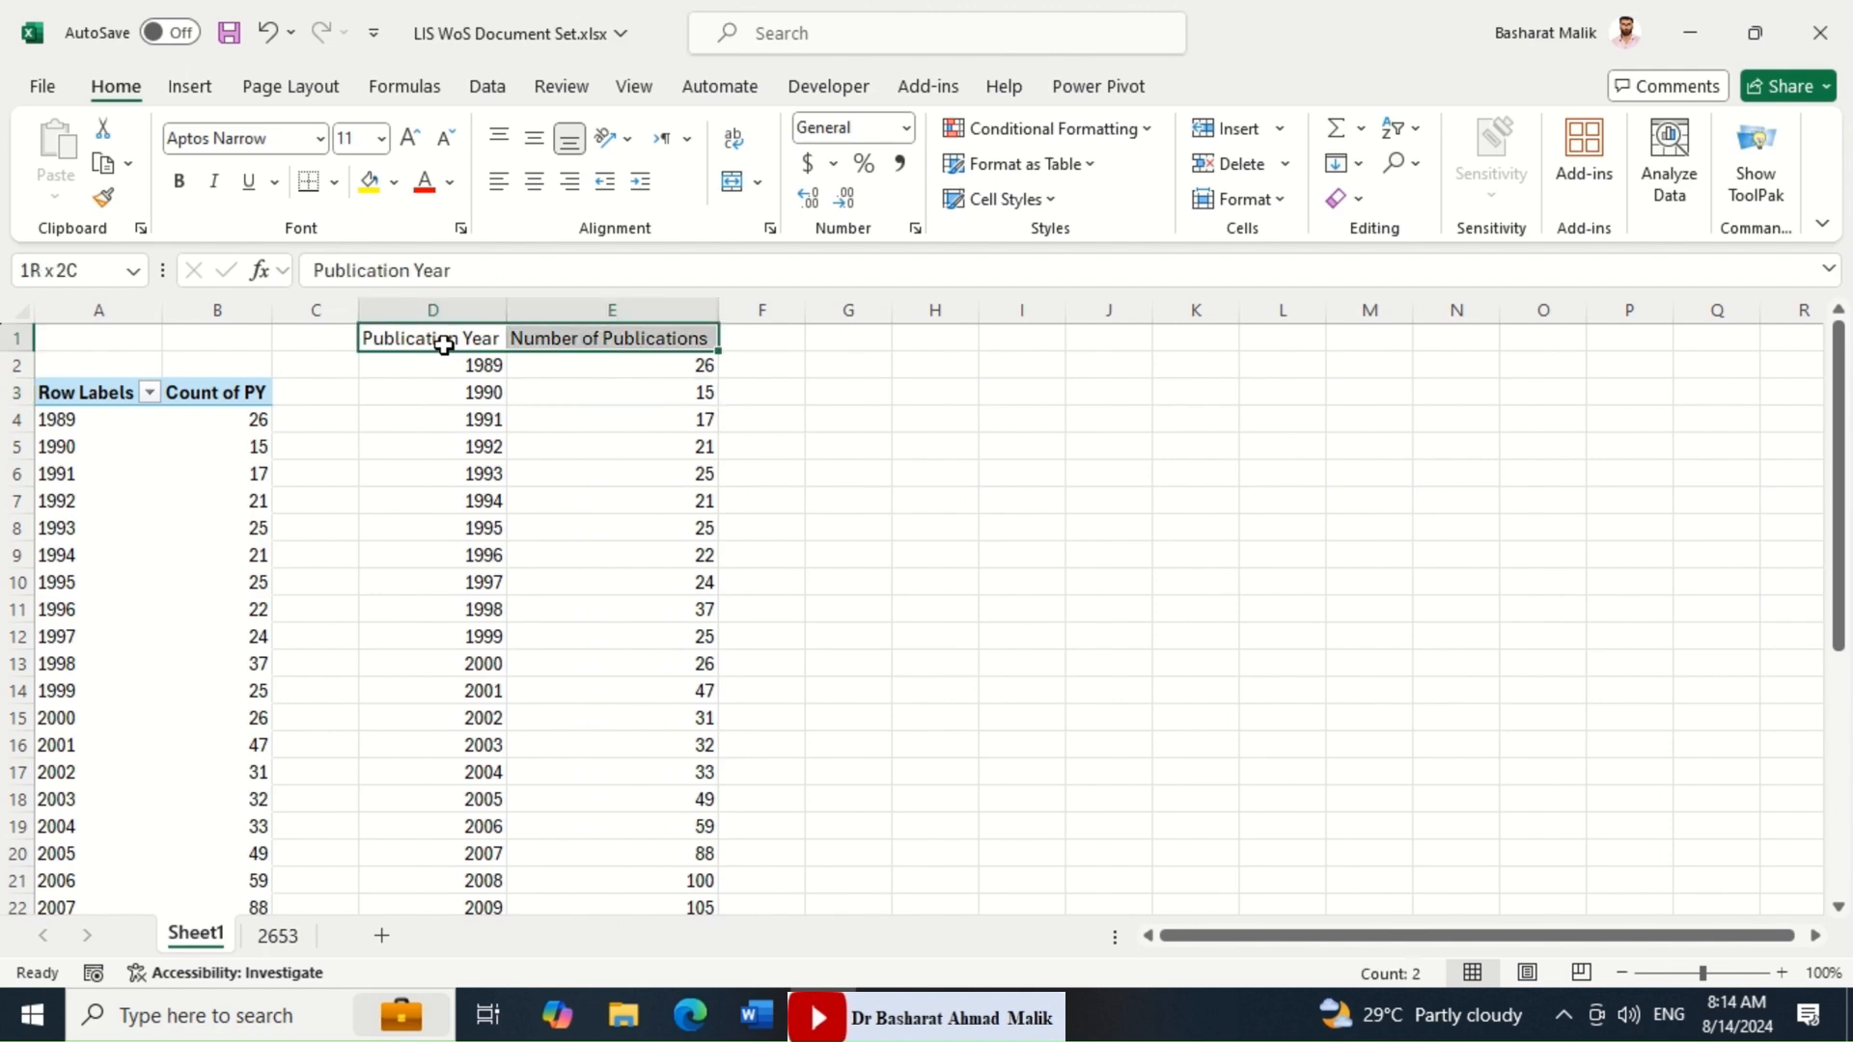
{"action": "key", "text": "ctrl+shift+Down"}
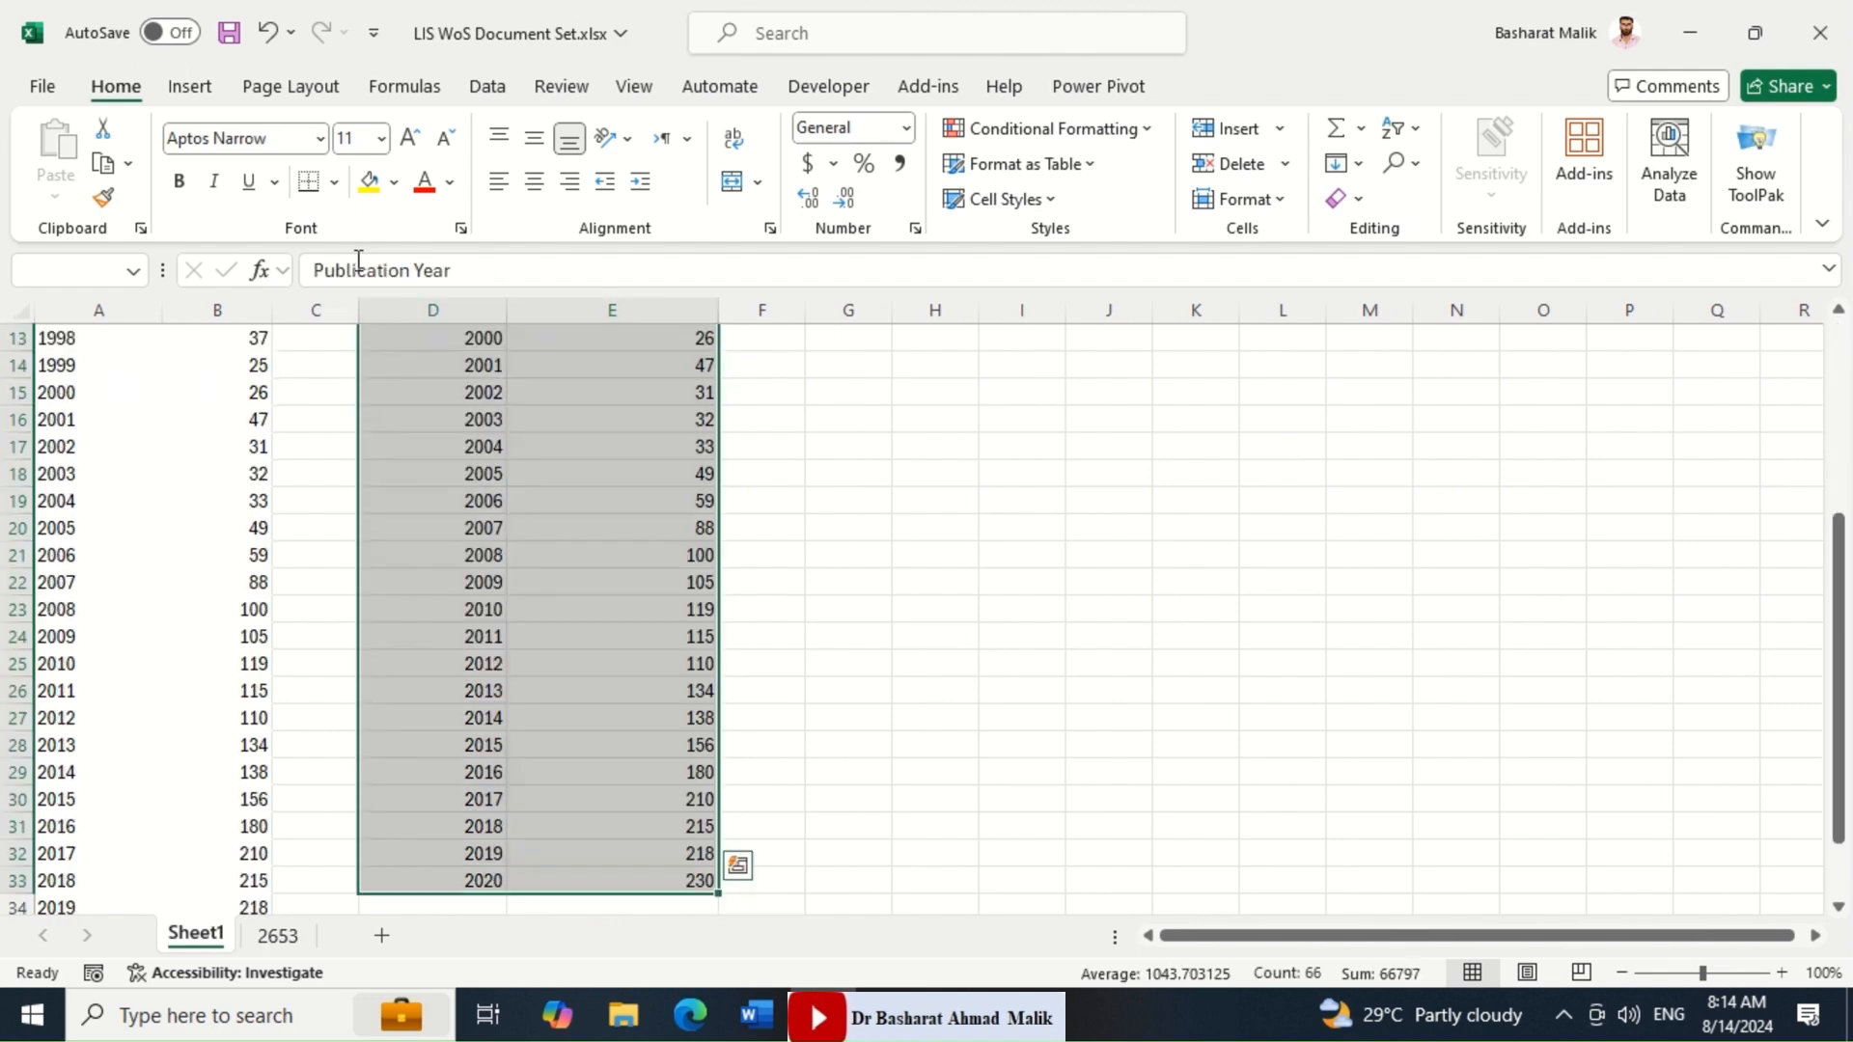
{"action": "left_click", "coordinate": [212, 98]}
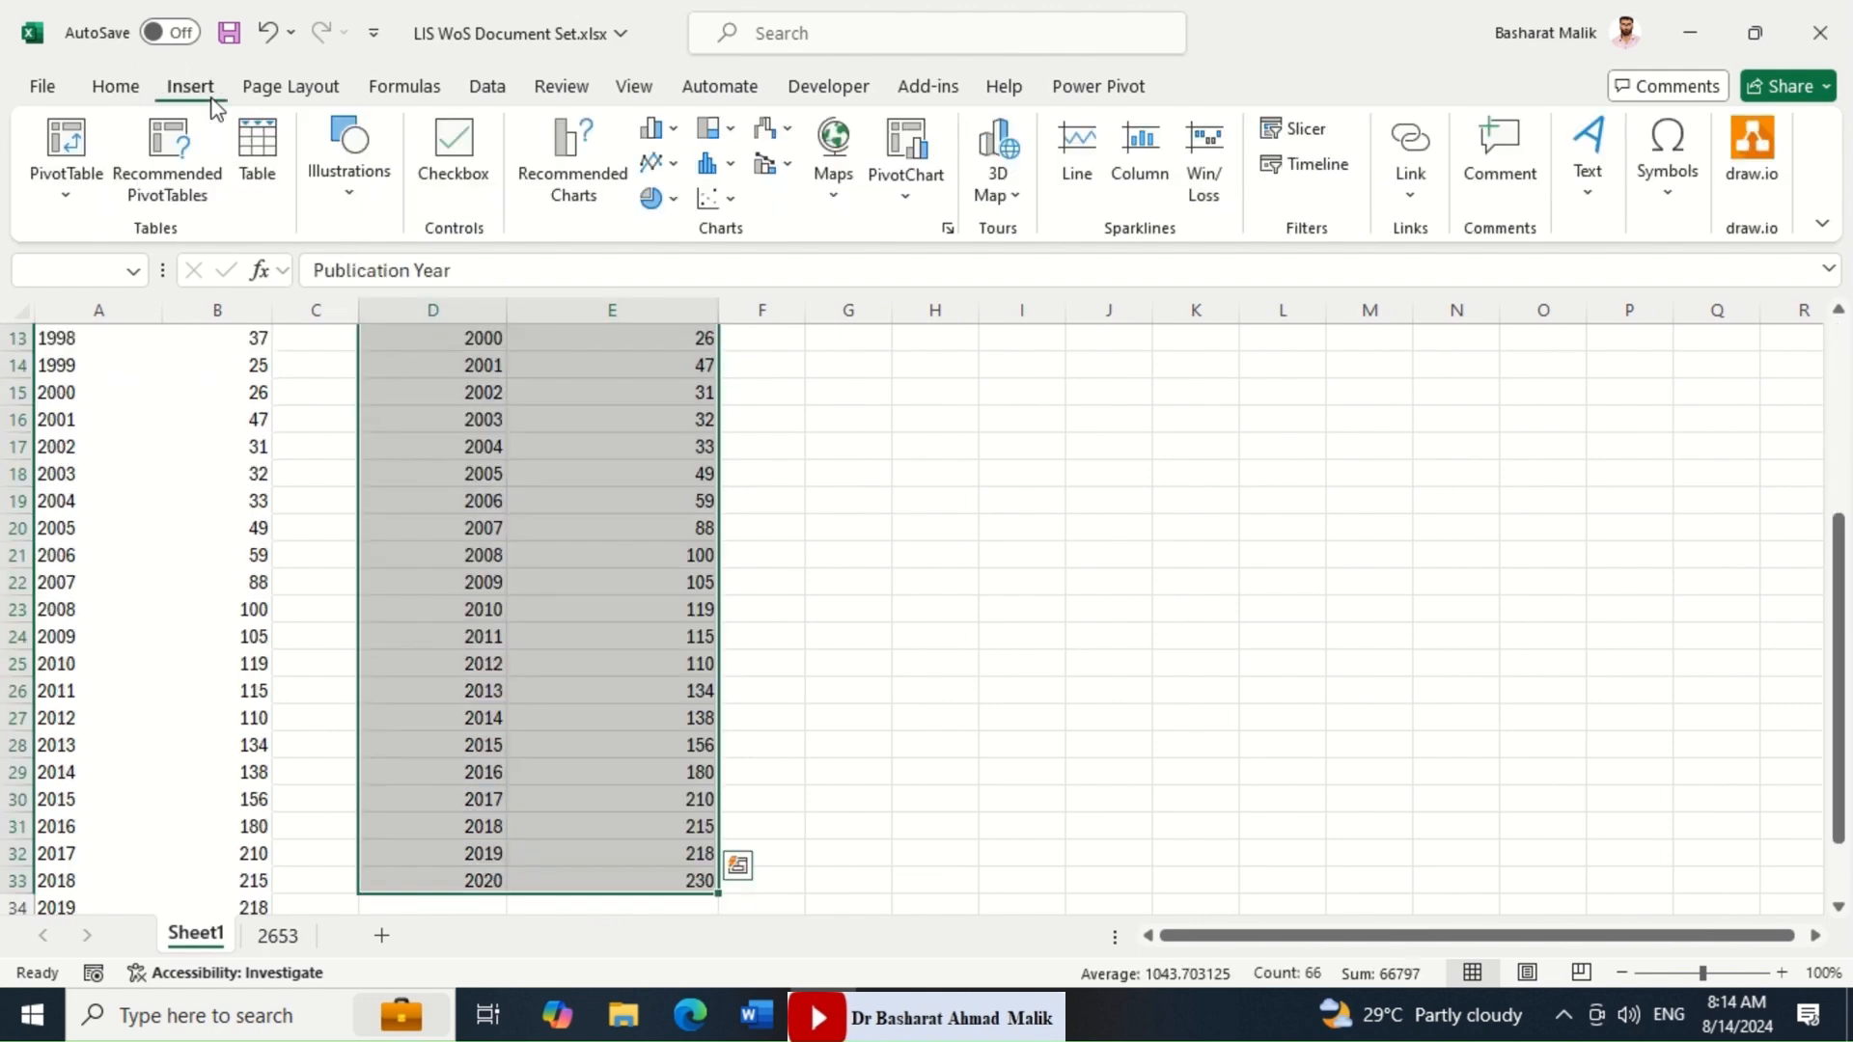
{"action": "left_click", "coordinate": [729, 200]}
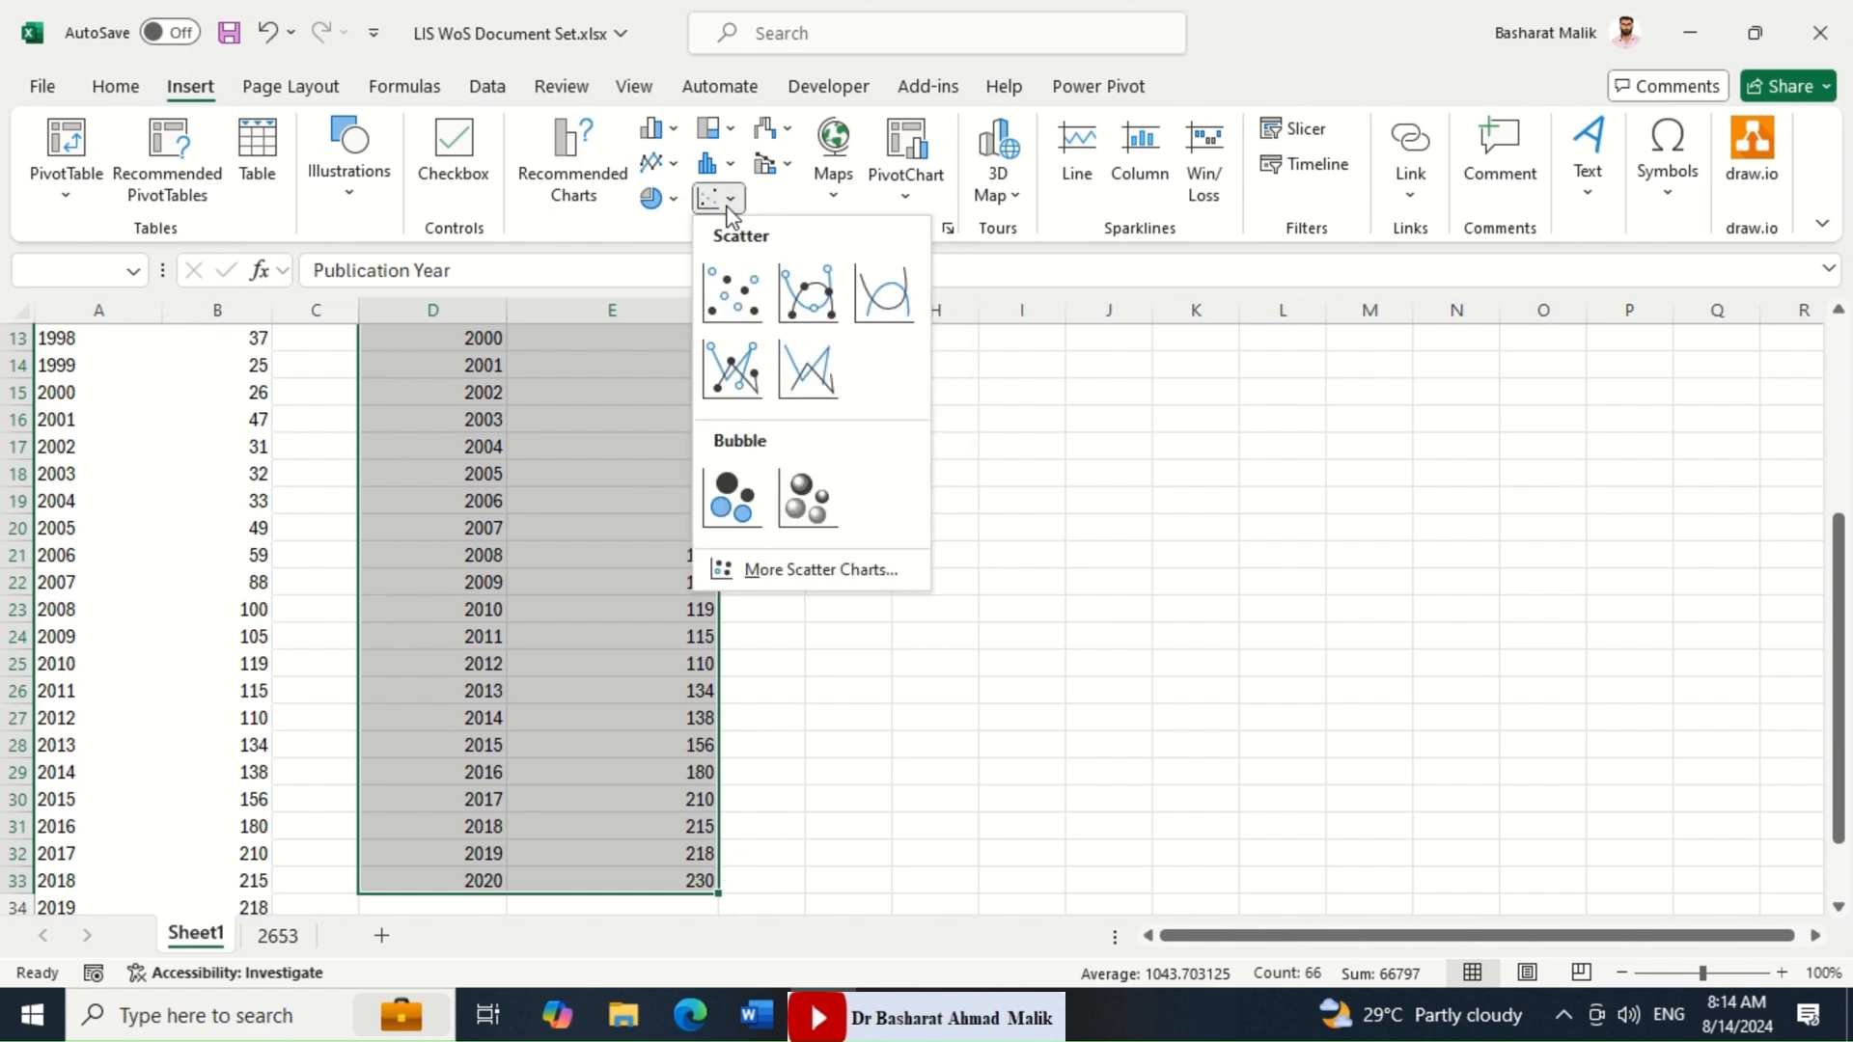
{"action": "left_click", "coordinate": [732, 292]}
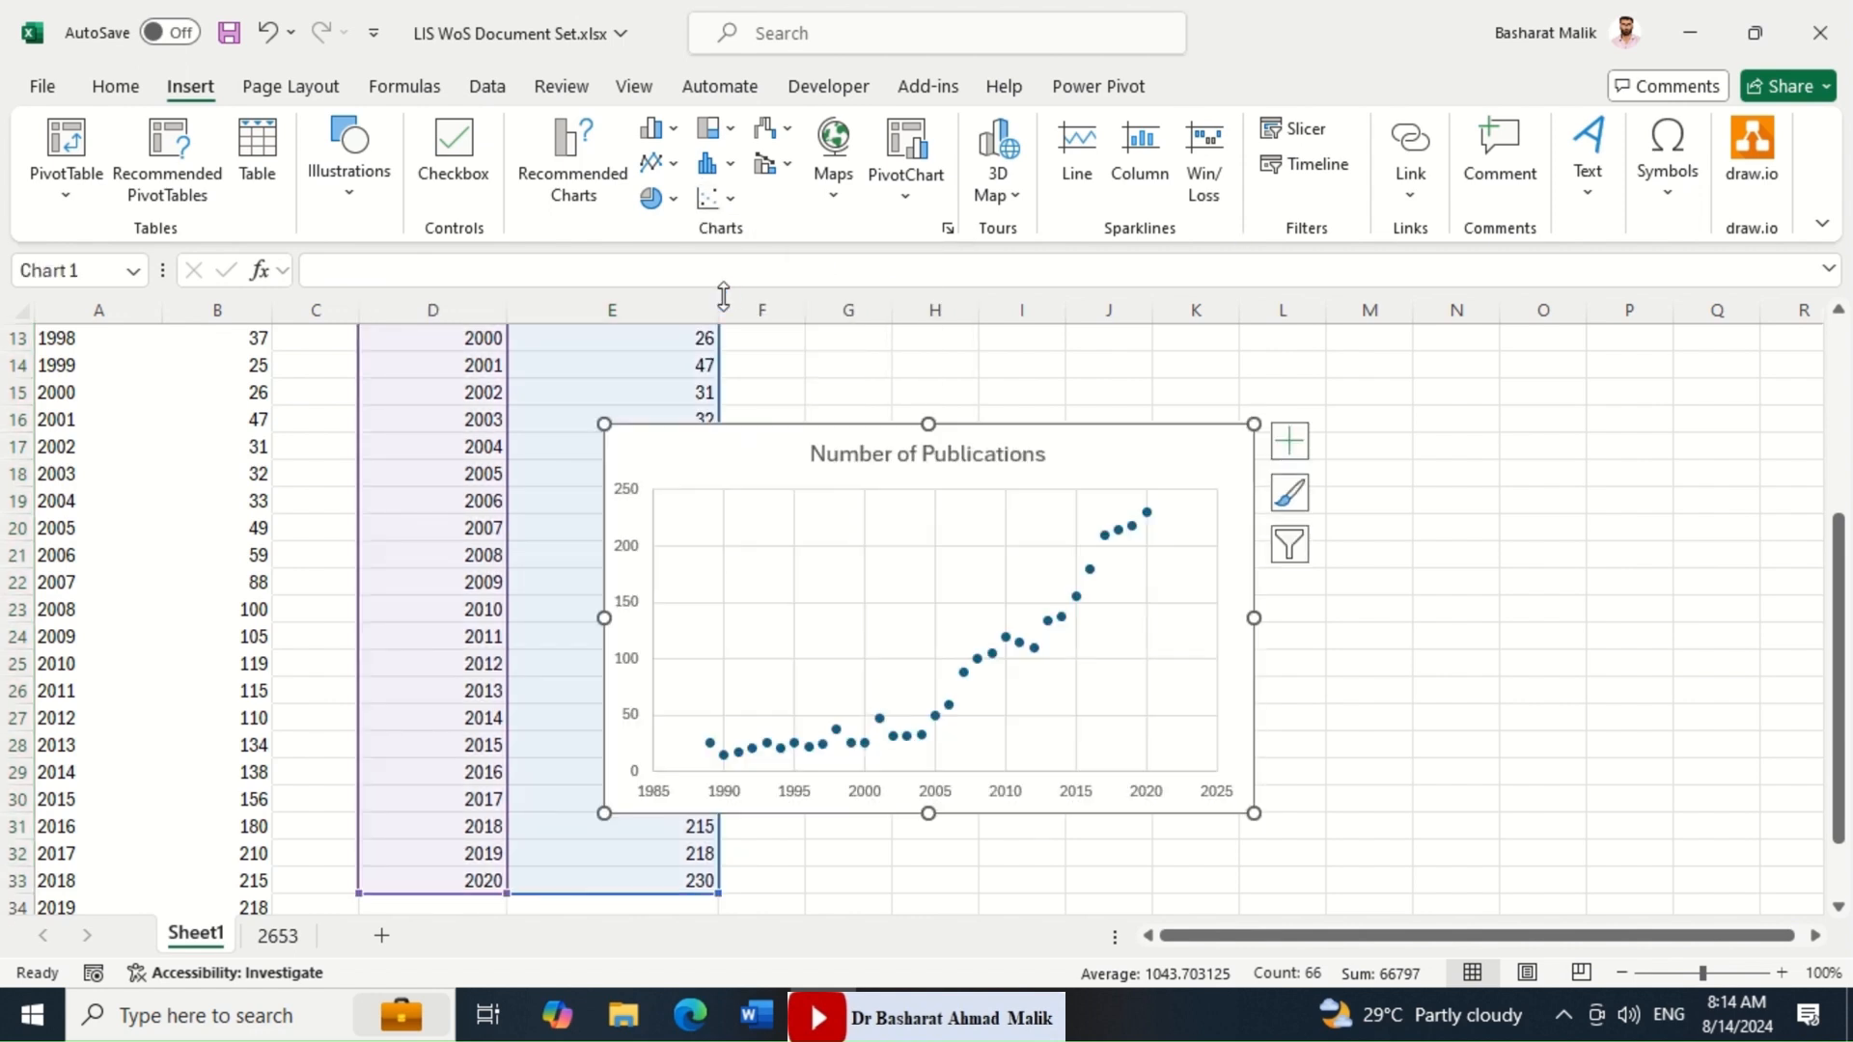
{"action": "left_click_drag", "start_coordinate": [1125, 455], "coordinate": [1069, 373]}
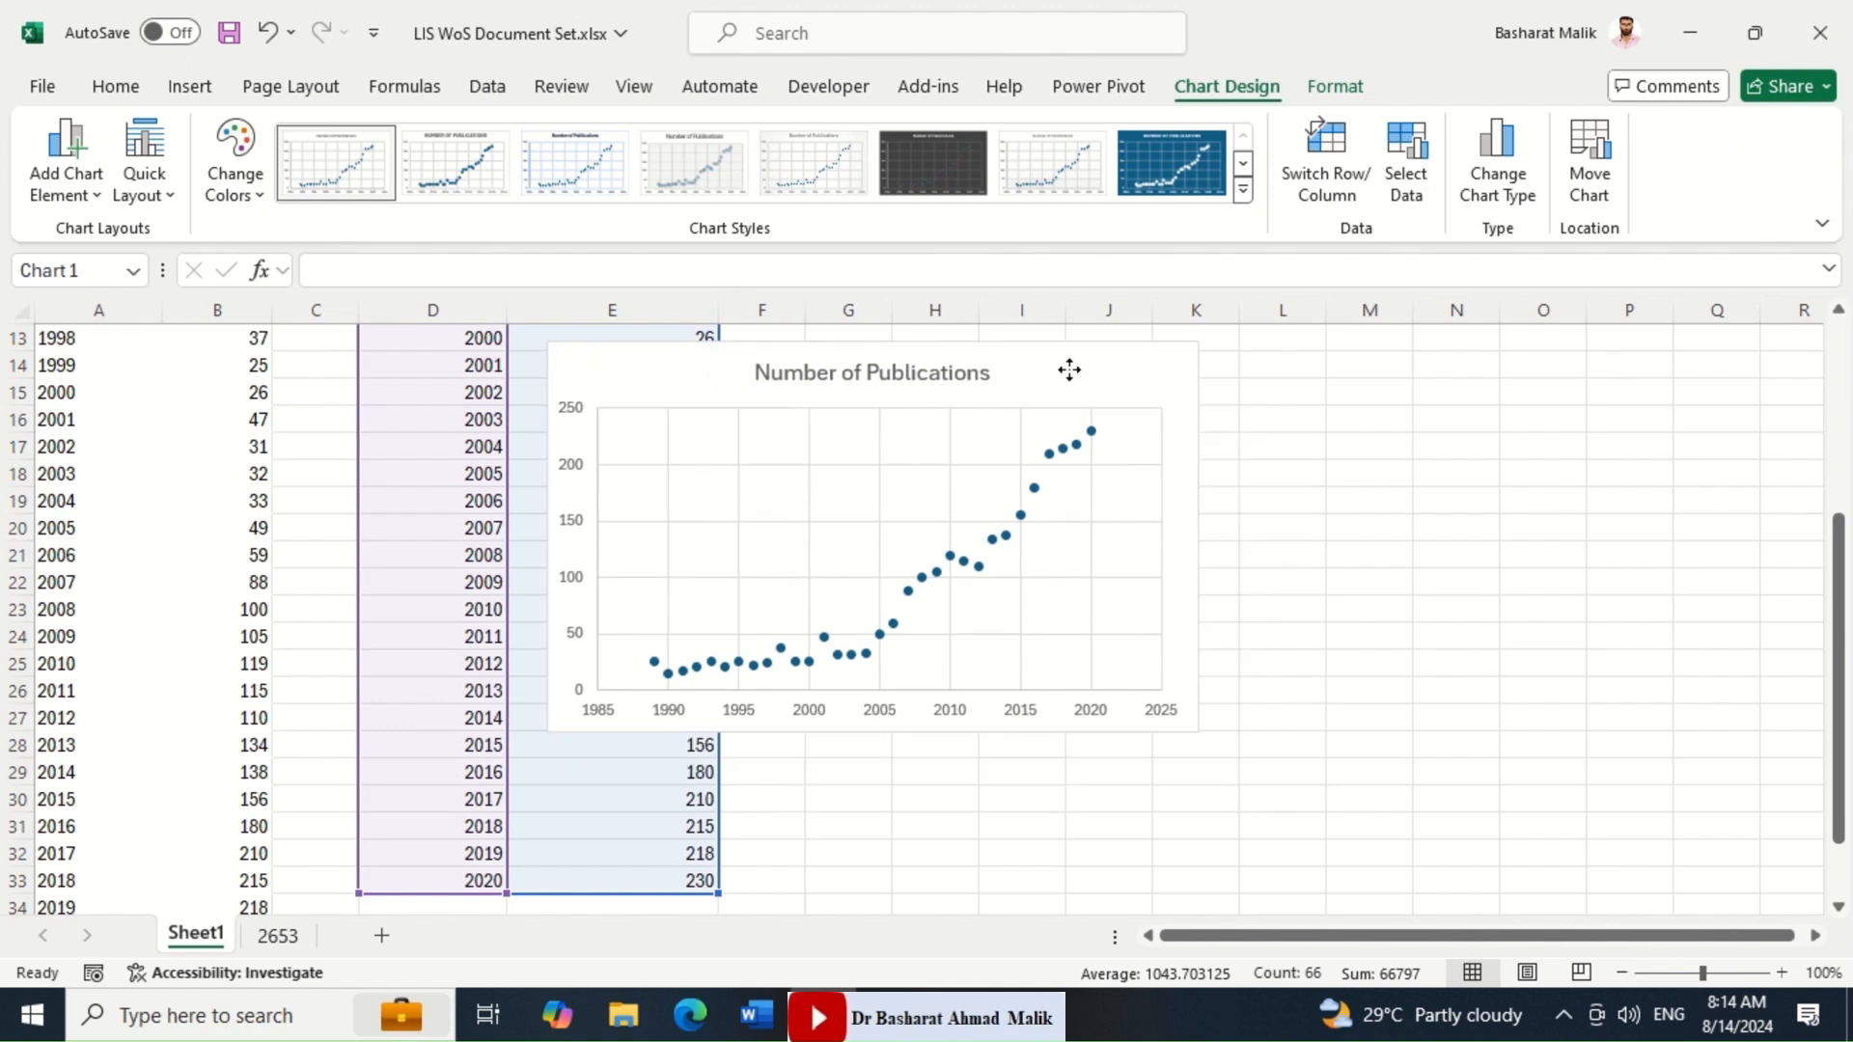
{"action": "left_click_drag", "start_coordinate": [1215, 746], "coordinate": [1396, 855]}
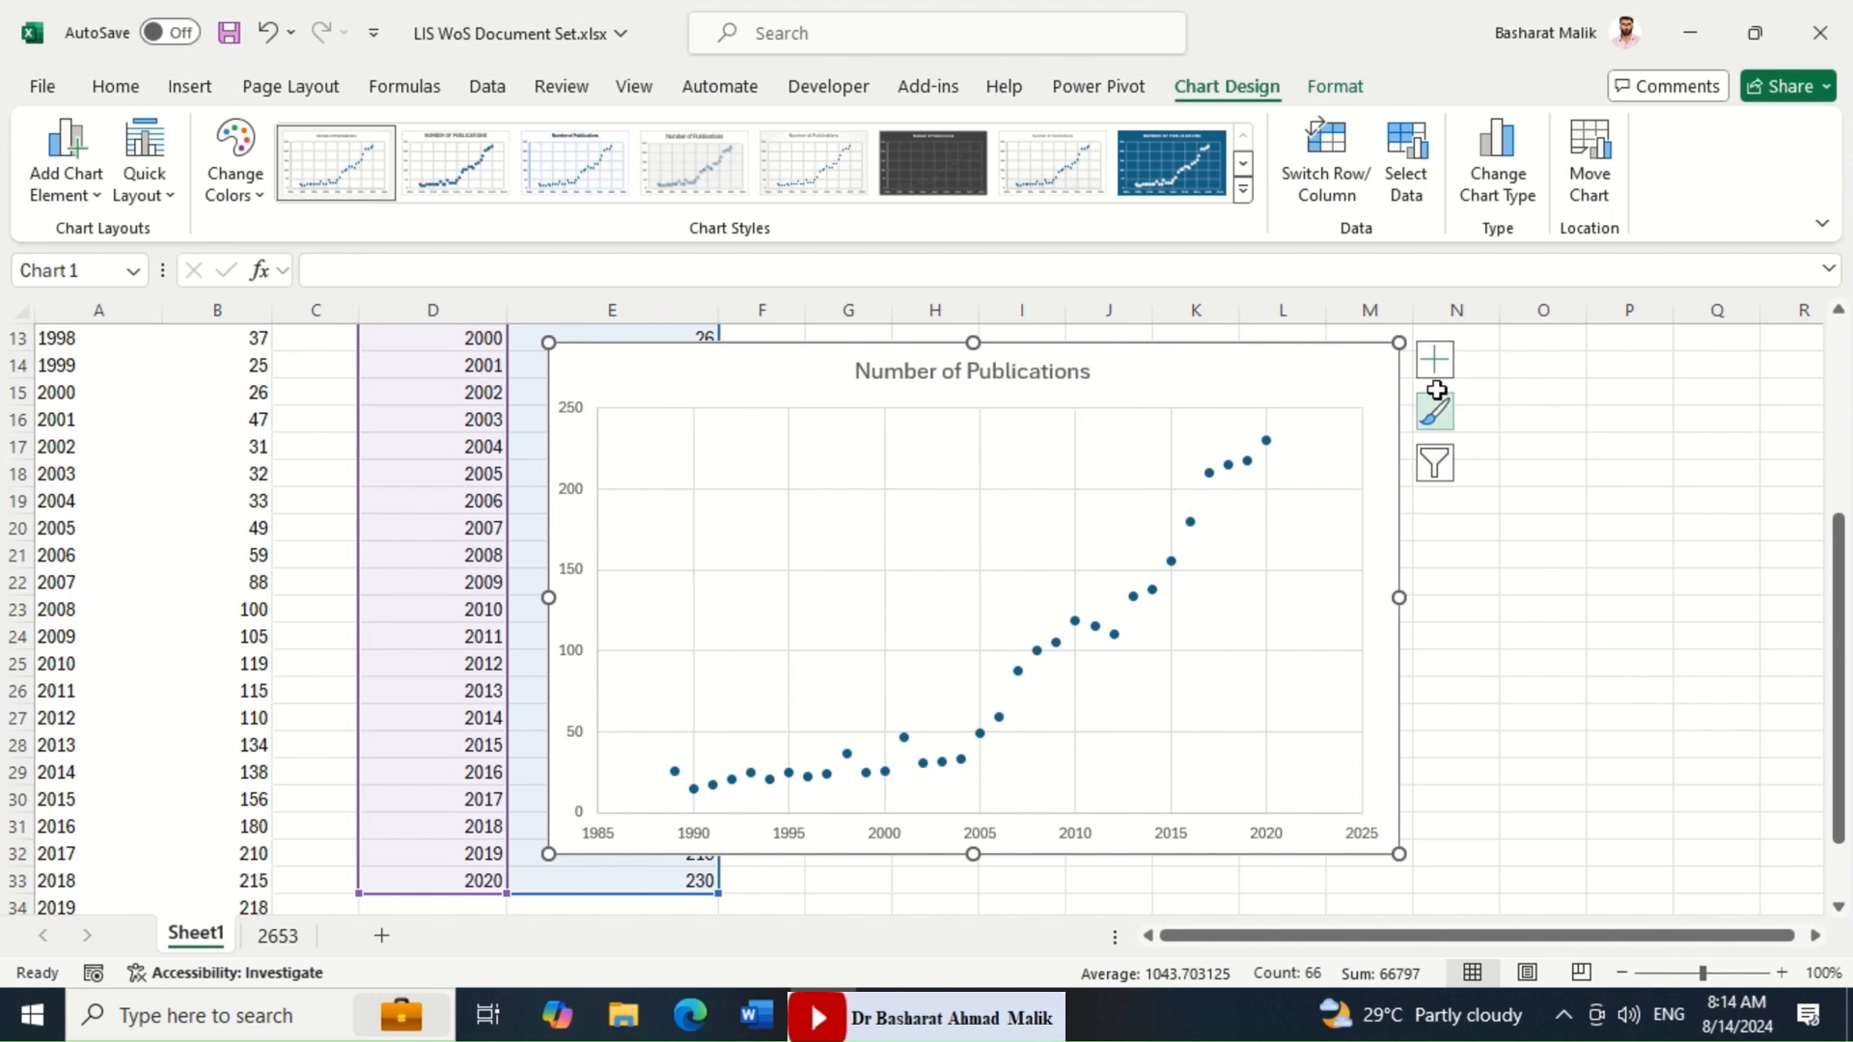
Add a trendline to the scatter chart through the detailed trendline options and set its type to Exponential.
{"action": "left_click", "coordinate": [1447, 363]}
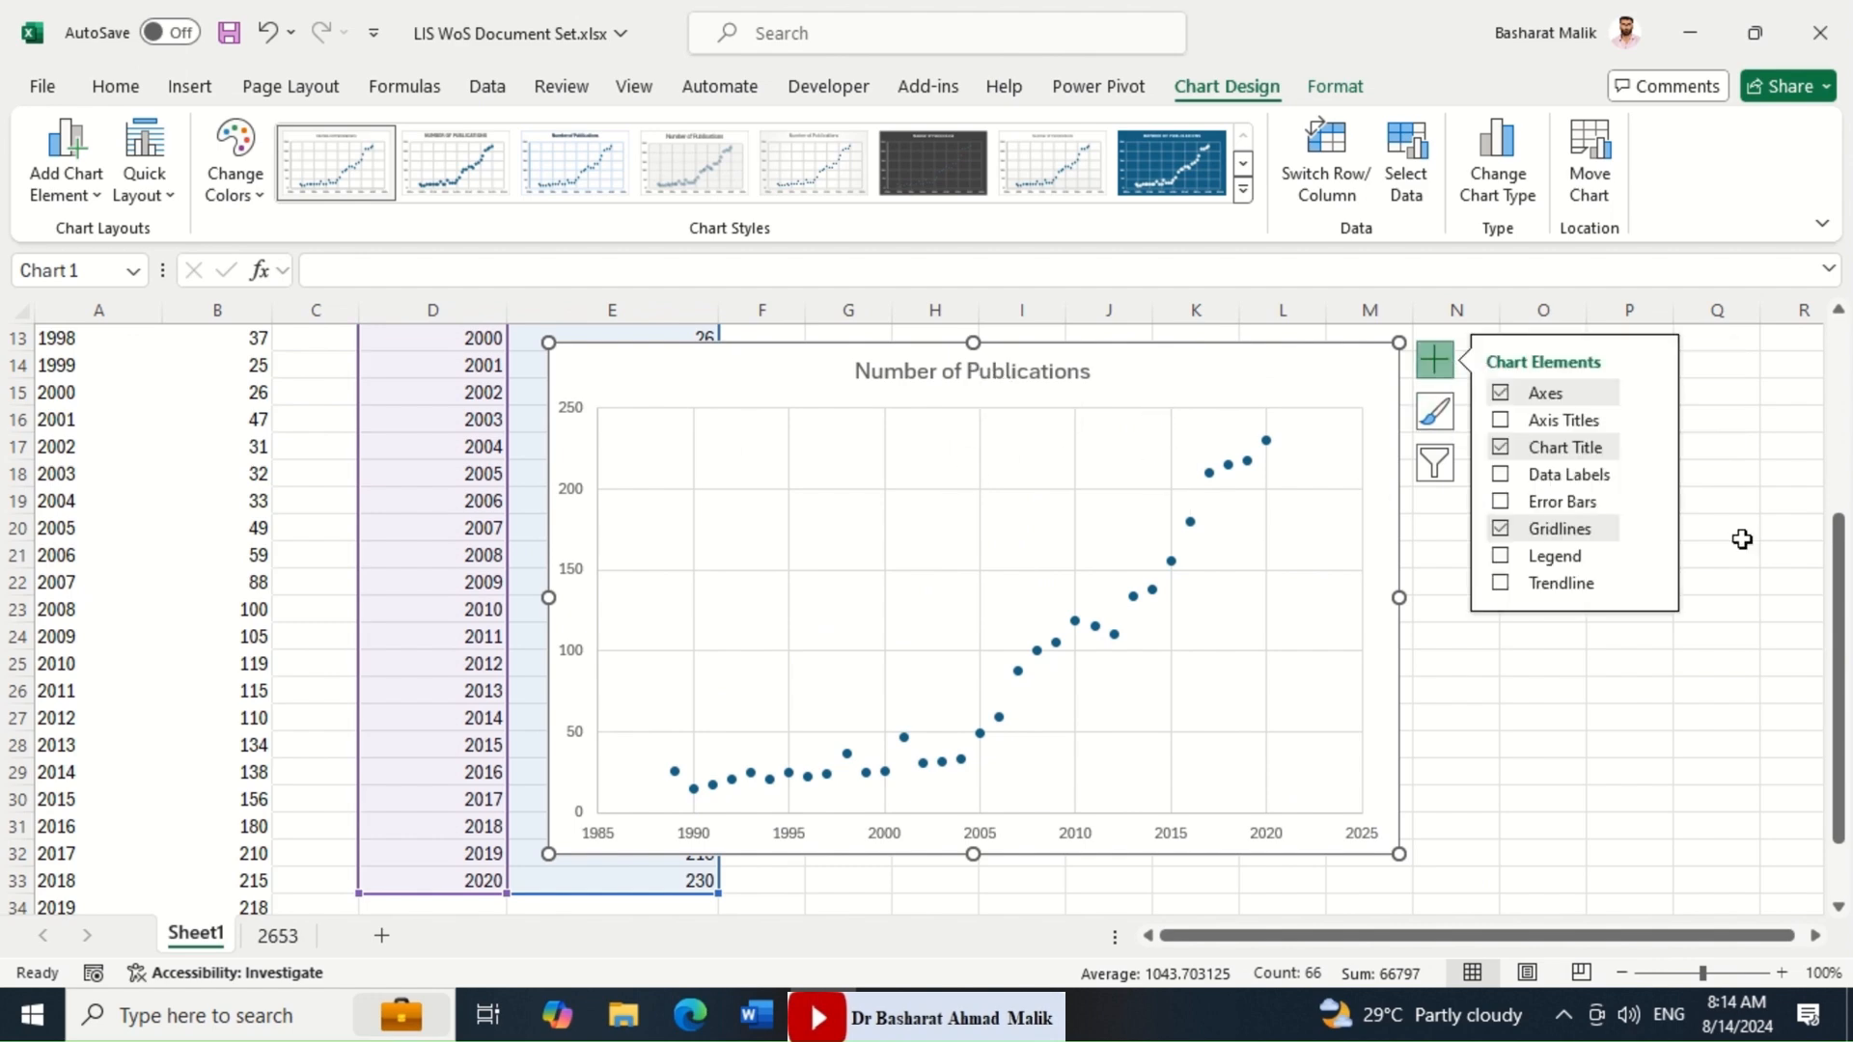
{"action": "left_click", "coordinate": [1652, 582]}
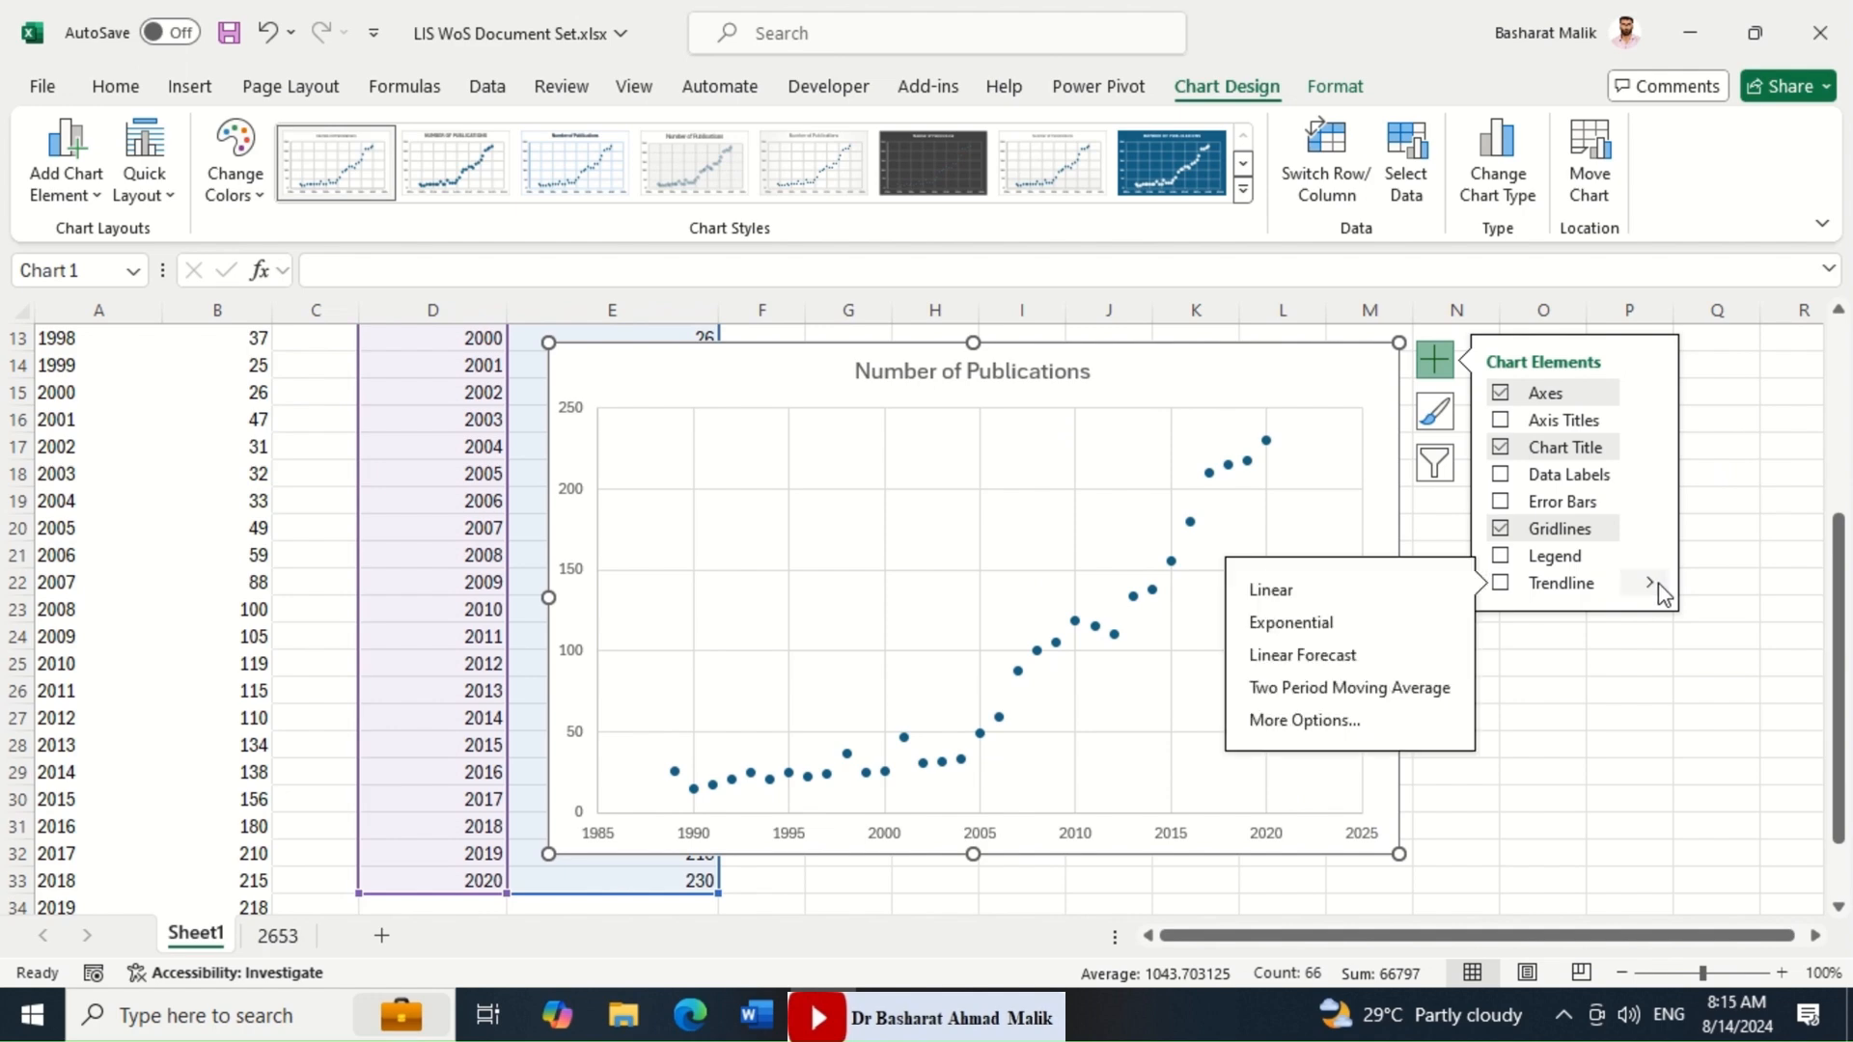
{"action": "left_click", "coordinate": [1305, 721]}
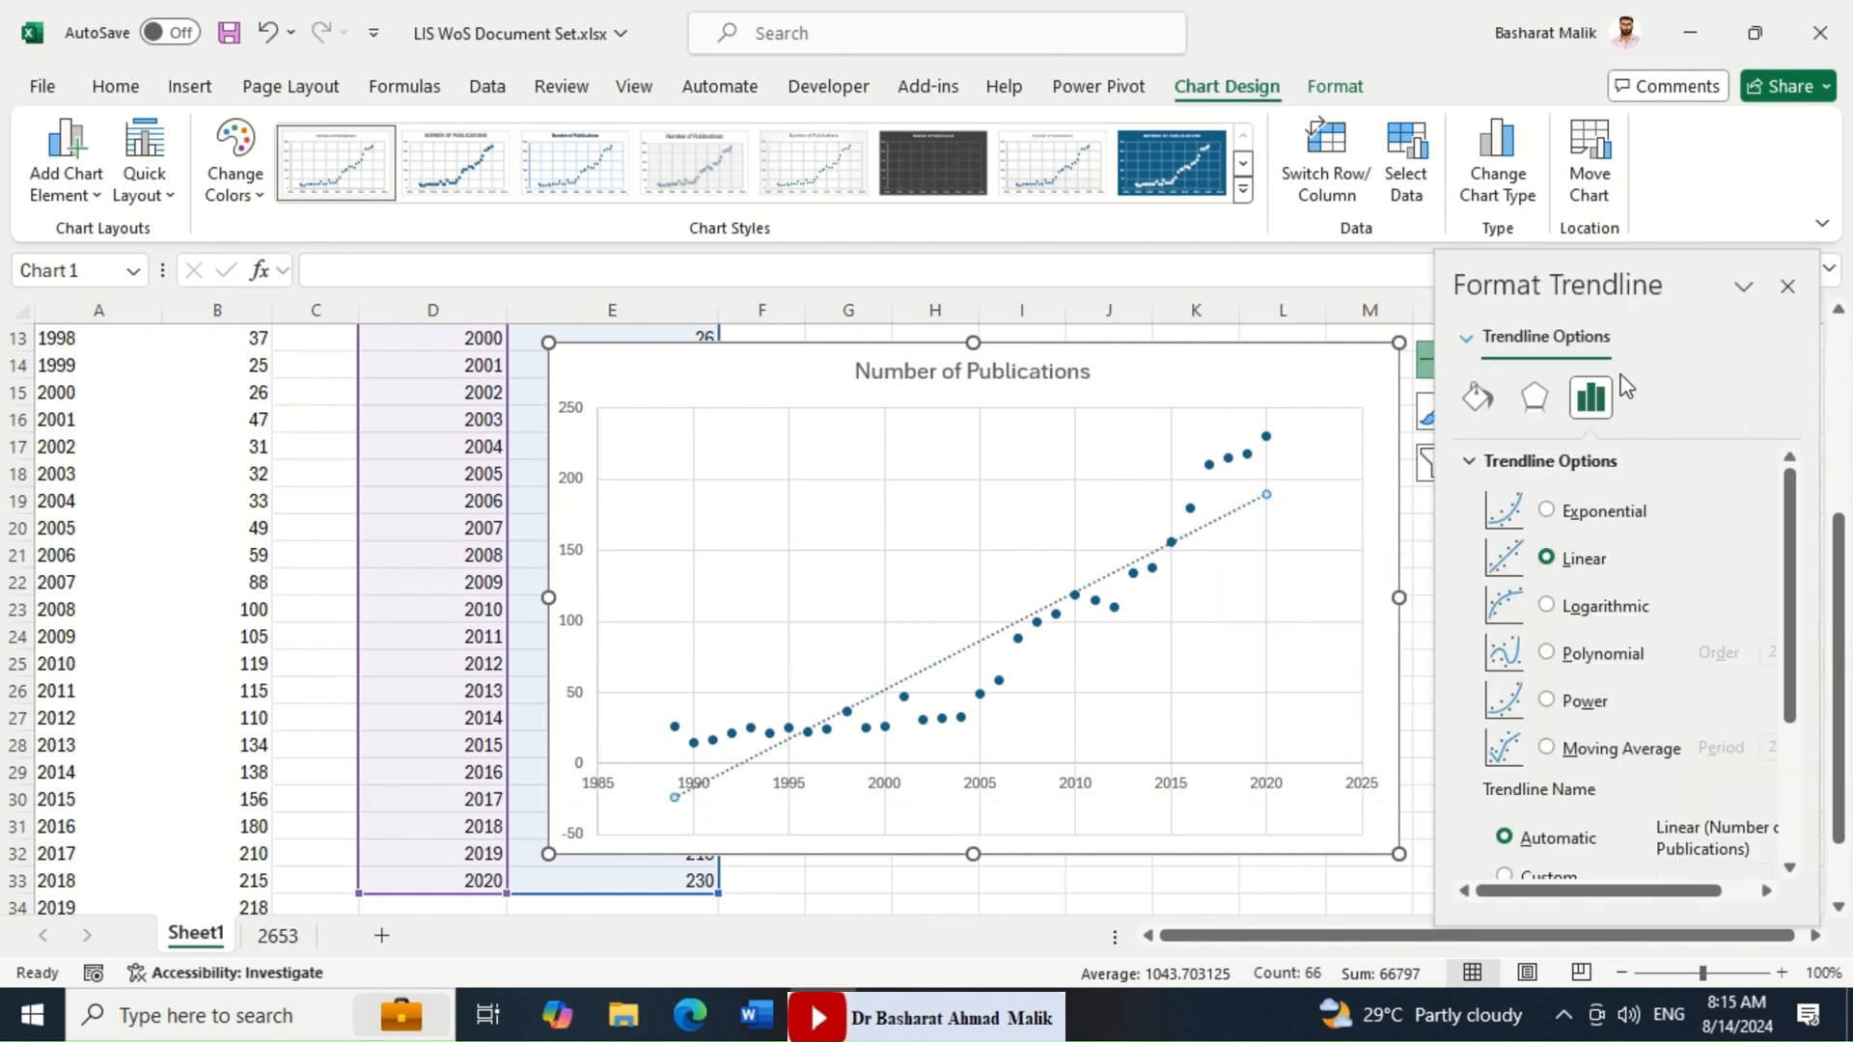
{"action": "left_click_drag", "start_coordinate": [1792, 526], "coordinate": [1792, 531]}
{"action": "left_click", "coordinate": [1602, 506]}
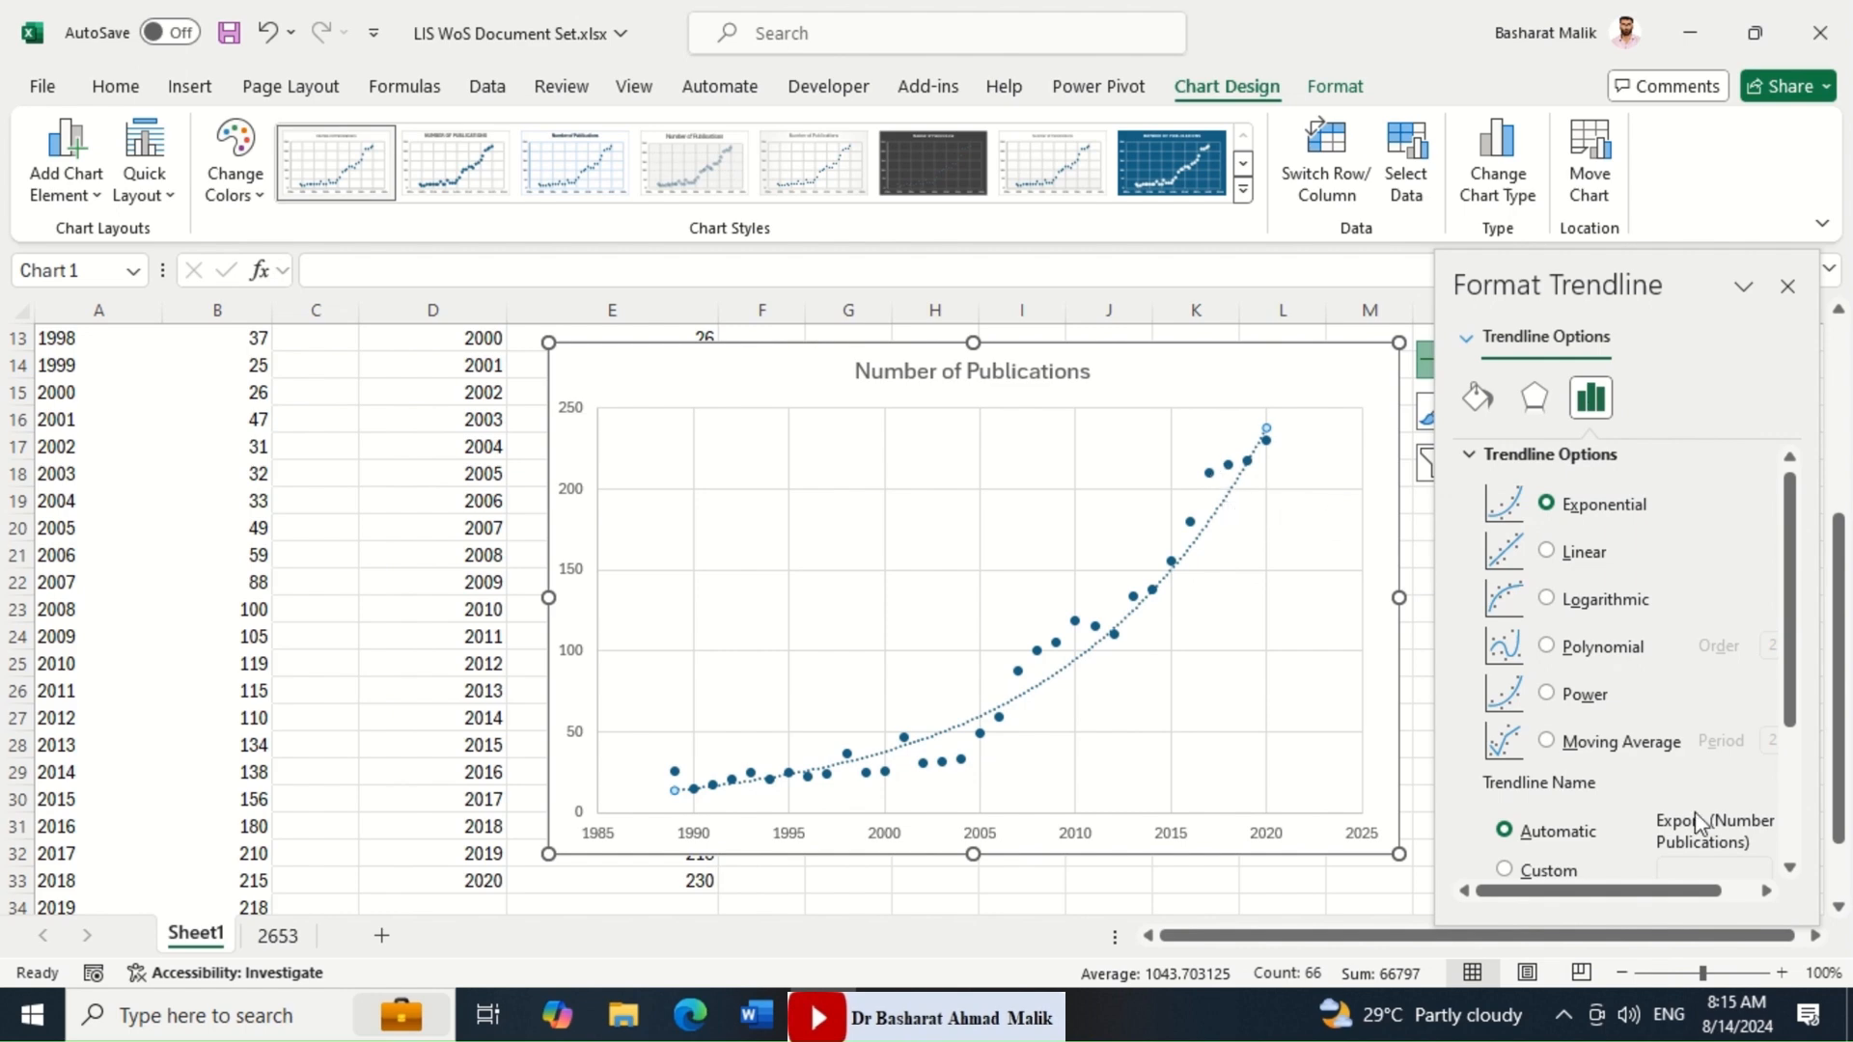
Display the trendline's equation and R-squared value on the chart.
{"action": "left_click_drag", "start_coordinate": [1790, 699], "coordinate": [1790, 832]}
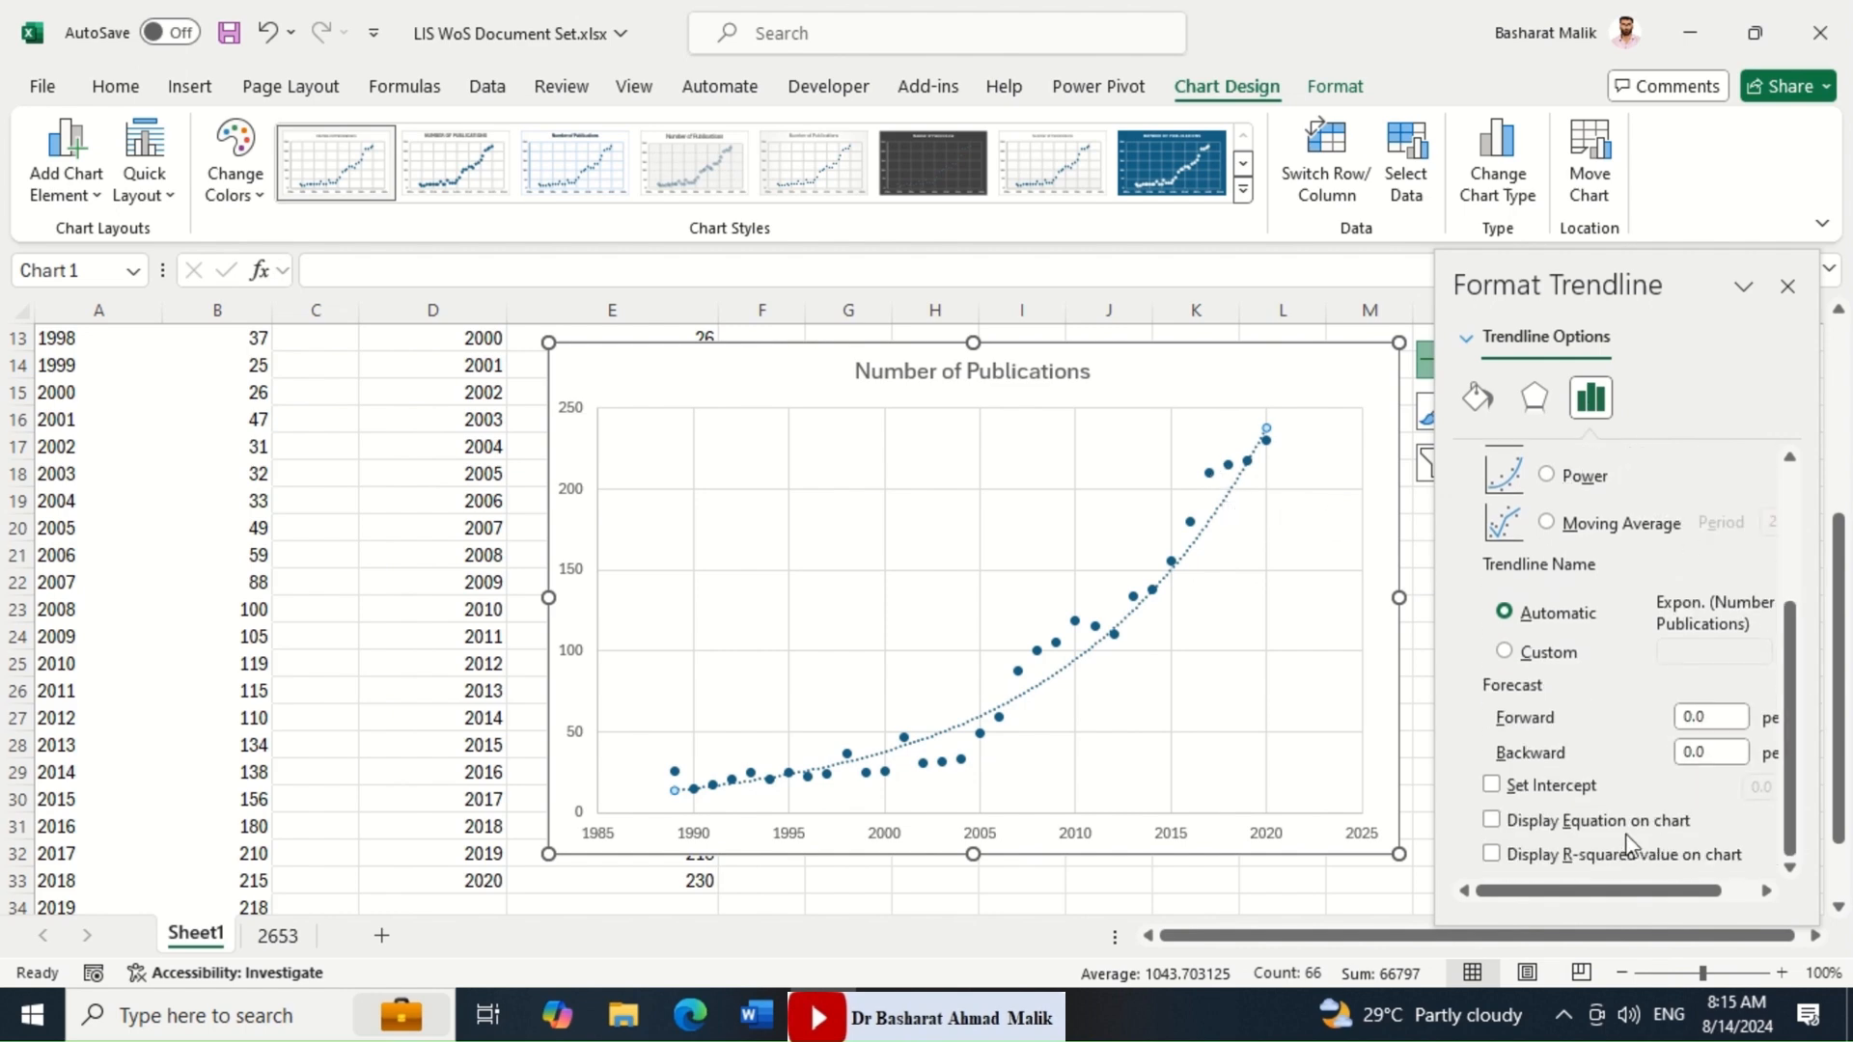
{"action": "left_click", "coordinate": [1541, 822]}
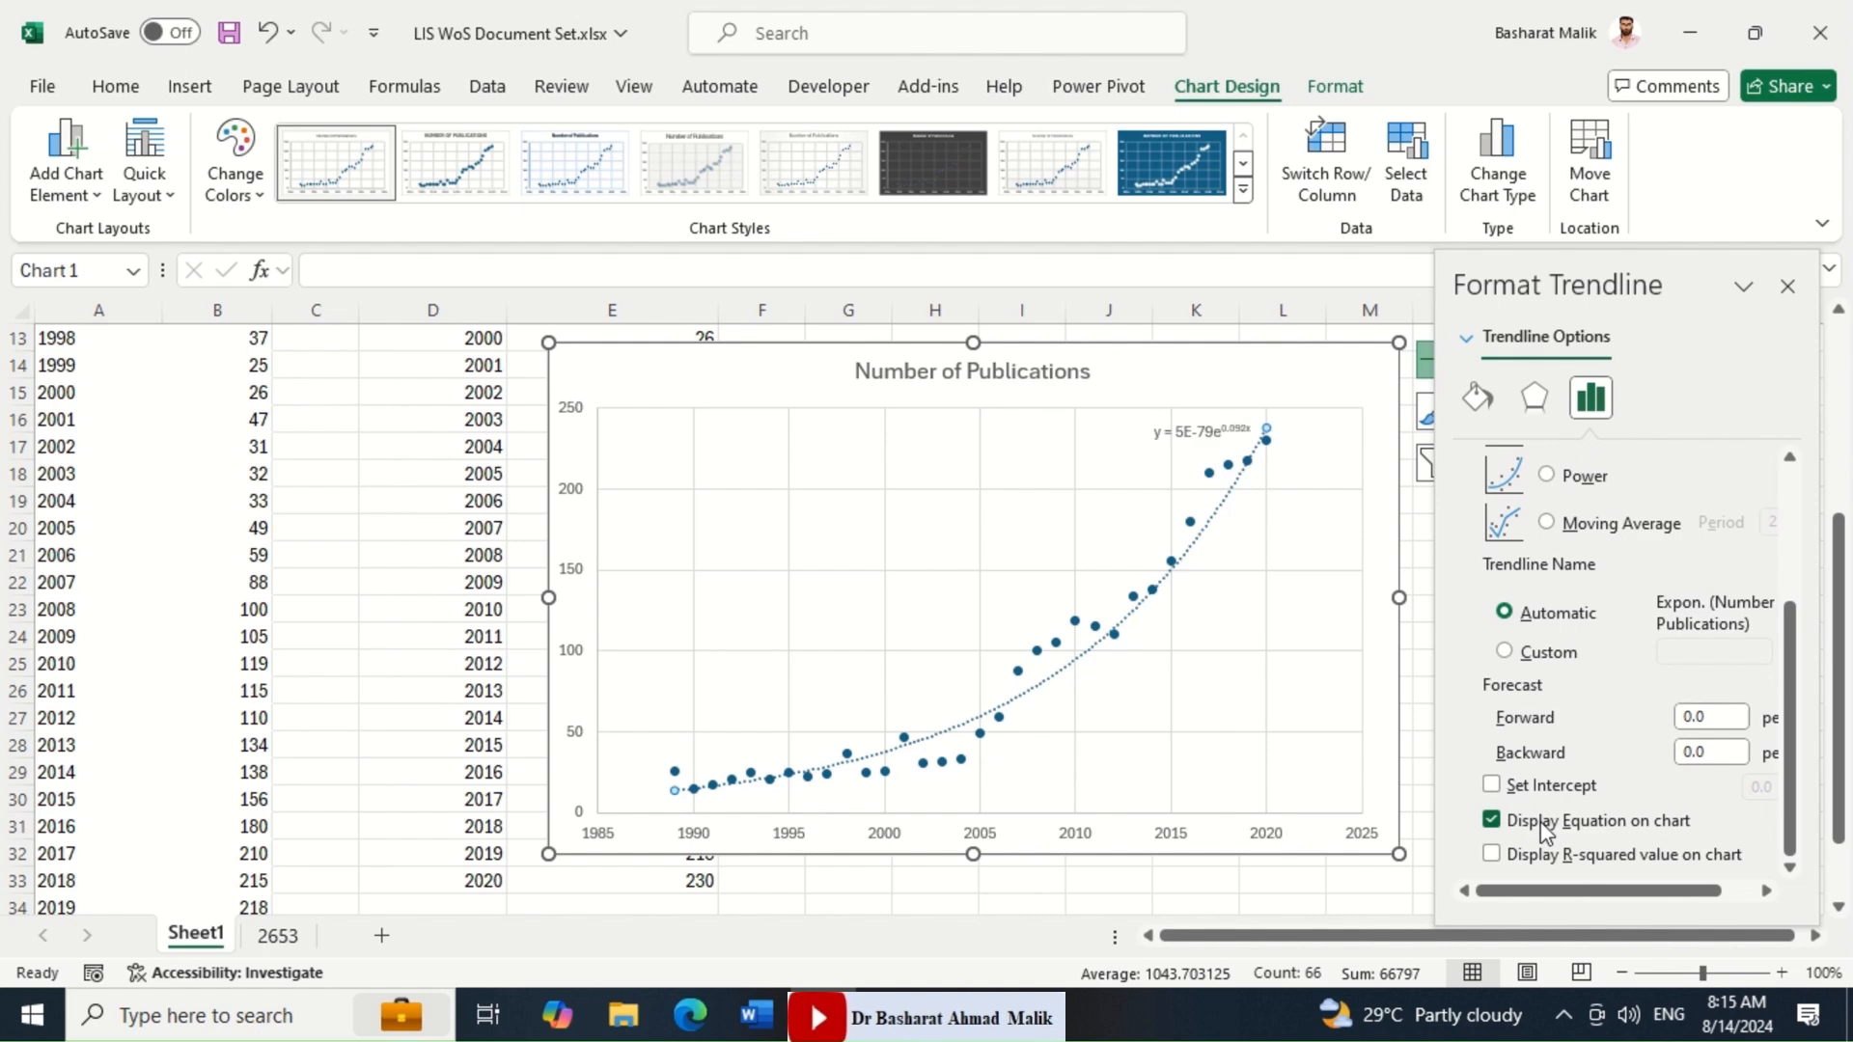
{"action": "left_click", "coordinate": [1491, 854]}
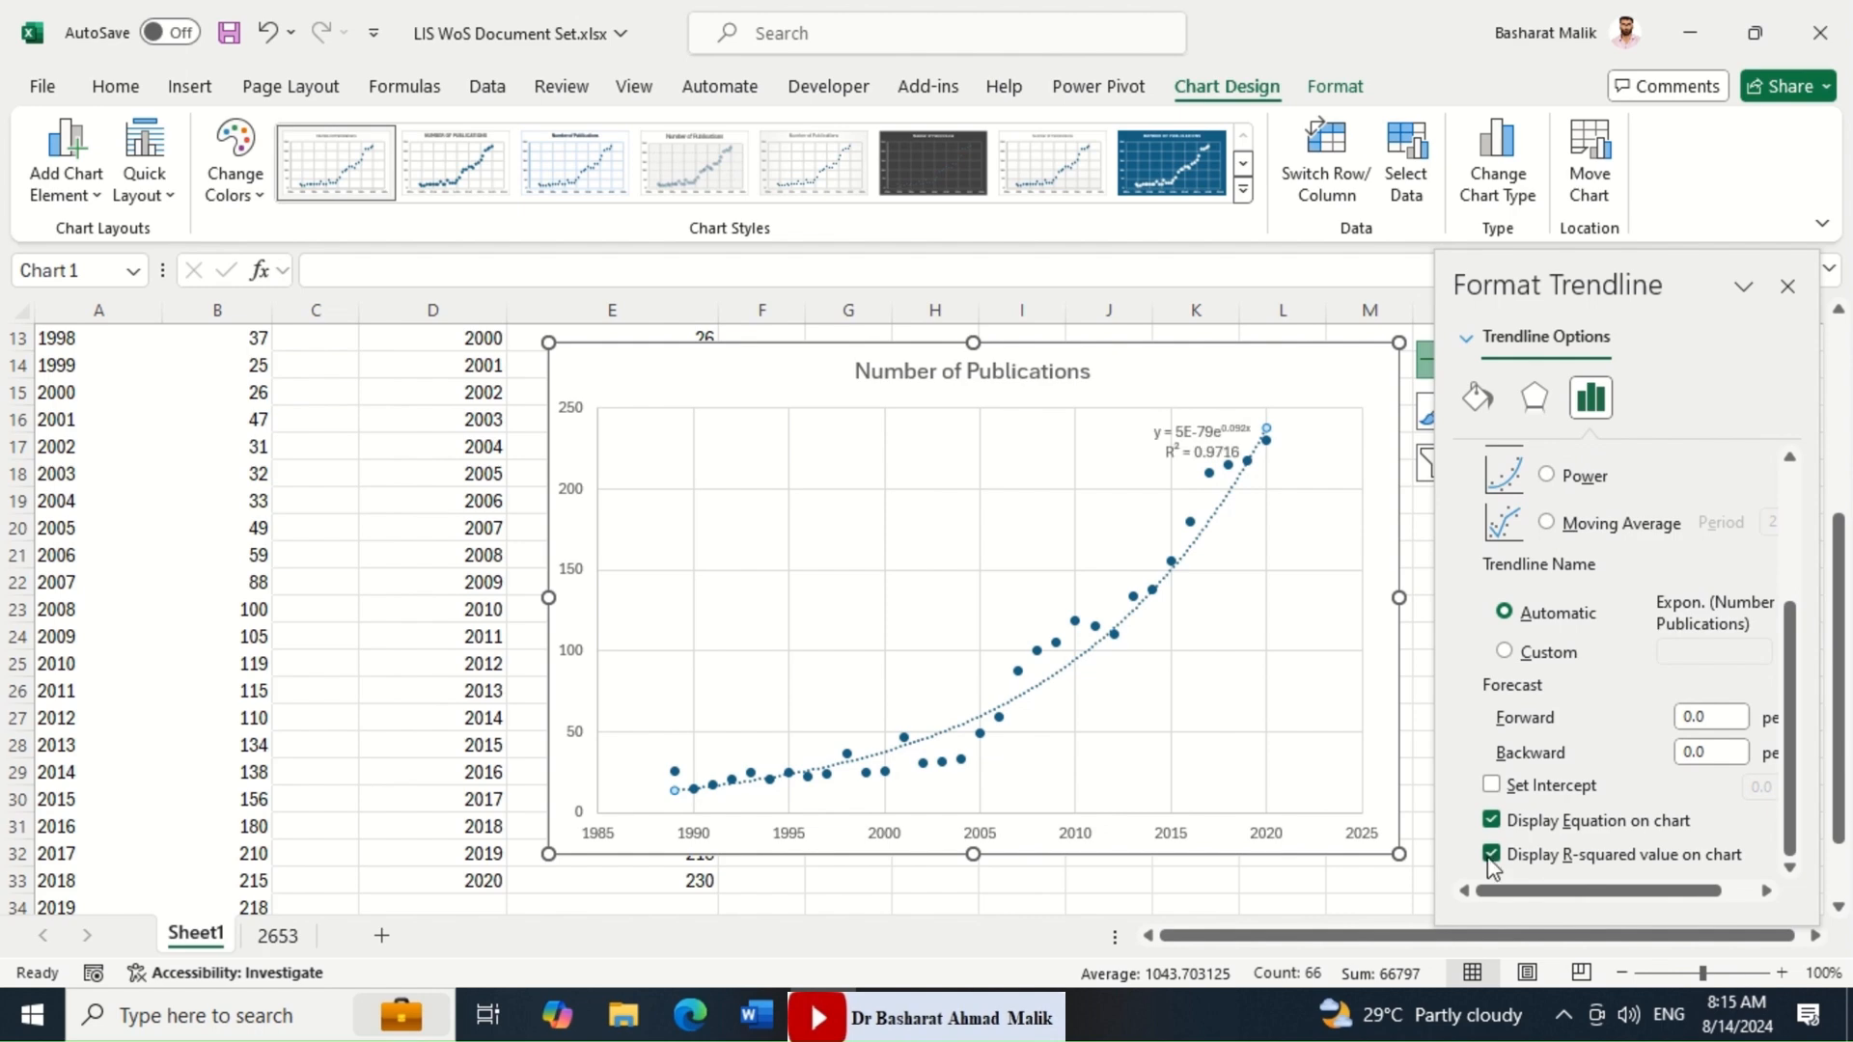
Move the equation and R-squared label to the empty upper-left area of the plot.
{"action": "left_click", "coordinate": [1184, 450]}
{"action": "left_click_drag", "start_coordinate": [1169, 422], "coordinate": [681, 444]}
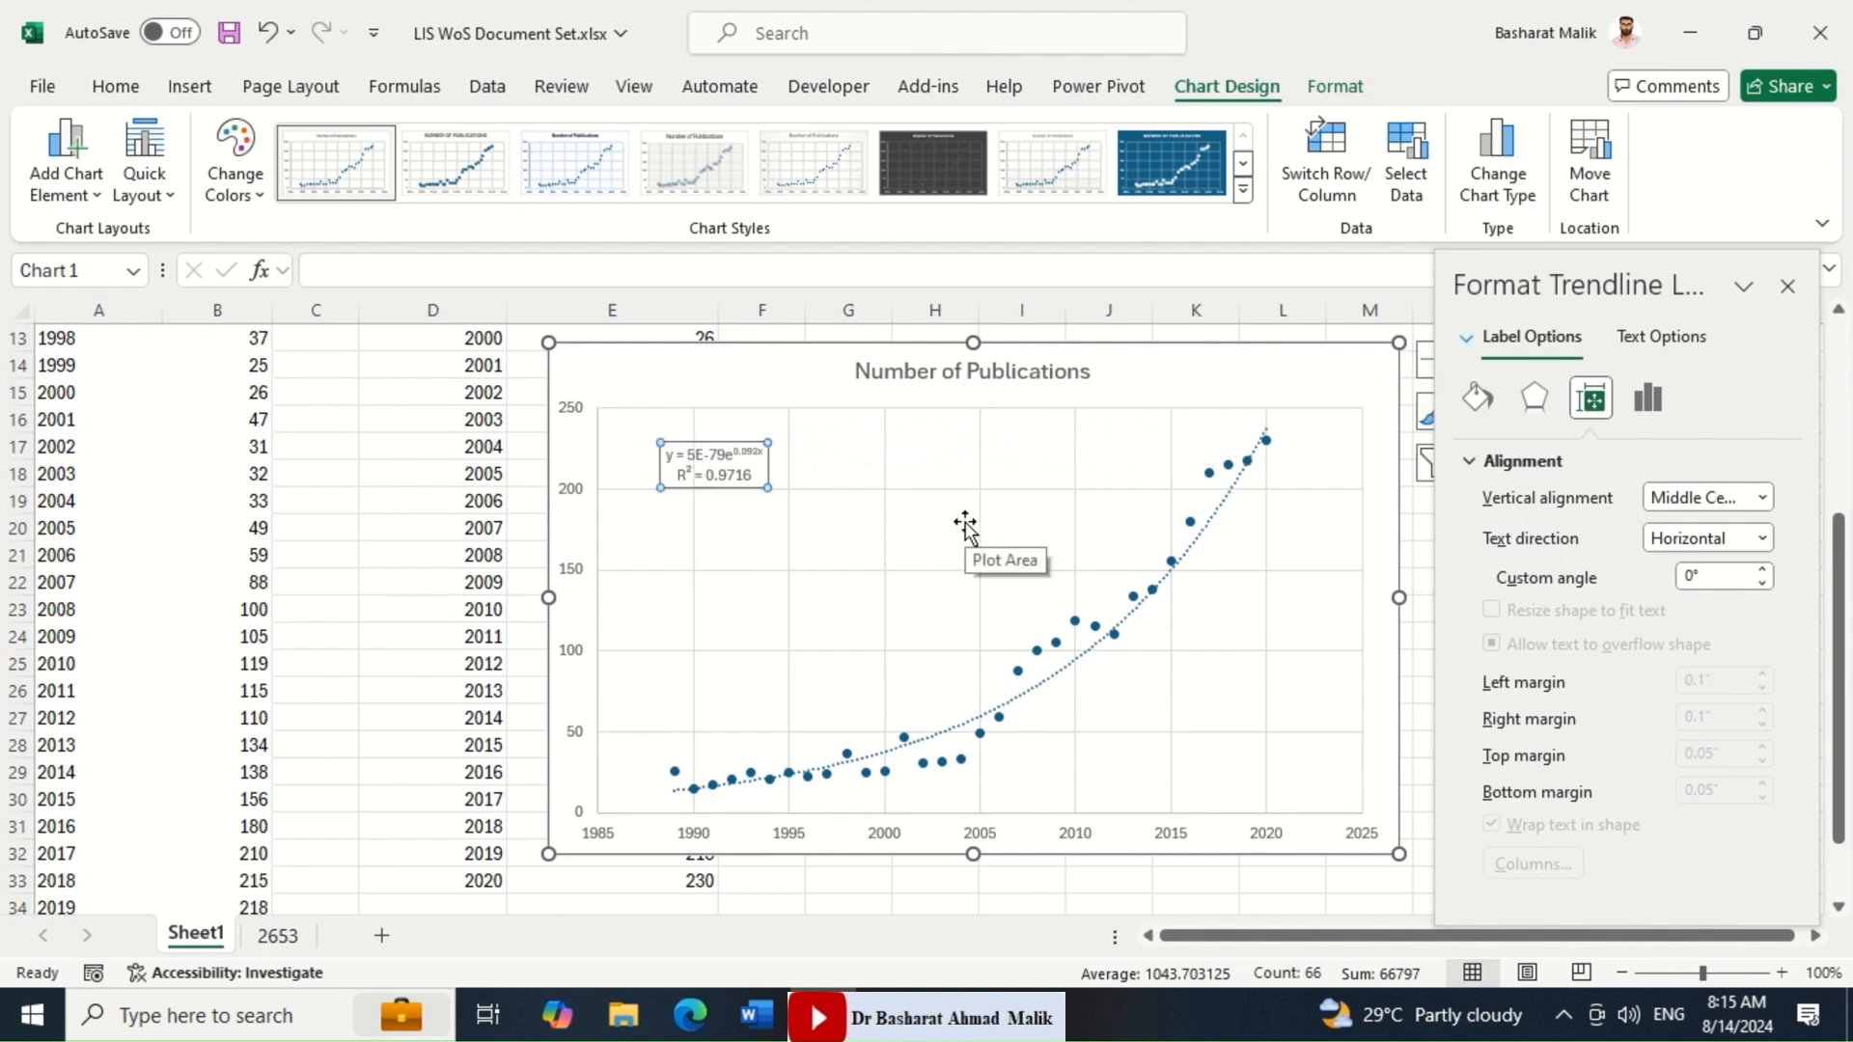
{"action": "left_click", "coordinate": [702, 475]}
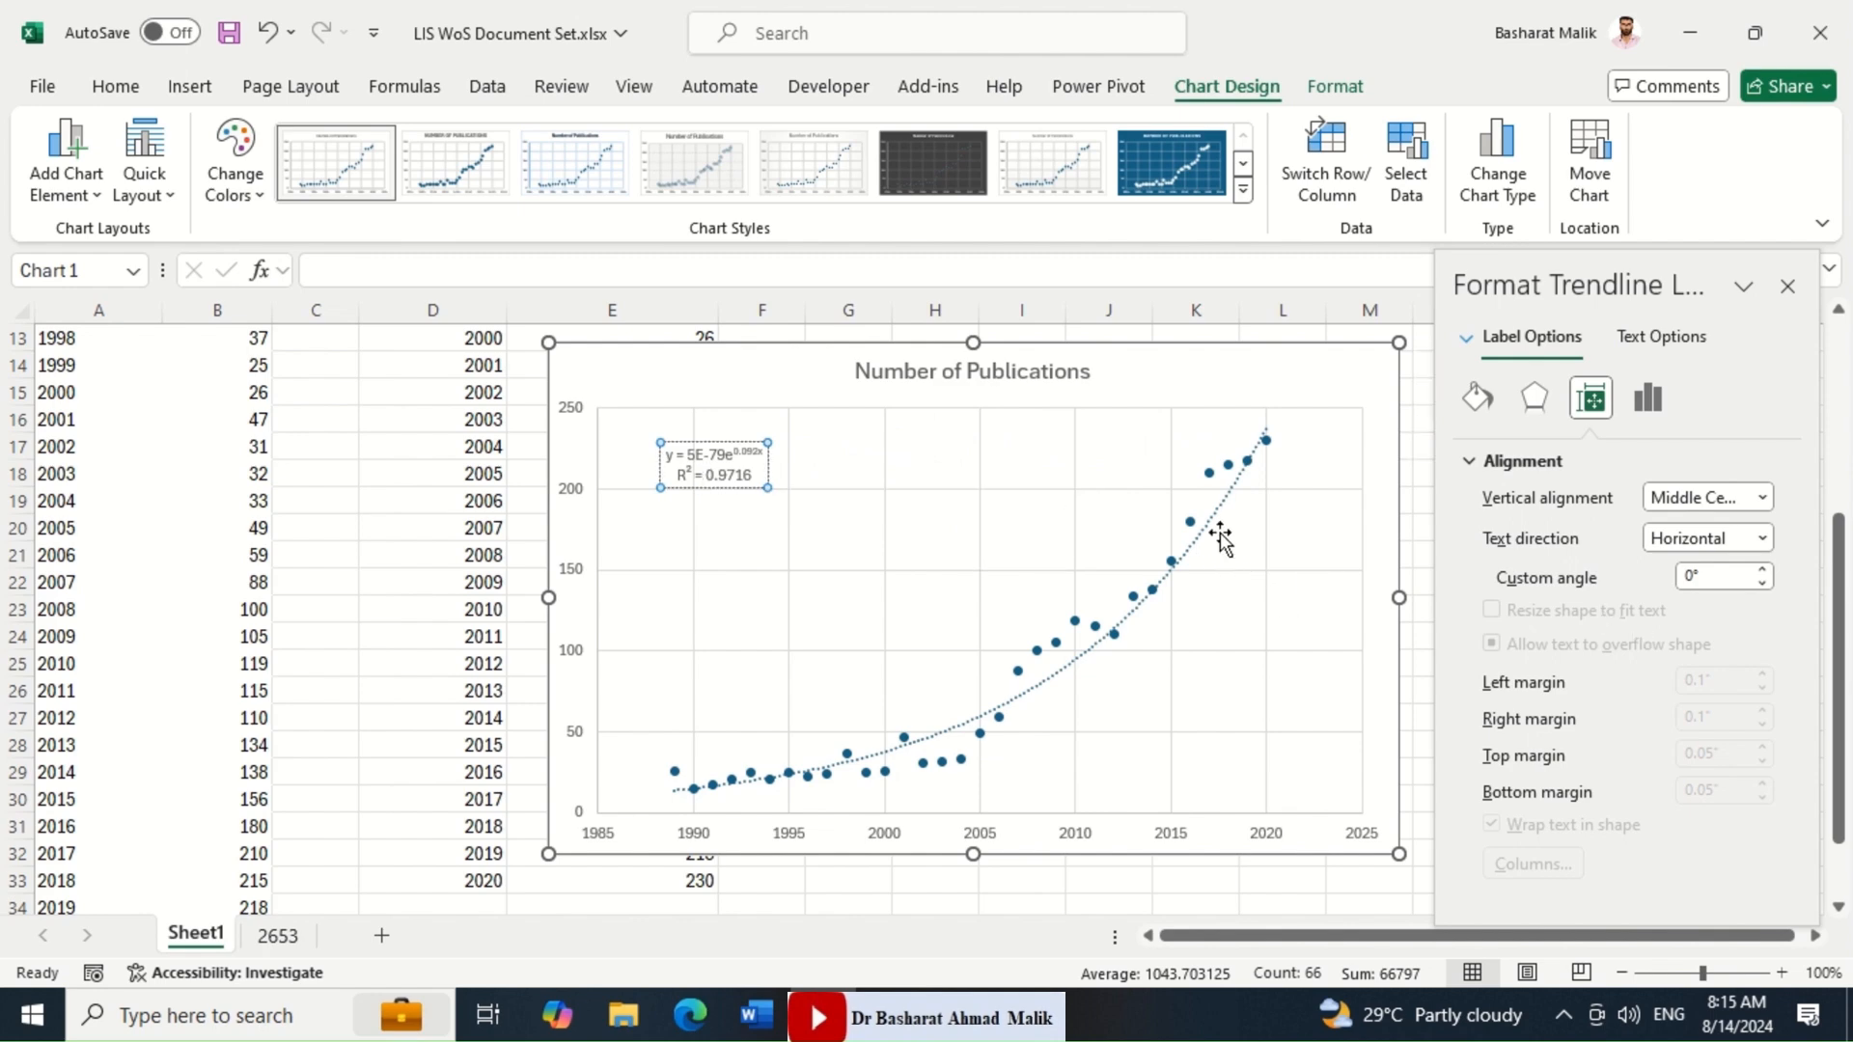
Delete the horizontal and vertical major gridlines from the chart.
{"action": "left_click", "coordinate": [1162, 489]}
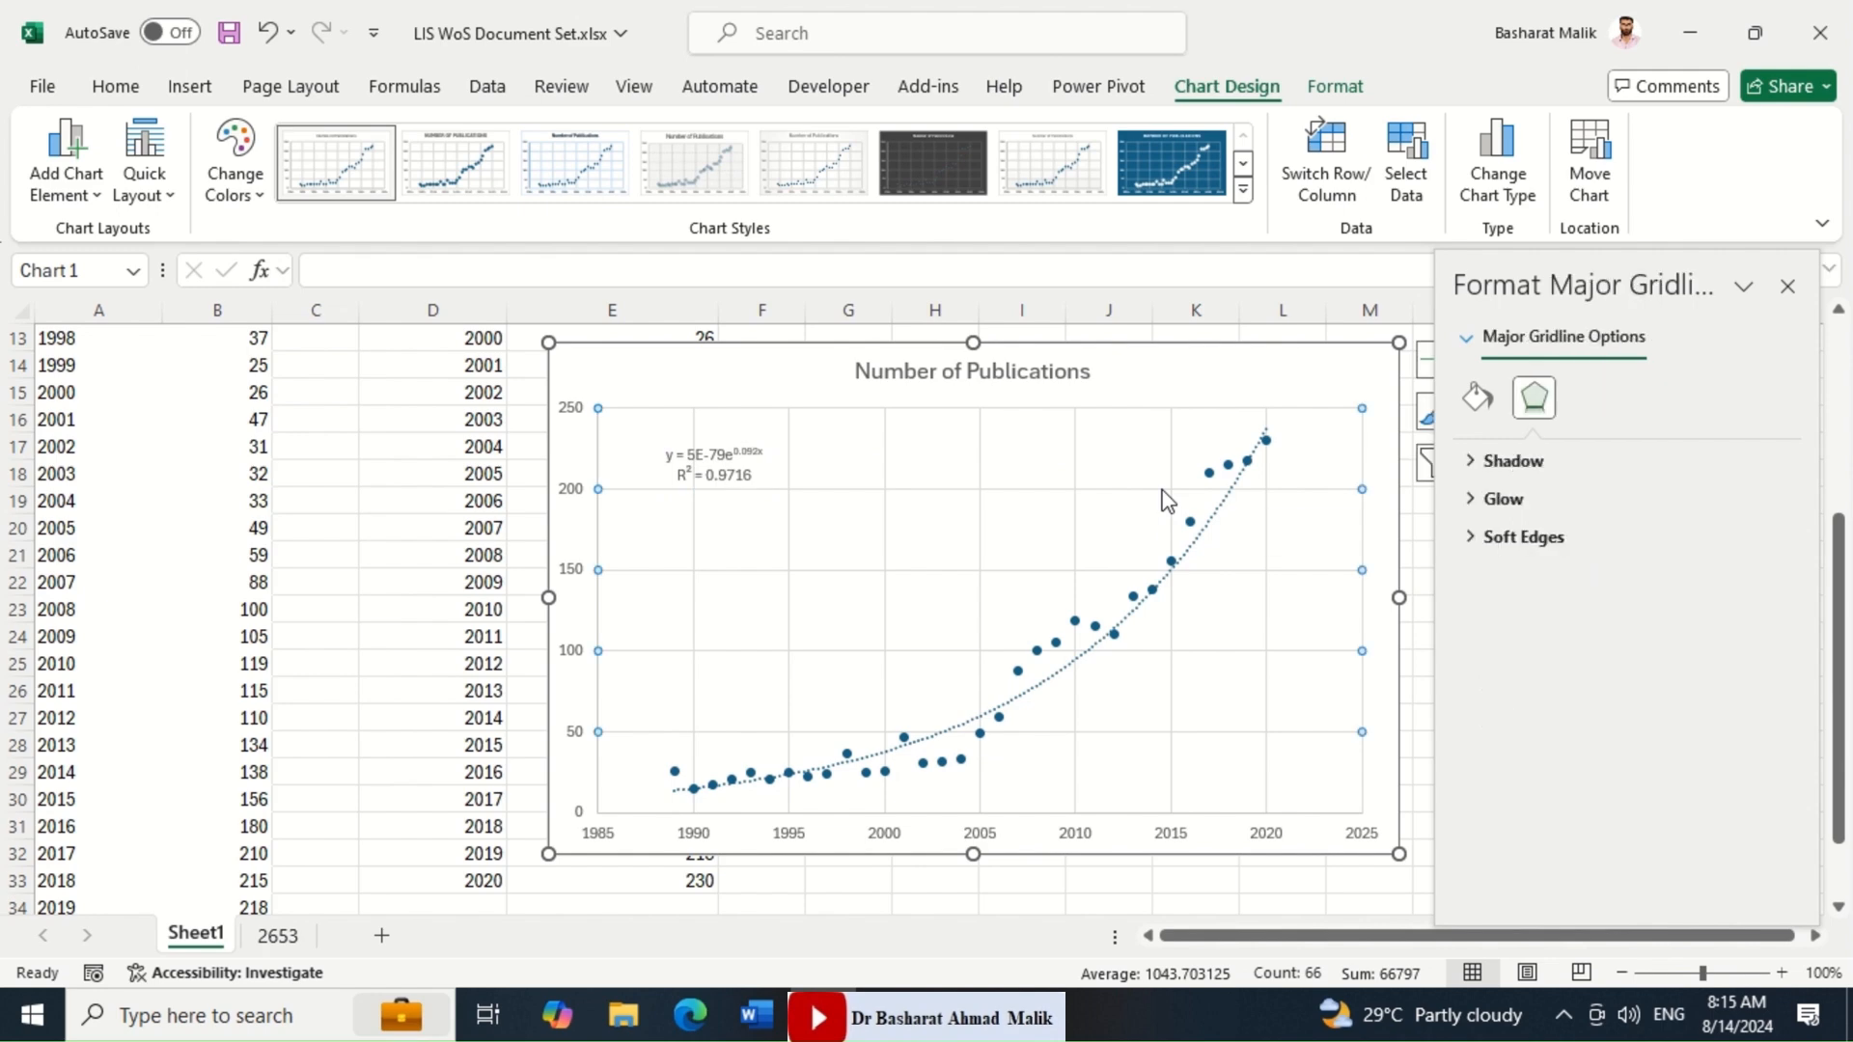
{"action": "left_click", "coordinate": [1165, 493]}
{"action": "left_click", "coordinate": [1077, 444]}
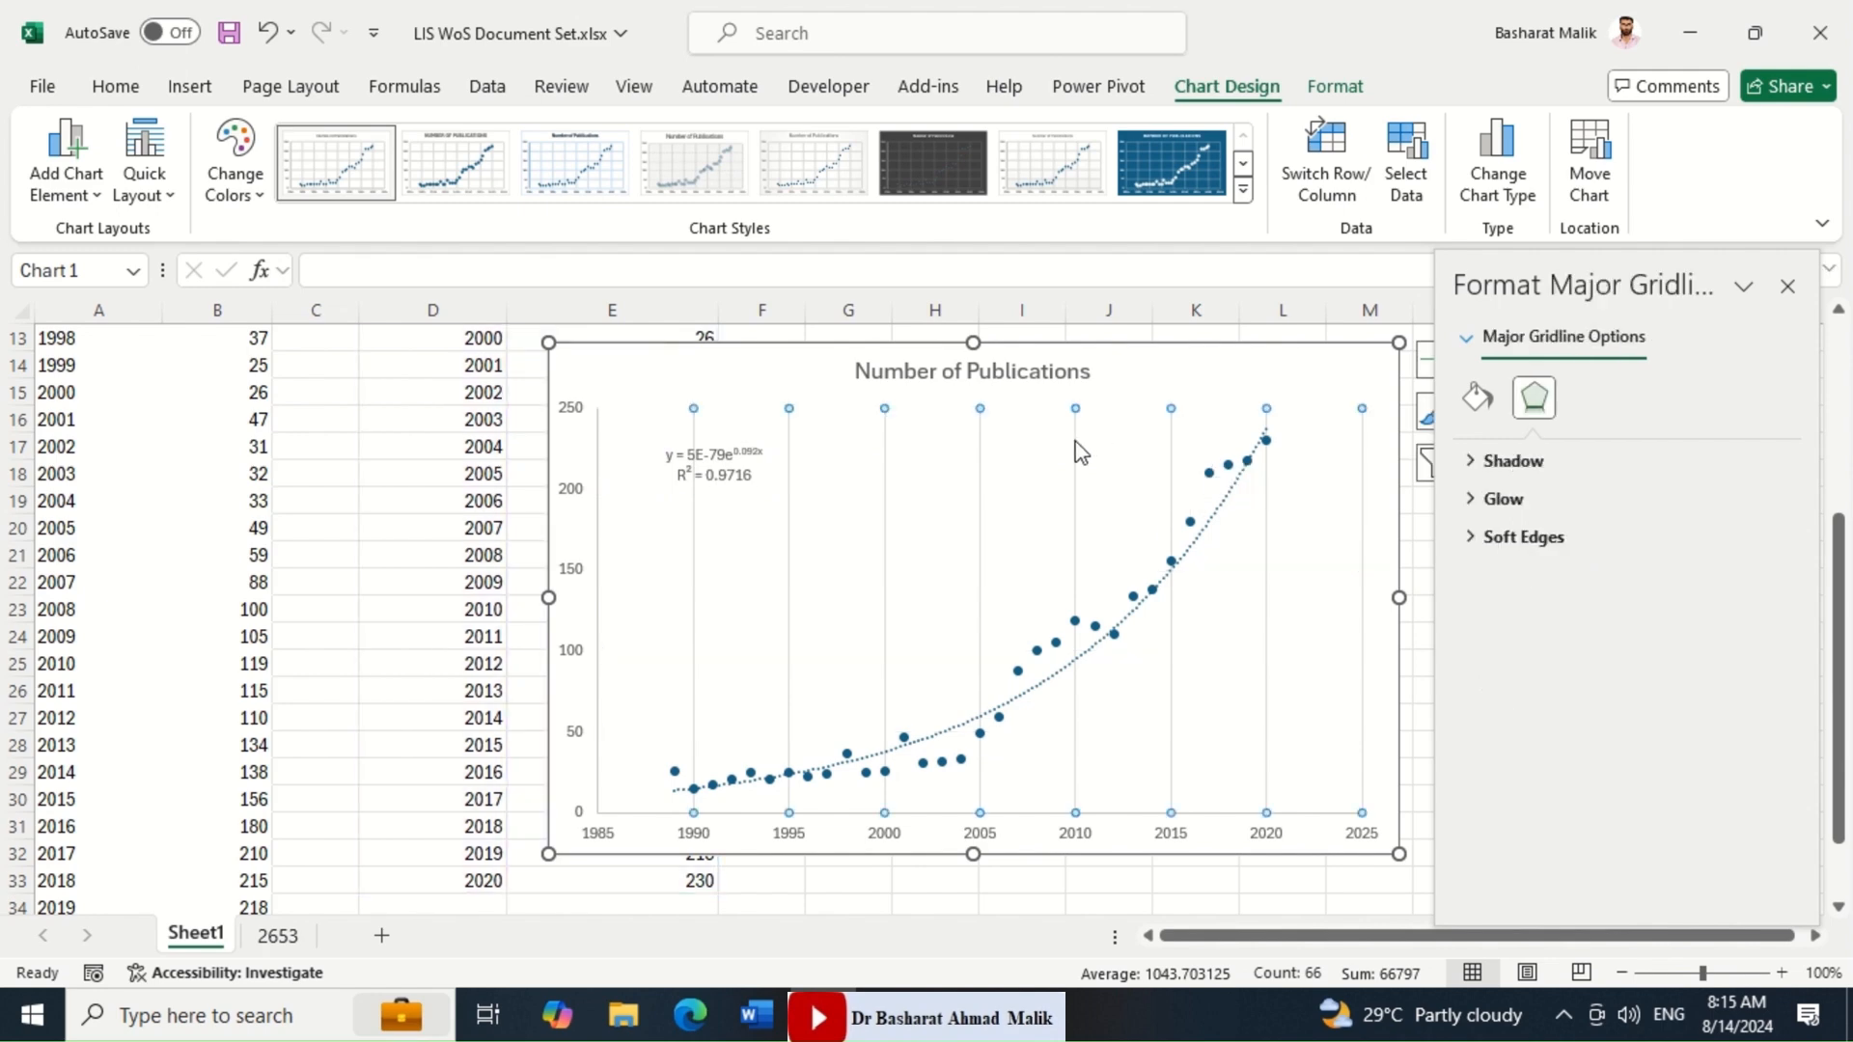
{"action": "left_click", "coordinate": [1079, 449]}
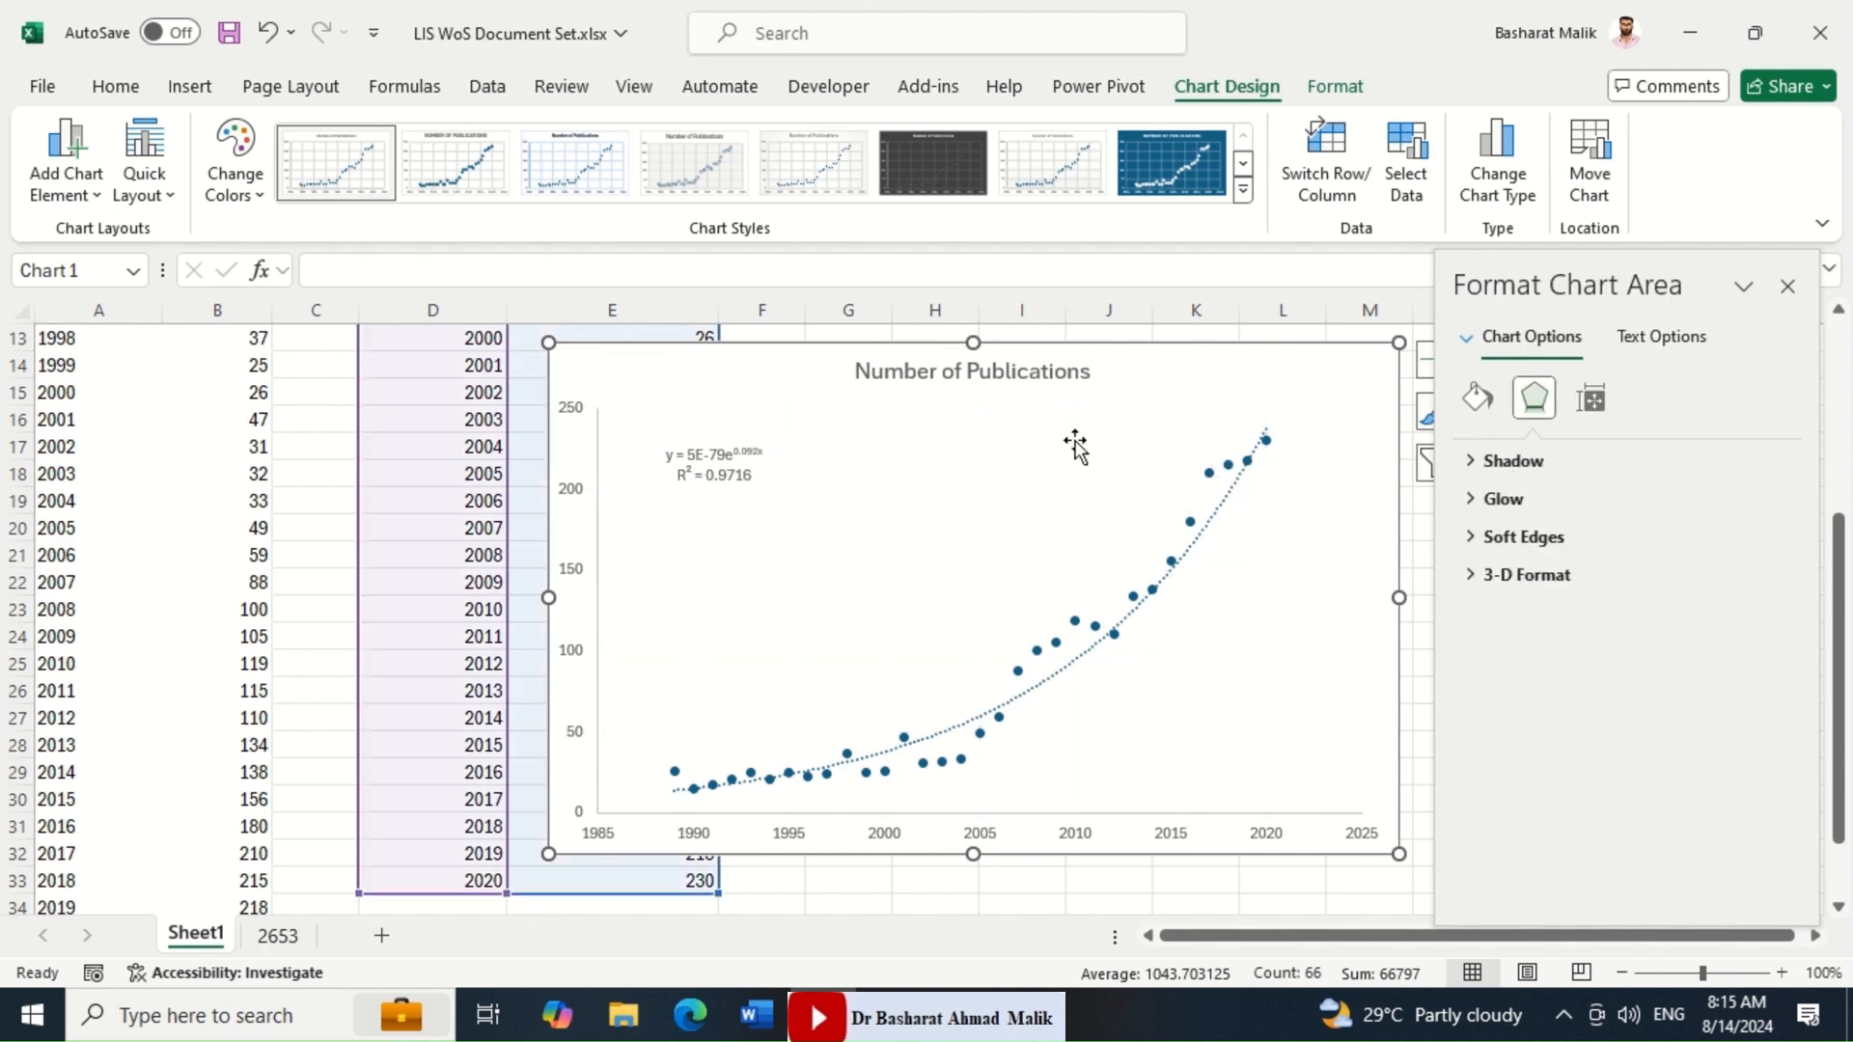
Give the plot area a solid black border 1 pt wide.
{"action": "left_click", "coordinate": [975, 611]}
{"action": "left_click", "coordinate": [1476, 397]}
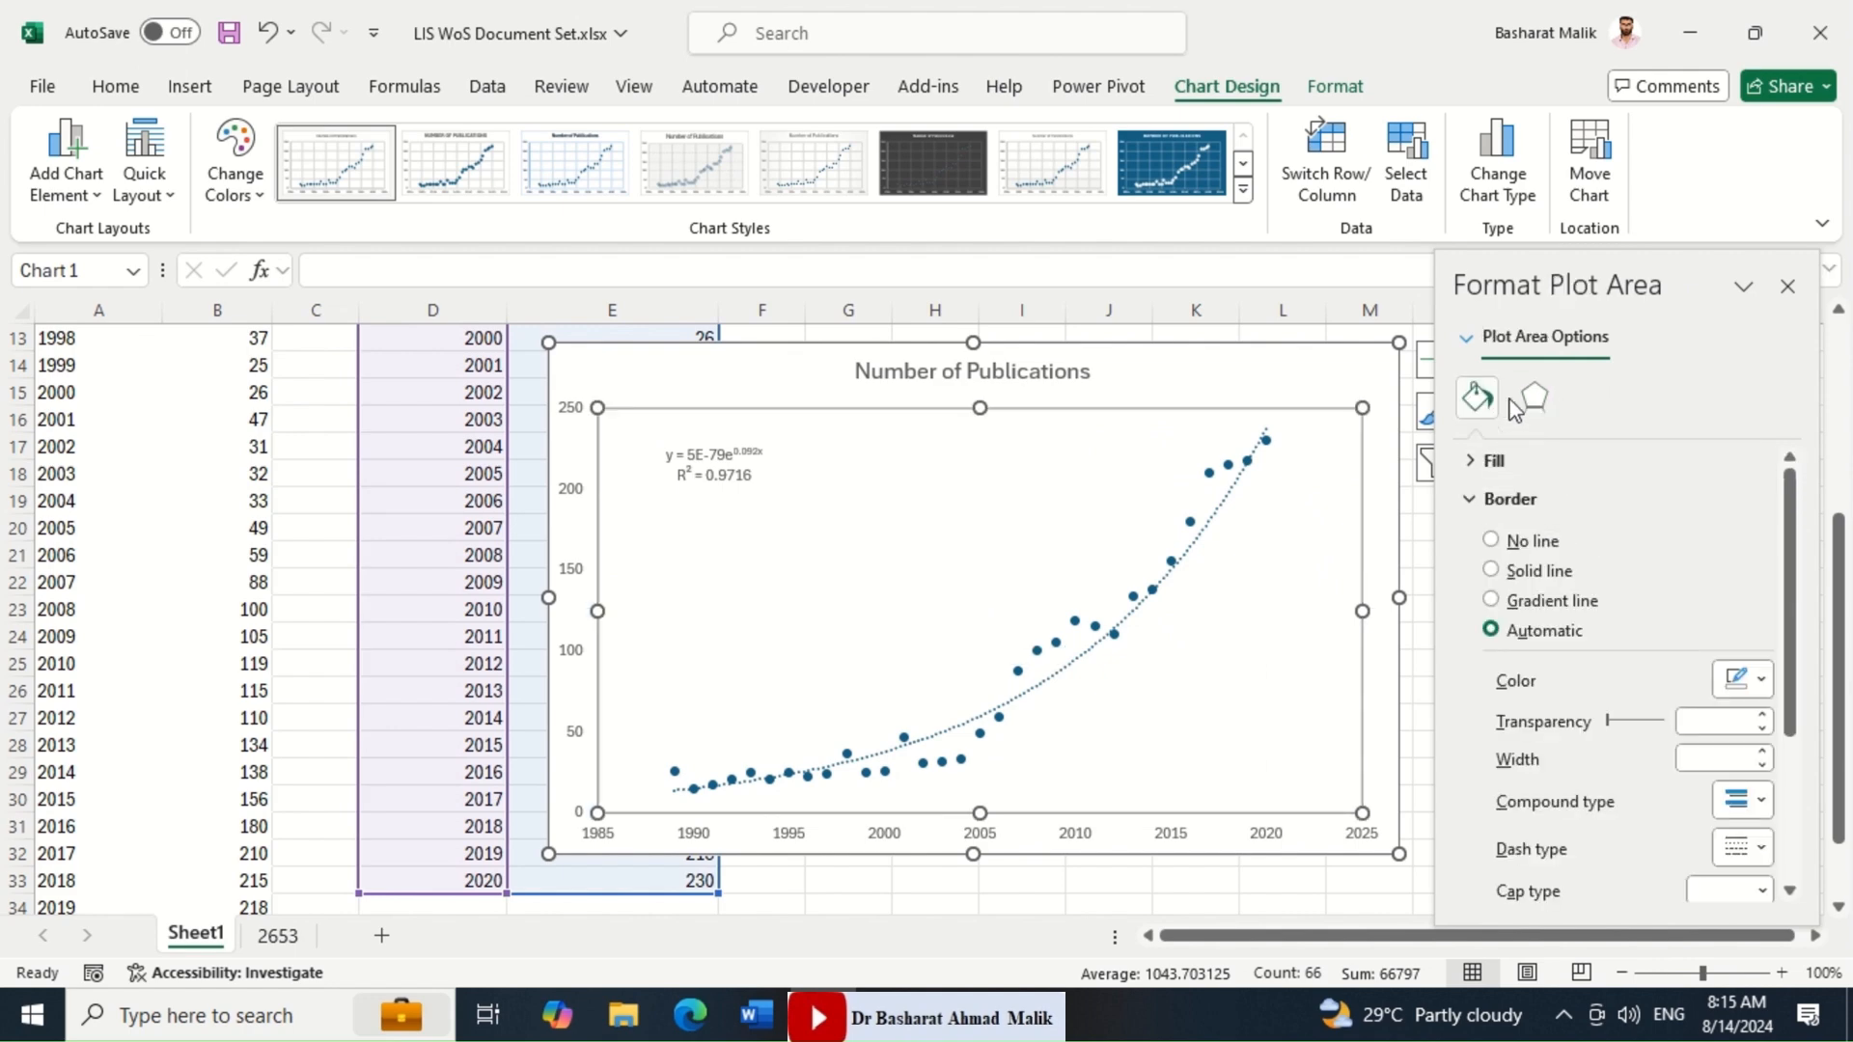
{"action": "left_click", "coordinate": [1521, 574]}
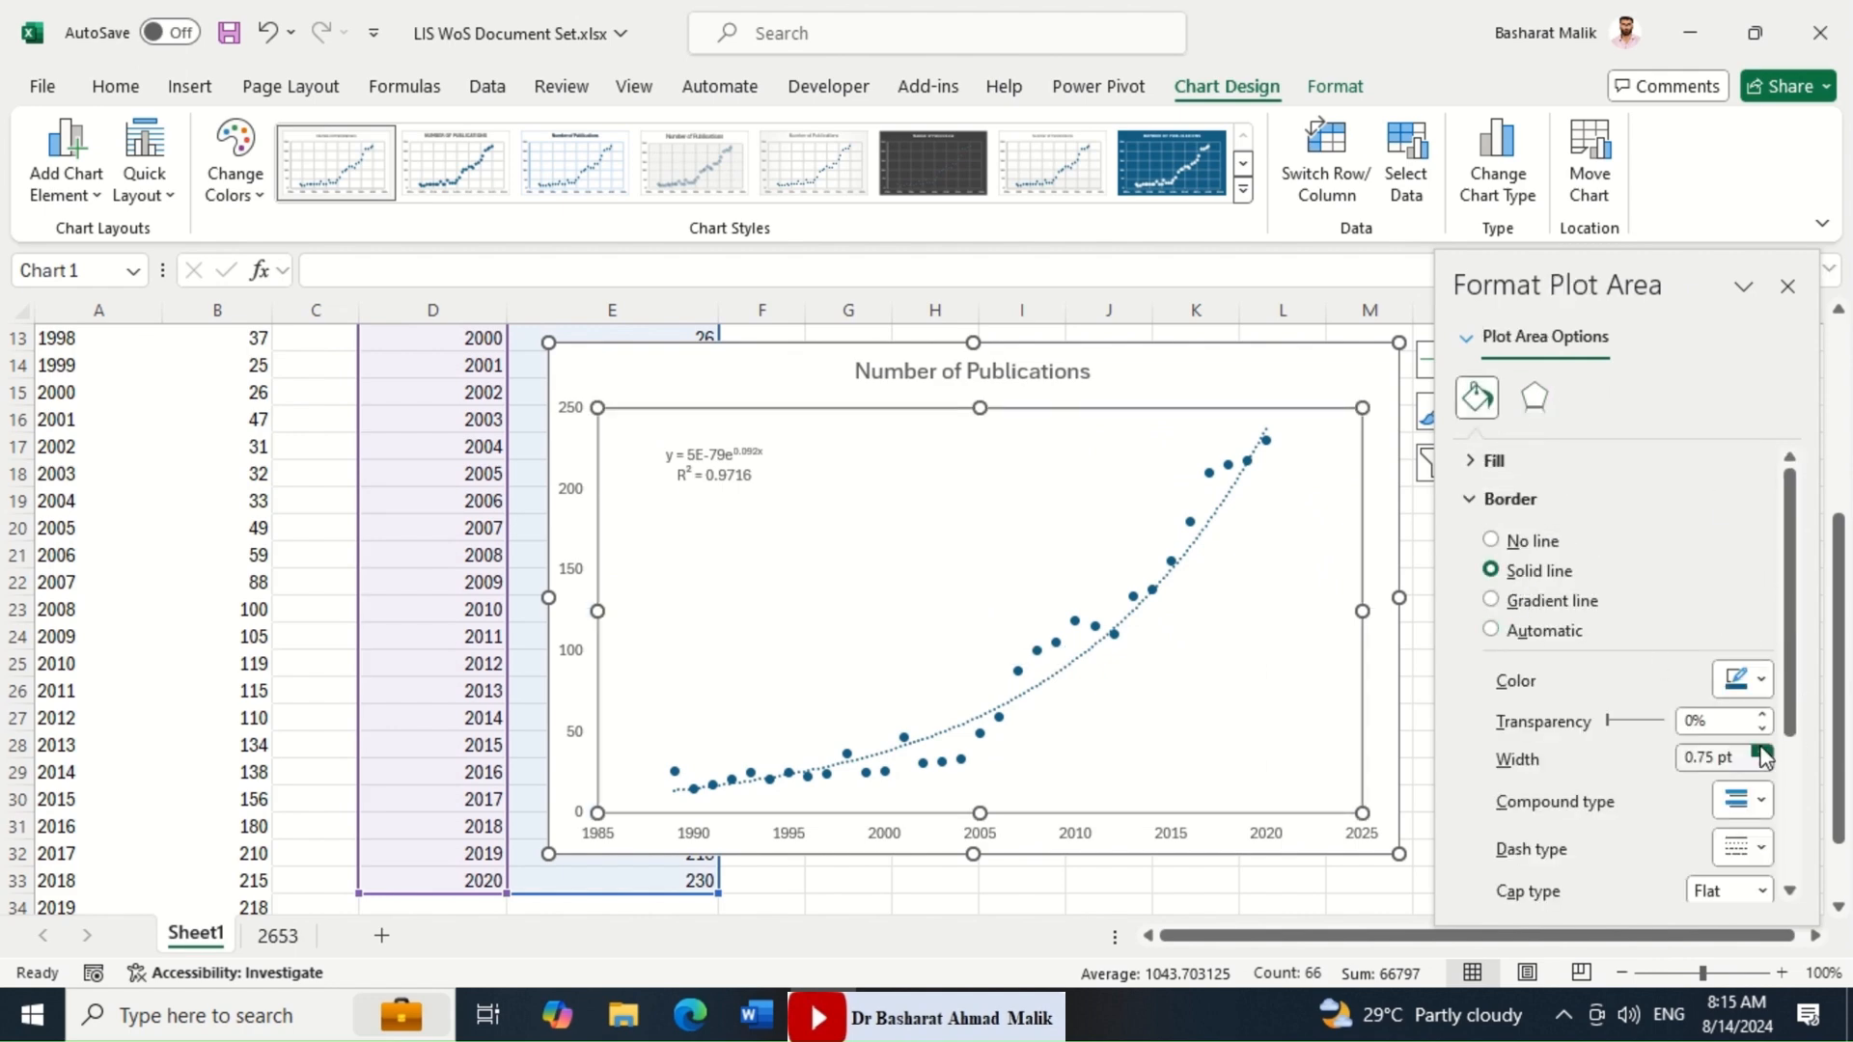
{"action": "left_click", "coordinate": [1760, 679]}
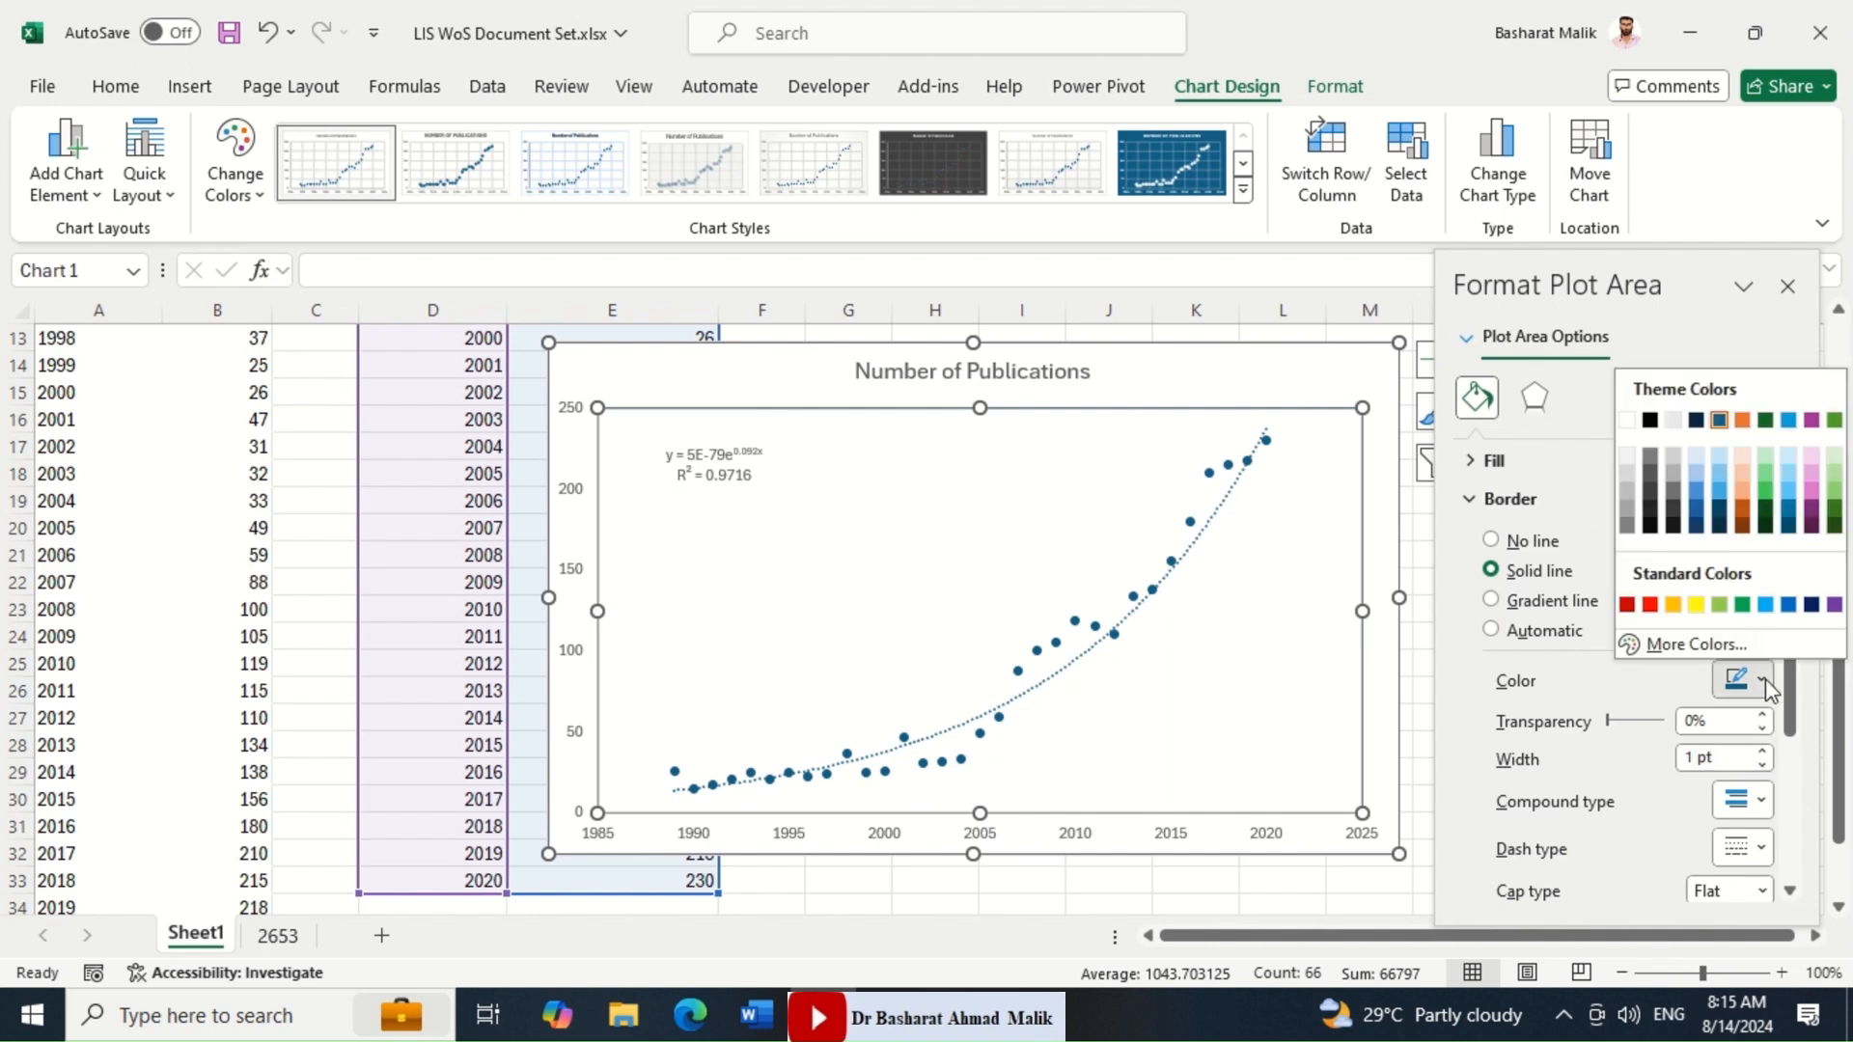
{"action": "left_click", "coordinate": [1651, 421]}
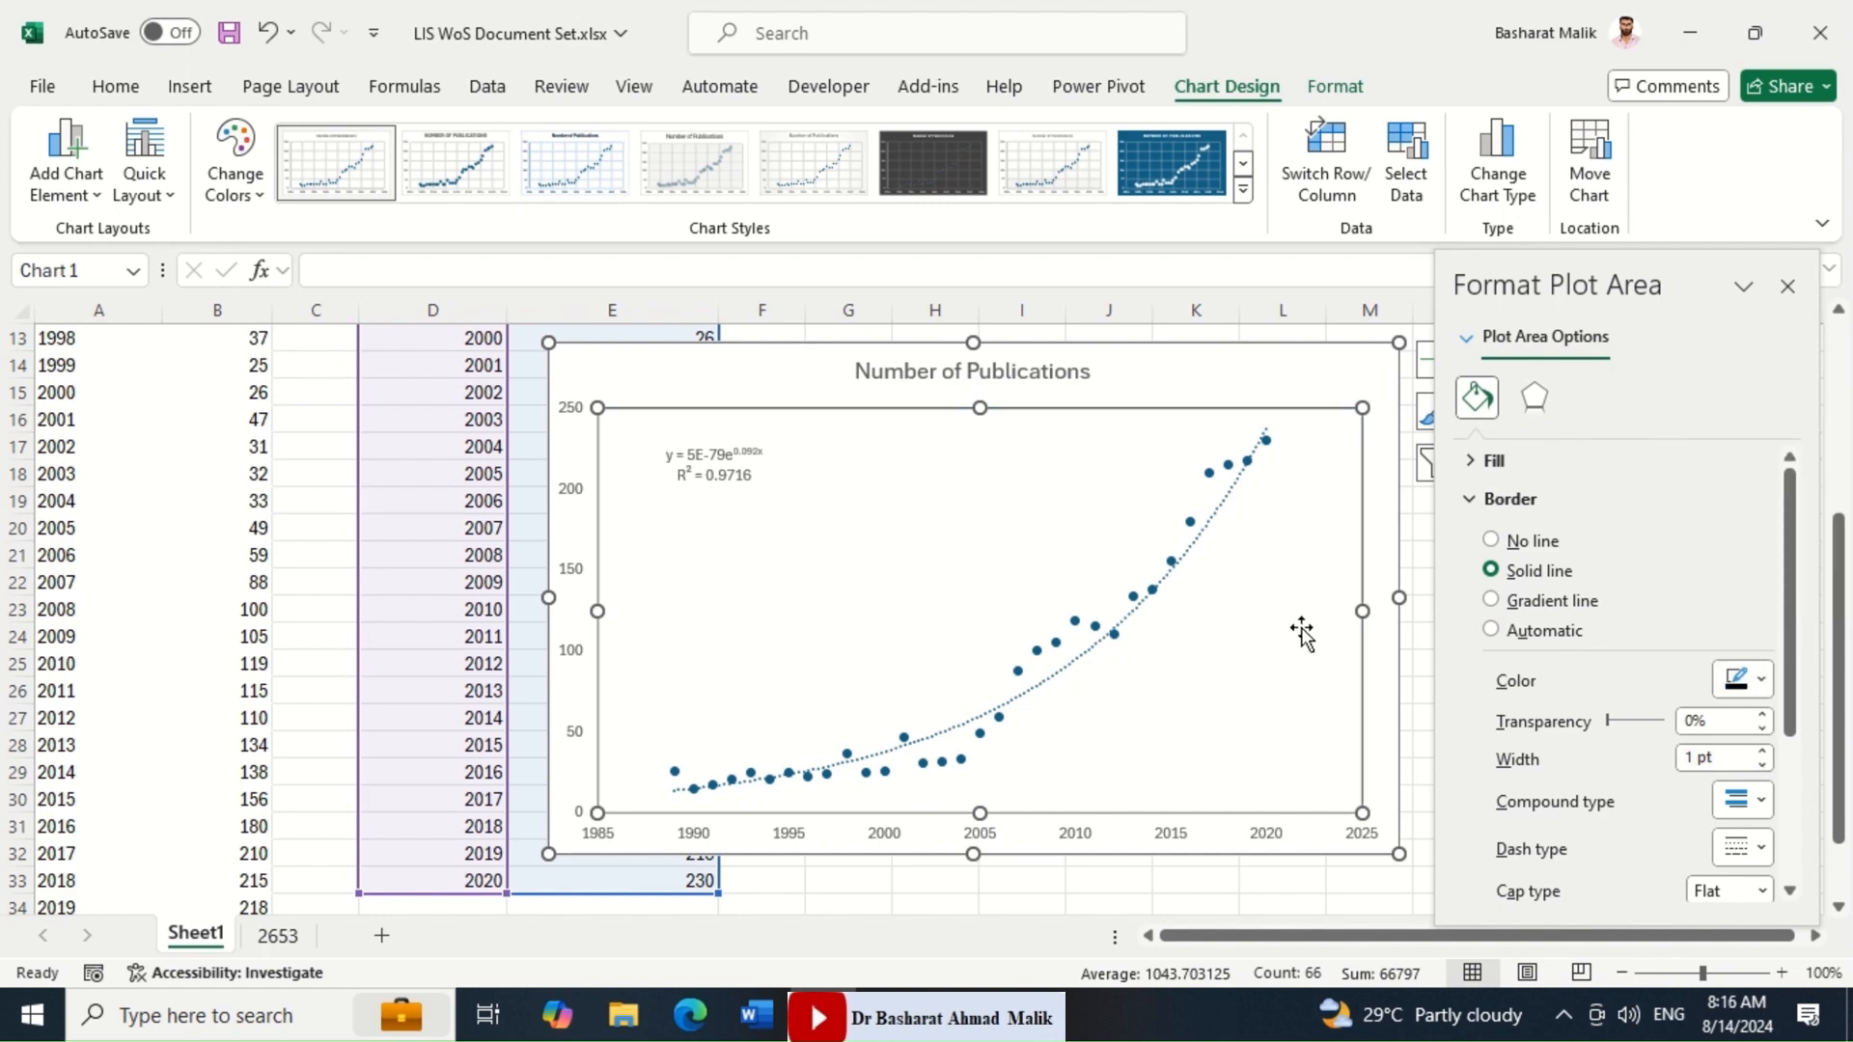
Format the trendline as a solid black line with a continuous dash type and a width of 2 pt.
{"action": "left_click", "coordinate": [1140, 618]}
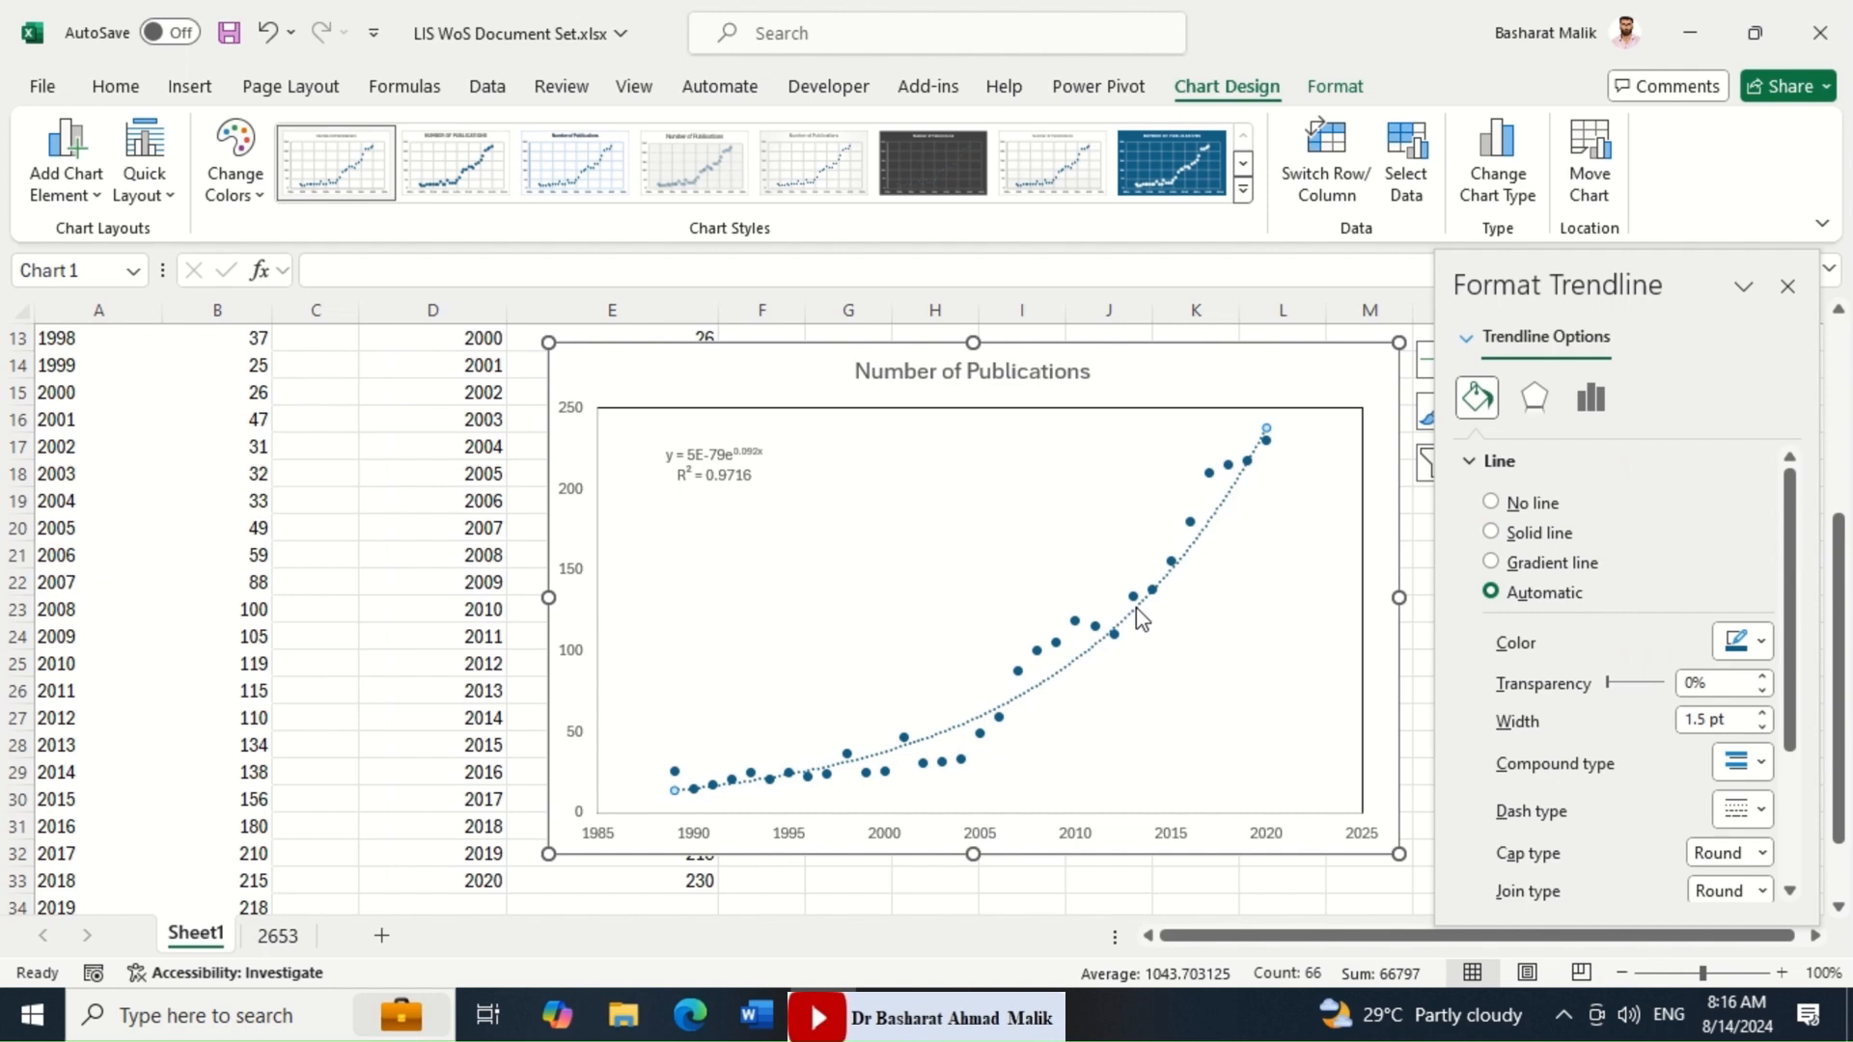
{"action": "left_click", "coordinate": [1585, 399]}
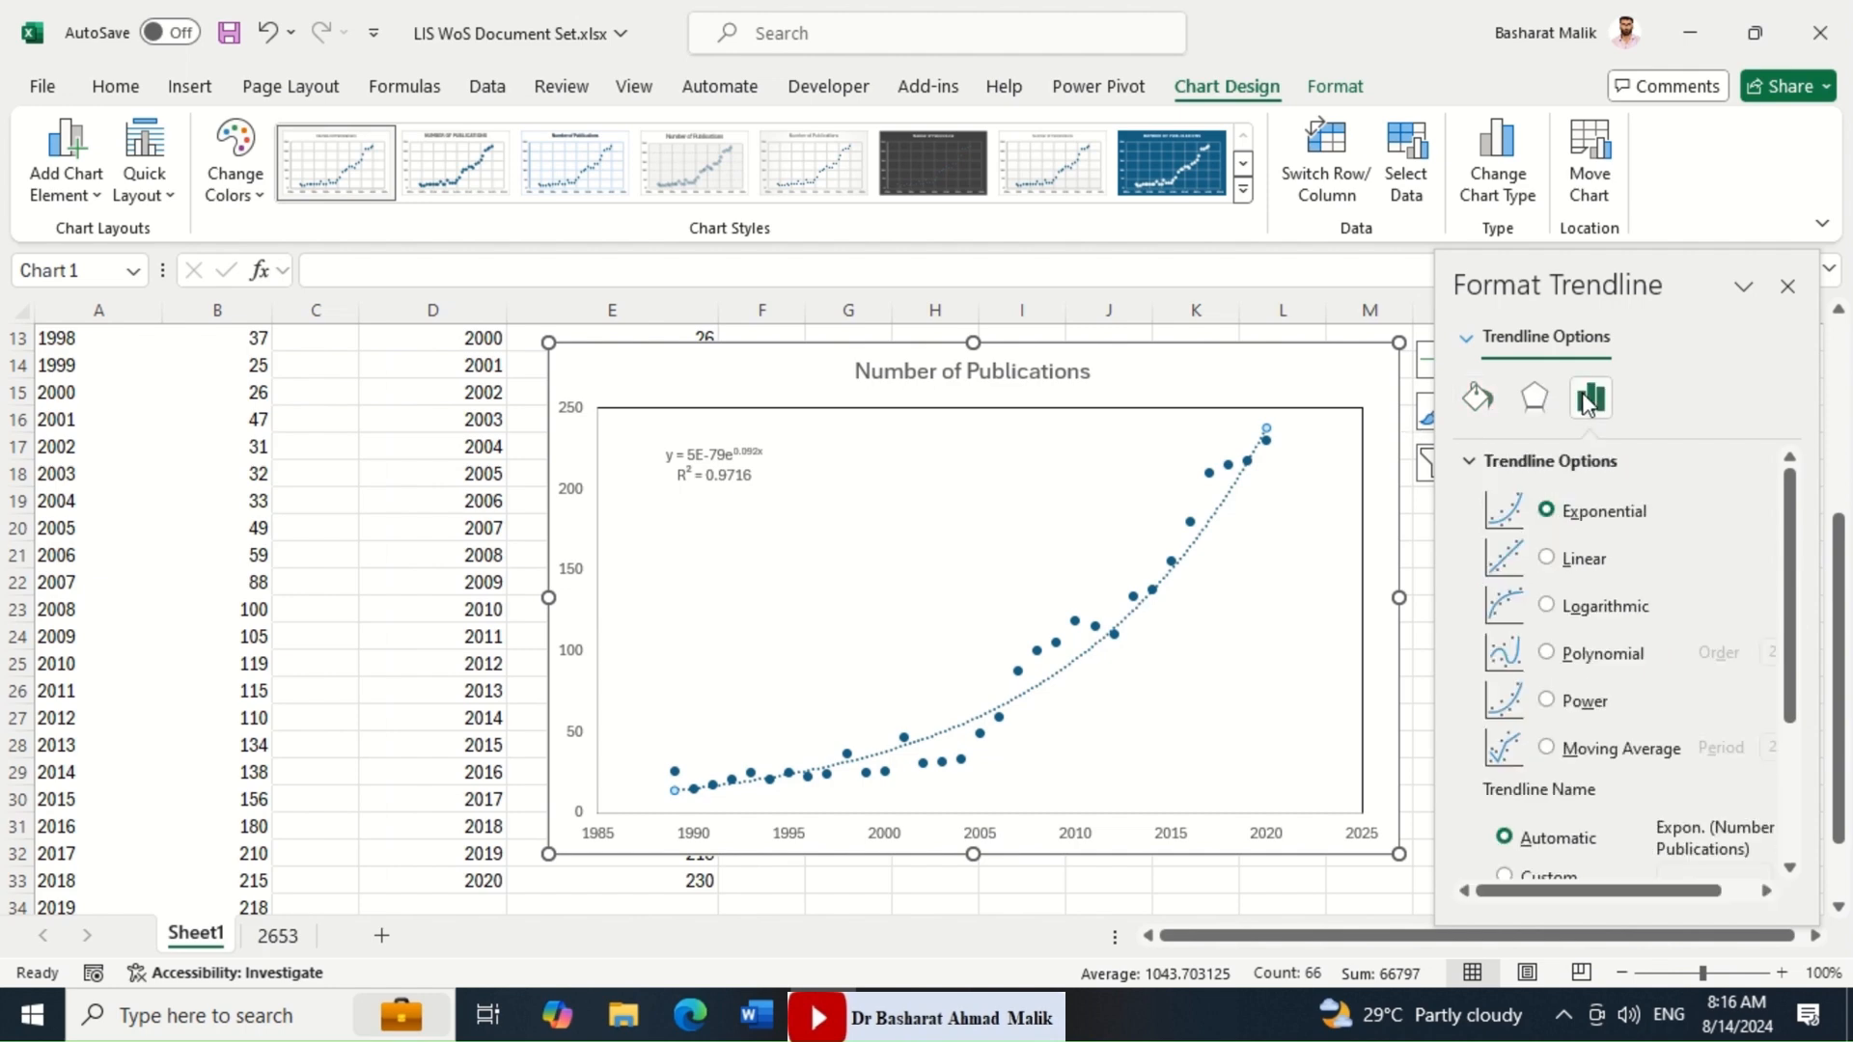
{"action": "left_click", "coordinate": [1473, 398]}
{"action": "left_click", "coordinate": [1538, 533]}
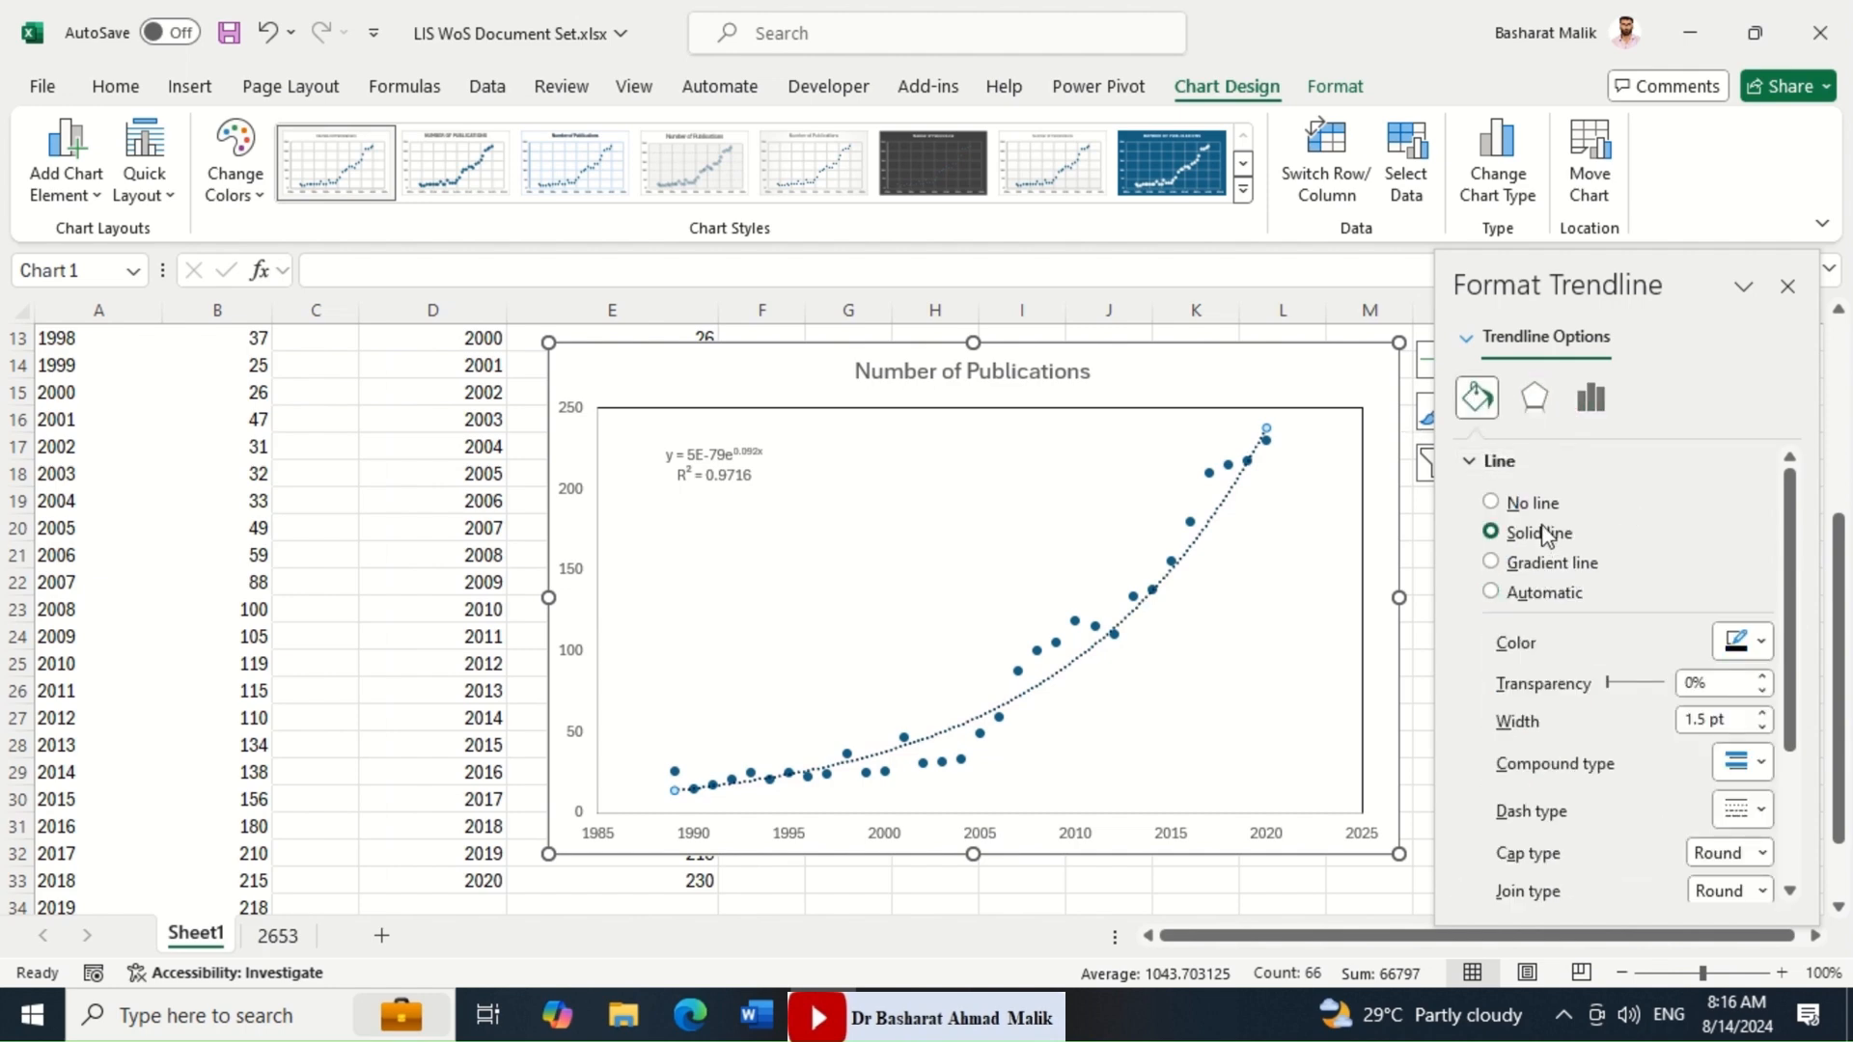
{"action": "left_click", "coordinate": [1760, 811]}
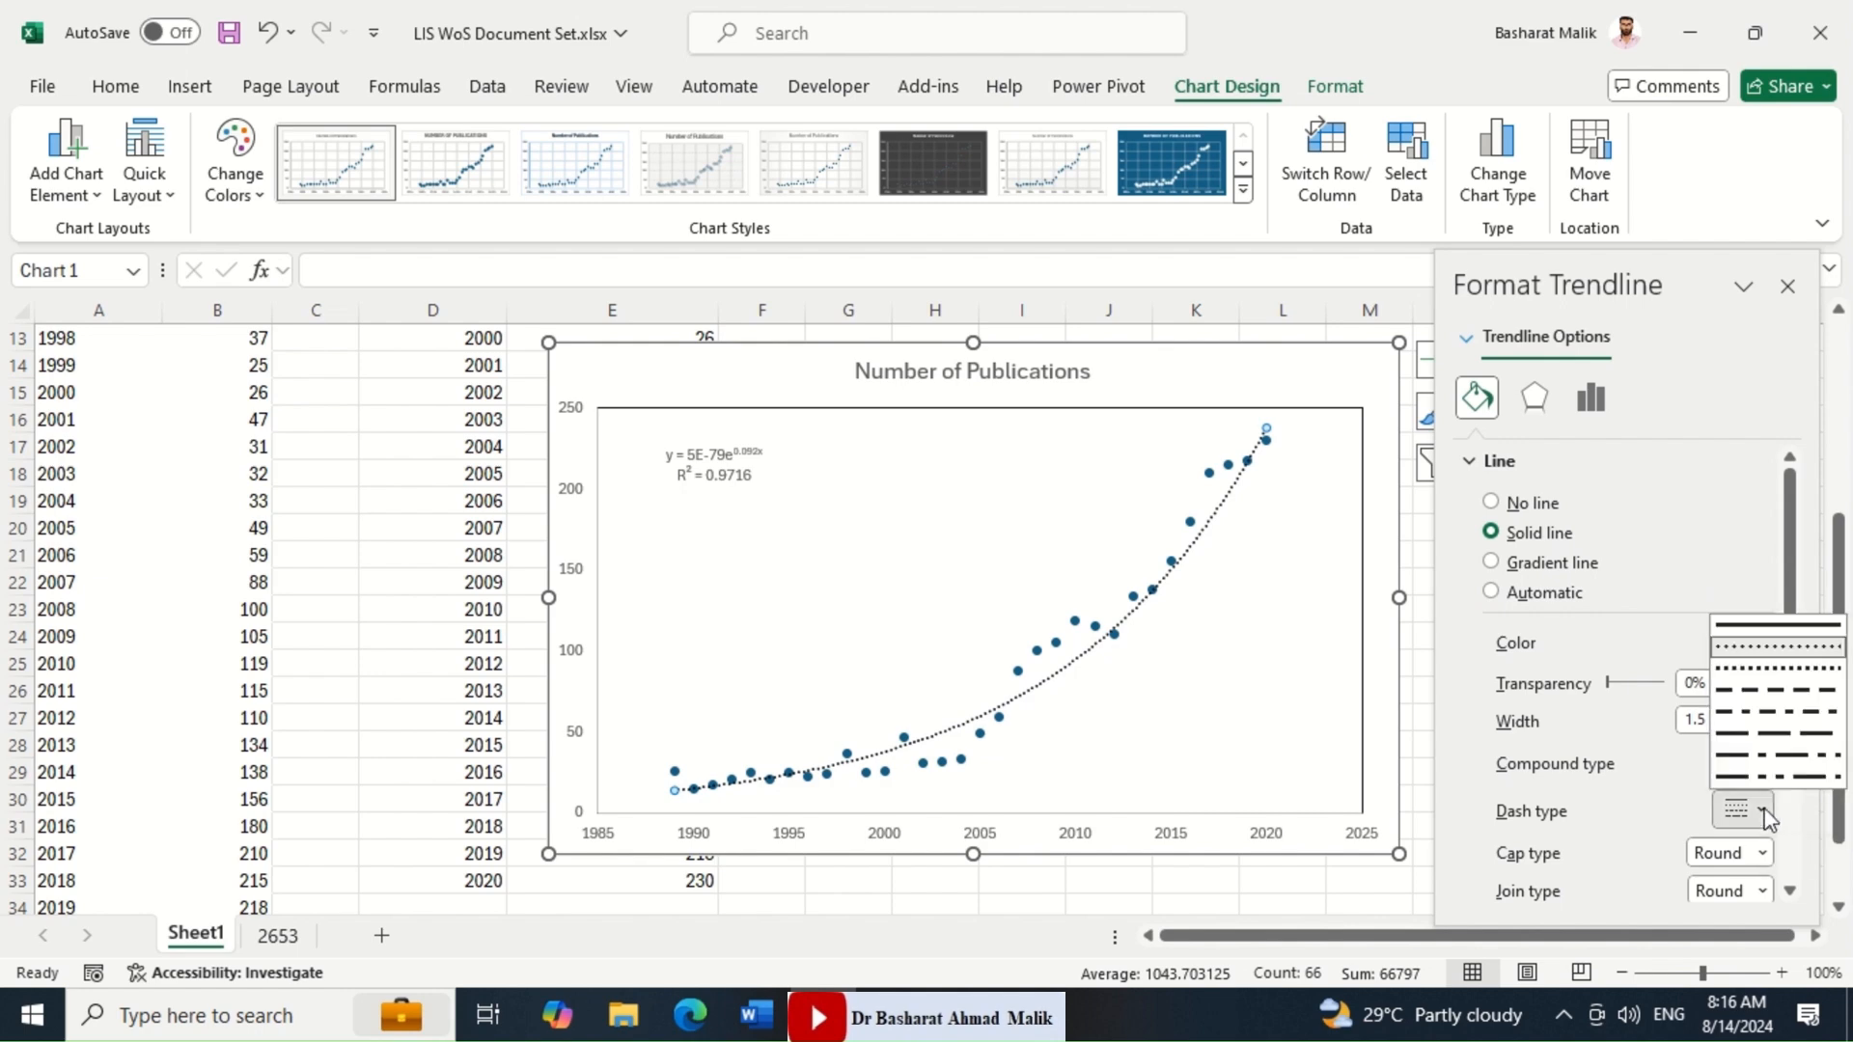
{"action": "left_click", "coordinate": [1774, 626]}
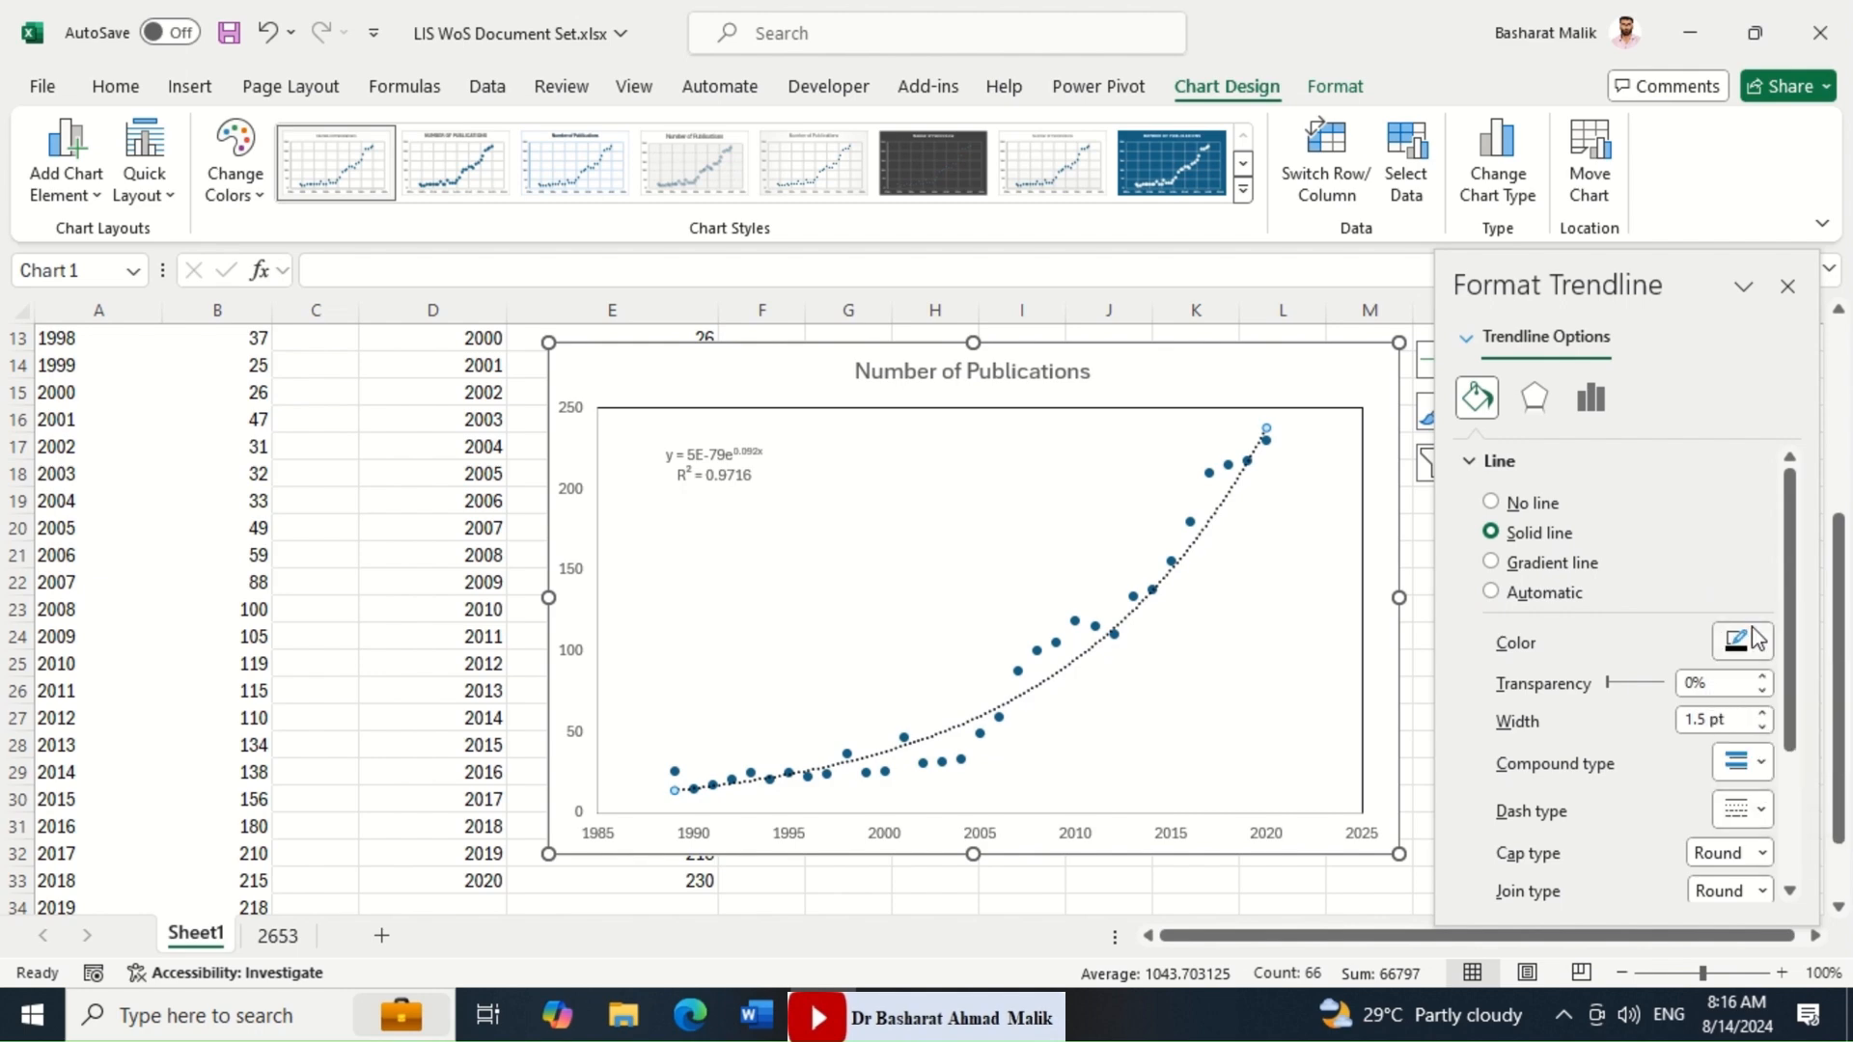
{"action": "left_click", "coordinate": [1762, 714]}
{"action": "left_click", "coordinate": [1762, 714]}
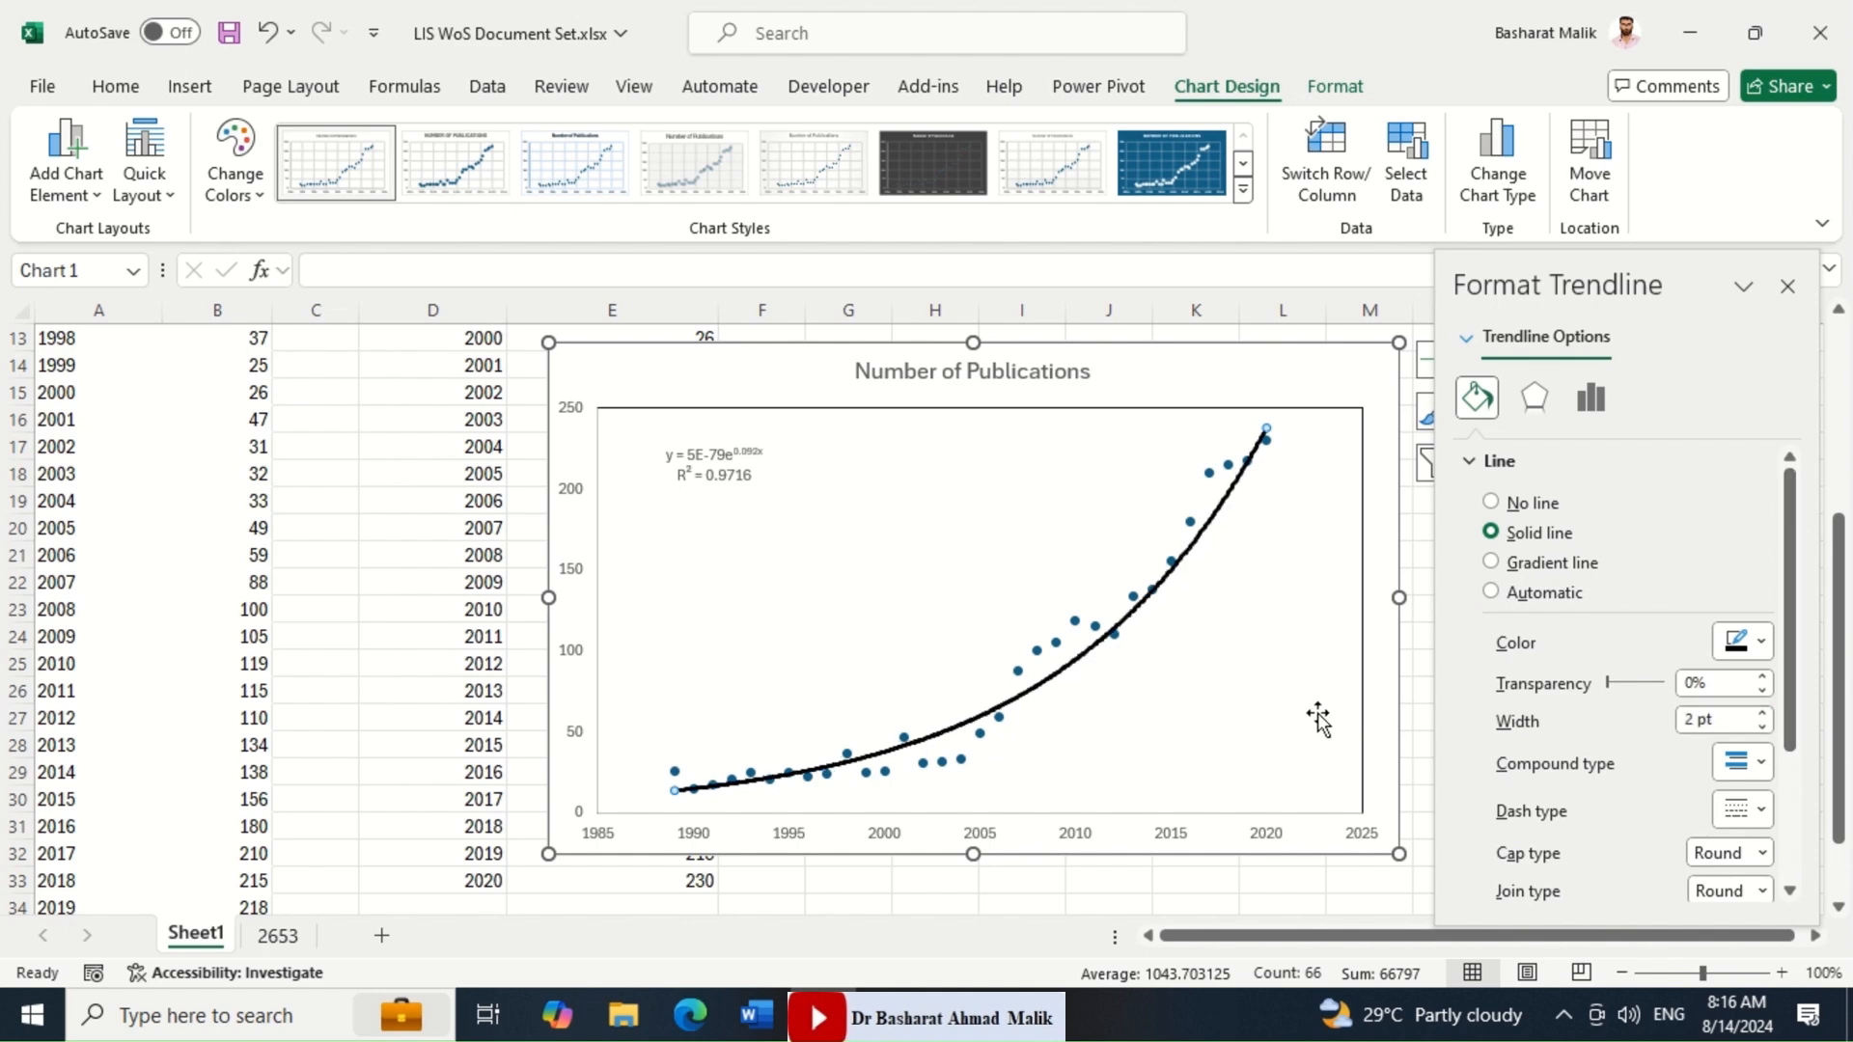
{"action": "scroll", "coordinate": [1795, 822], "scroll_direction": "down", "scroll_amount": 2}
{"action": "scroll", "coordinate": [1795, 823], "scroll_direction": "down", "scroll_amount": 2}
{"action": "scroll", "coordinate": [1795, 822], "scroll_direction": "up", "scroll_amount": 4}
{"action": "left_click", "coordinate": [1760, 644]}
{"action": "left_click", "coordinate": [1760, 643]}
{"action": "left_click", "coordinate": [1469, 465]}
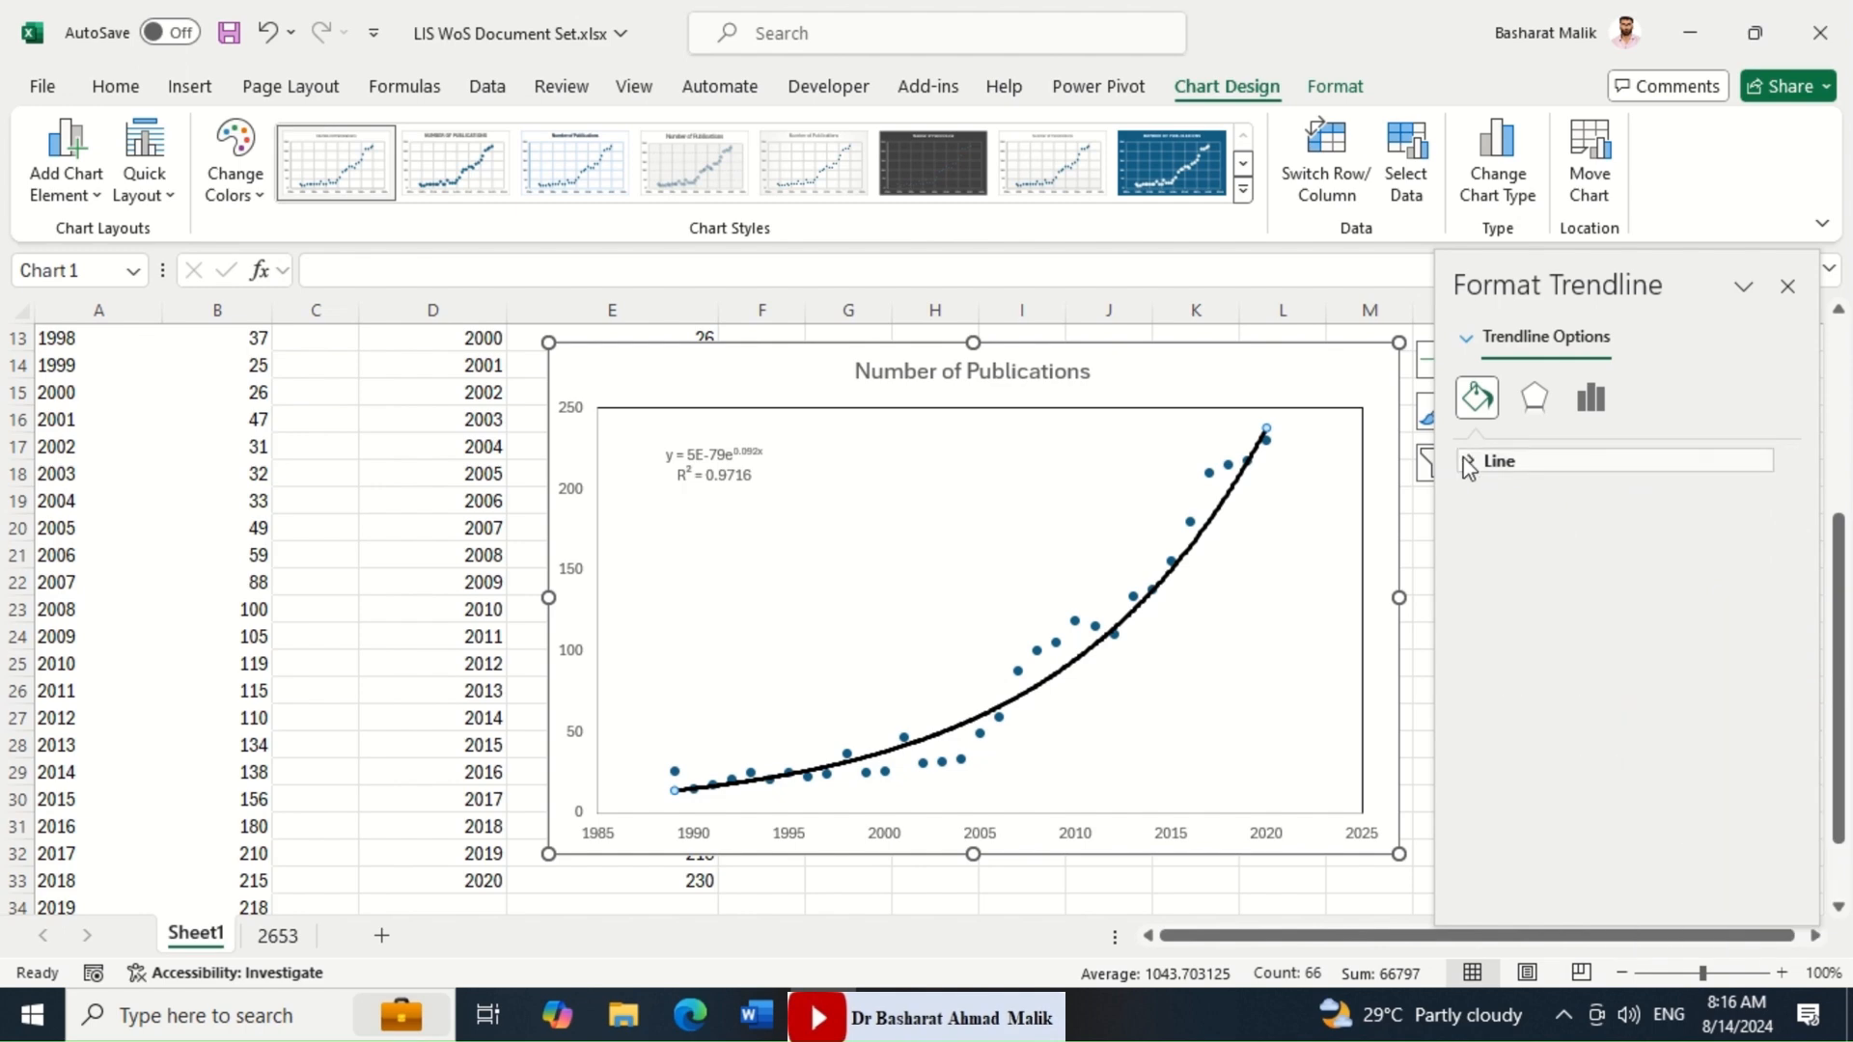
Set the minimum bound of the chart's horizontal axis to 1989.
{"action": "left_click", "coordinate": [1081, 835]}
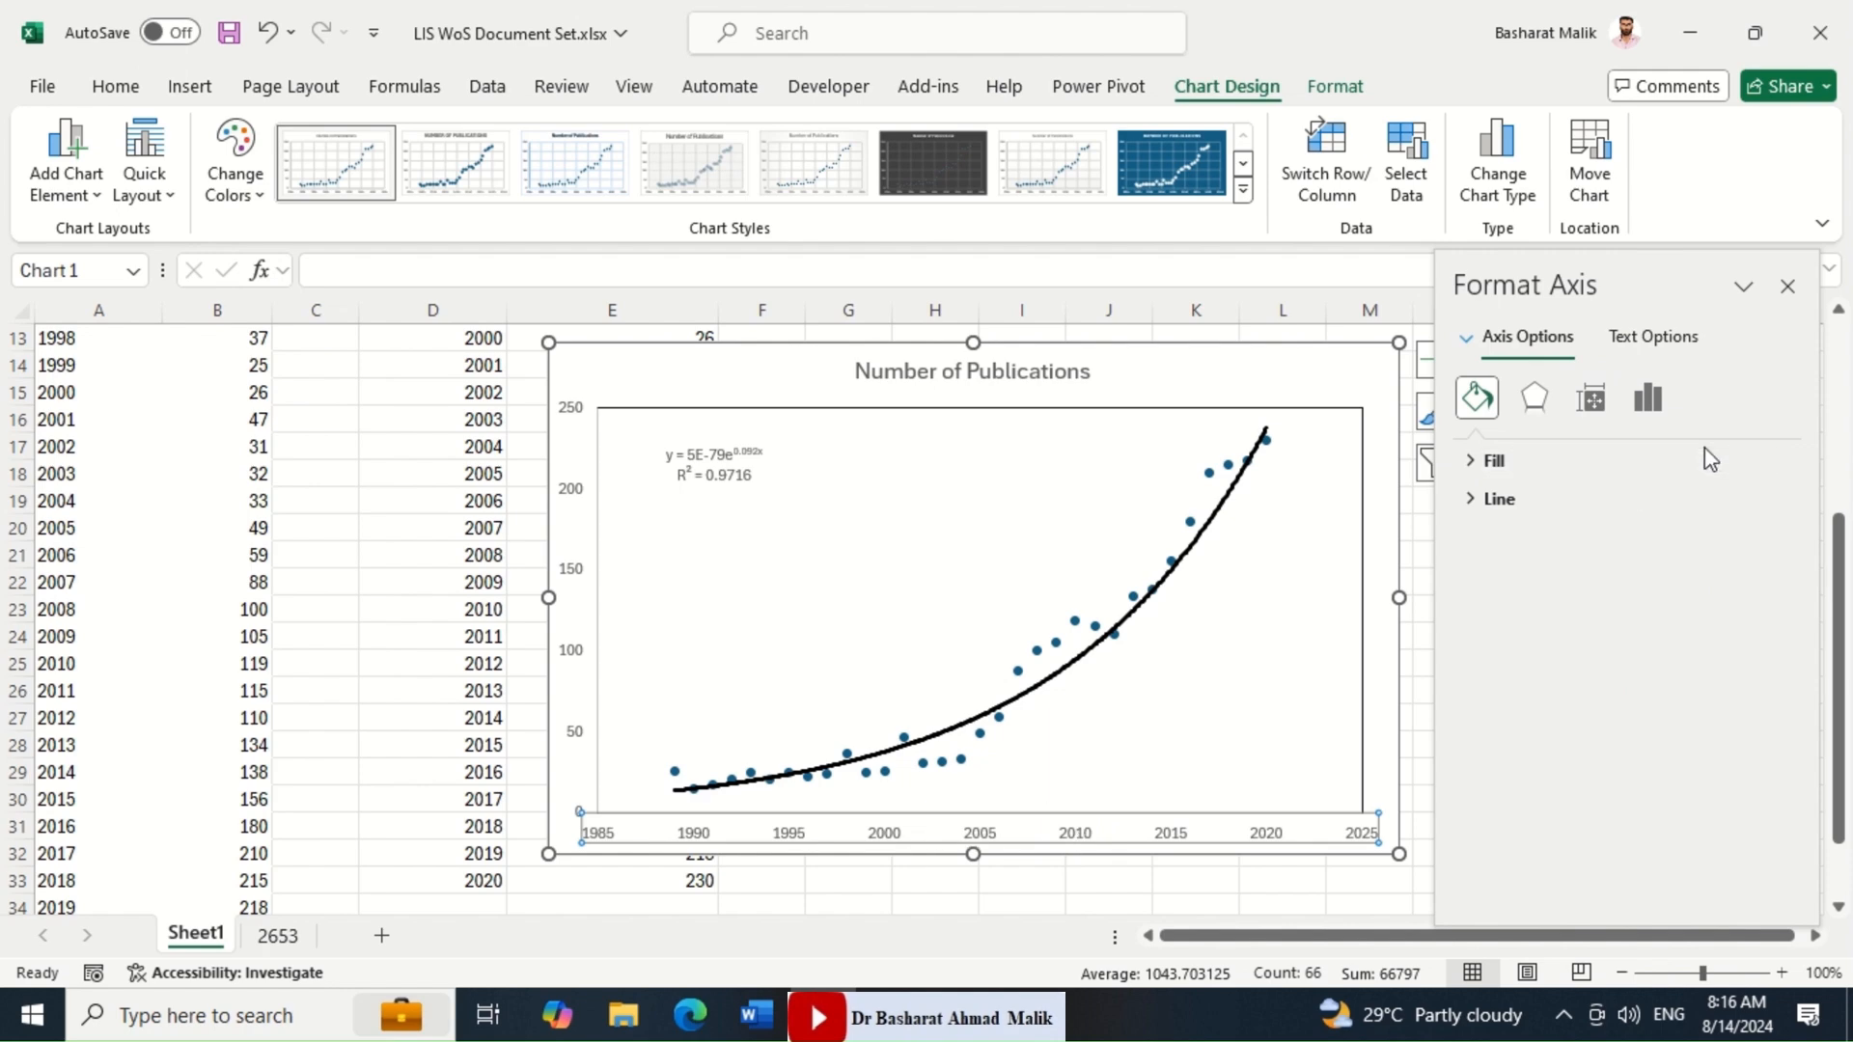
{"action": "left_click", "coordinate": [1651, 399]}
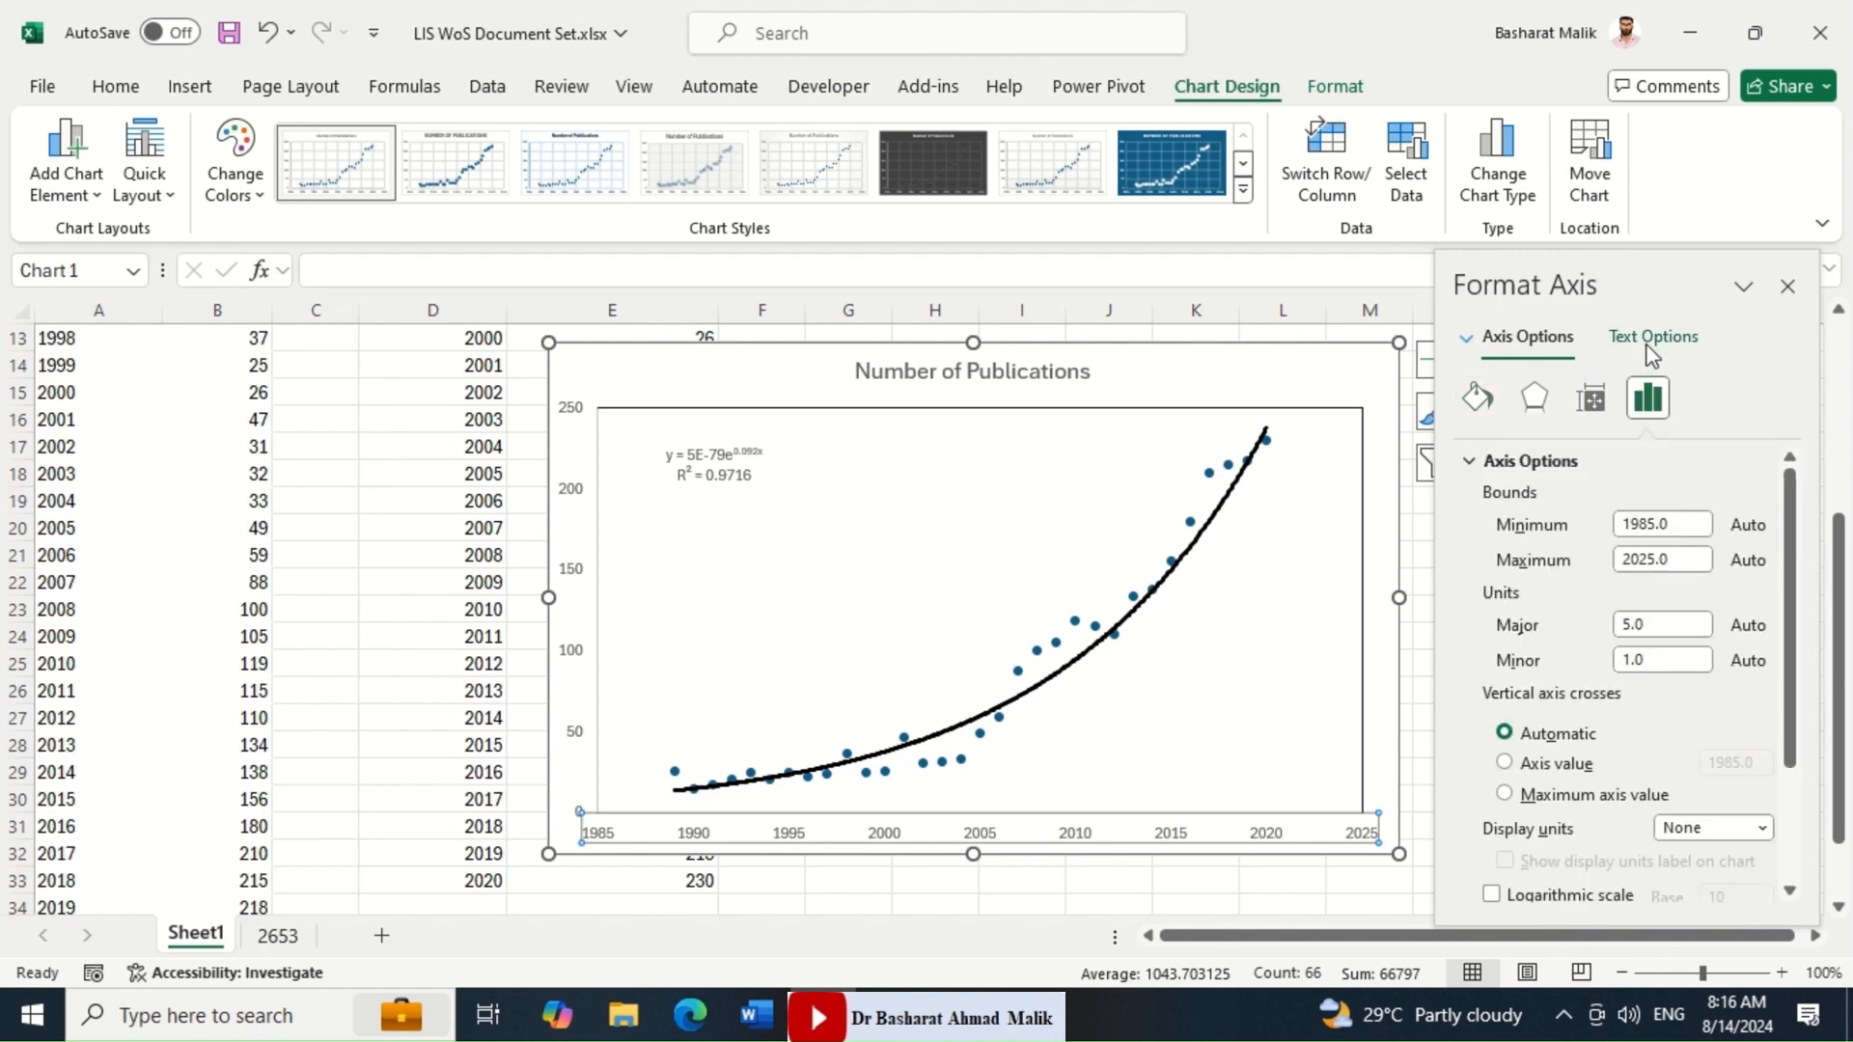
{"action": "left_click", "coordinate": [1684, 531]}
{"action": "double_click", "coordinate": [1684, 531]}
{"action": "type", "text": "1989"}
{"action": "key", "text": "Tab"}
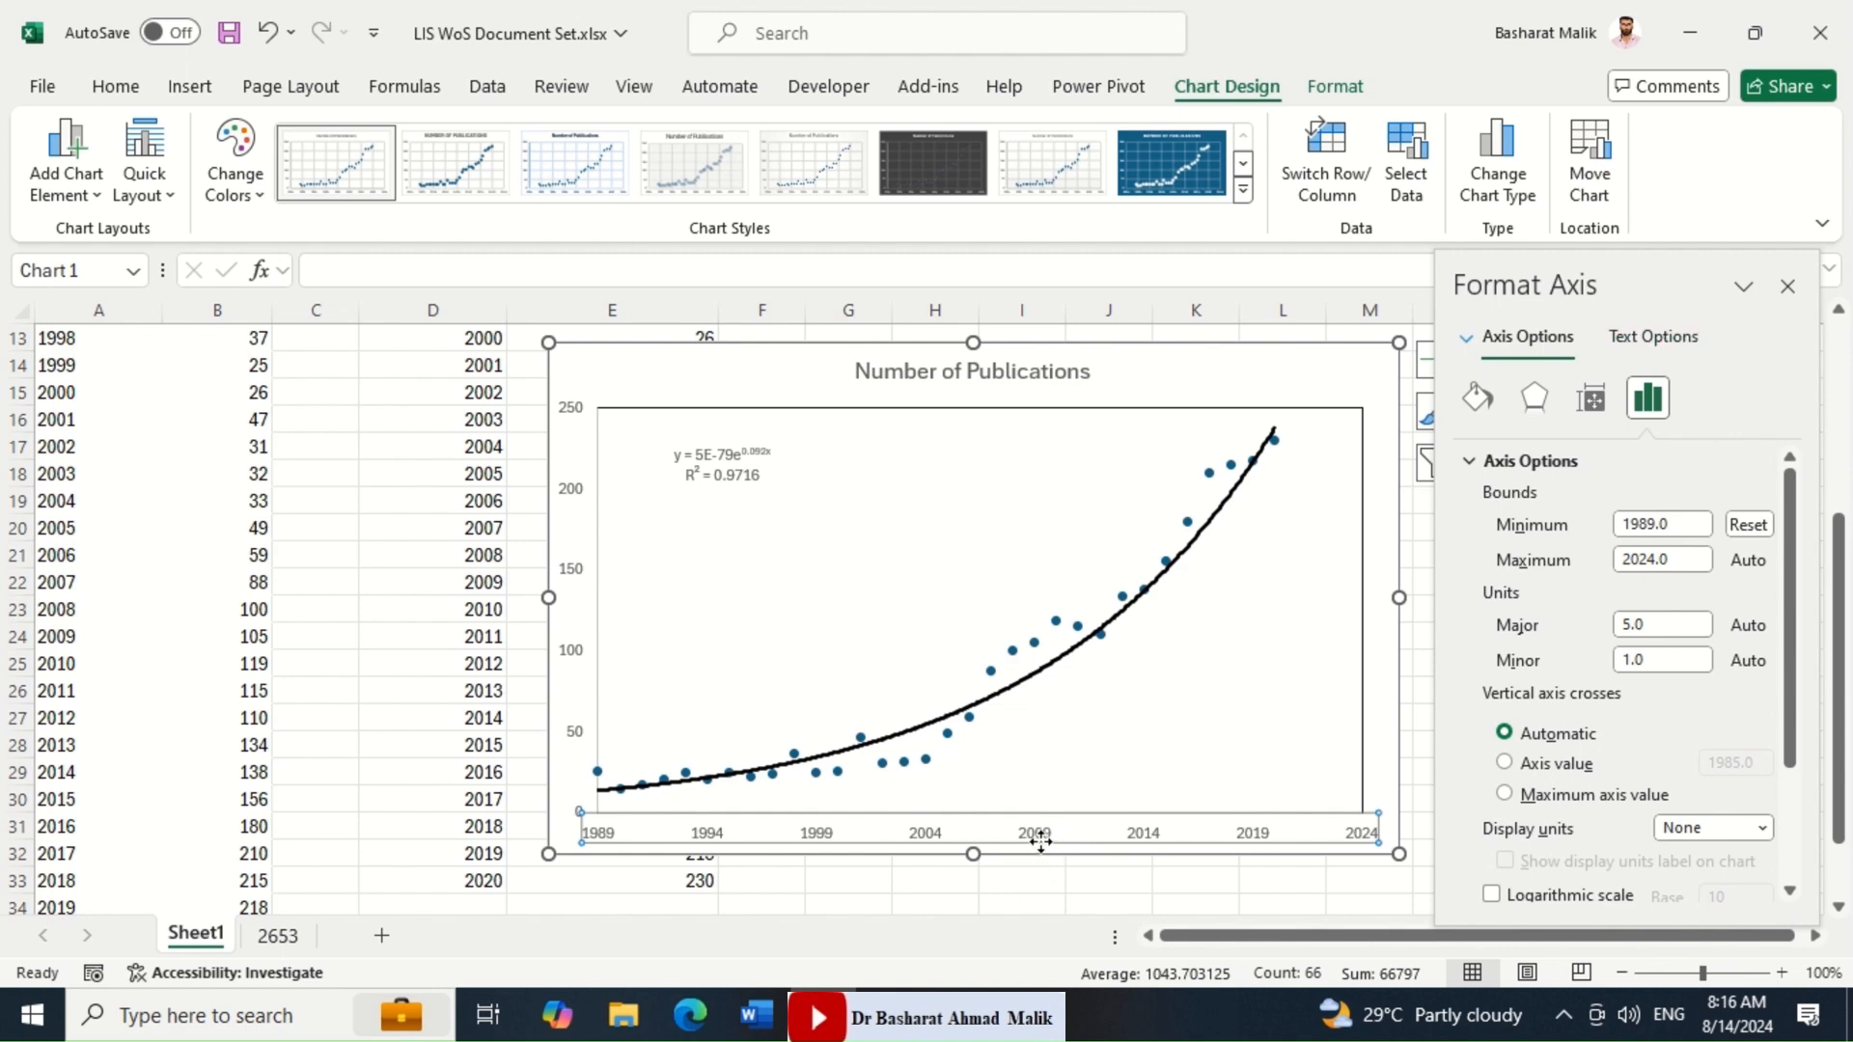
Set the text direction of the horizontal axis labels to Rotate all text 90°.
{"action": "left_click", "coordinate": [1652, 337]}
{"action": "left_click", "coordinate": [1592, 399]}
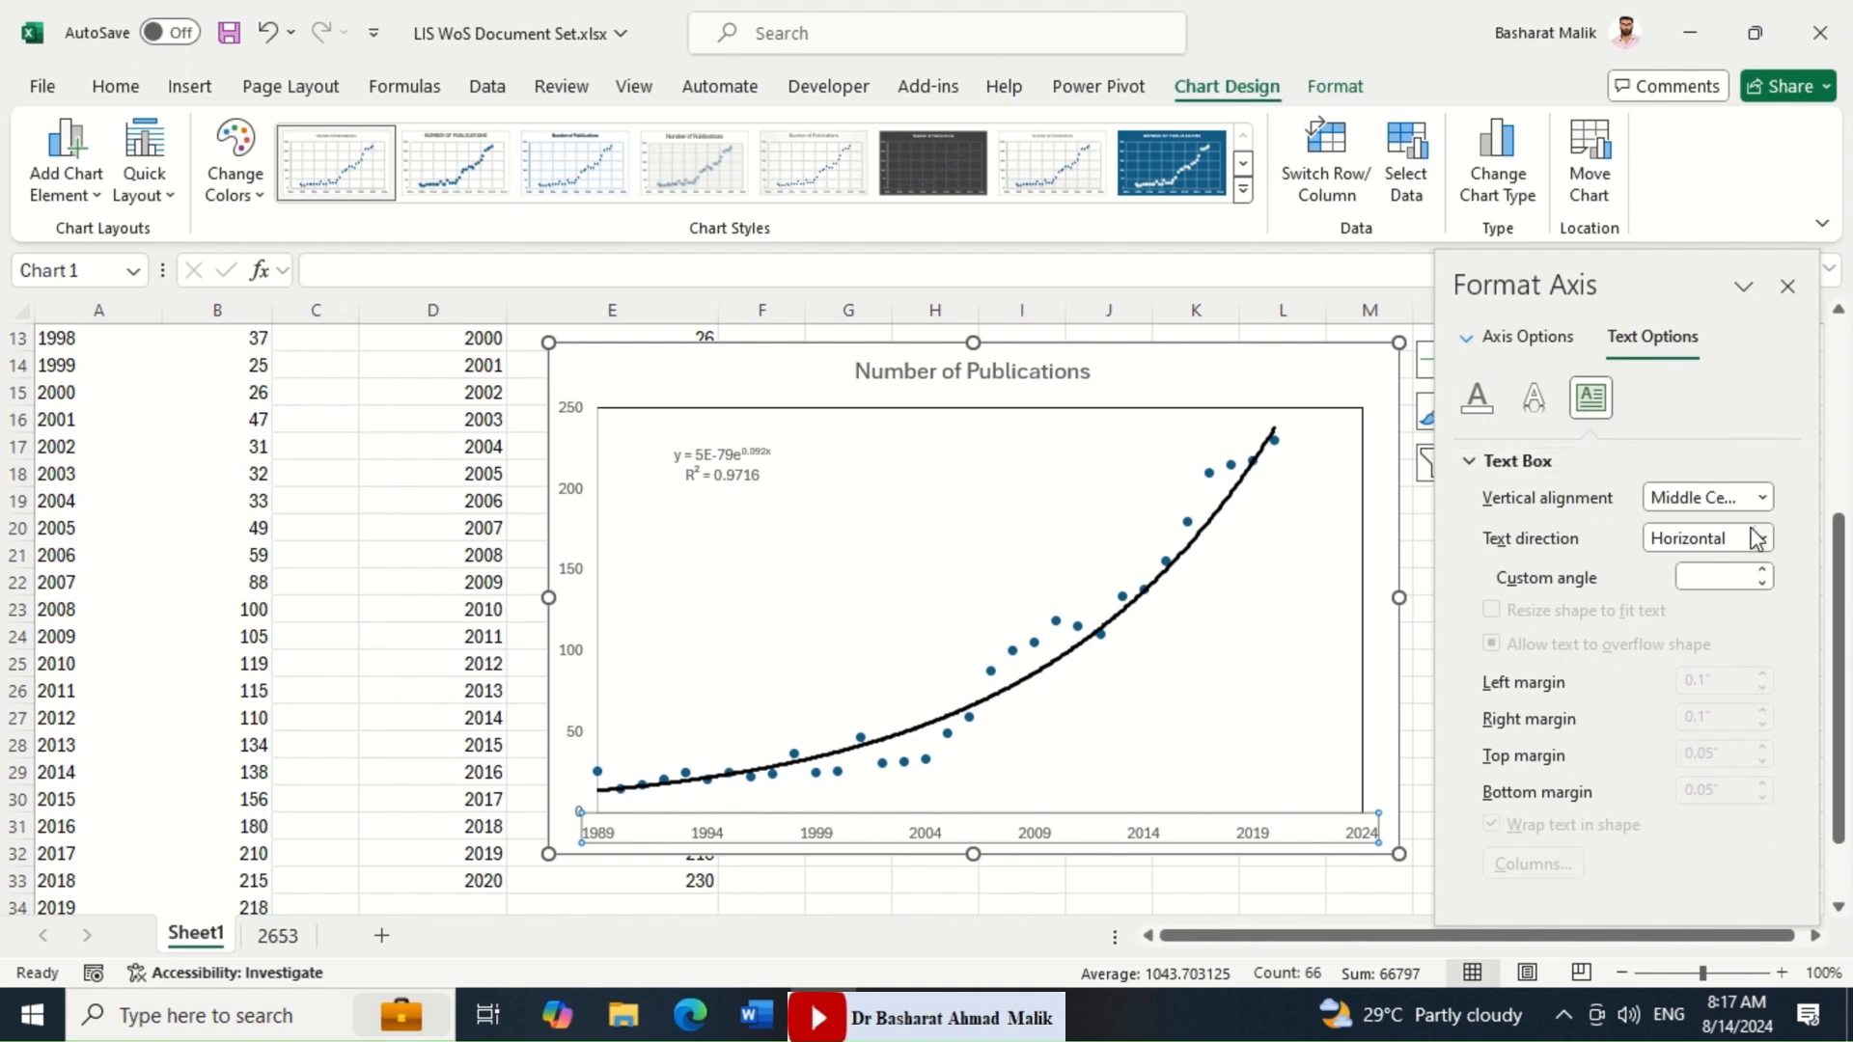
{"action": "left_click", "coordinate": [1764, 497]}
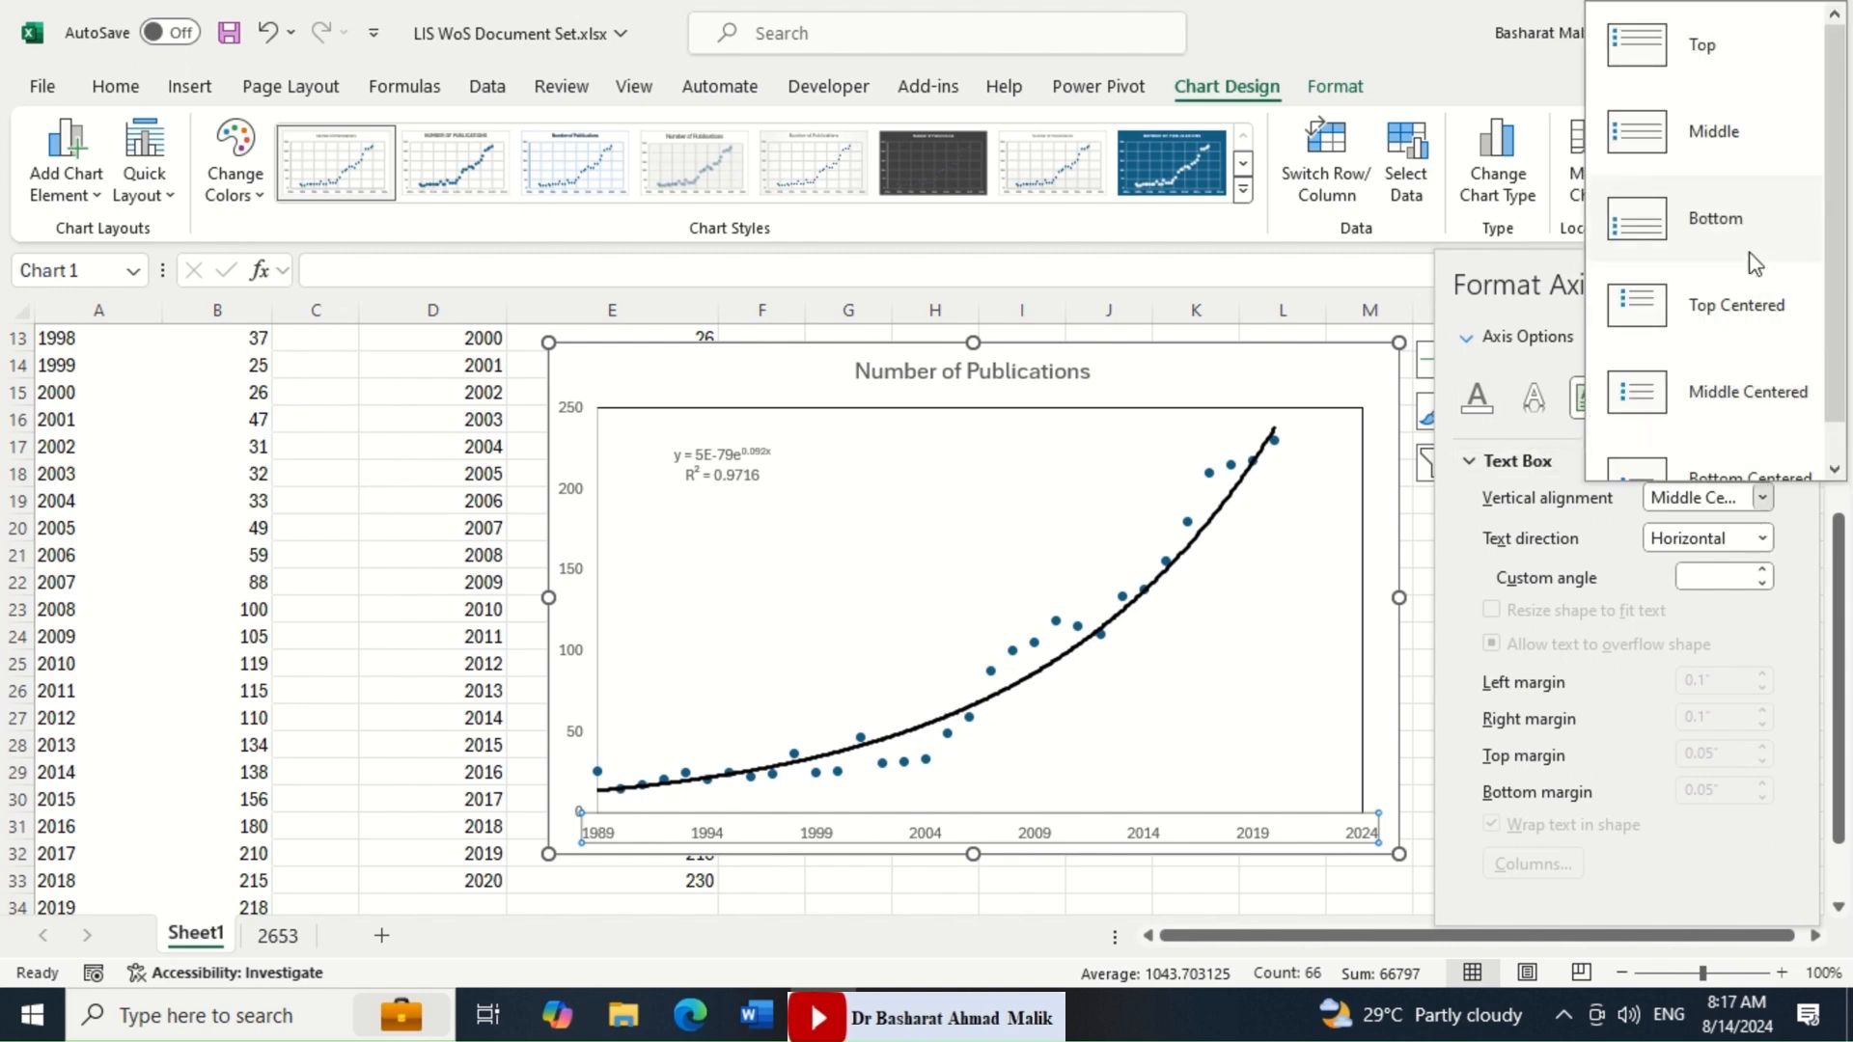
{"action": "left_click", "coordinate": [1762, 538]}
{"action": "left_click", "coordinate": [1762, 538]}
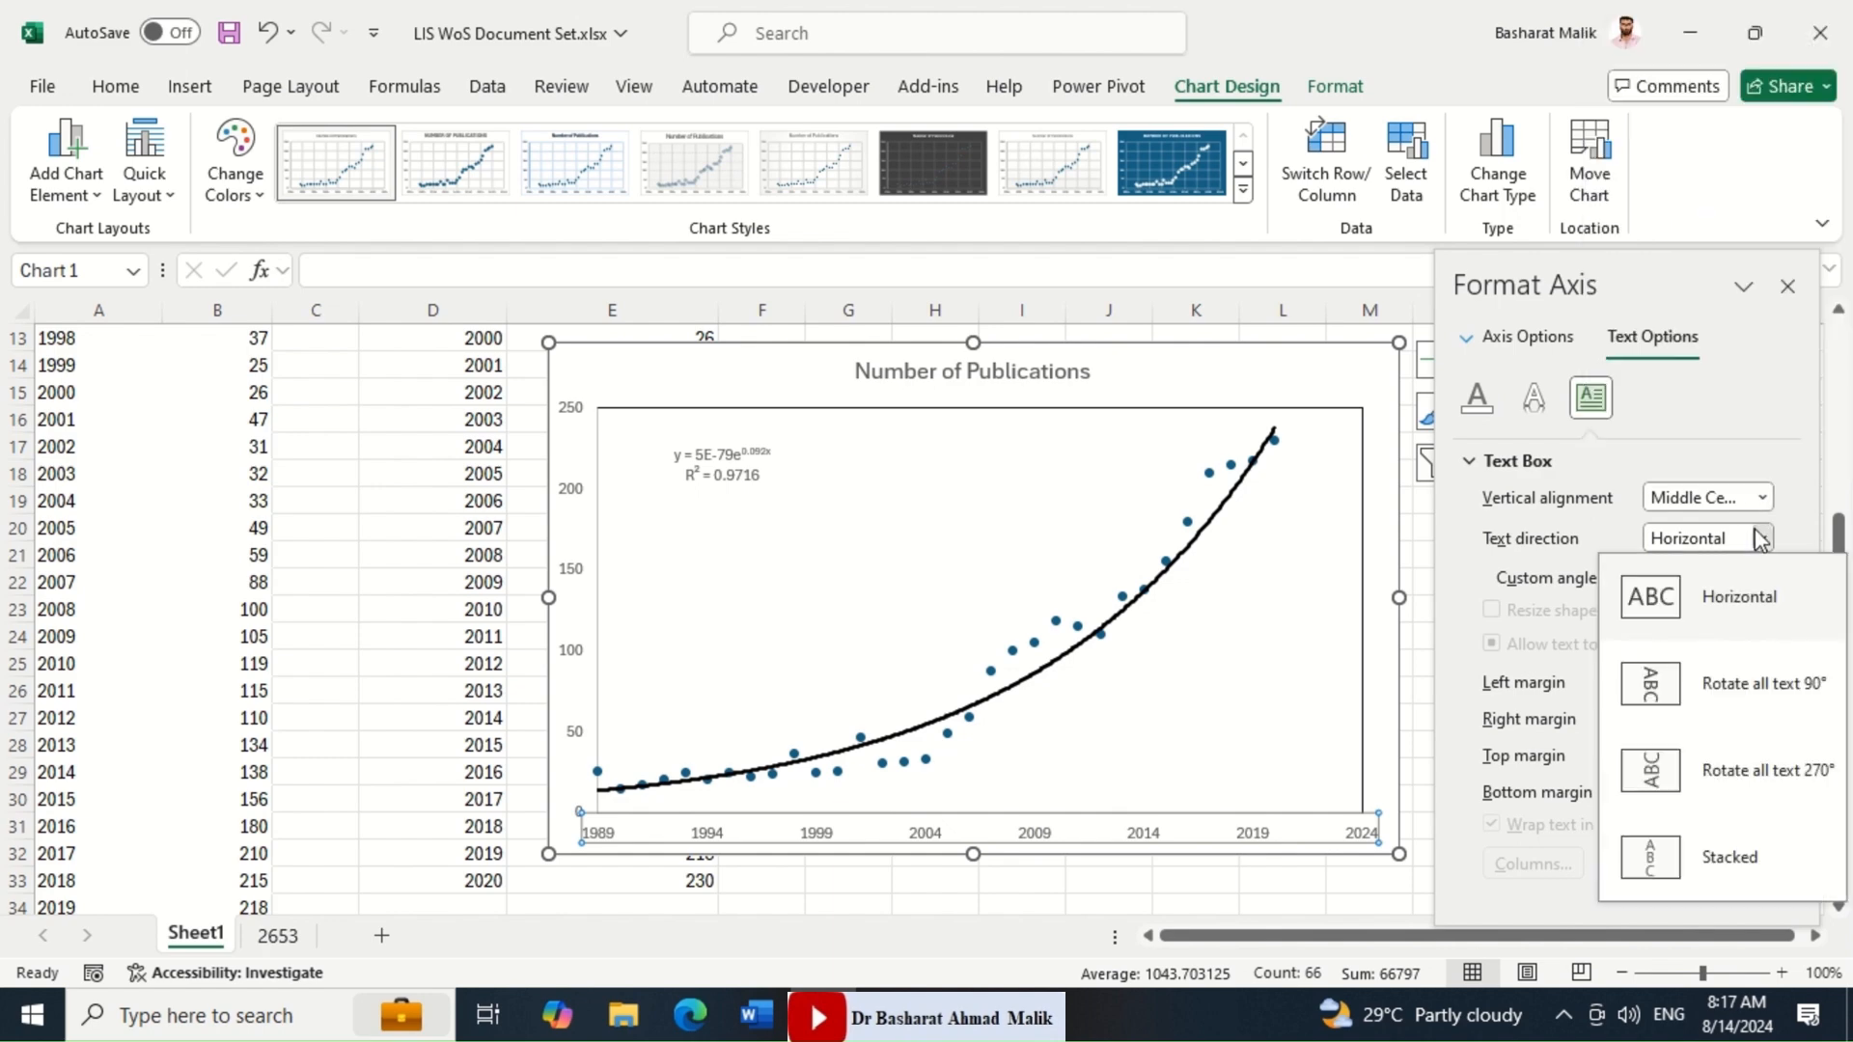
{"action": "left_click", "coordinate": [1743, 688]}
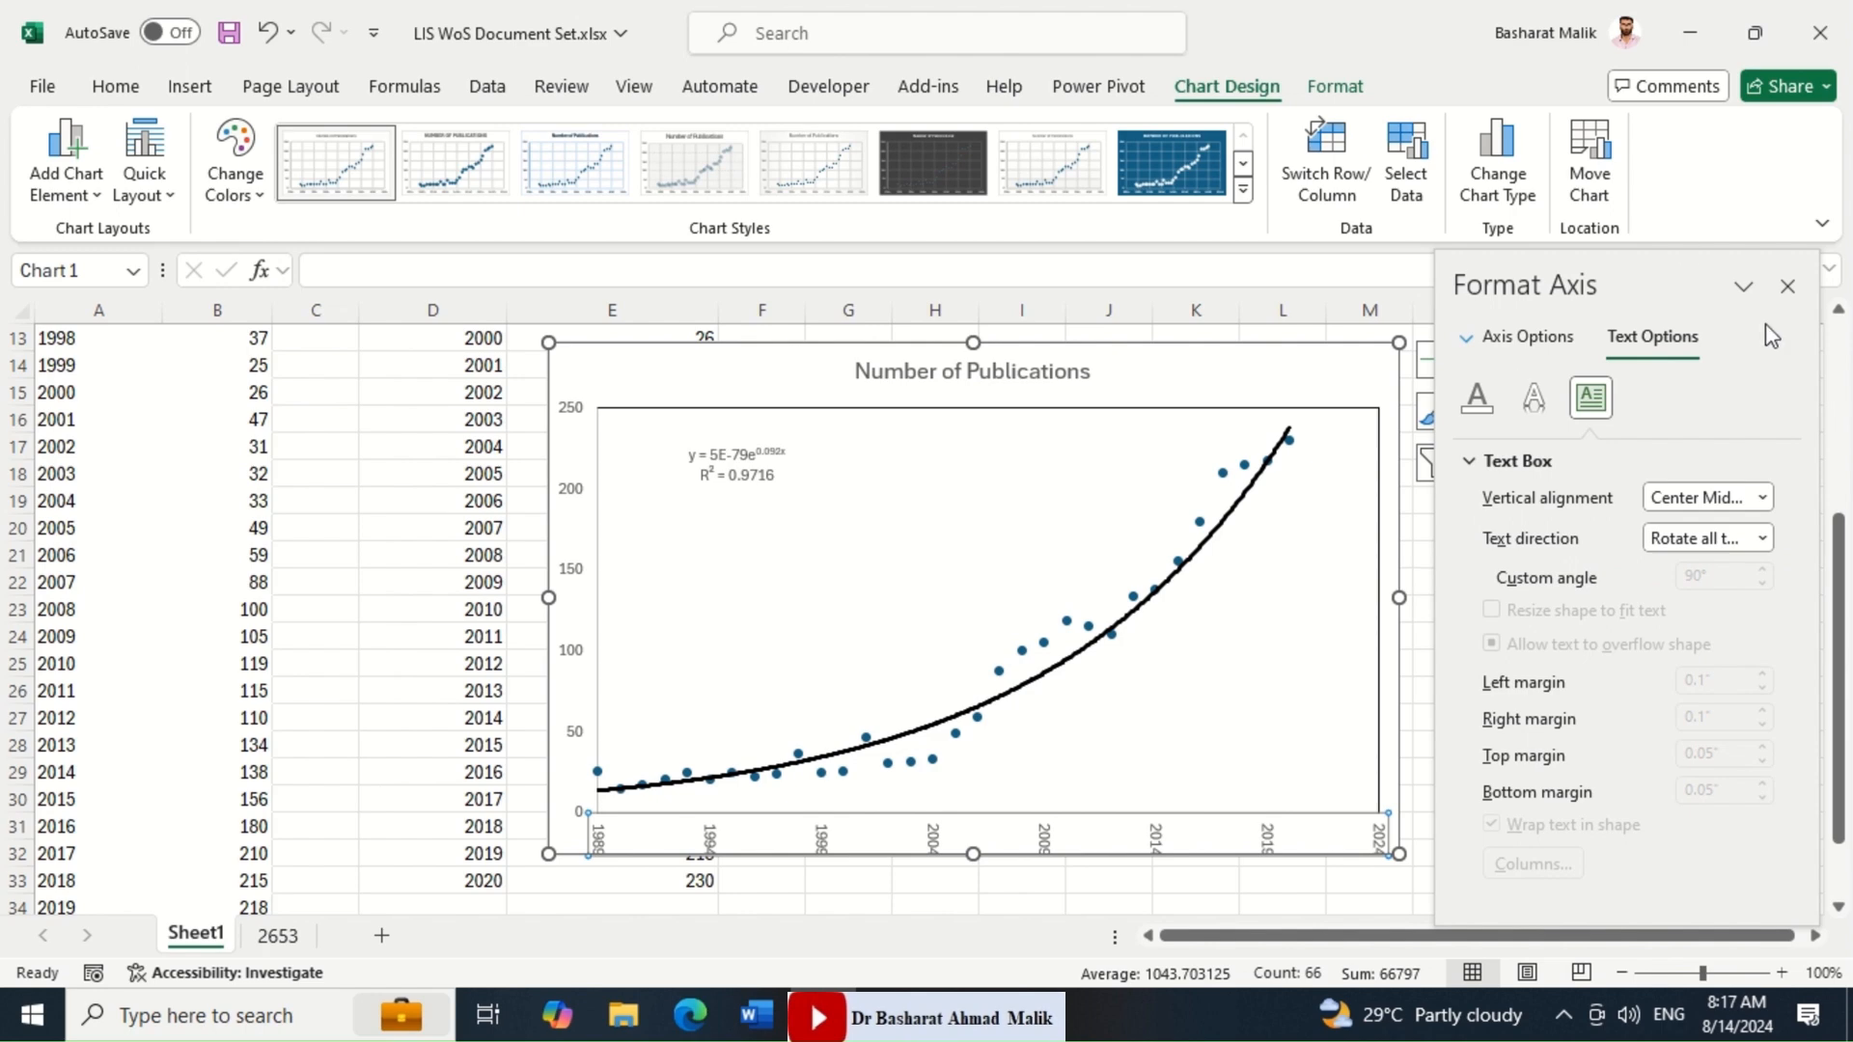
Move the chart left so it starts at column C, and replace its title with "Exponential Growth Model".
{"action": "left_click_drag", "start_coordinate": [1272, 370], "coordinate": [1026, 352]}
{"action": "left_click", "coordinate": [751, 355]}
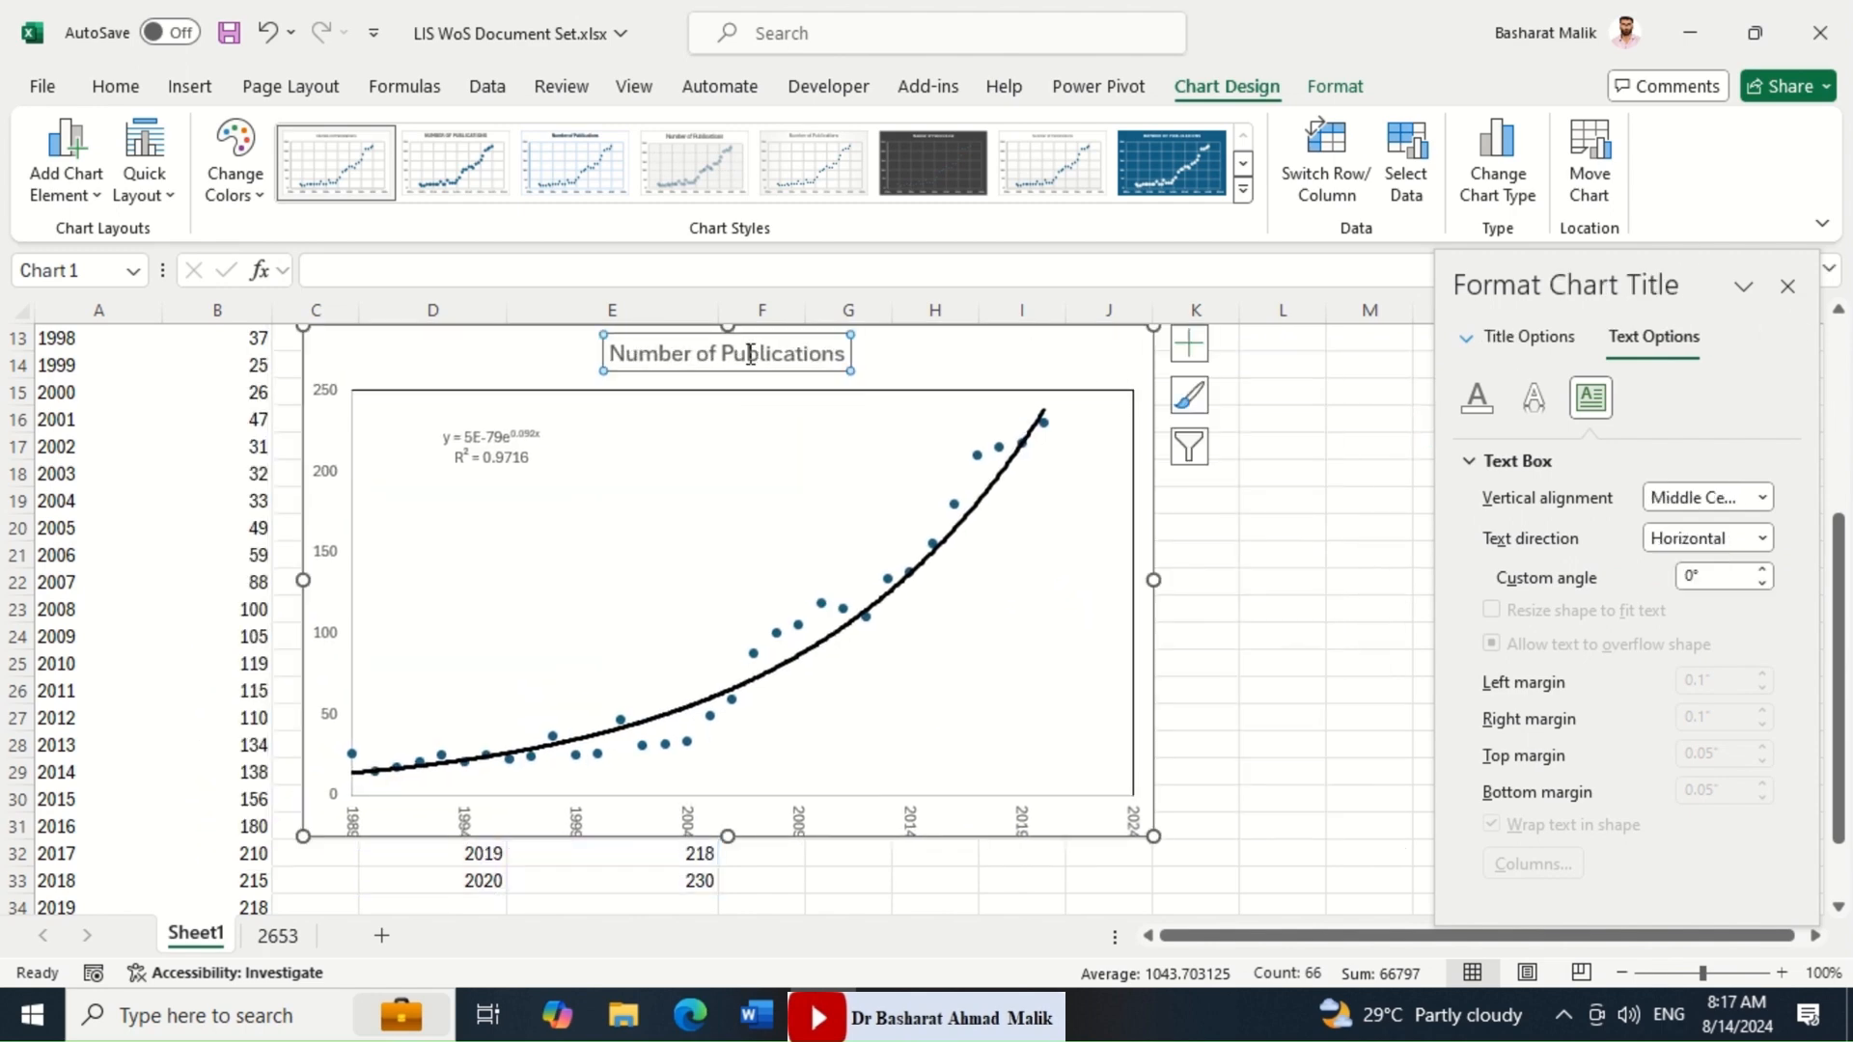
{"action": "left_click", "coordinate": [749, 354]}
{"action": "triple_click", "coordinate": [750, 354]}
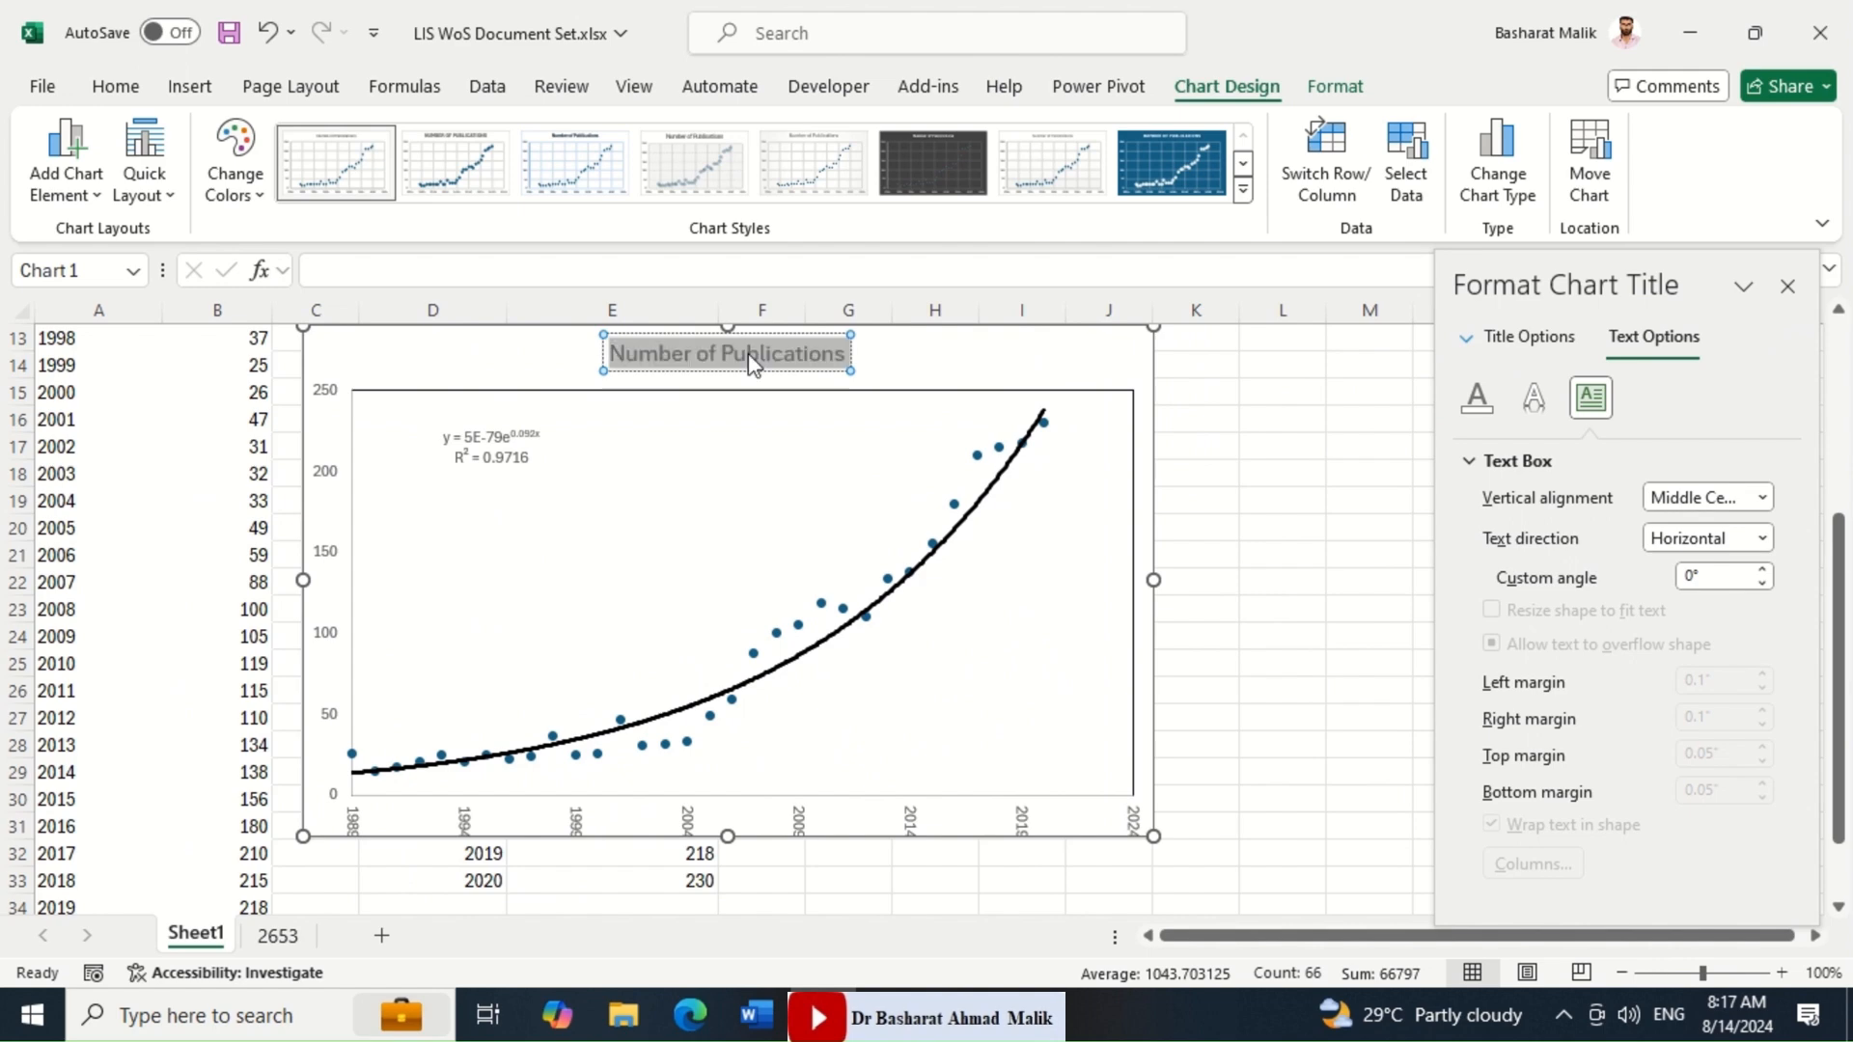
{"action": "type", "text": "E"}
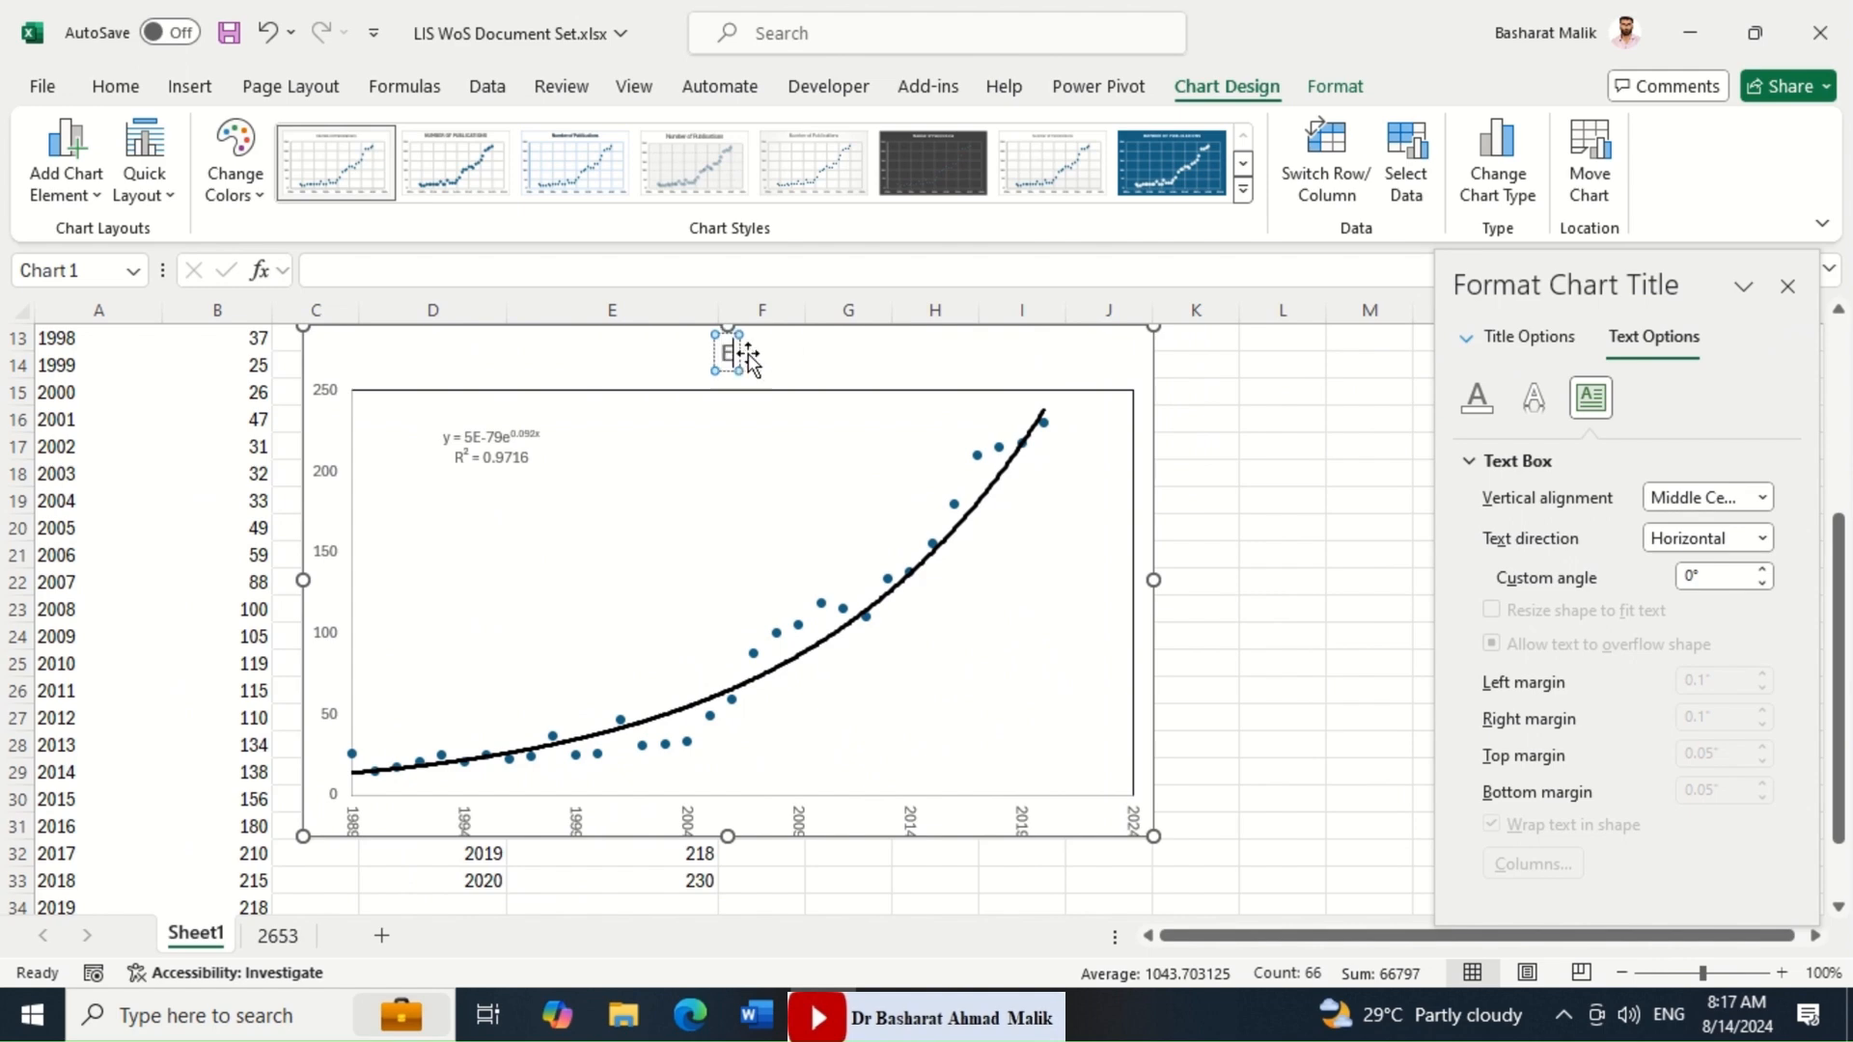
{"action": "type", "text": "xponentia"}
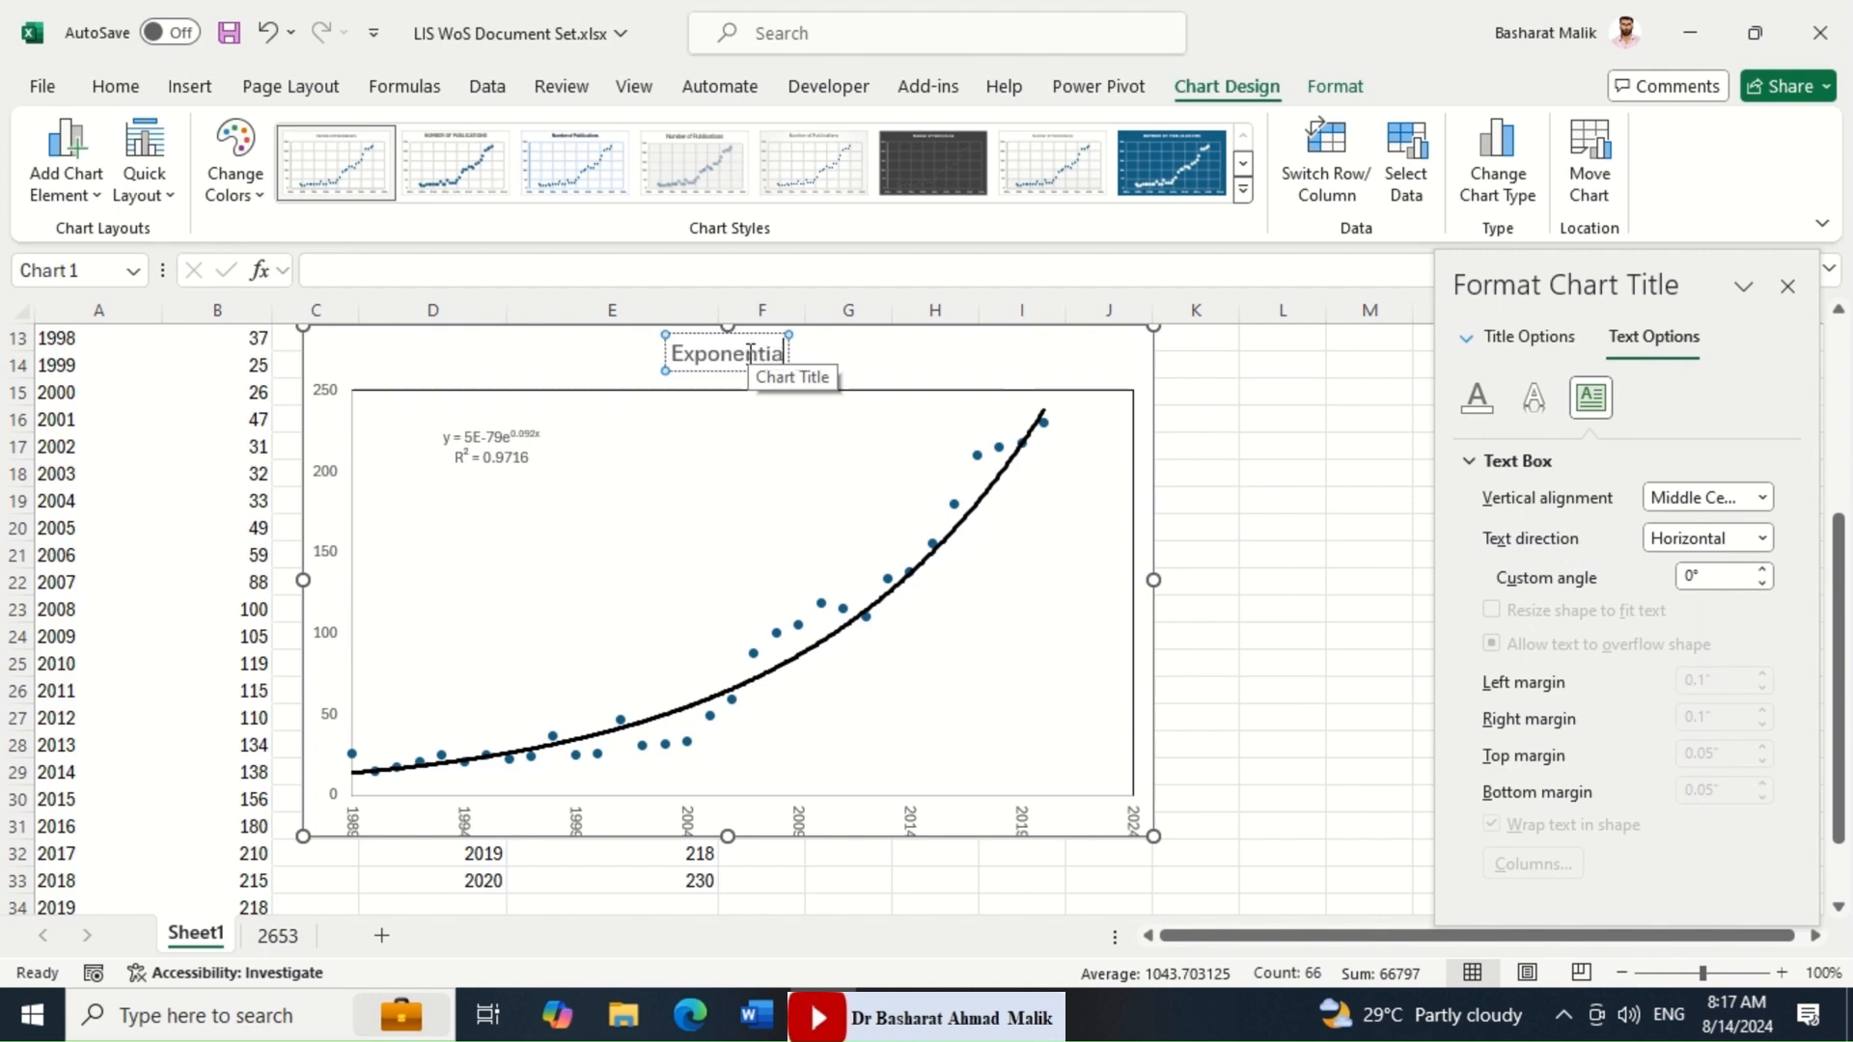
{"action": "type", "text": "l Growth Model"}
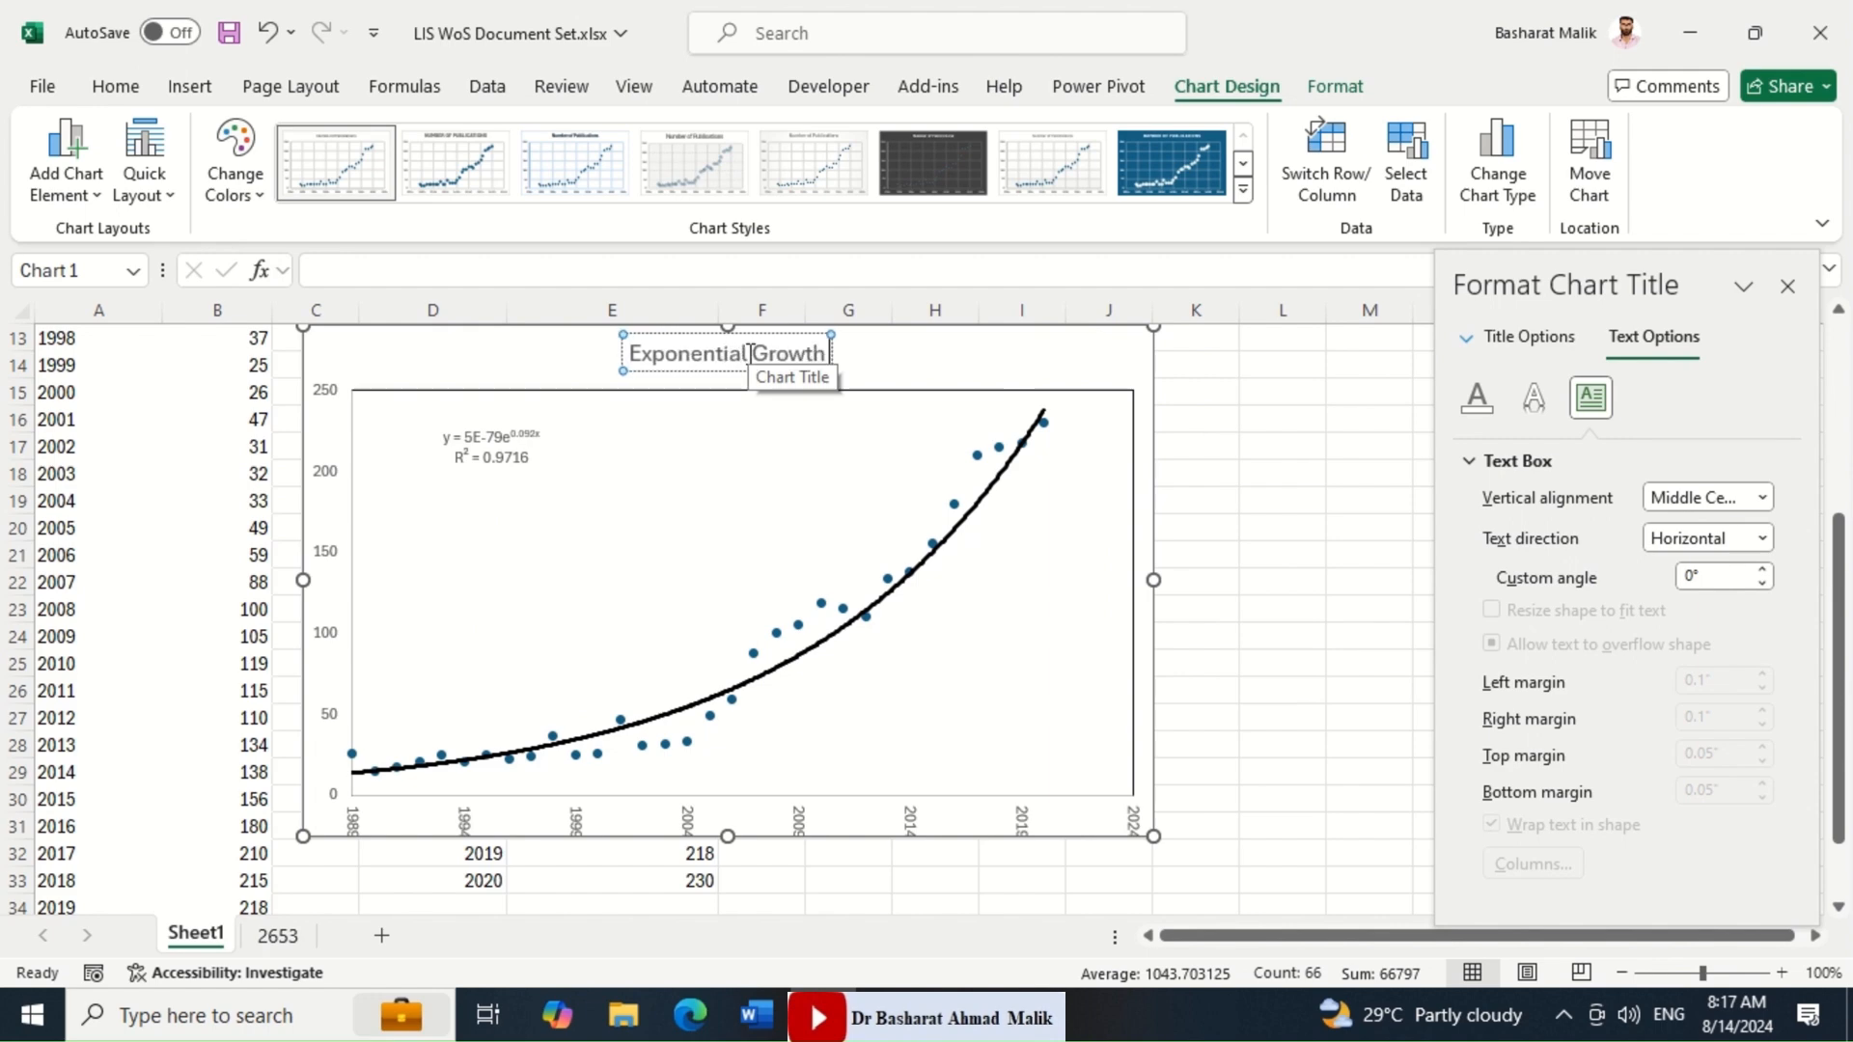
Add axis titles to the chart and set the horizontal one to "Publication Year (1989 to 2020)".
{"action": "left_click", "coordinate": [1283, 557]}
{"action": "left_click", "coordinate": [1124, 417]}
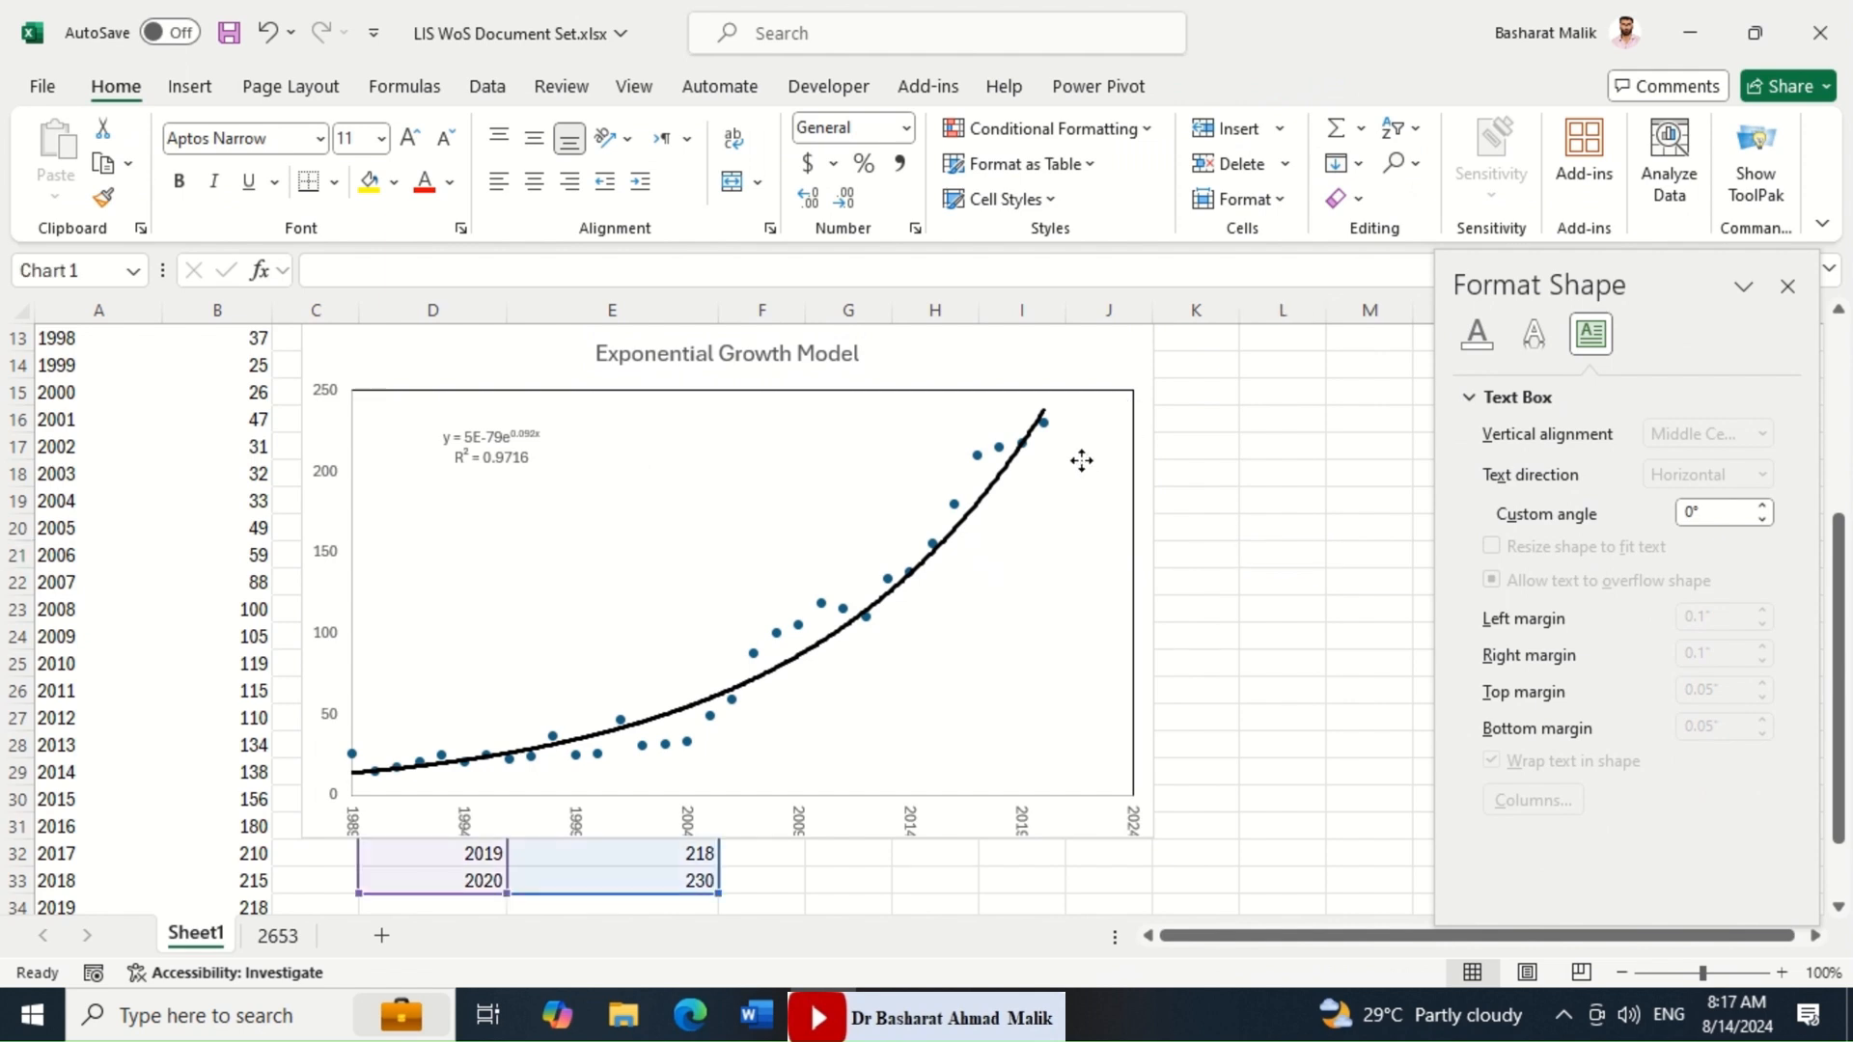
{"action": "left_click", "coordinate": [1201, 354]}
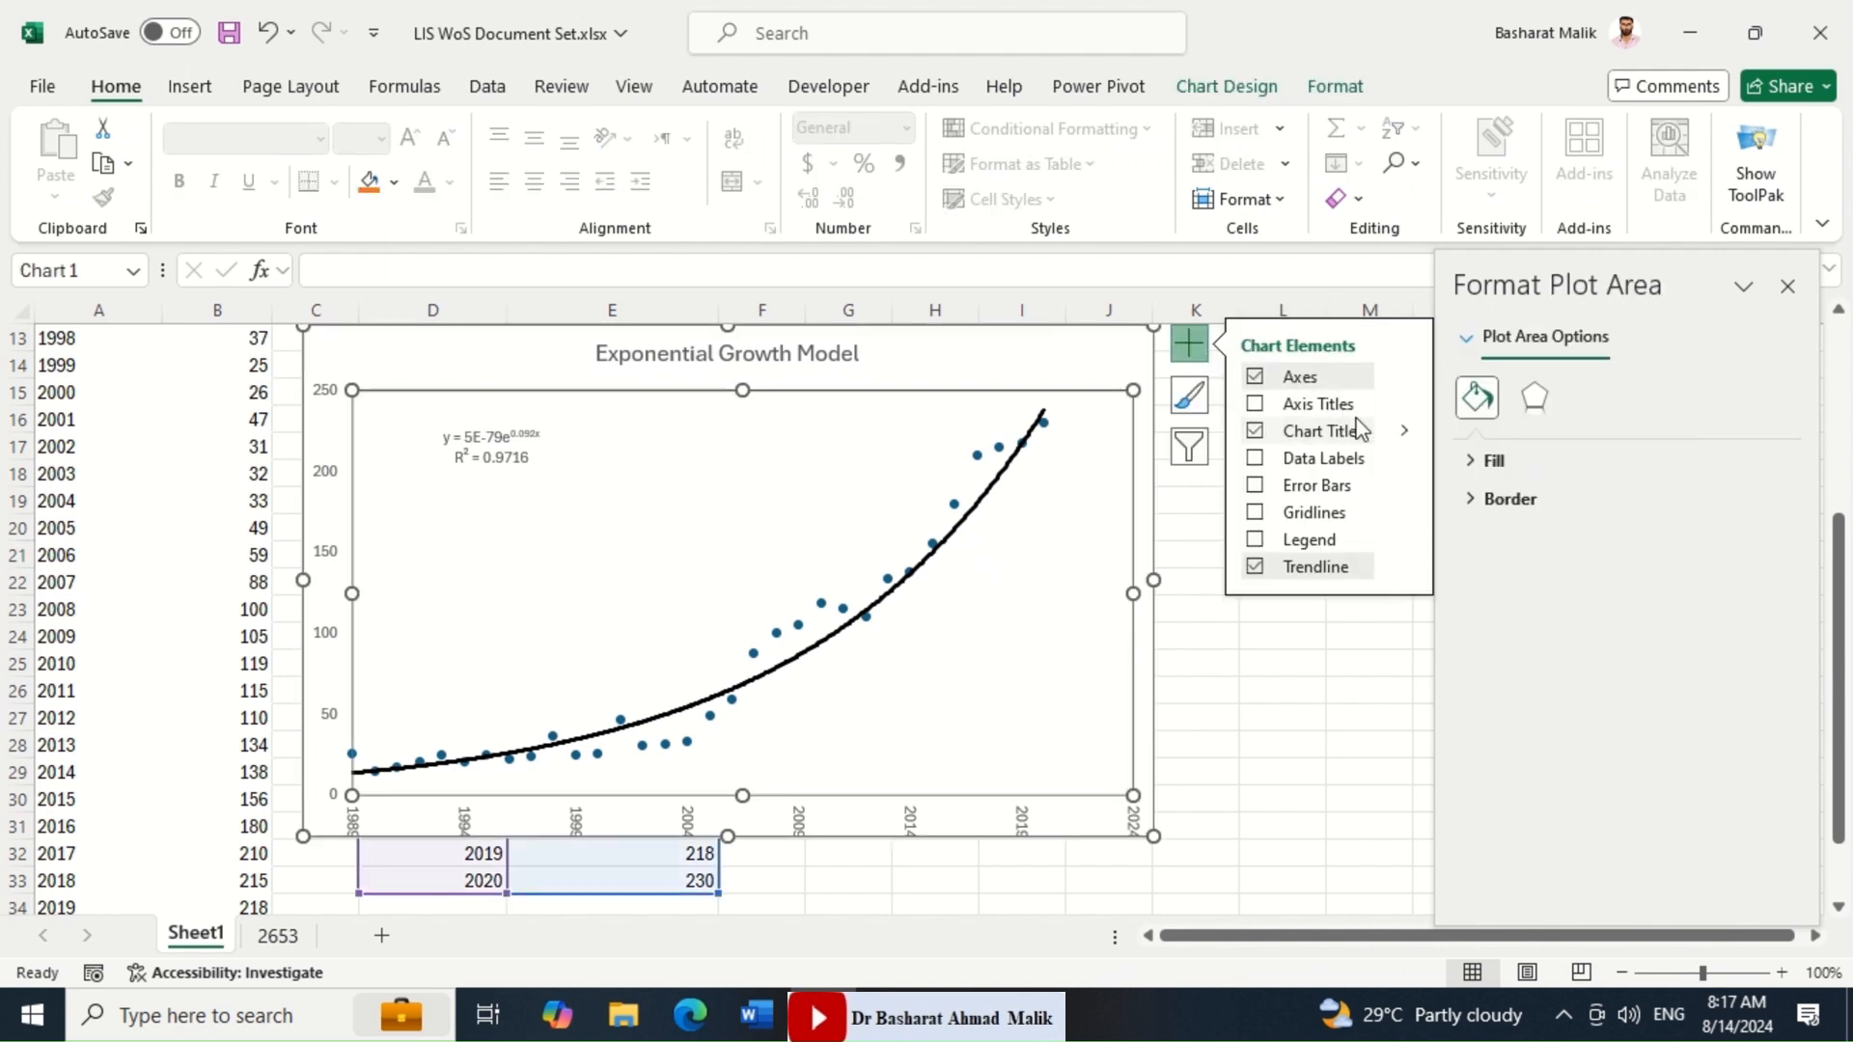
{"action": "left_click", "coordinate": [1257, 406]}
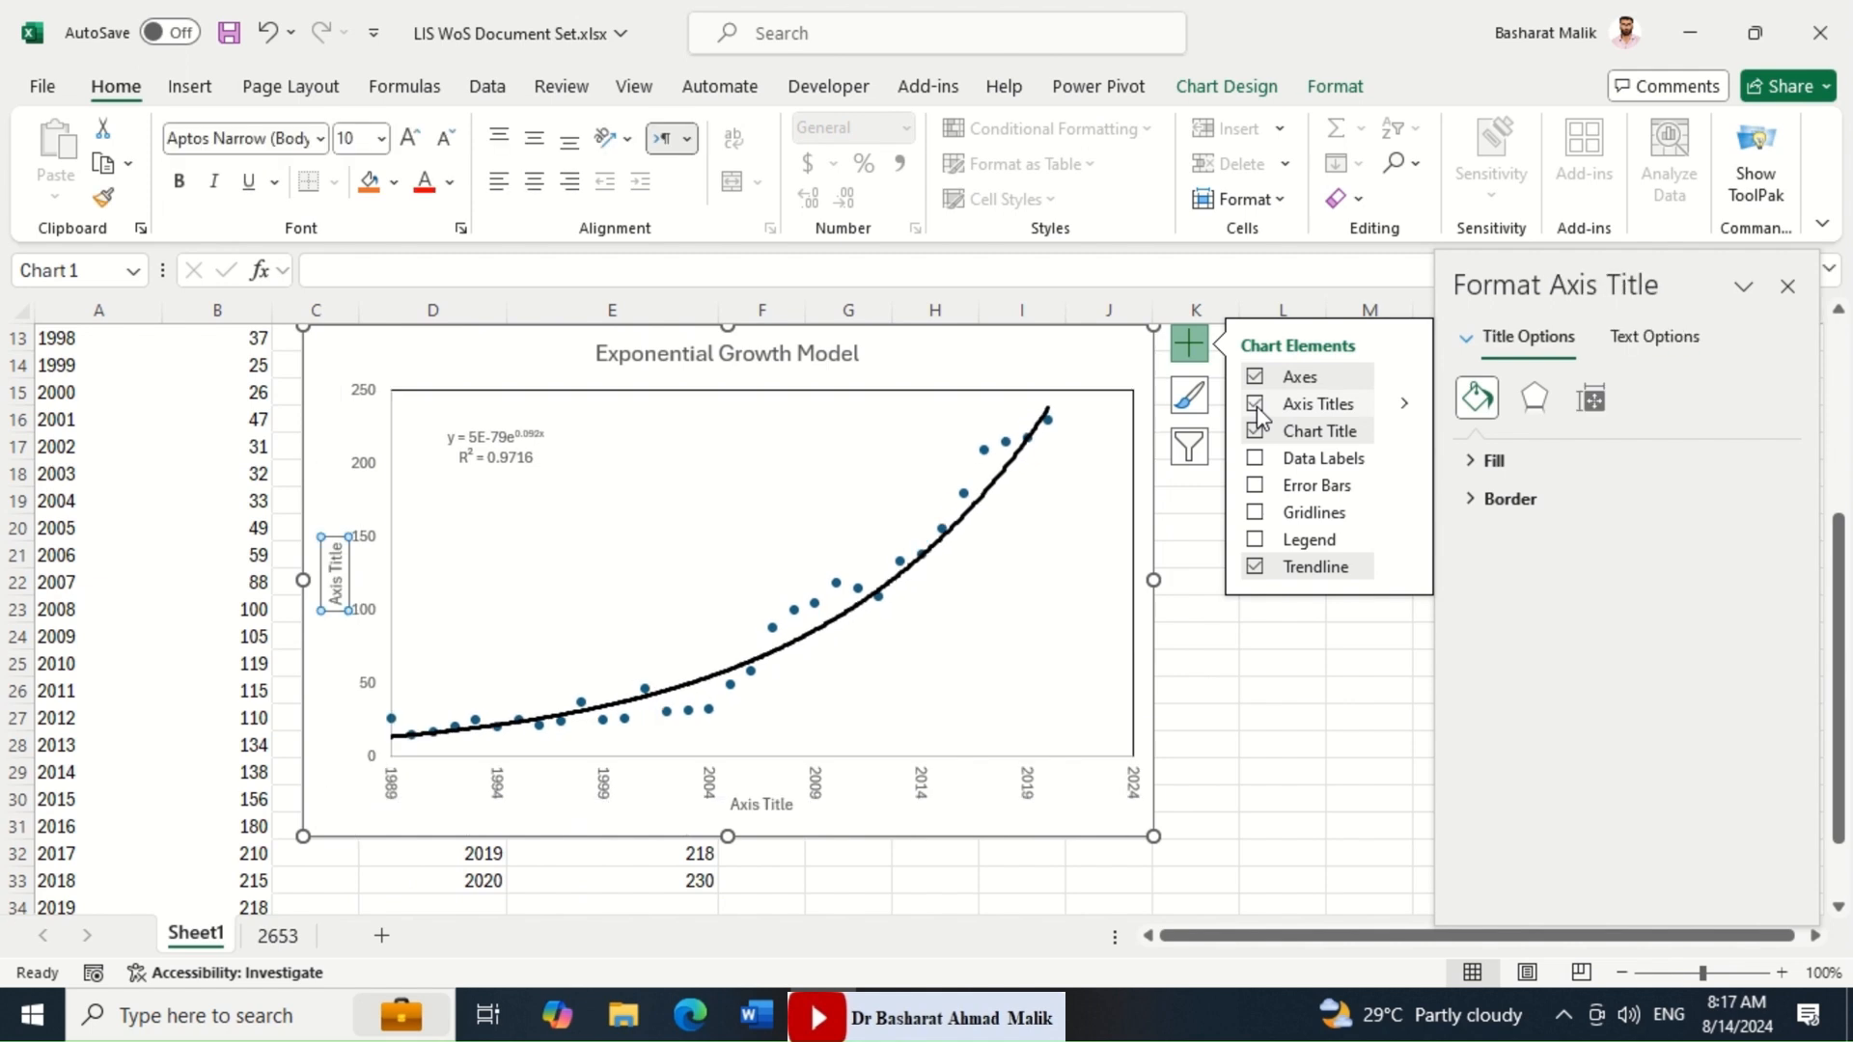
{"action": "left_click", "coordinate": [749, 804]}
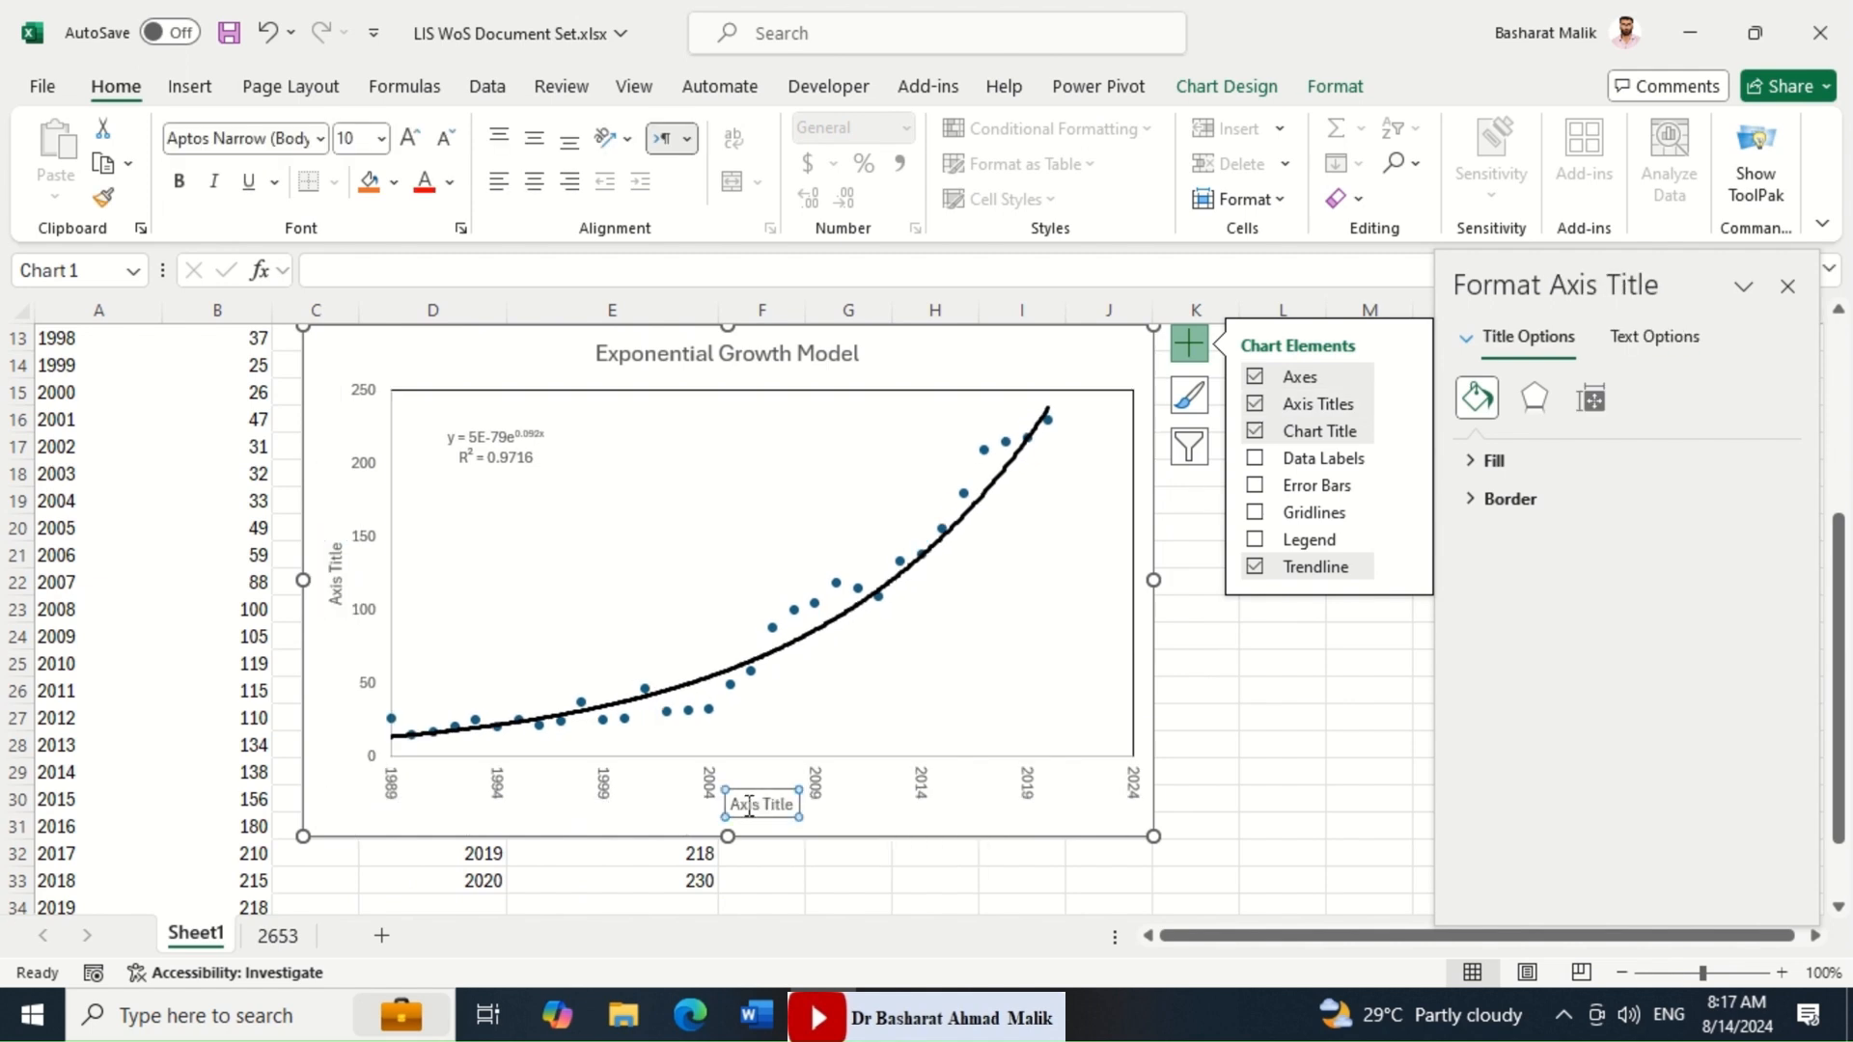
{"action": "left_click", "coordinate": [749, 805]}
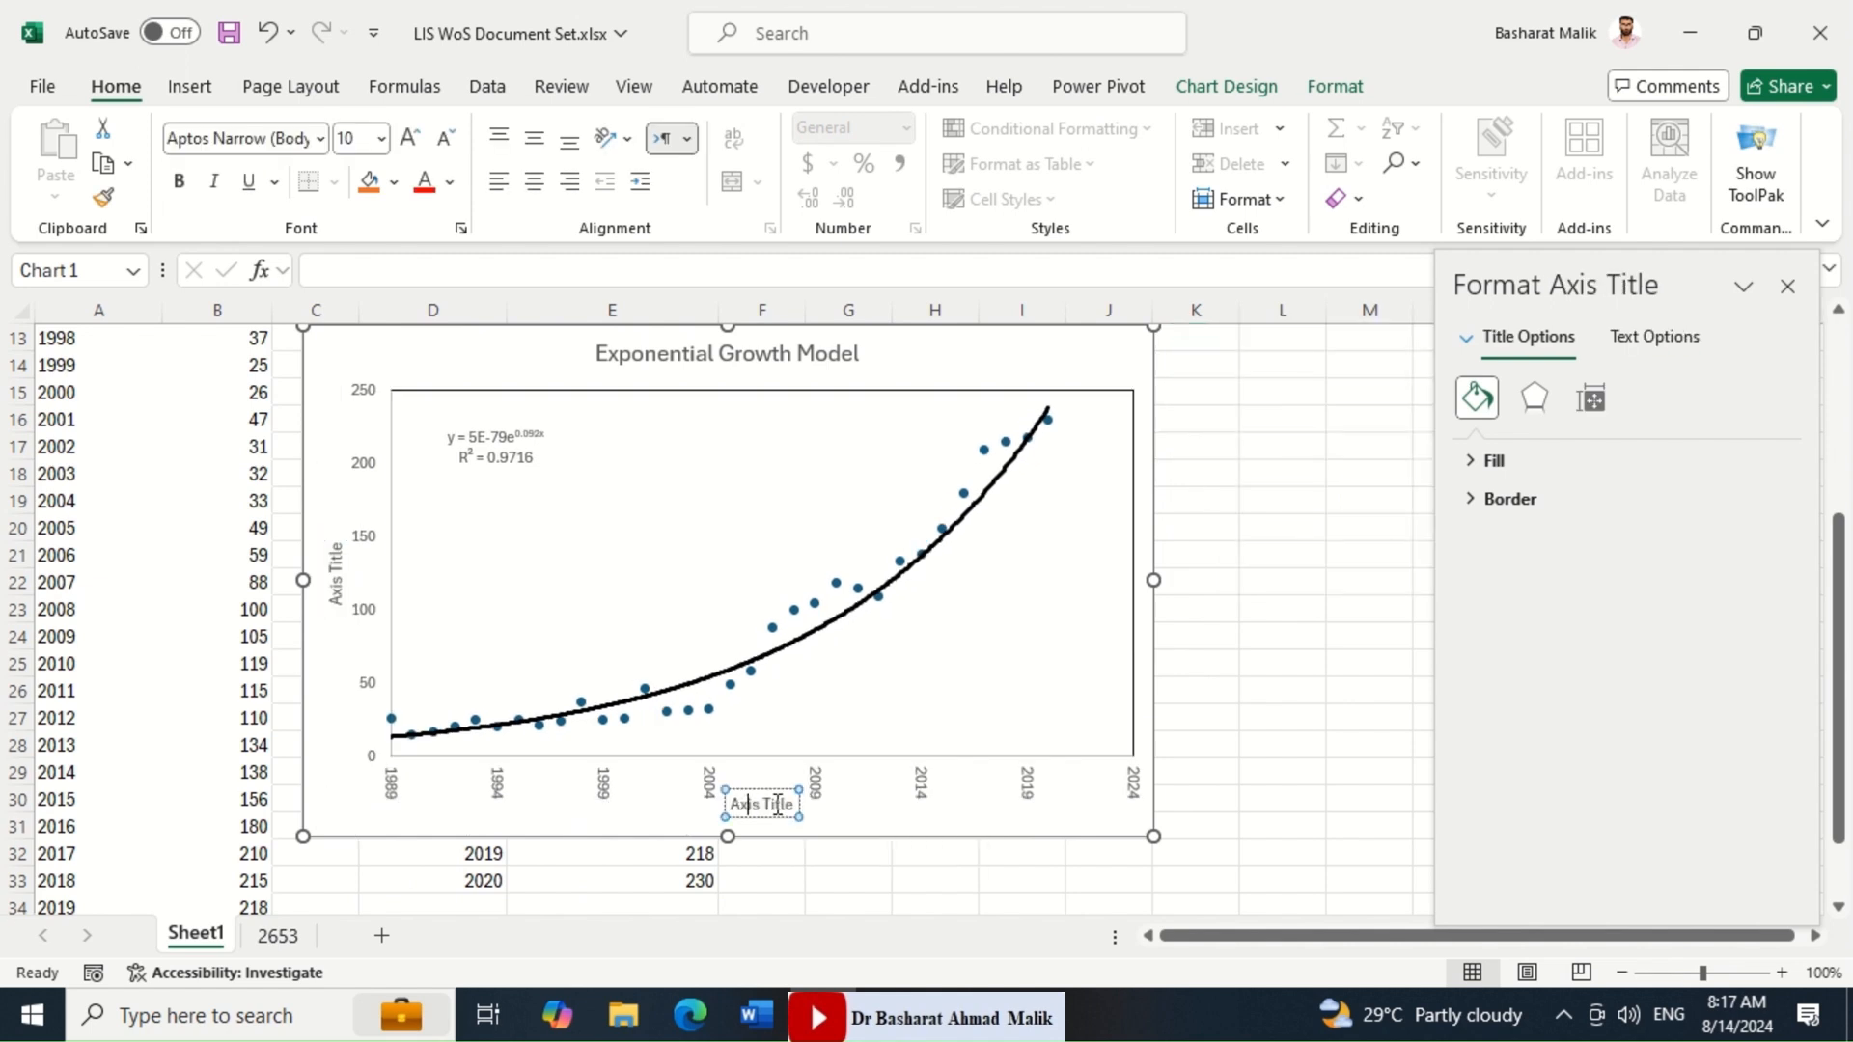
{"action": "triple_click", "coordinate": [783, 805]}
{"action": "type", "text": "Publication"}
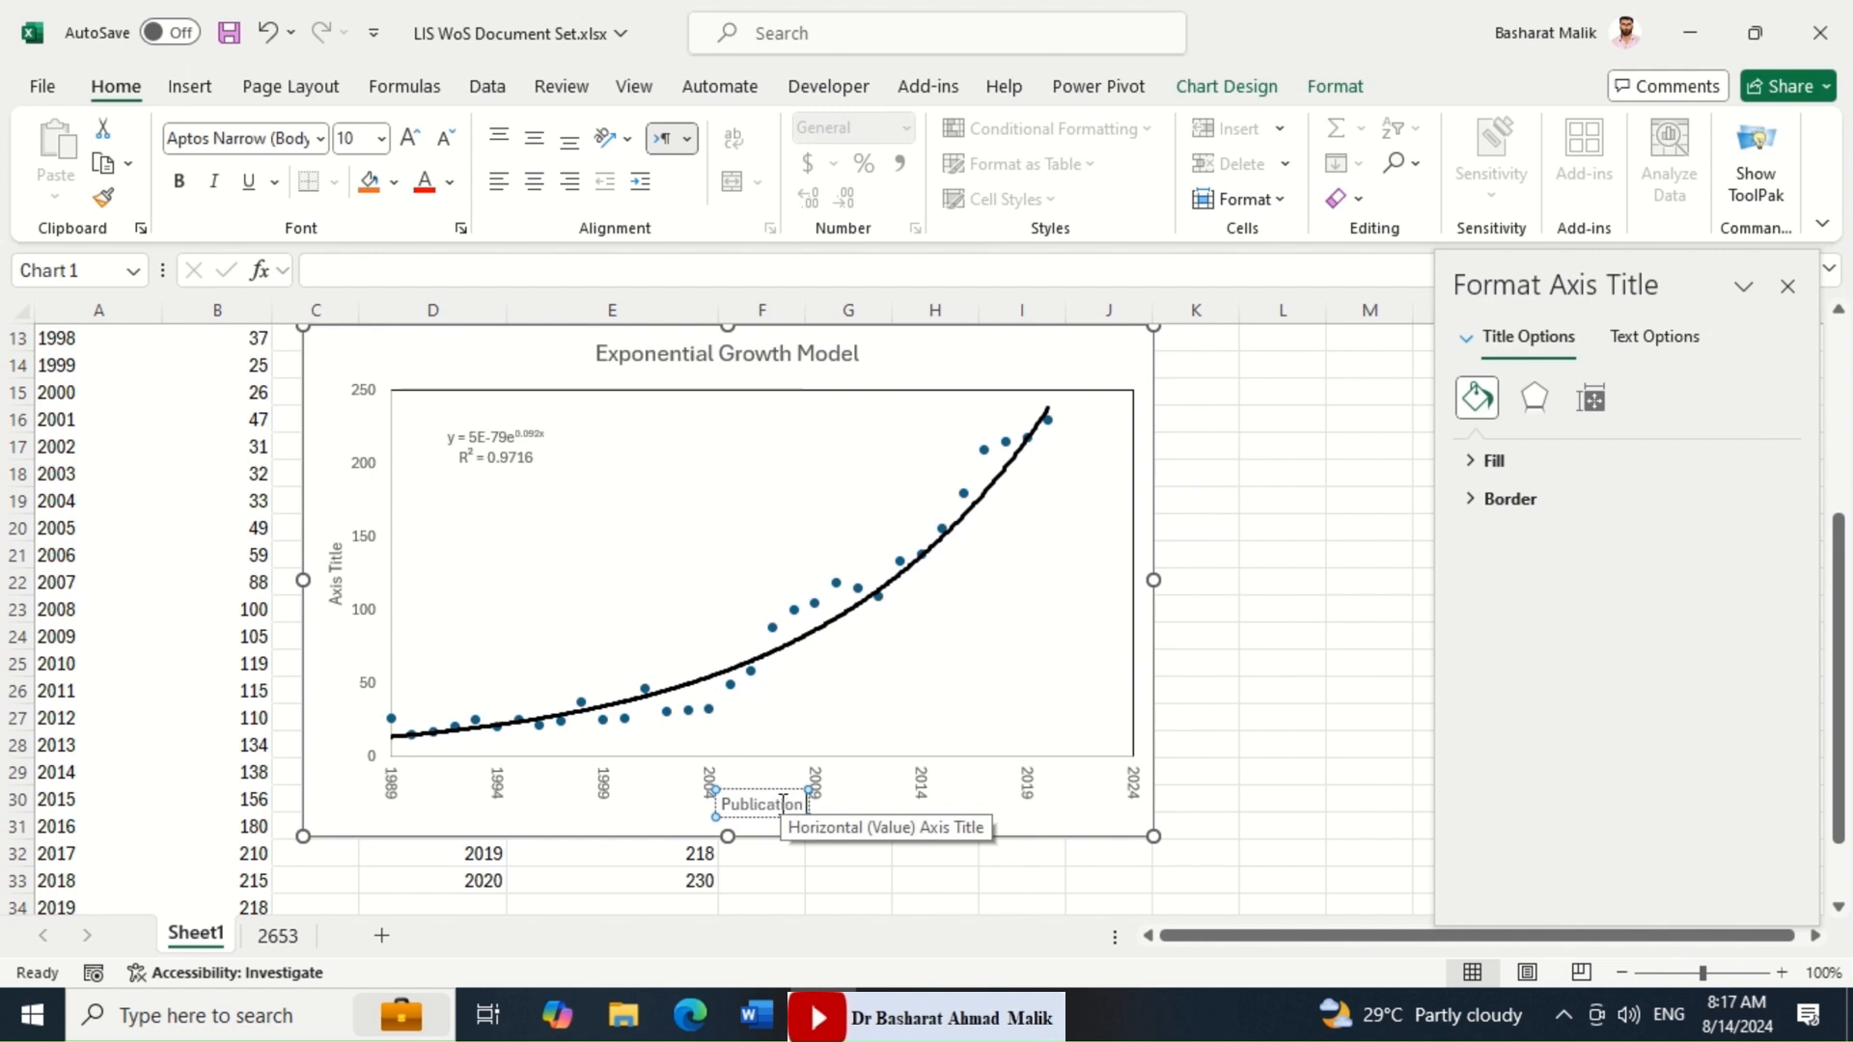
{"action": "type", "text": " Year (1989 to 2020)"}
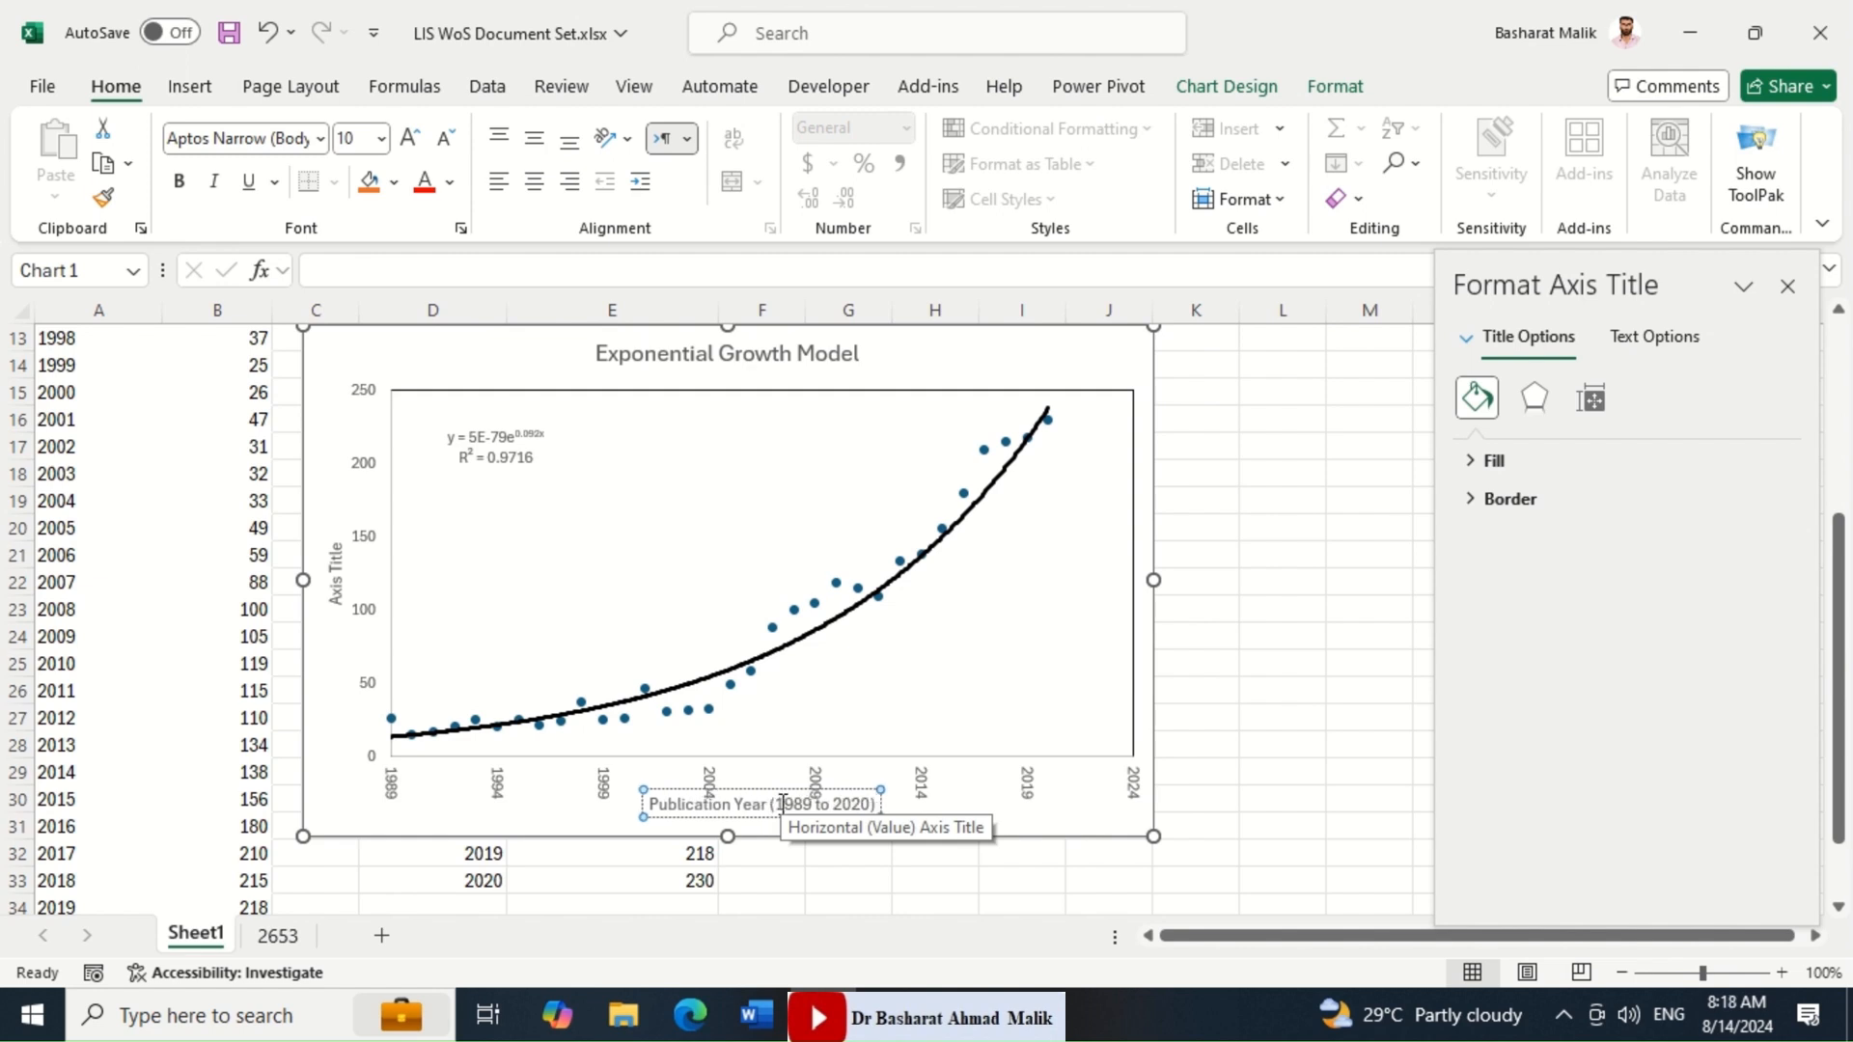
Shorten the plot area from its lower edge and nudge the horizontal axis title up, leaving space between title and year labels.
{"action": "left_click", "coordinate": [851, 719]}
{"action": "mouse_move", "coordinate": [761, 756]}
{"action": "left_mouse_down"}
{"action": "mouse_move", "coordinate": [762, 733]}
{"action": "mouse_move", "coordinate": [764, 782]}
{"action": "left_mouse_up"}
{"action": "left_click", "coordinate": [772, 777]}
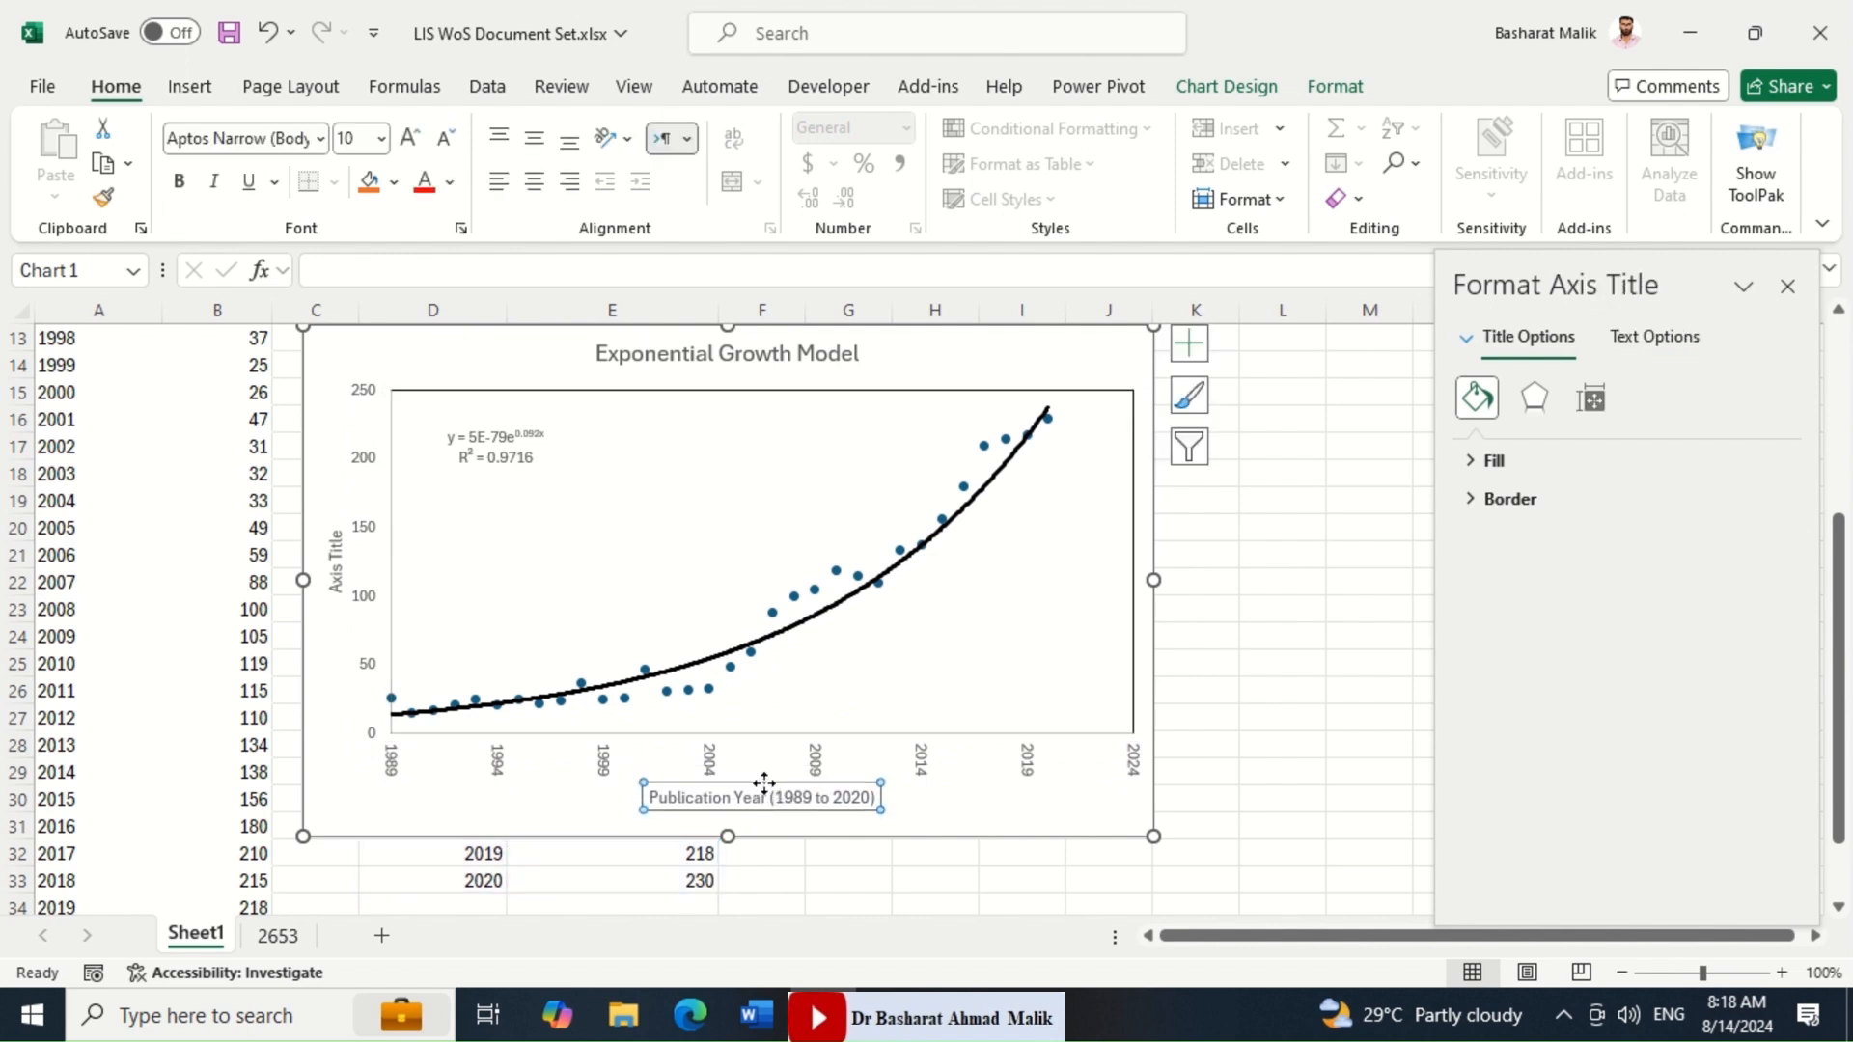
Replace the vertical axis title text with "Number of Publications".
{"action": "left_click", "coordinate": [349, 557]}
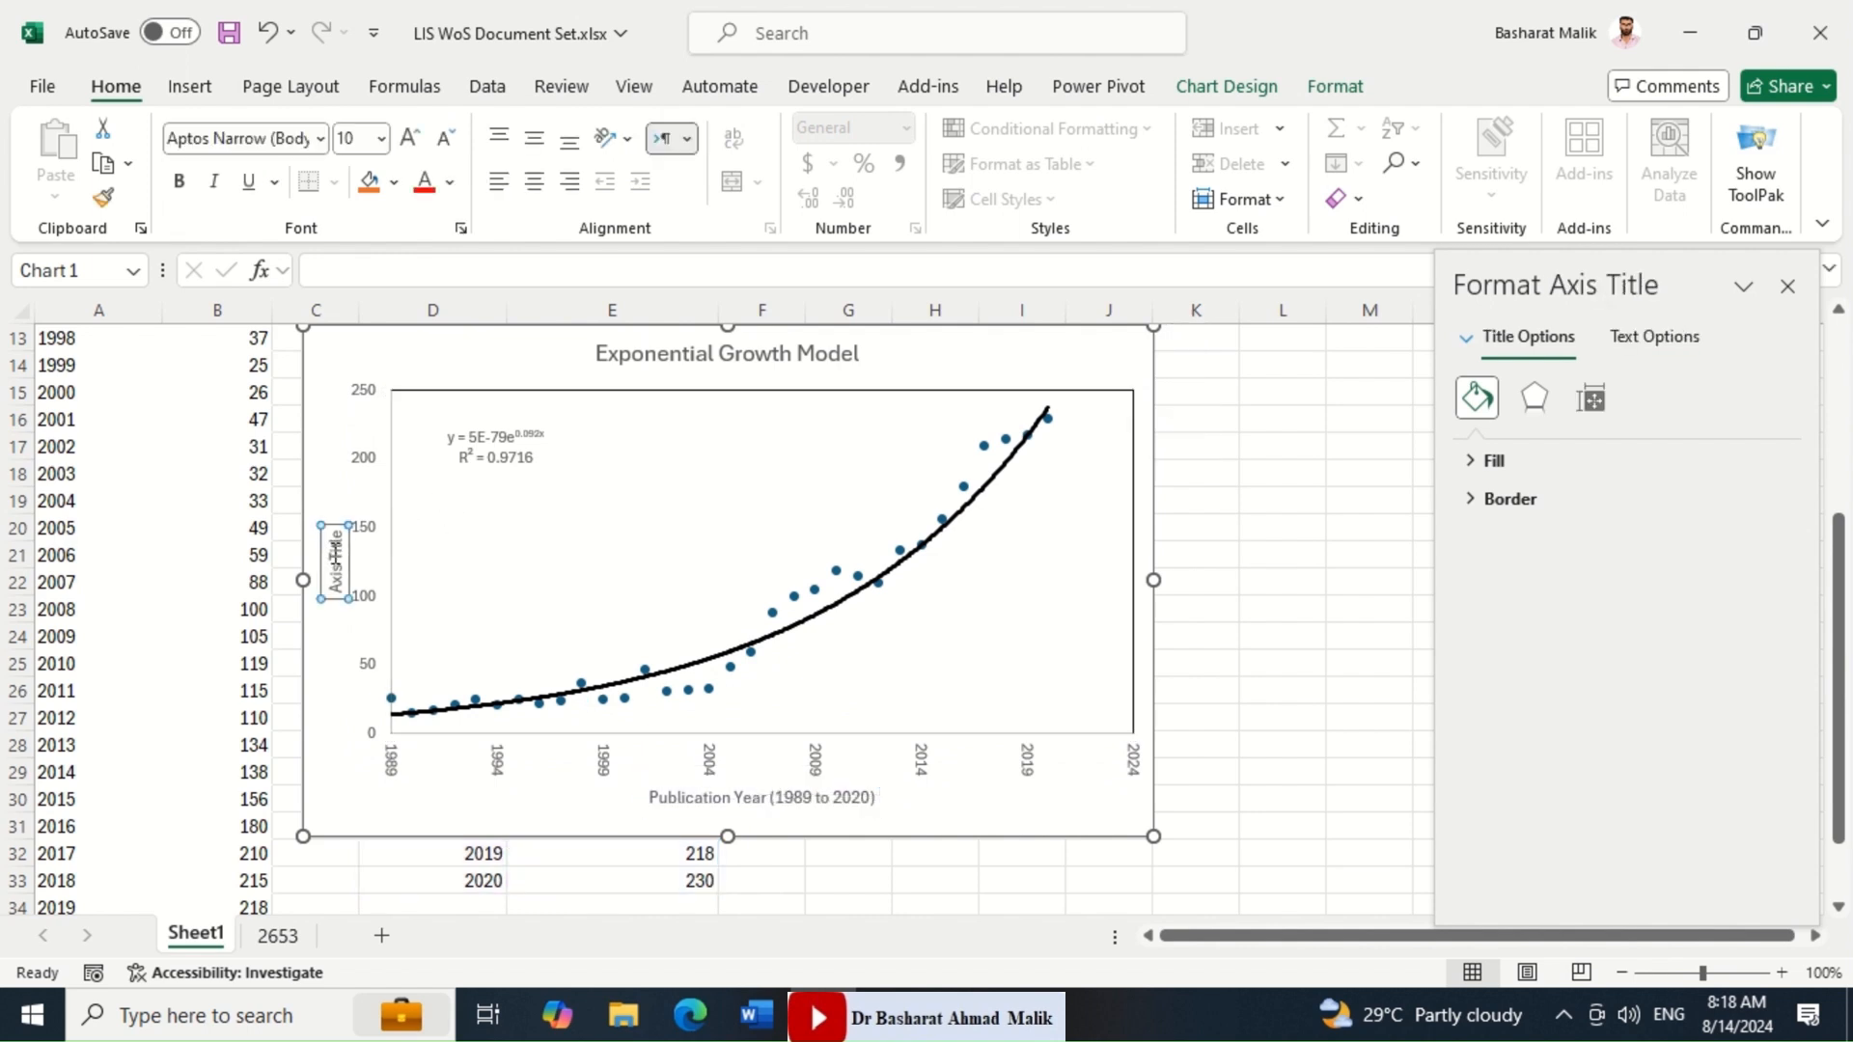
{"action": "triple_click", "coordinate": [335, 552]}
{"action": "type", "text": "Number of"}
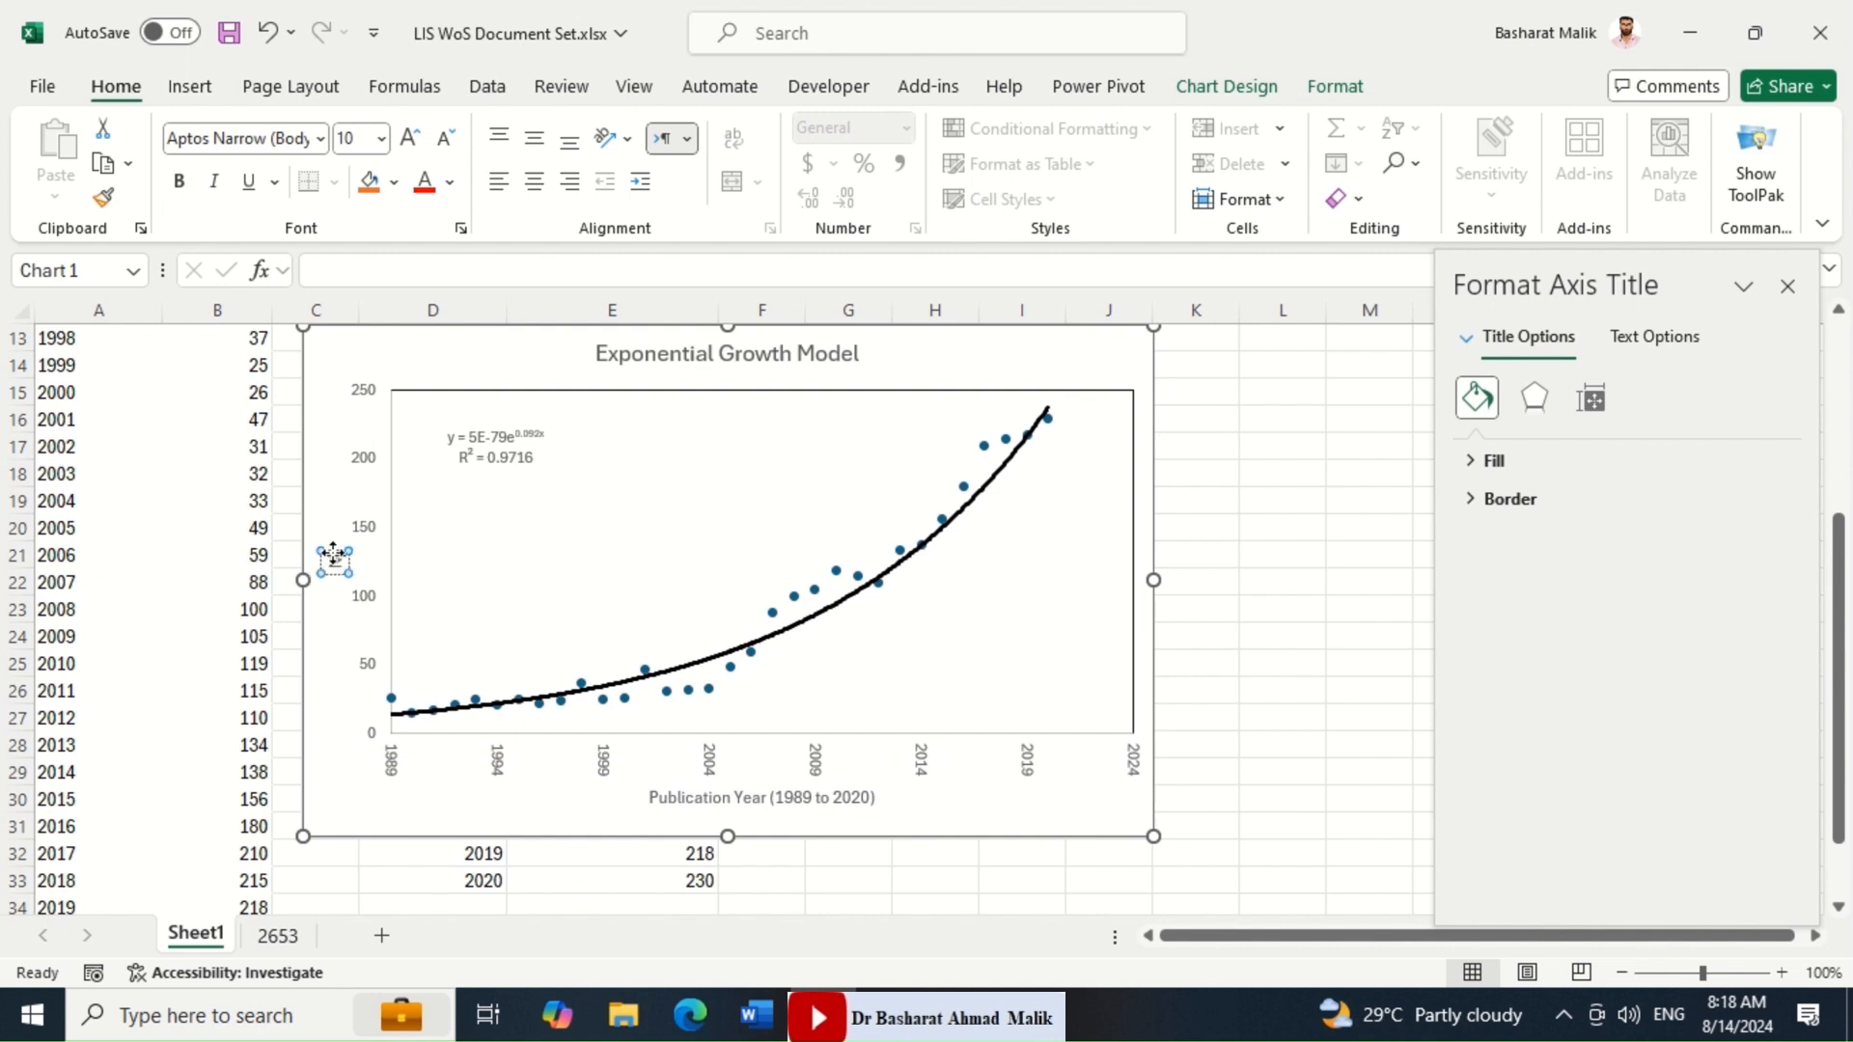
{"action": "type", "text": " Pu"}
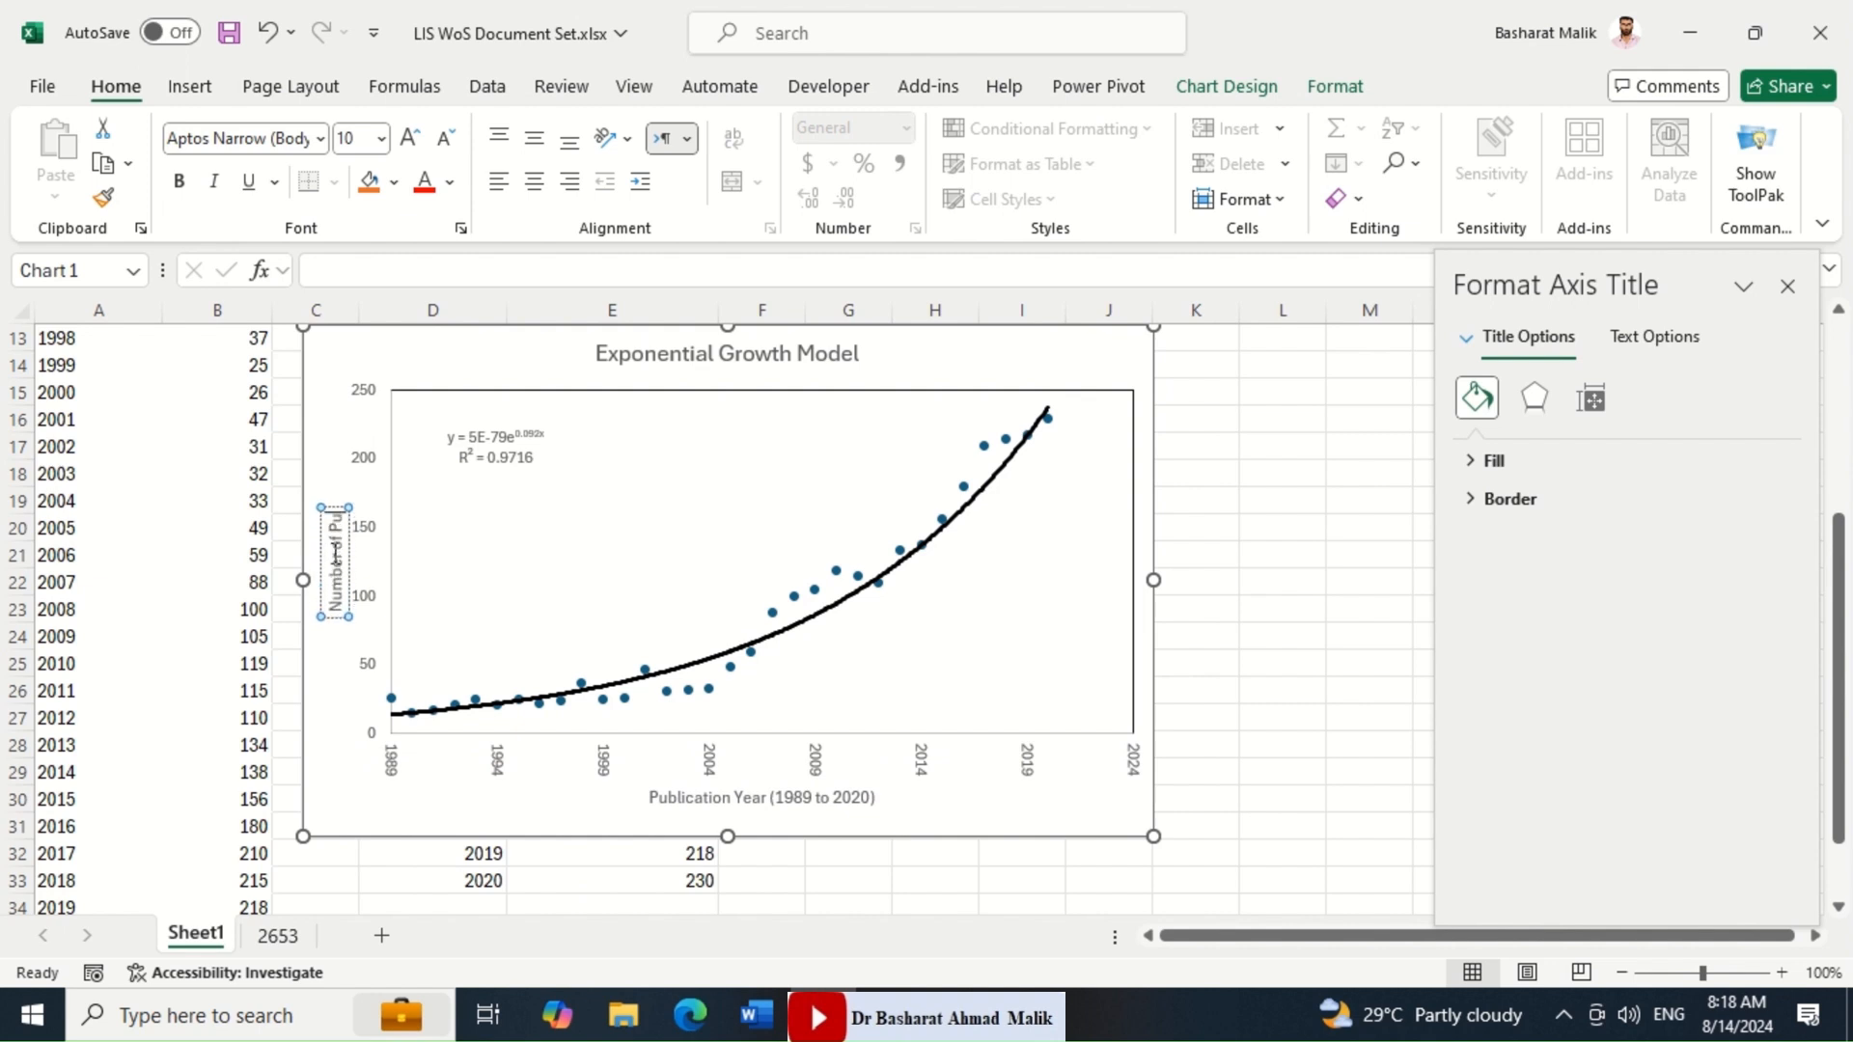
{"action": "type", "text": "blications"}
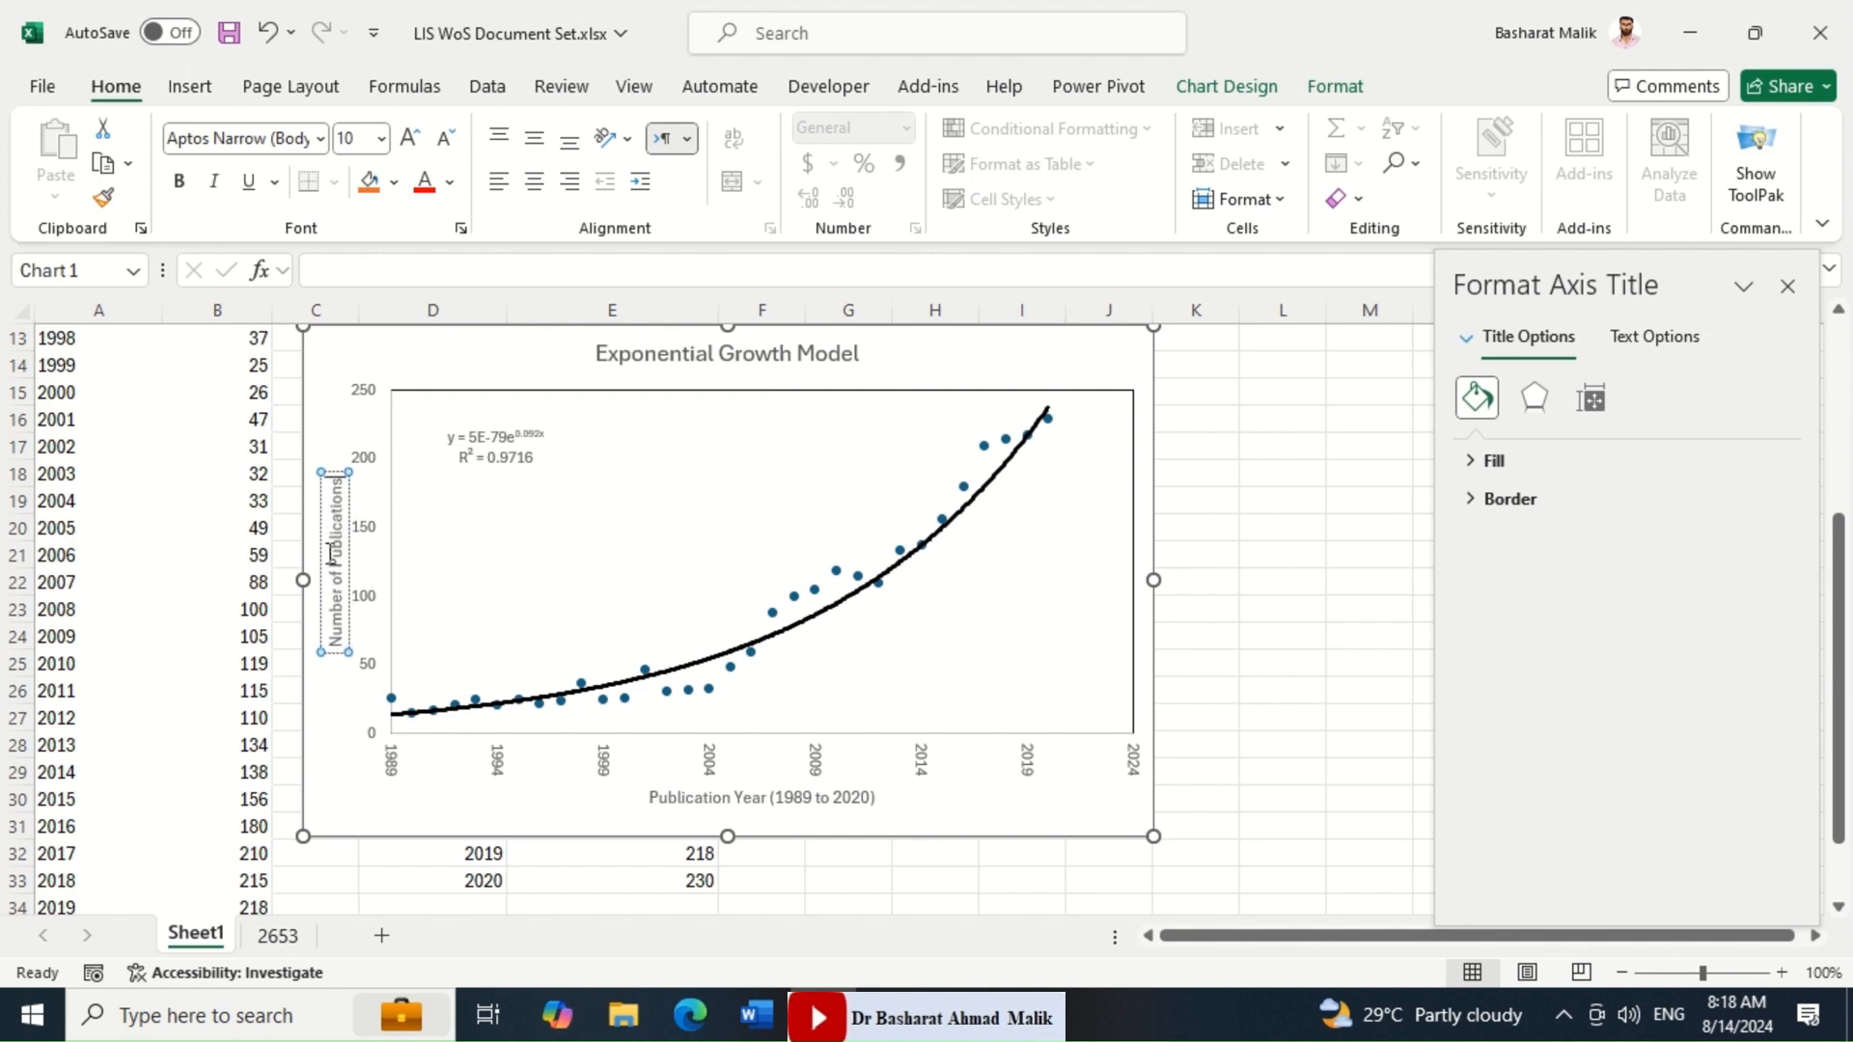
Narrow the plot area from its left edge and move the vertical axis title slightly left, away from the axis labels.
{"action": "left_click", "coordinate": [384, 558]}
{"action": "left_click_drag", "start_coordinate": [393, 568], "coordinate": [414, 567]}
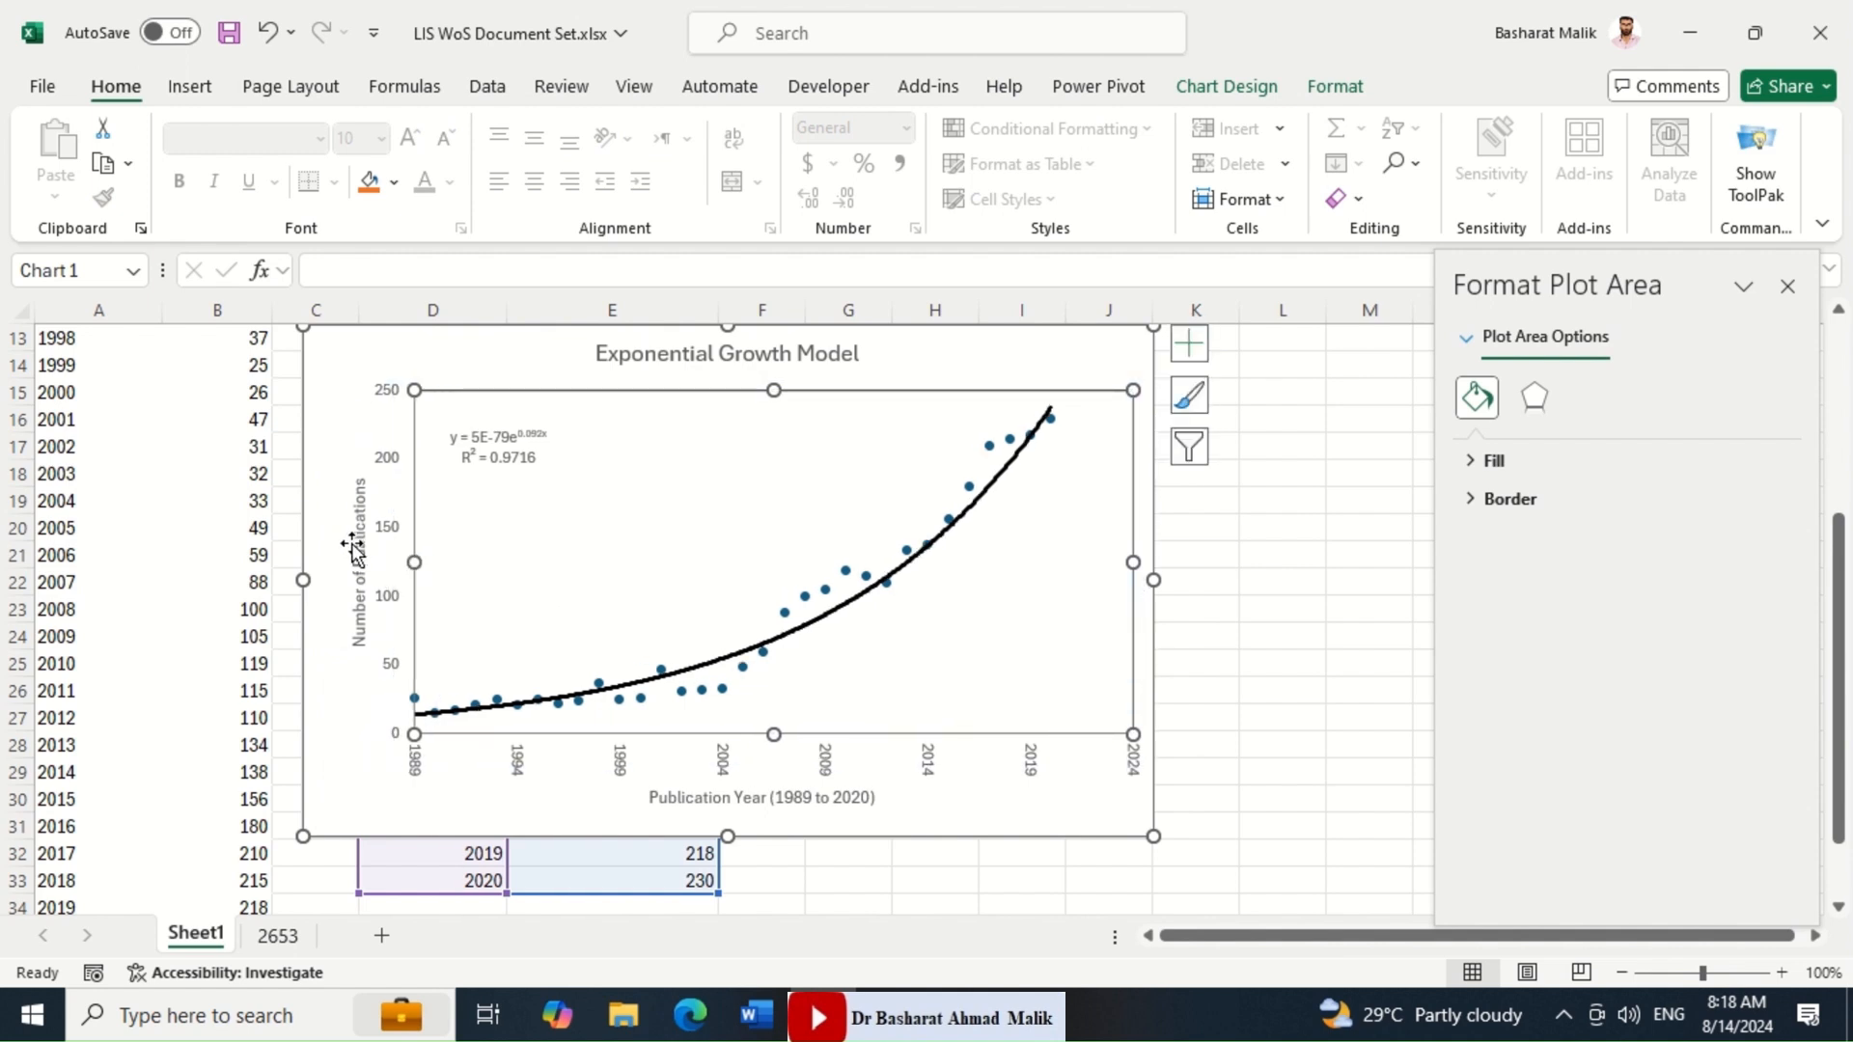
{"action": "left_click", "coordinate": [350, 538]}
{"action": "left_click_drag", "start_coordinate": [343, 535], "coordinate": [327, 533]}
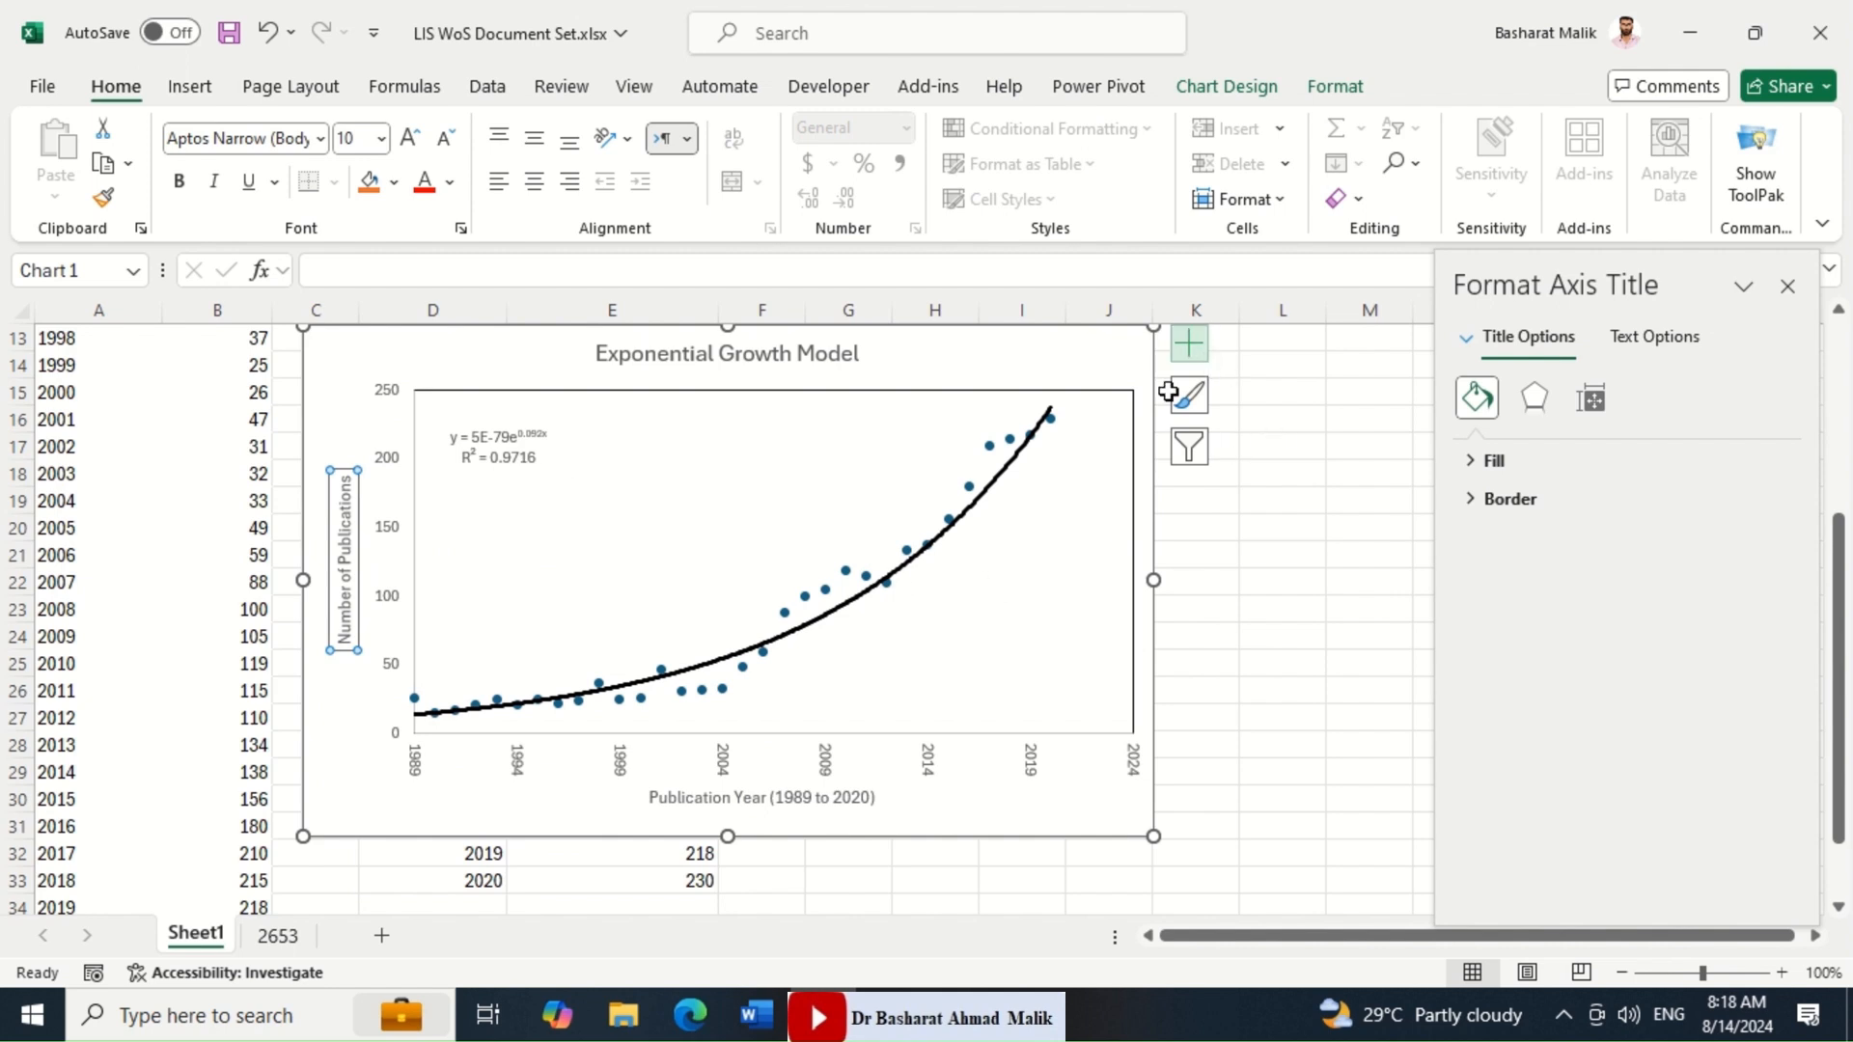
Add a legend to the chart with the Top position and move it down inside the plot area.
{"action": "left_click", "coordinate": [1199, 357]}
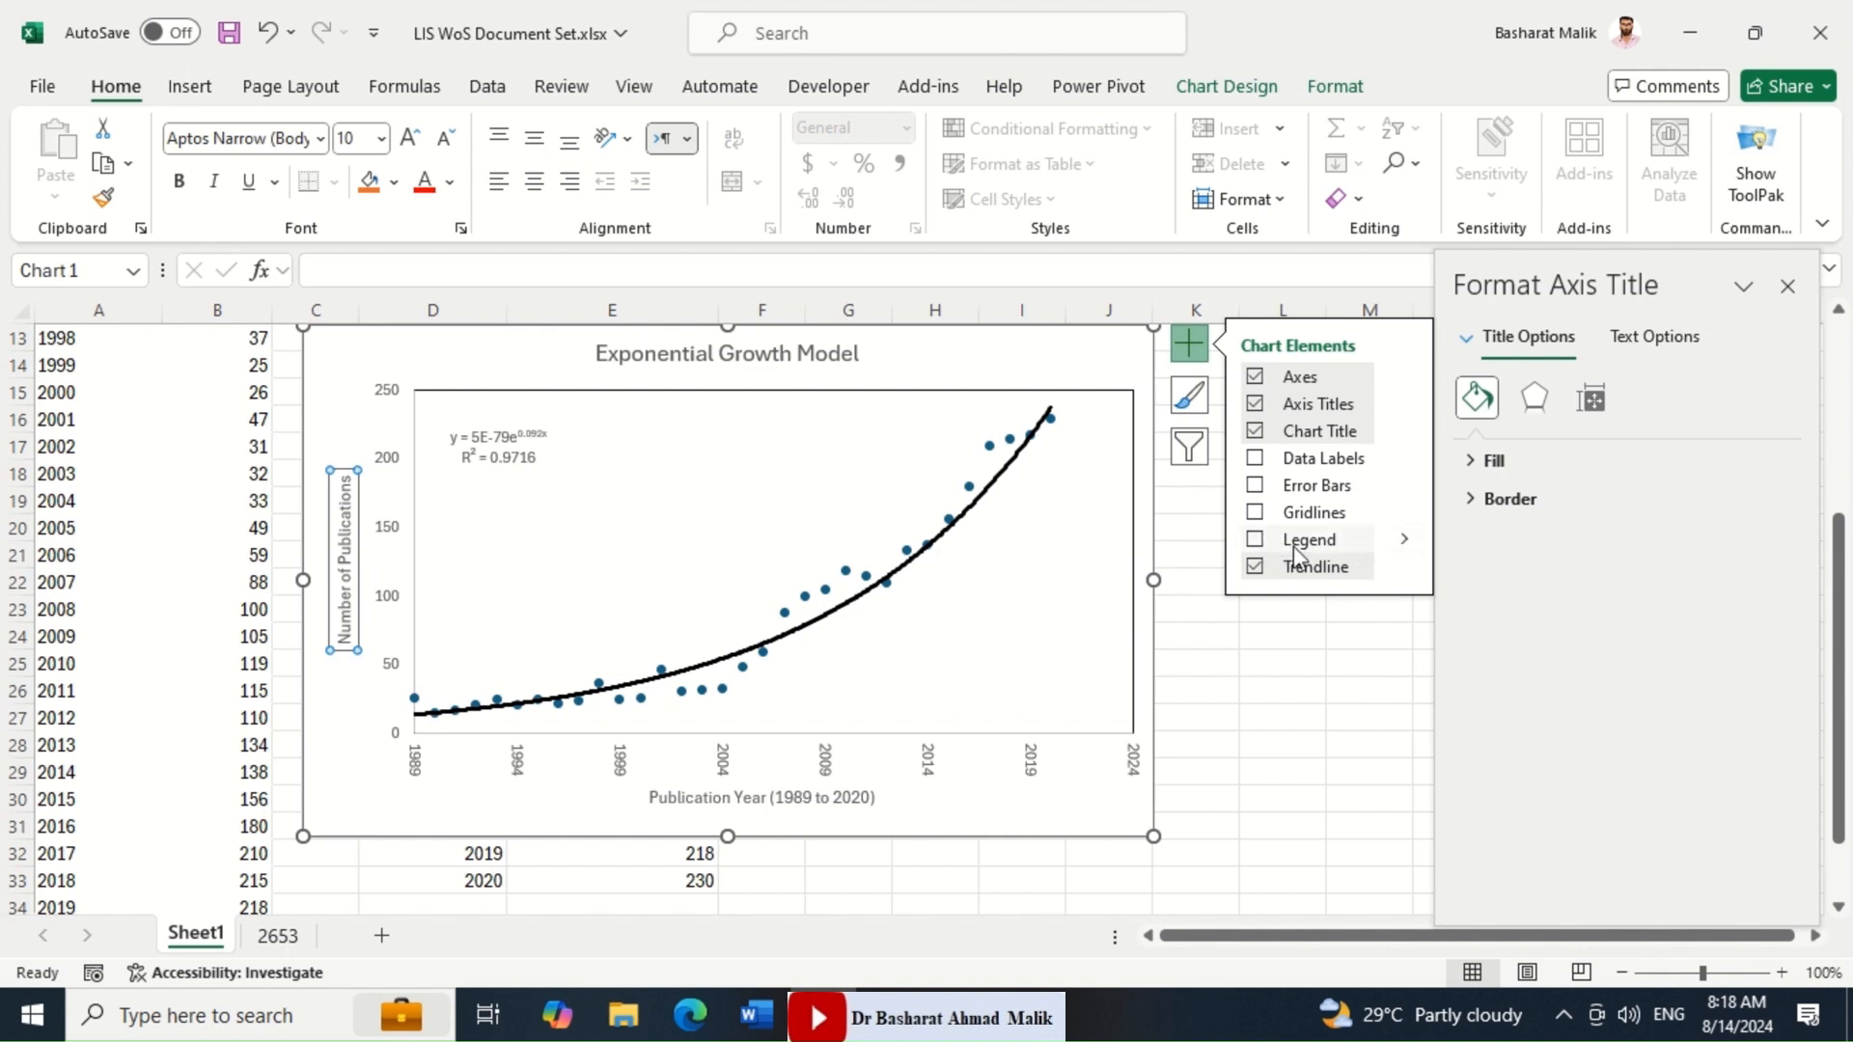
{"action": "left_click", "coordinate": [1405, 540]}
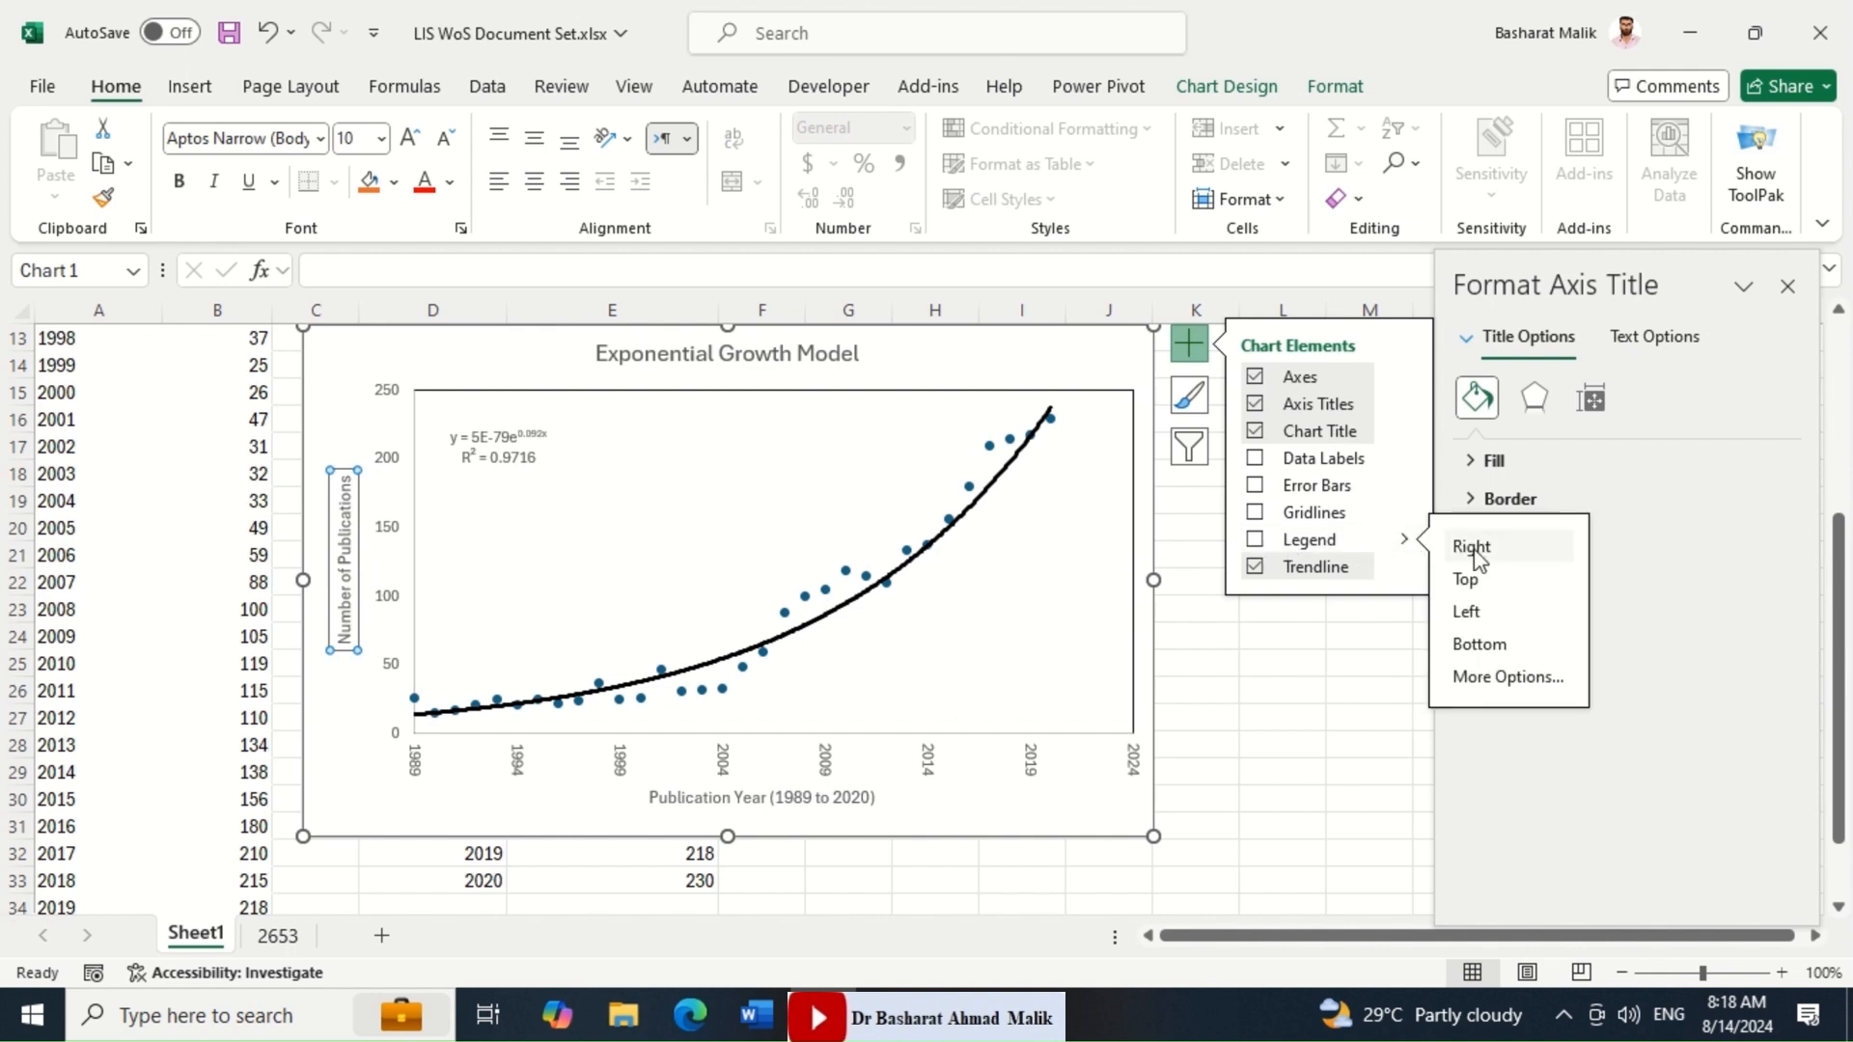
{"action": "left_click", "coordinate": [1472, 584]}
{"action": "left_click", "coordinate": [754, 389]}
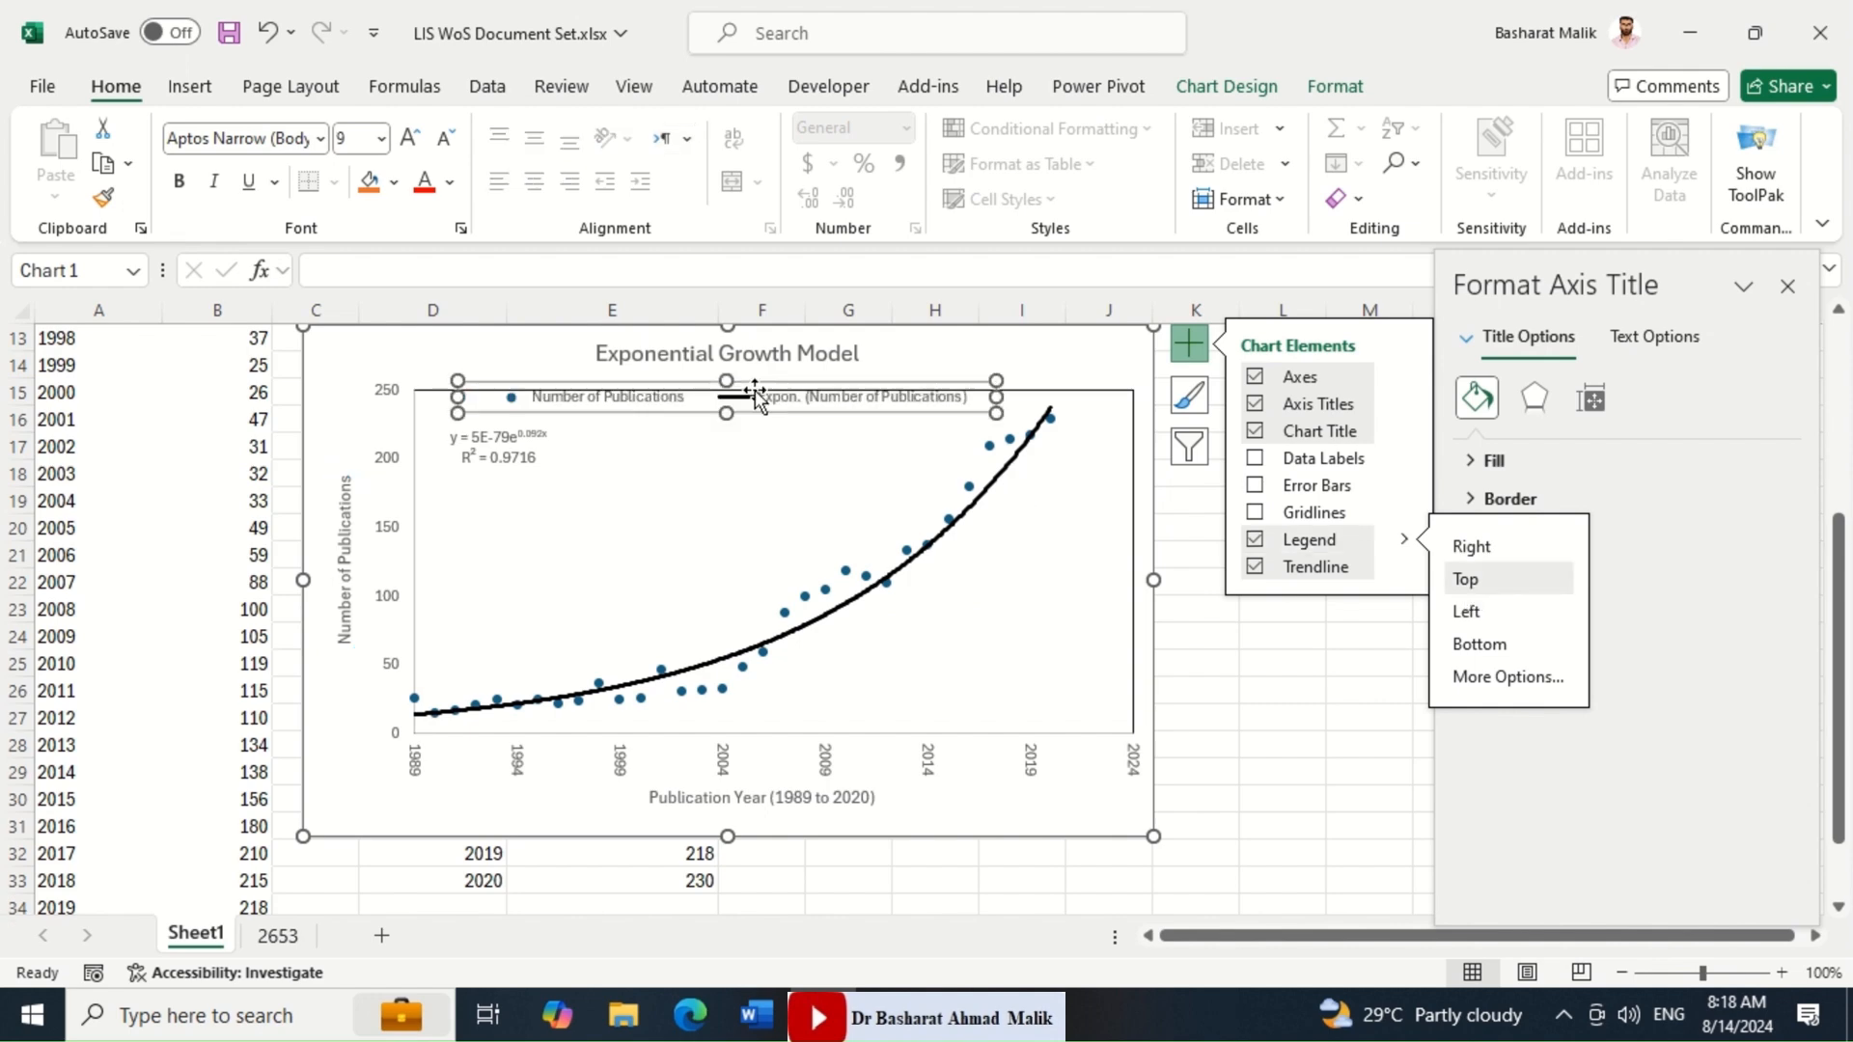
{"action": "left_click_drag", "start_coordinate": [753, 381], "coordinate": [752, 401]}
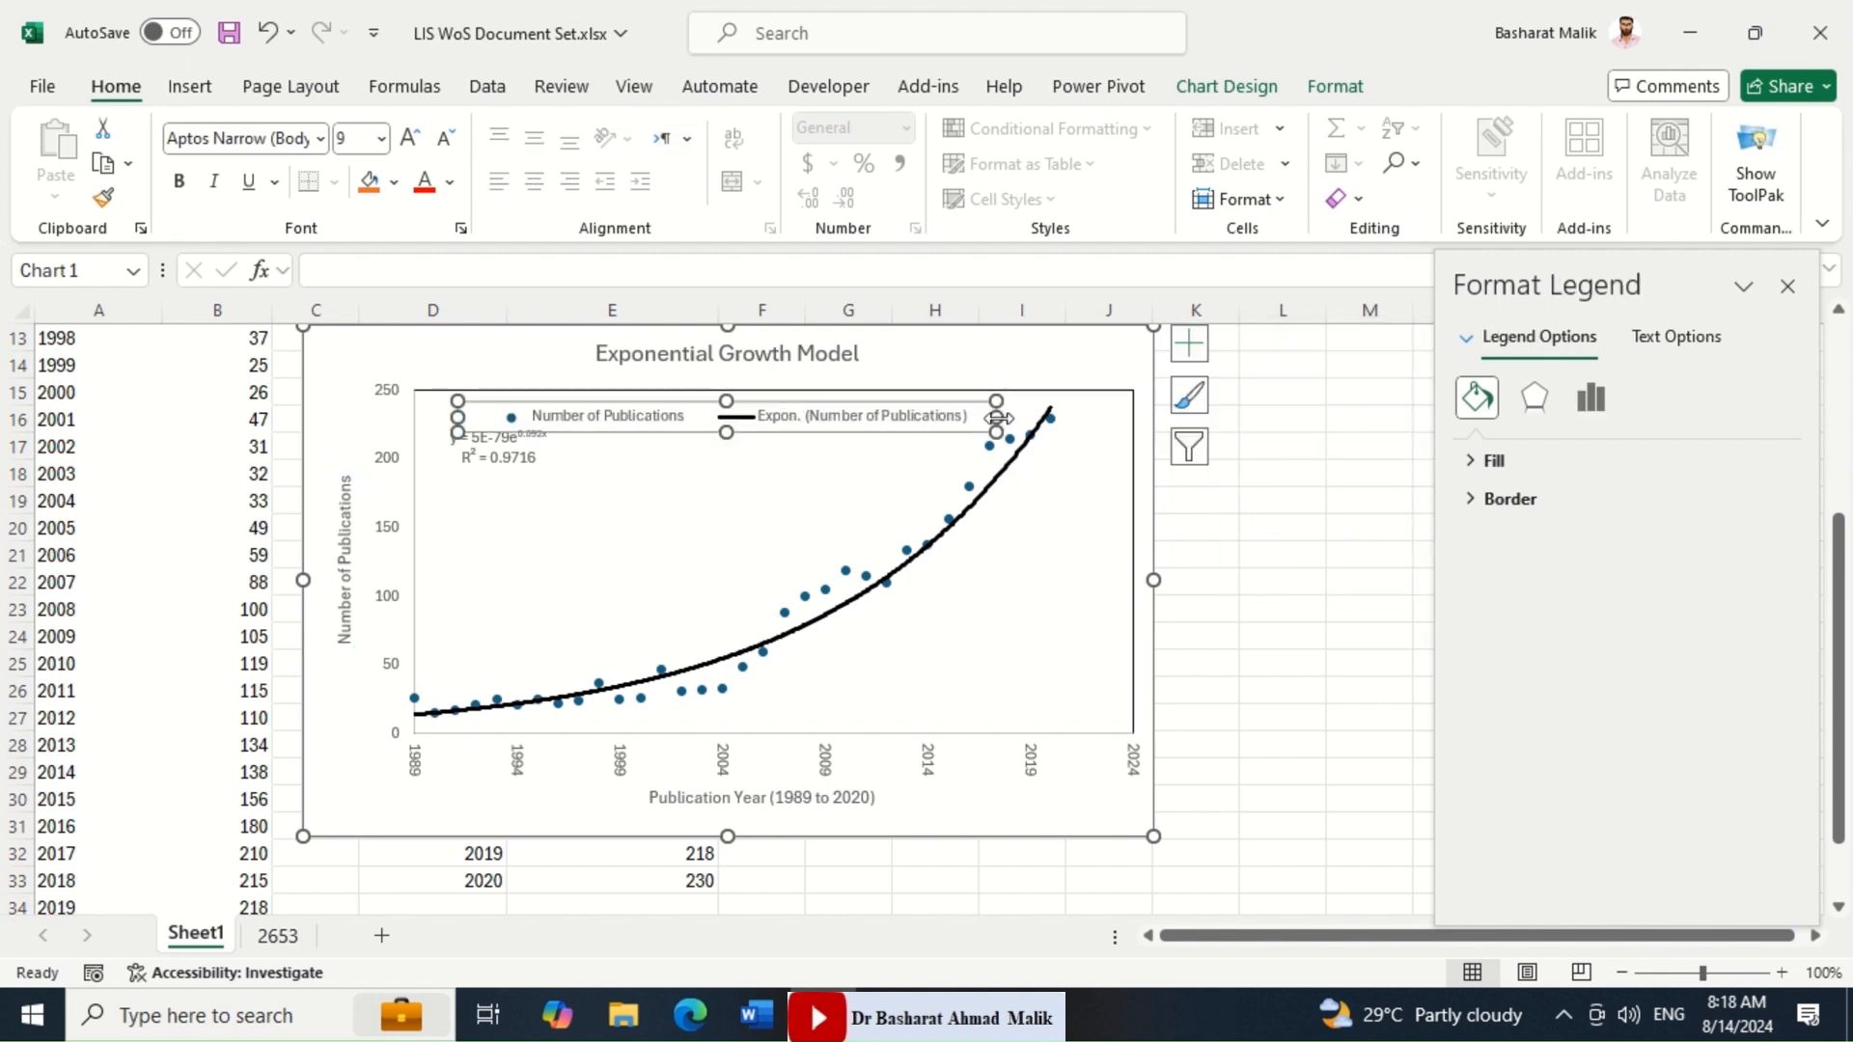
Resize the legend so its two entries stack, and place it inside the plot area beside the trendline equation.
{"action": "left_click_drag", "start_coordinate": [997, 417], "coordinate": [865, 417]}
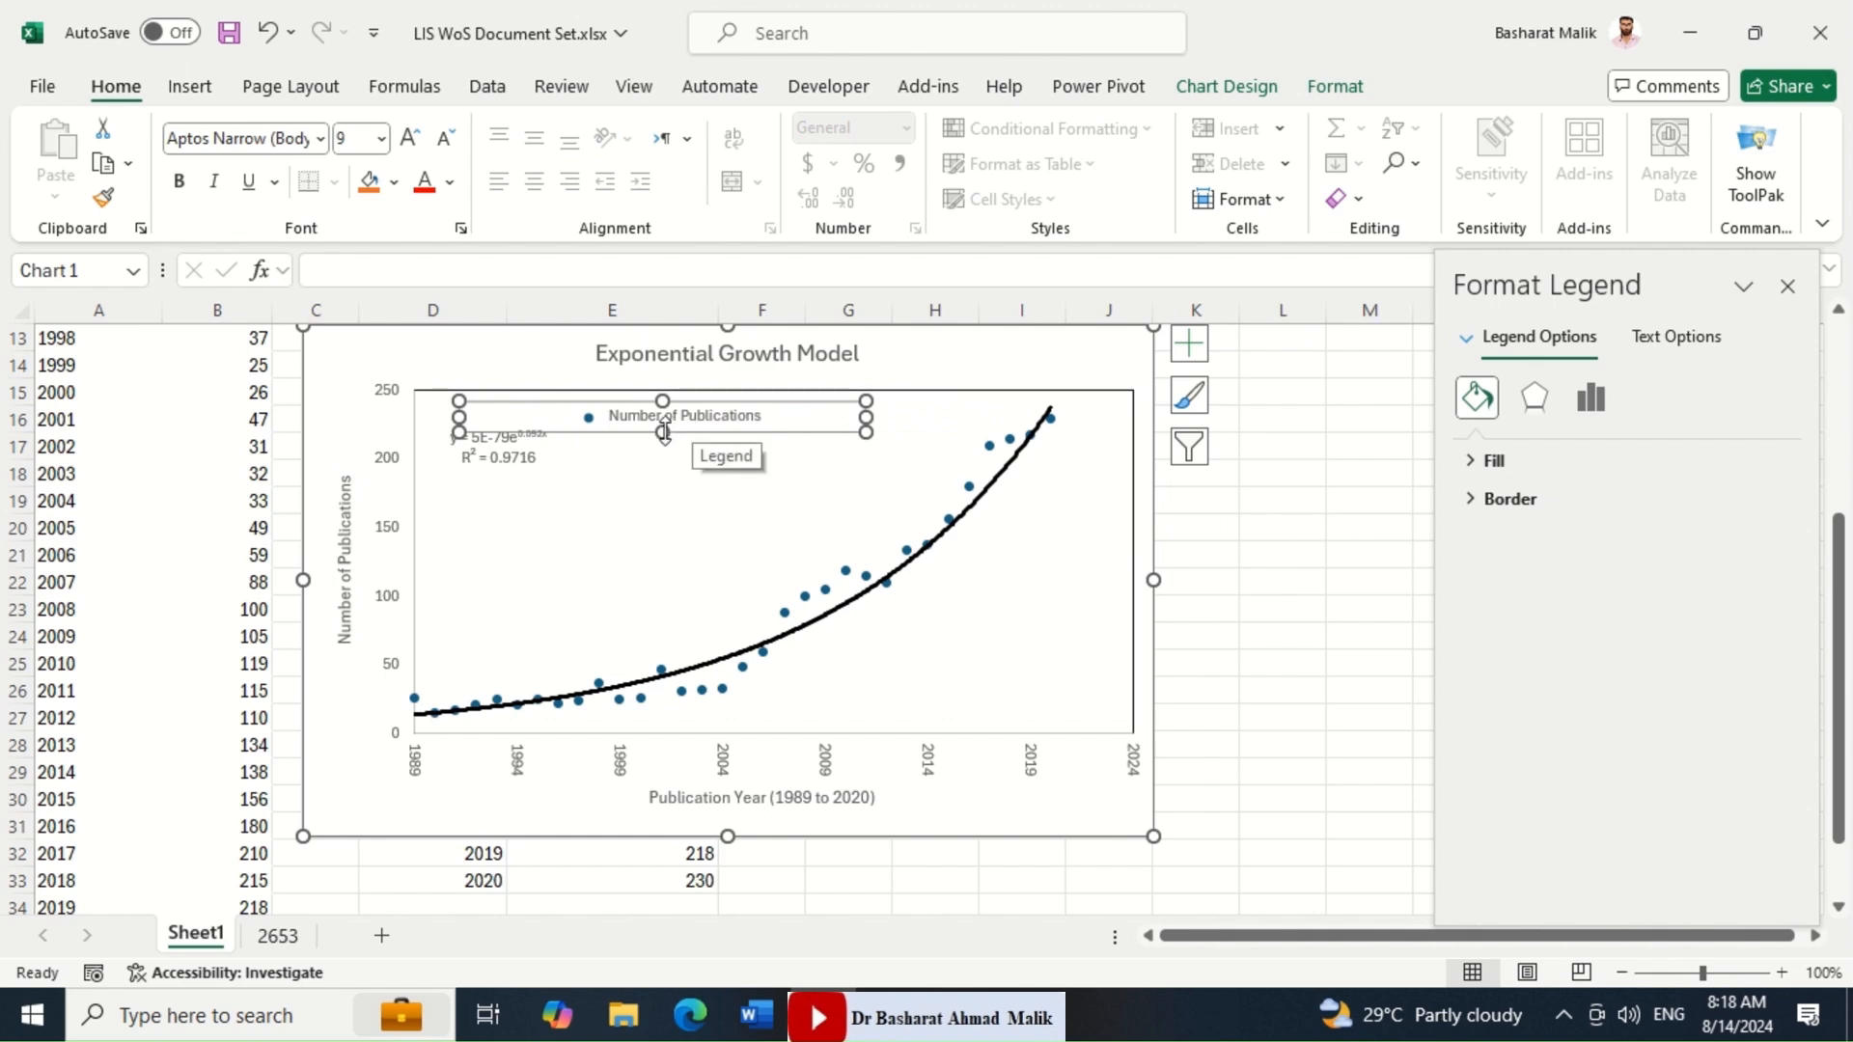
{"action": "left_click_drag", "start_coordinate": [664, 463], "coordinate": [664, 468]}
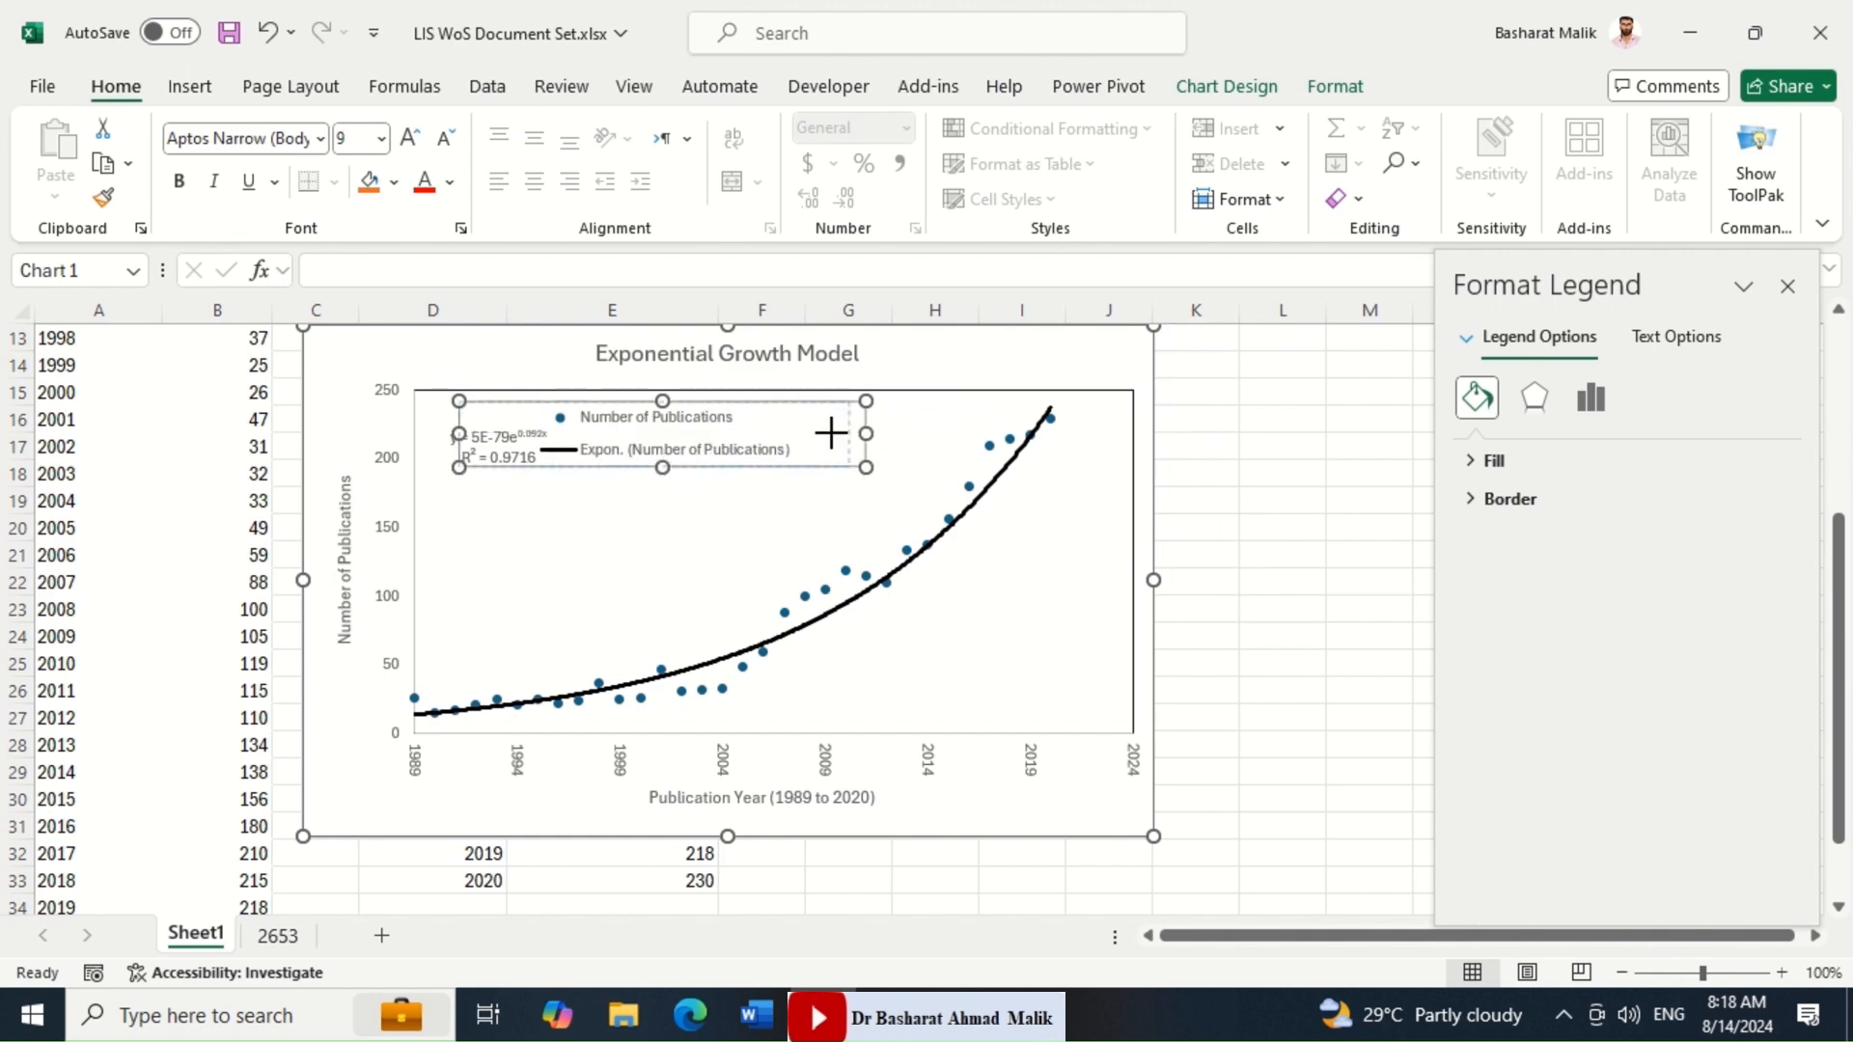
{"action": "left_click_drag", "start_coordinate": [804, 434], "coordinate": [802, 434]}
{"action": "left_click_drag", "start_coordinate": [669, 399], "coordinate": [802, 410]}
{"action": "left_click_drag", "start_coordinate": [765, 478], "coordinate": [765, 464]}
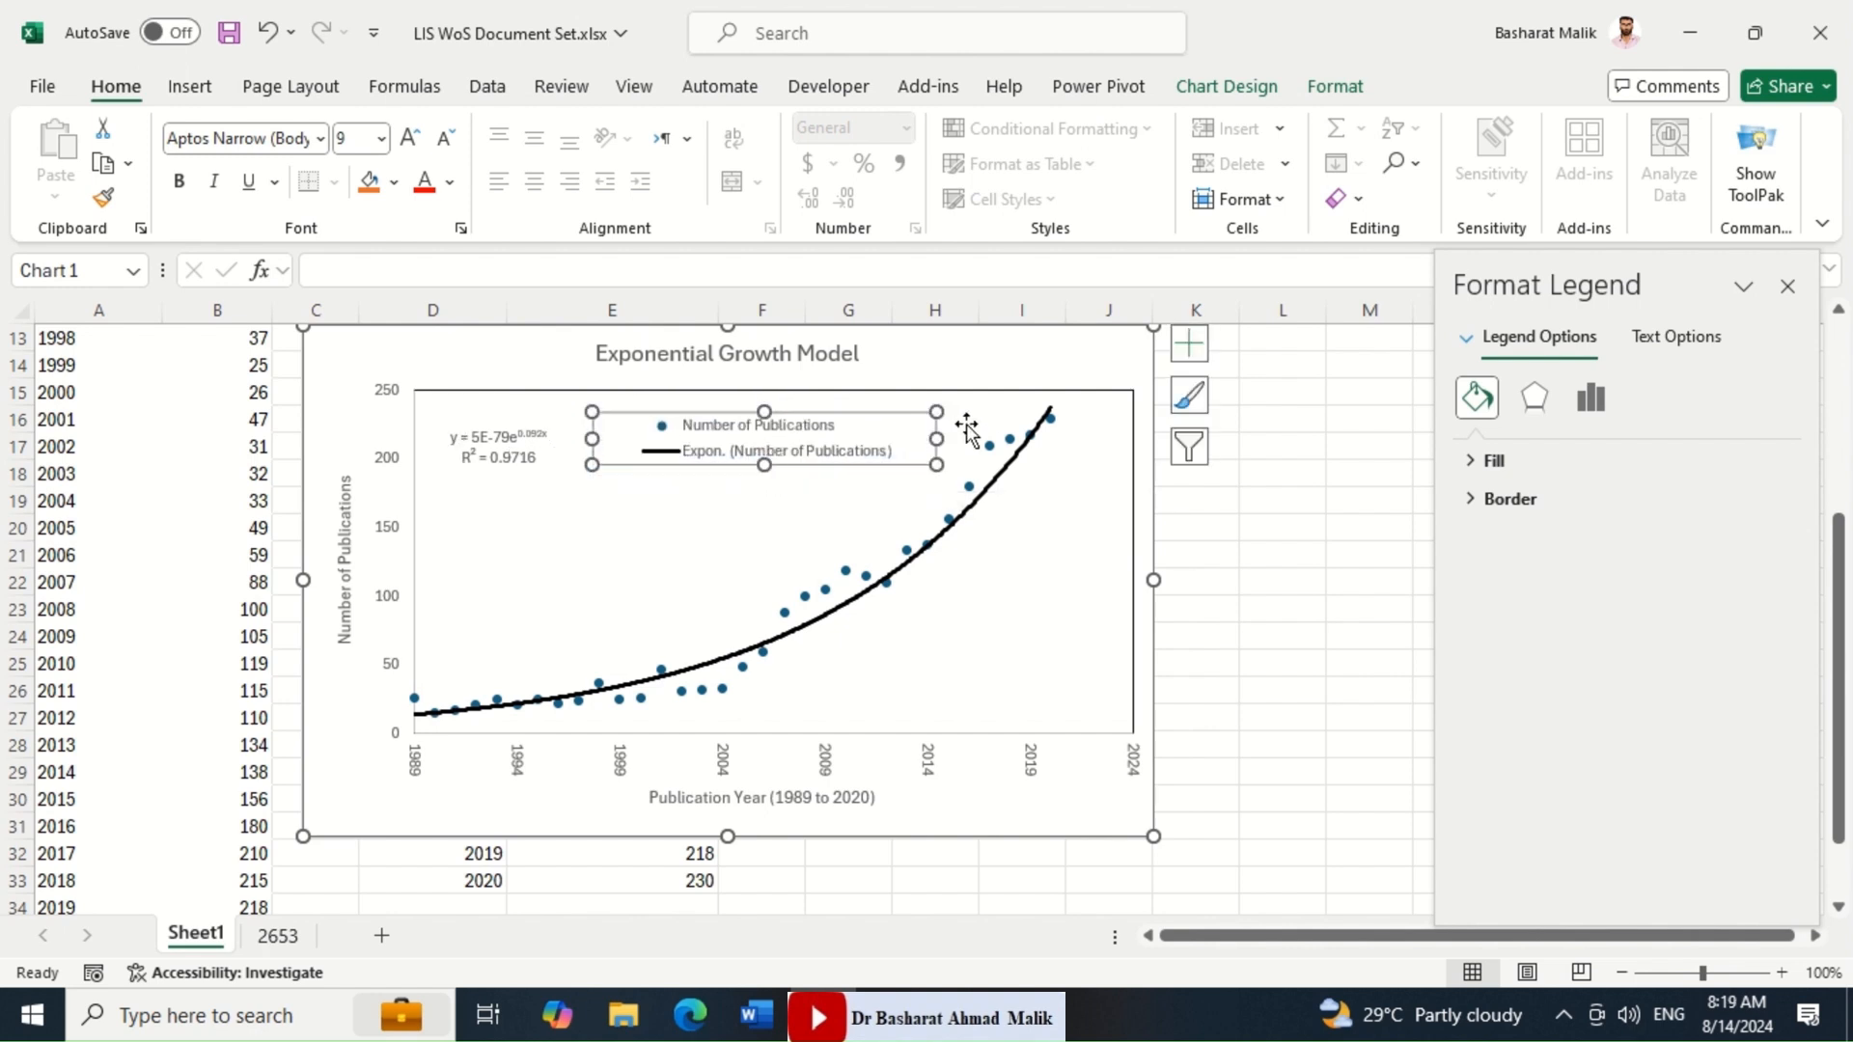
{"action": "left_click_drag", "start_coordinate": [936, 438], "coordinate": [918, 439]}
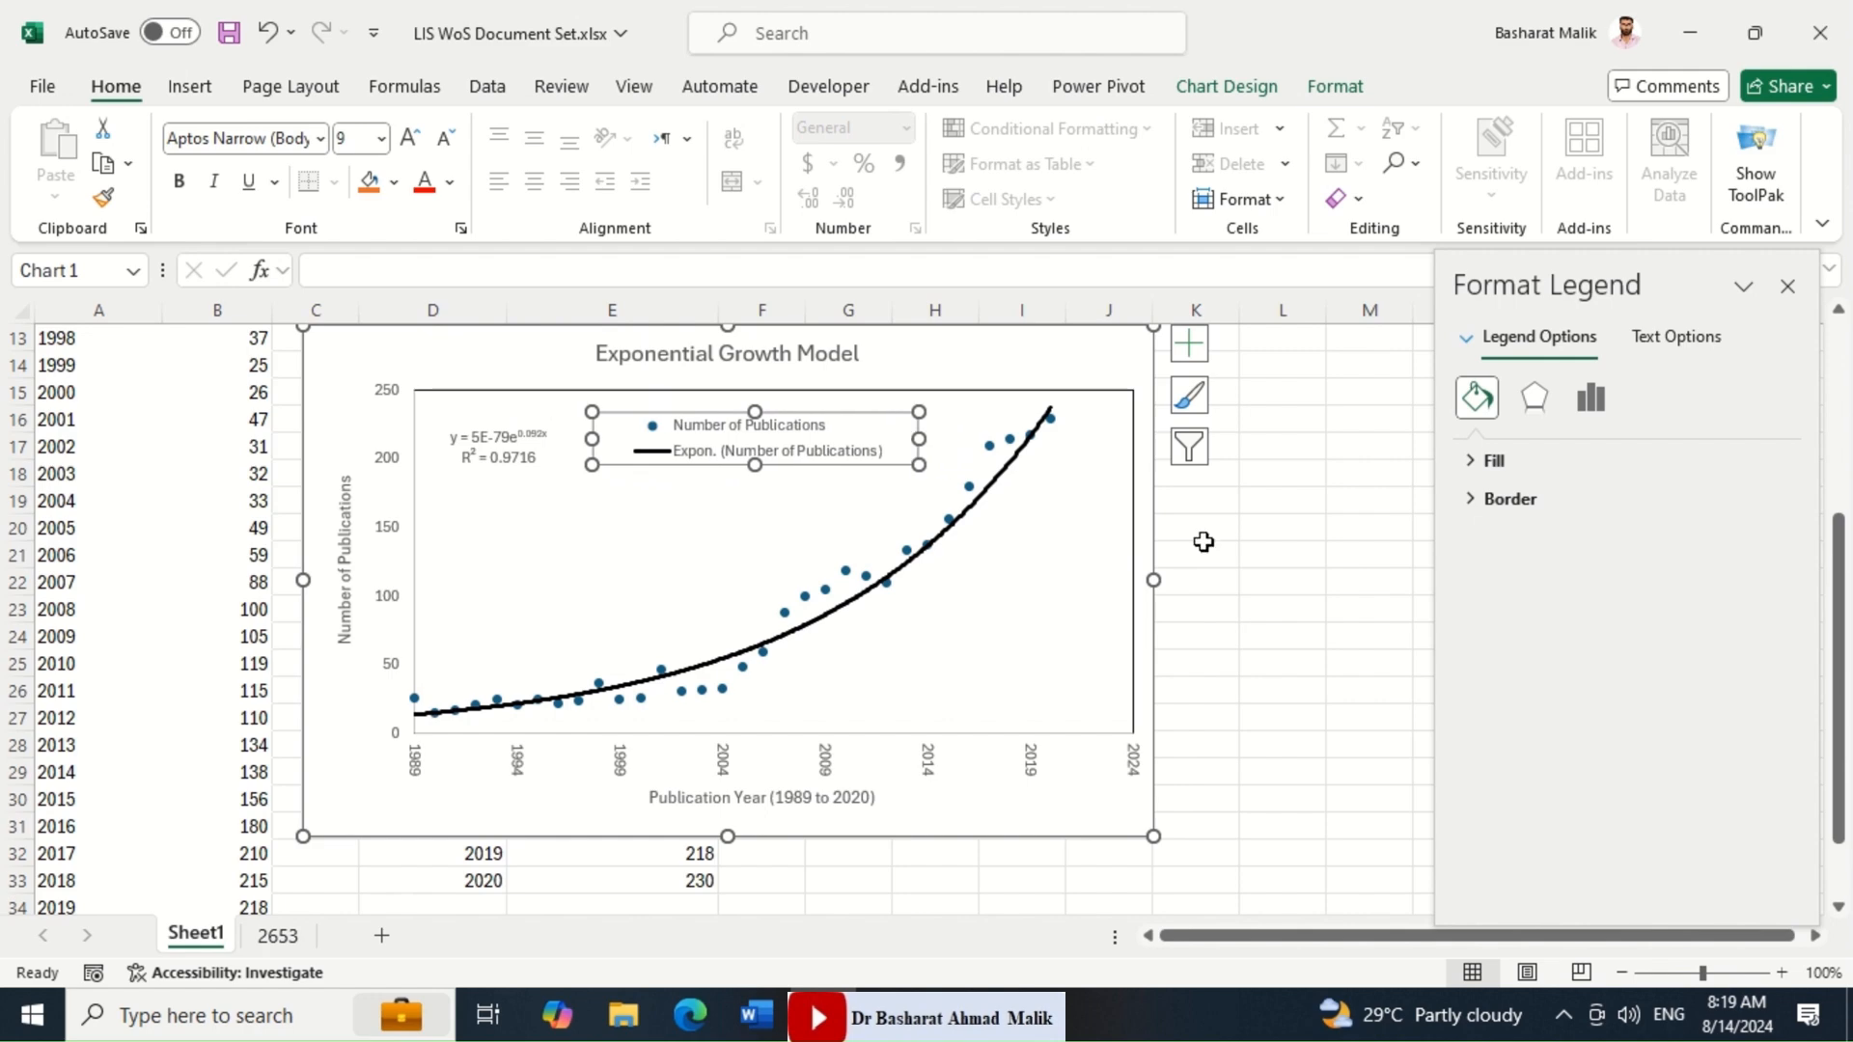
Deselect the chart, close the formatting pane and switch the workbook to full-screen mode.
{"action": "left_click", "coordinate": [1357, 608]}
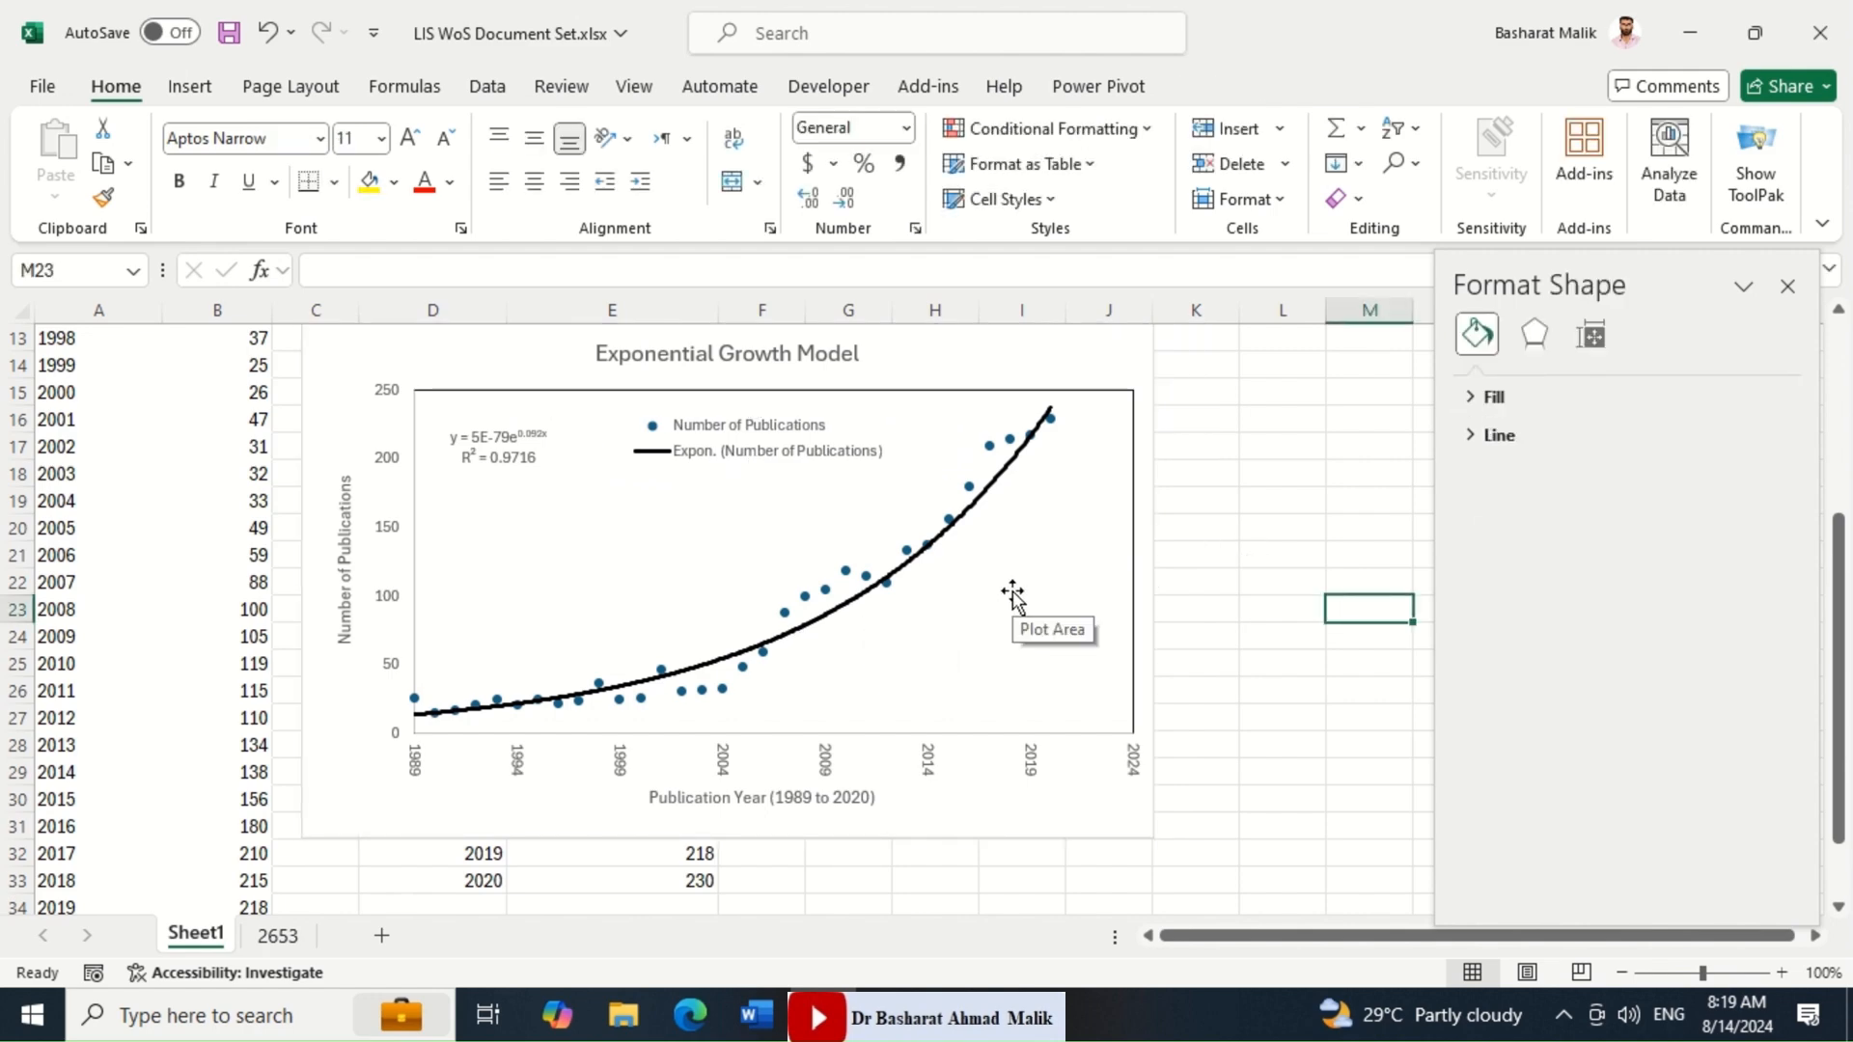
{"action": "left_click", "coordinate": [1788, 286]}
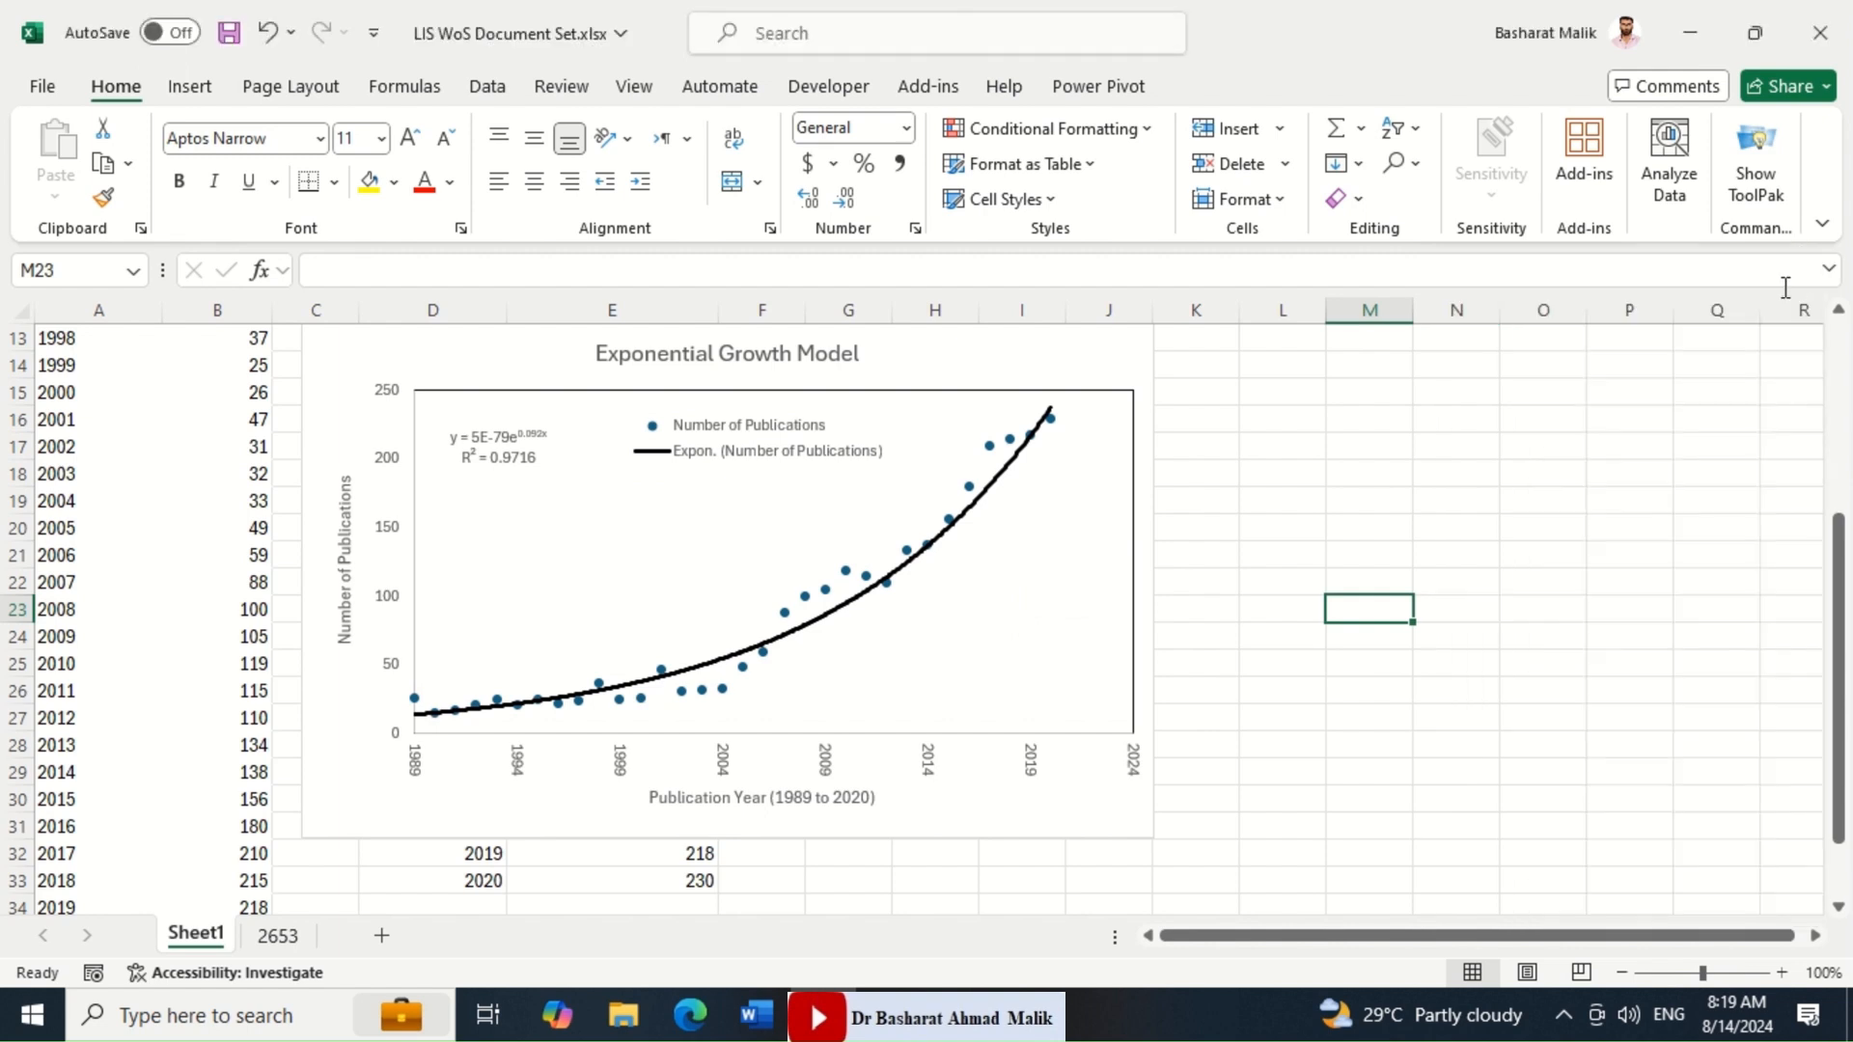
{"action": "left_click", "coordinate": [1821, 224]}
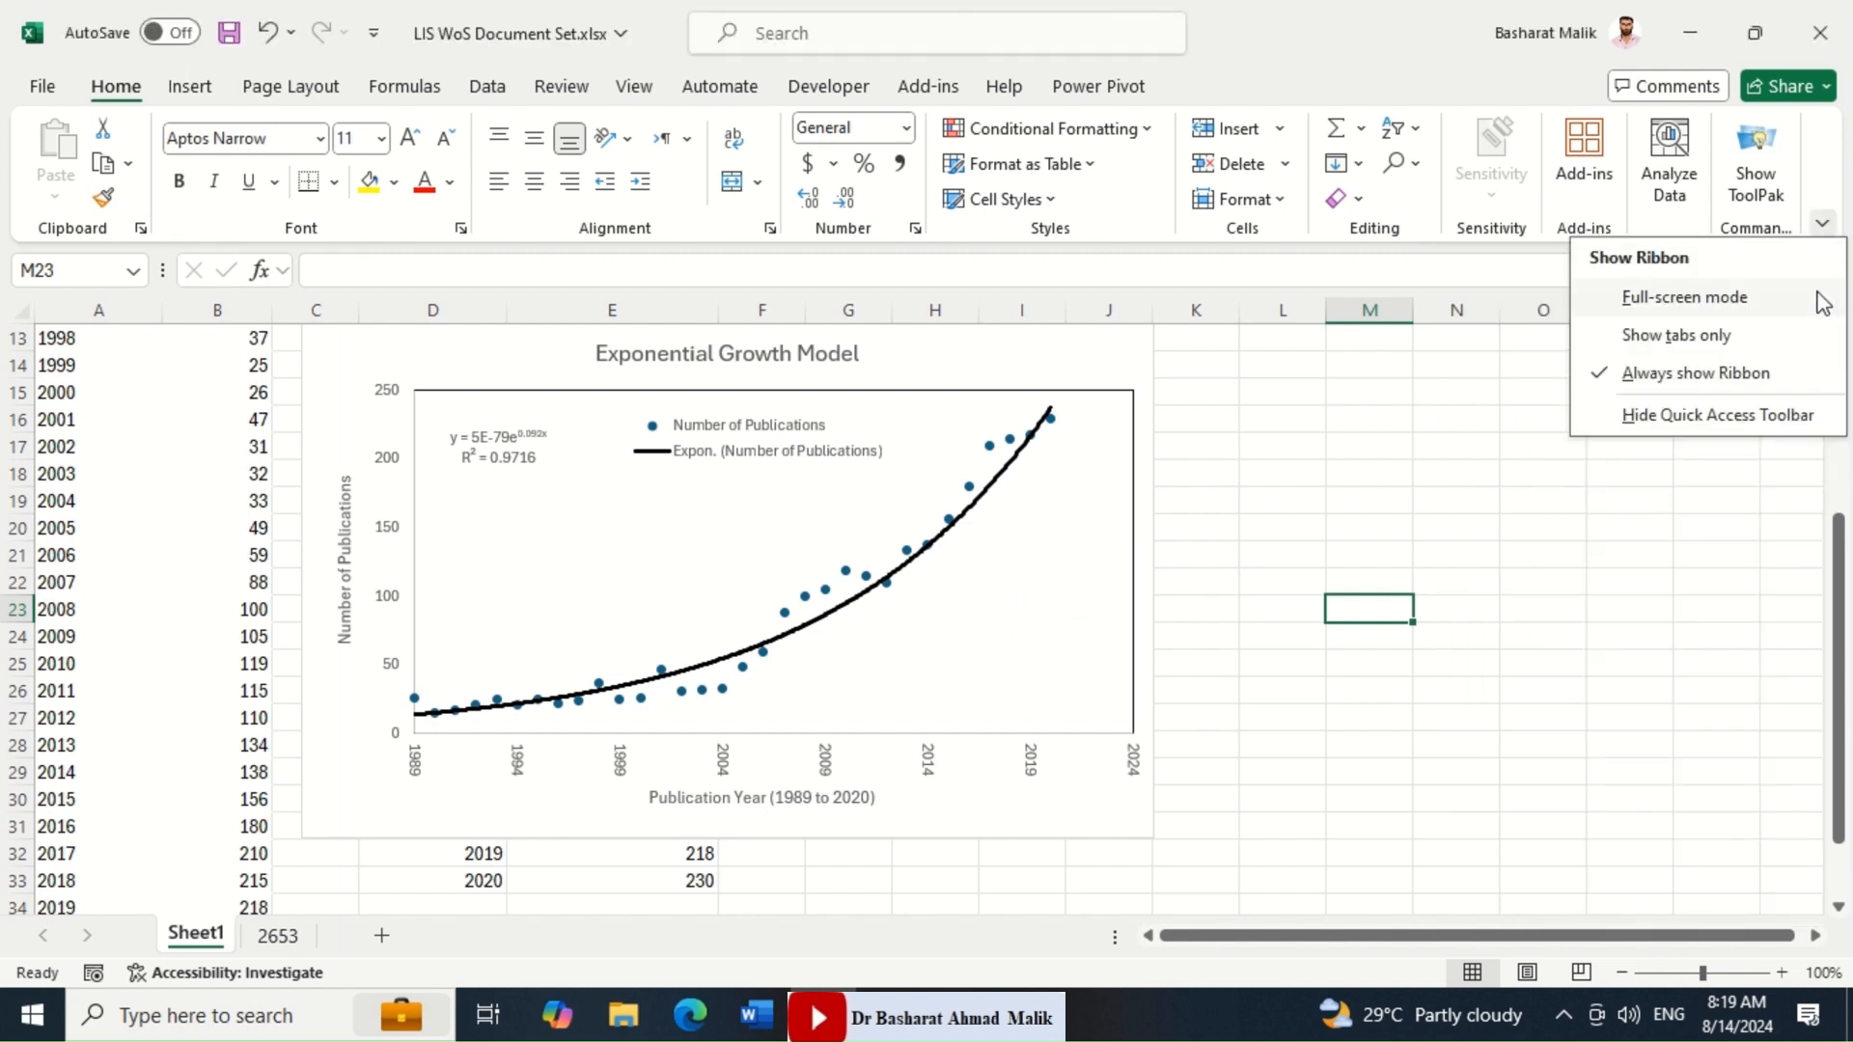
{"action": "left_click", "coordinate": [1691, 298]}
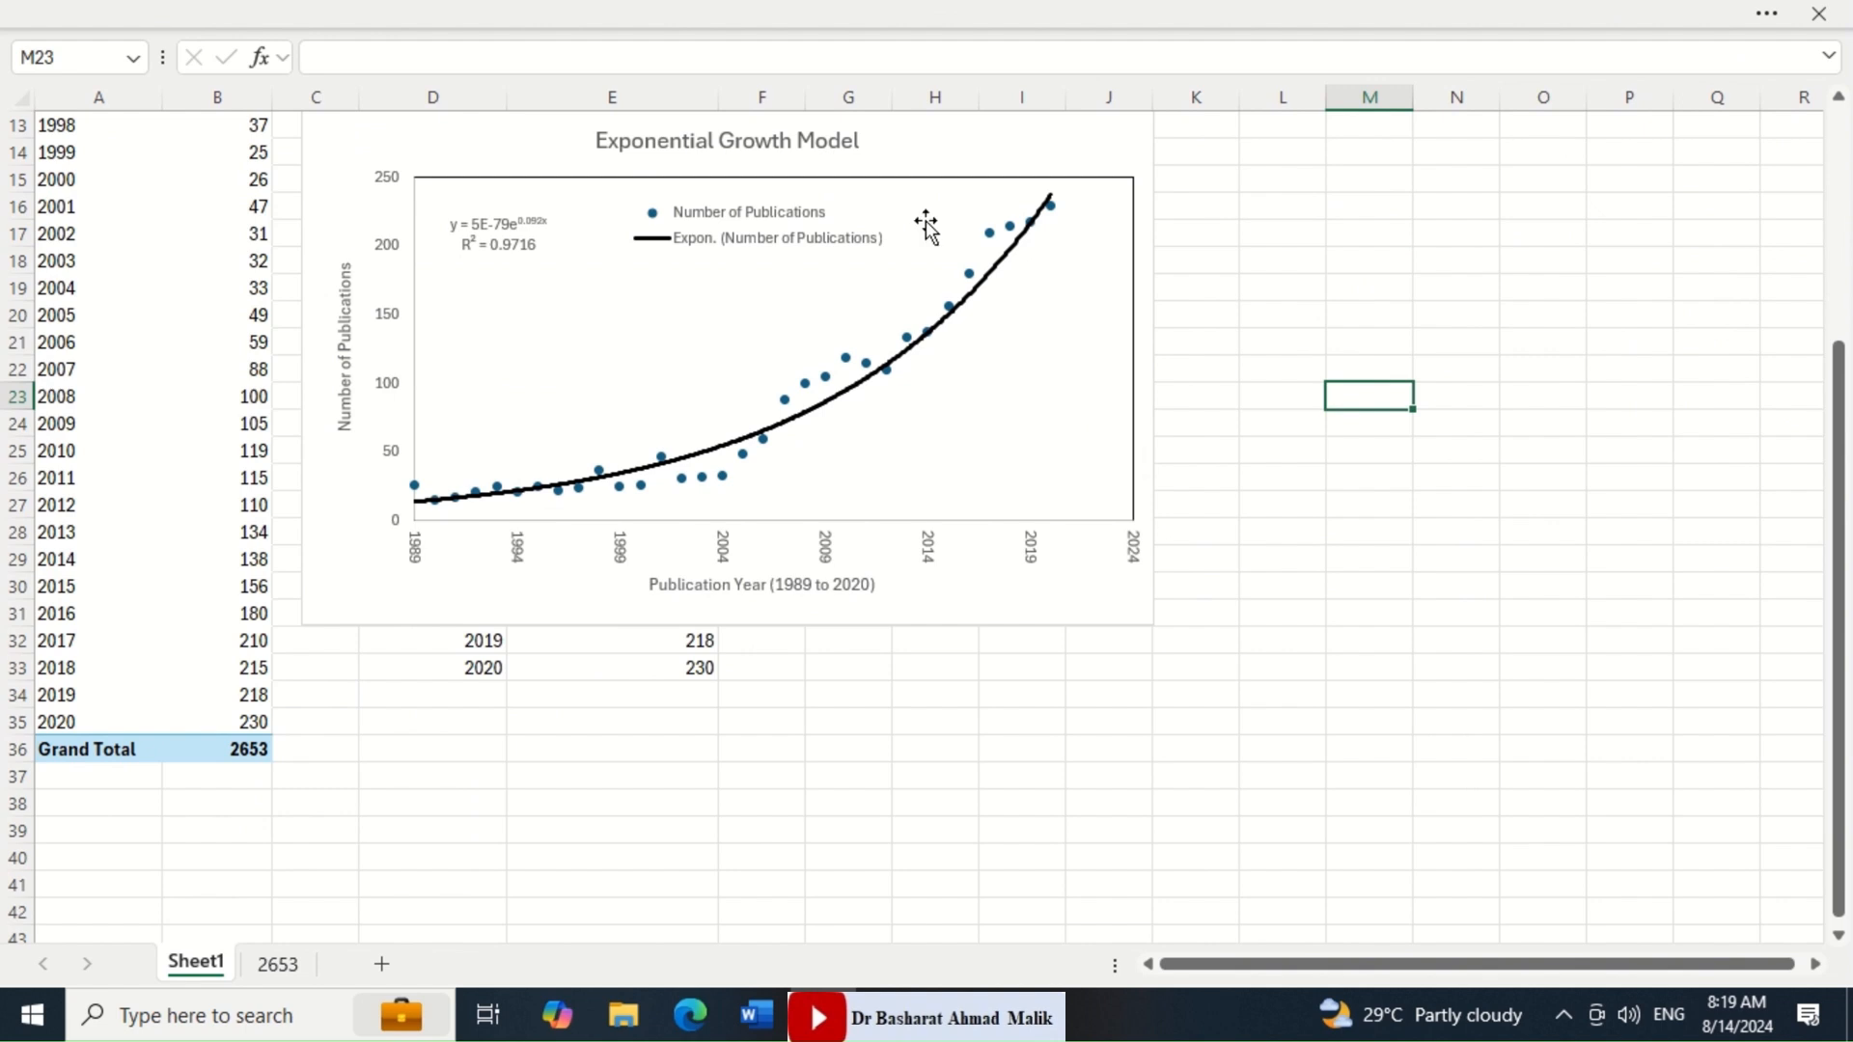
Move the chart right and up, clear of the data table, so it starts at about column J, row 7.
{"action": "left_click_drag", "start_coordinate": [918, 157], "coordinate": [1067, 194]}
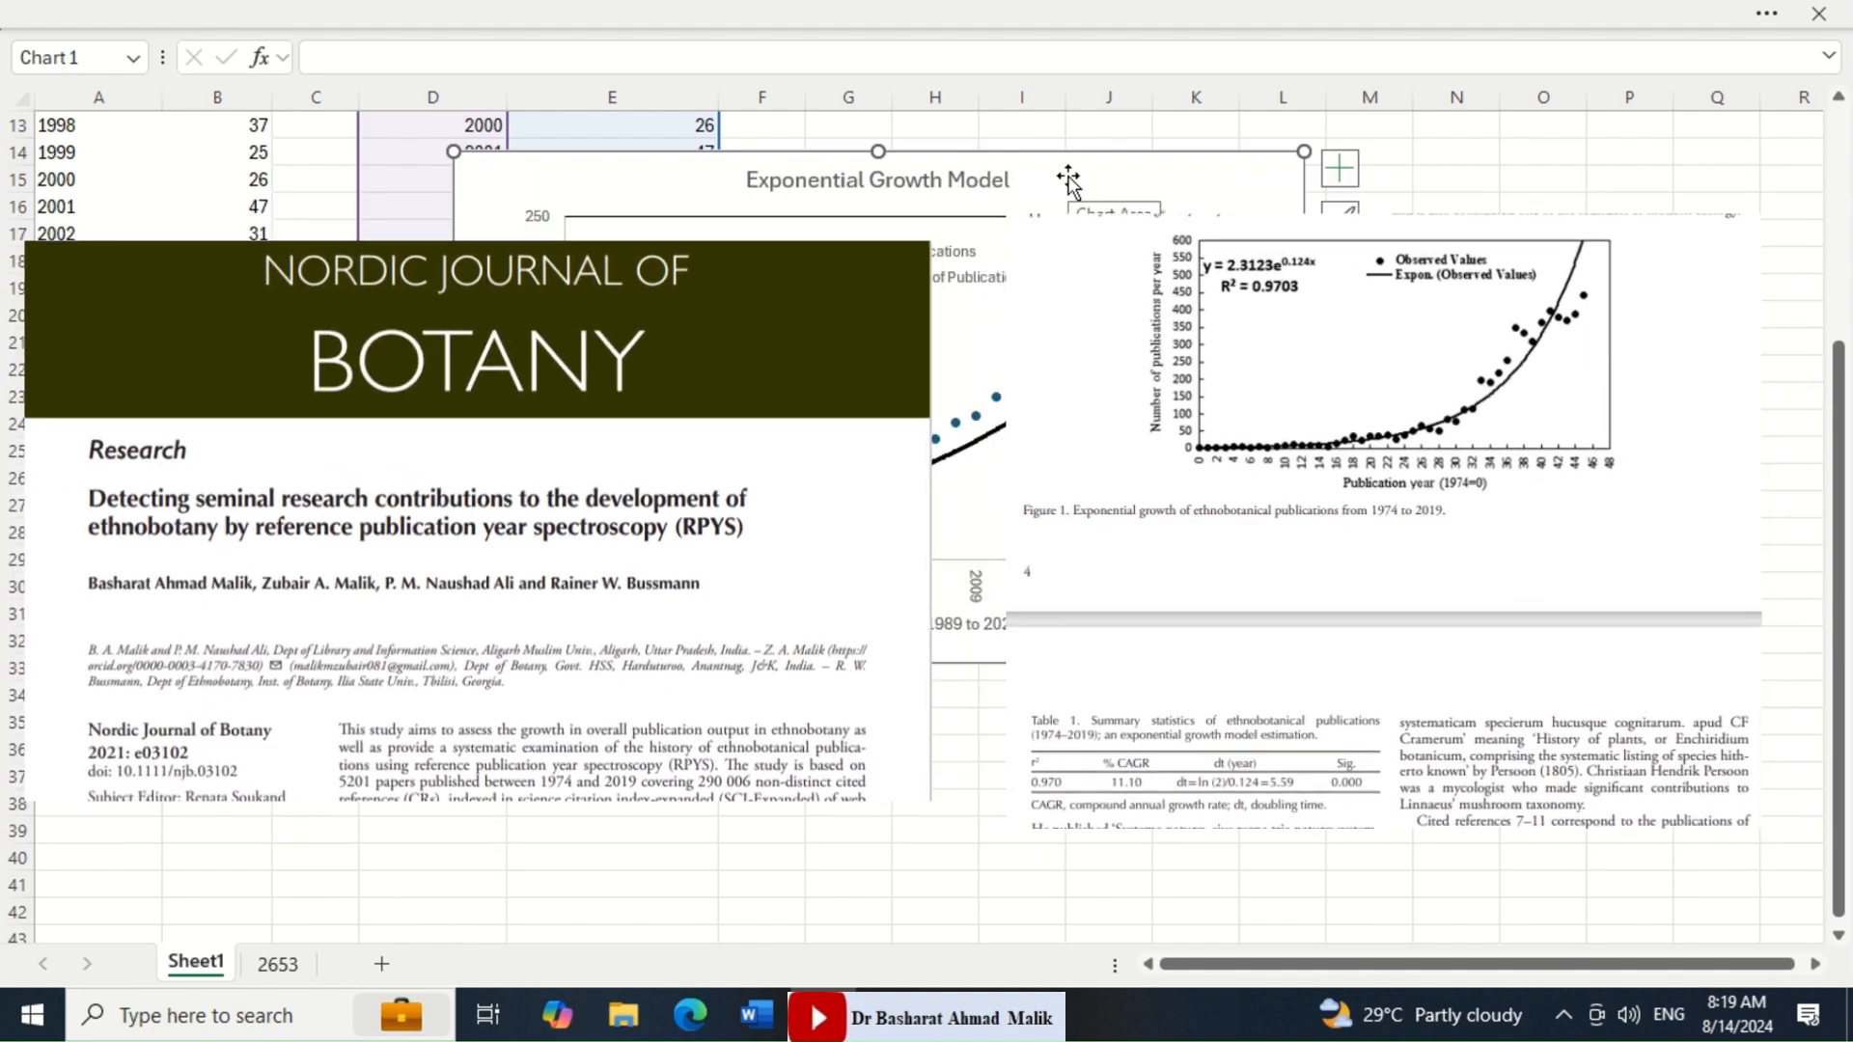
{"action": "left_click_drag", "start_coordinate": [1067, 174], "coordinate": [1310, 244]}
{"action": "left_click_drag", "start_coordinate": [1102, 240], "coordinate": [1062, 215]}
{"action": "left_click_drag", "start_coordinate": [1187, 219], "coordinate": [1499, 298]}
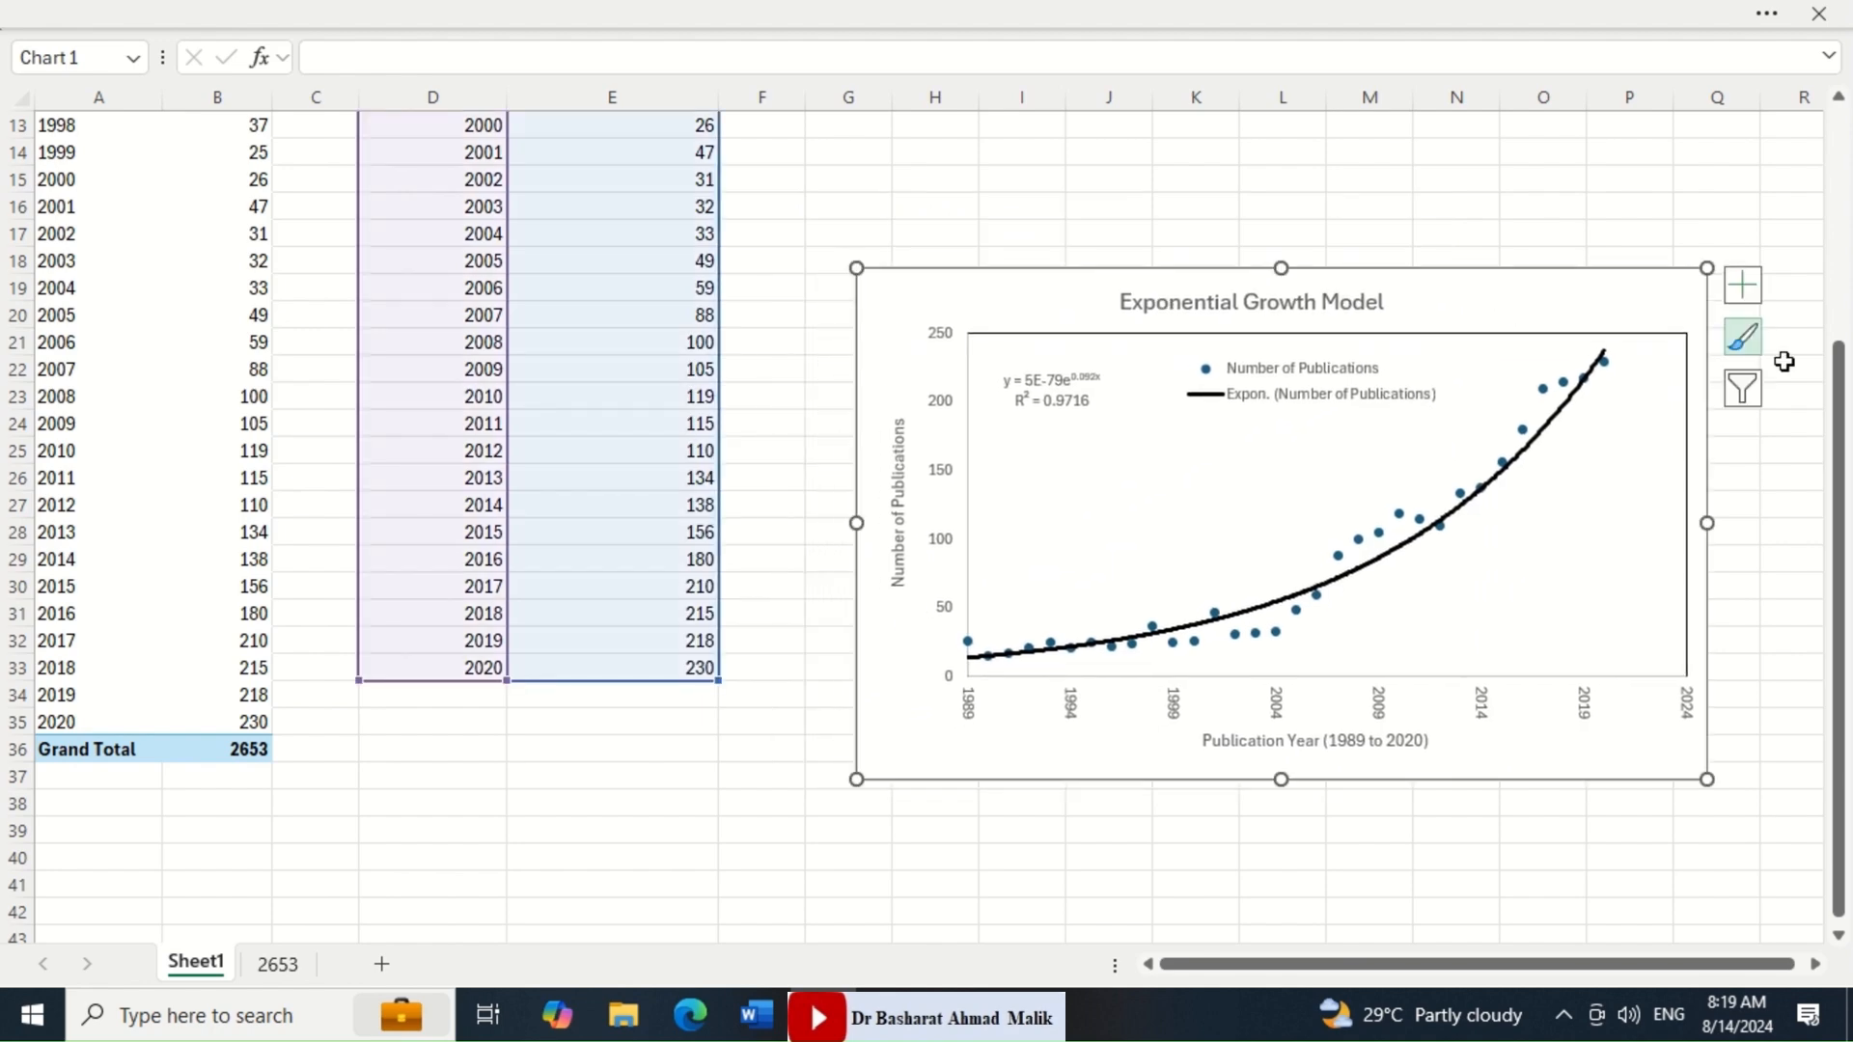
{"action": "left_click_drag", "start_coordinate": [1838, 362], "coordinate": [1840, 125]}
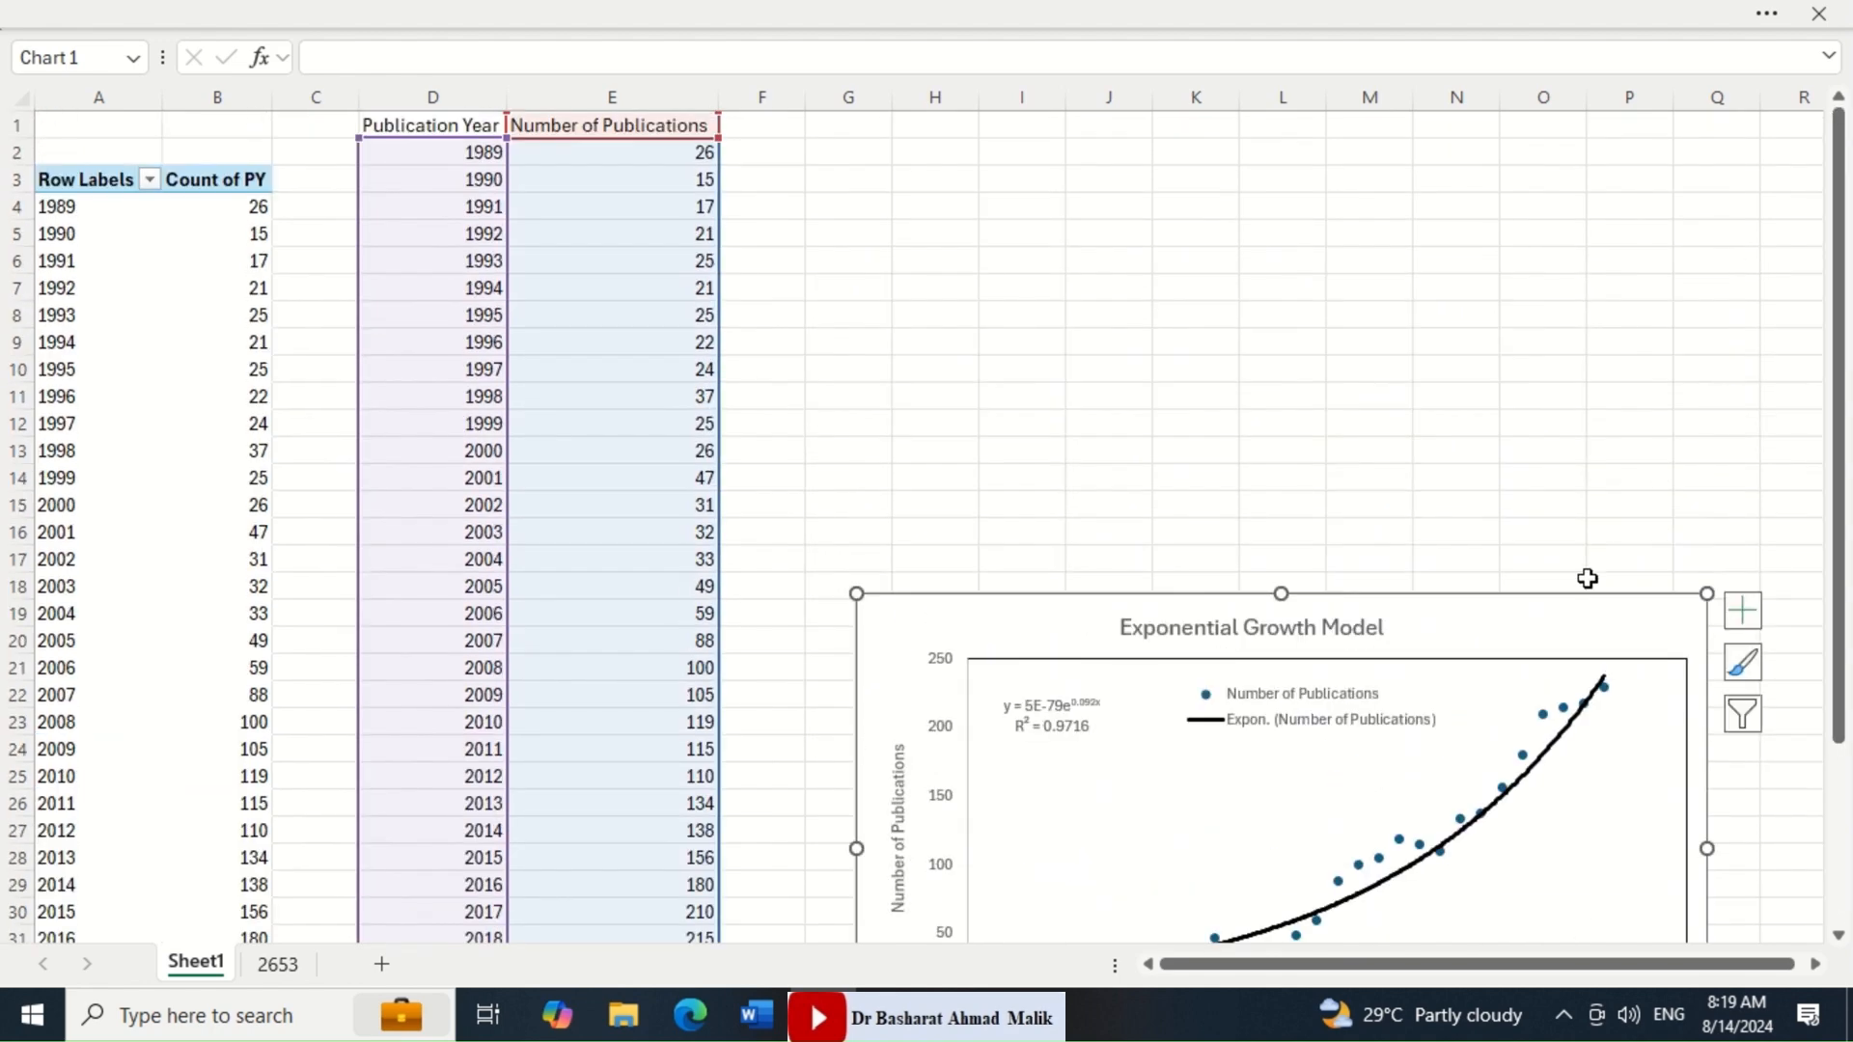
{"action": "left_click_drag", "start_coordinate": [1556, 591], "coordinate": [1654, 298]}
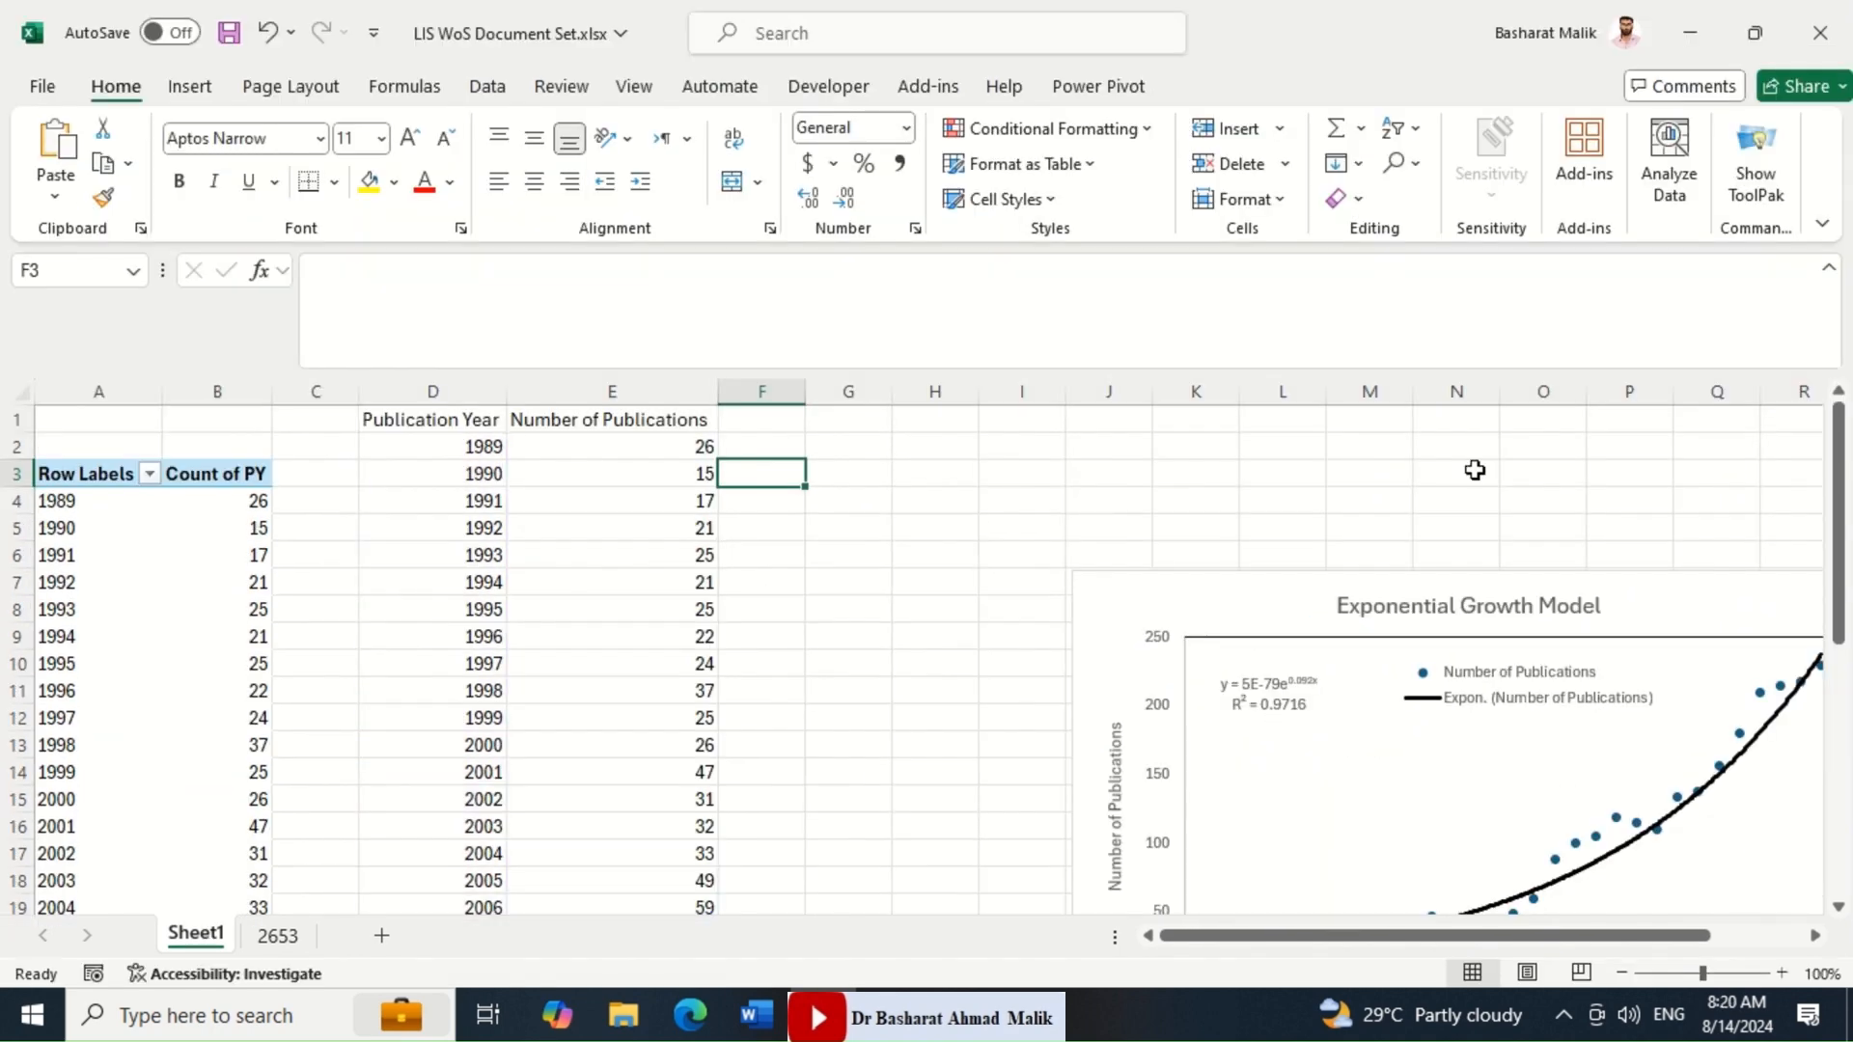
Paste the copied CAGR formula picture into the sheet and place it directly above the chart.
{"action": "left_click", "coordinate": [1474, 470]}
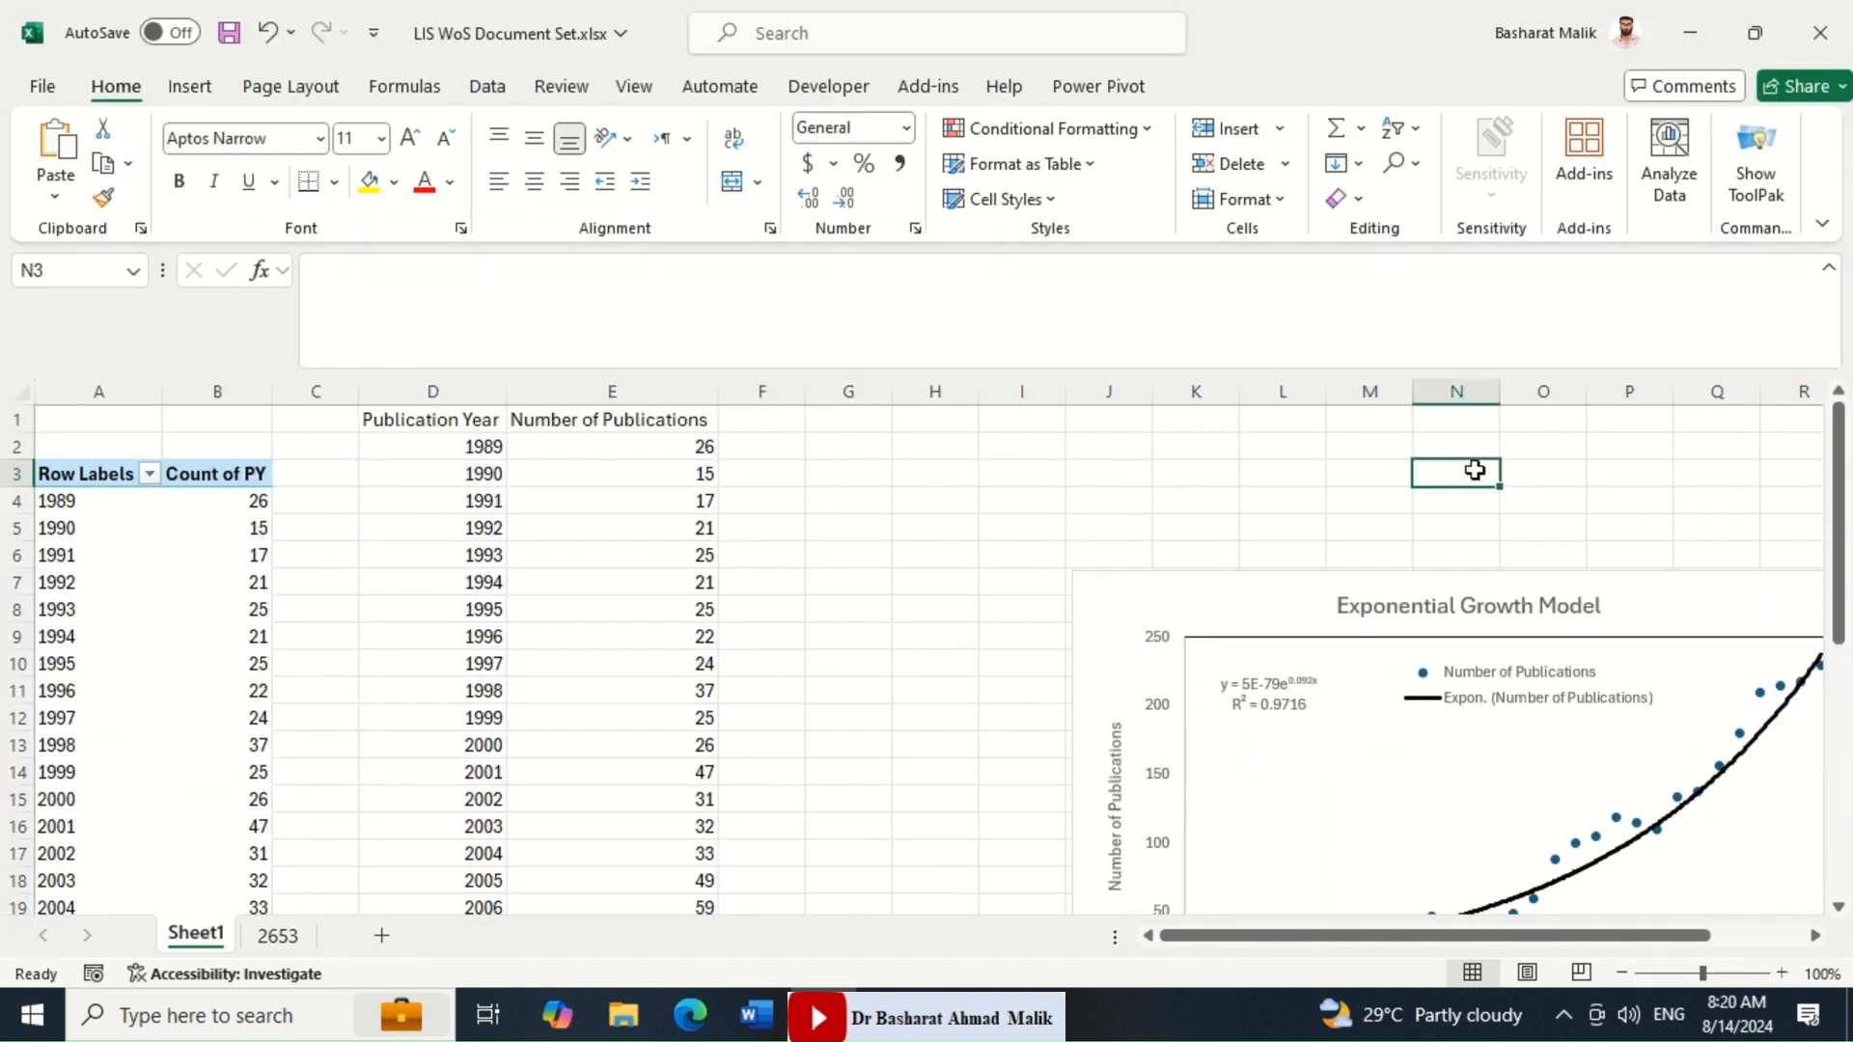
{"action": "key", "text": "ctrl+v"}
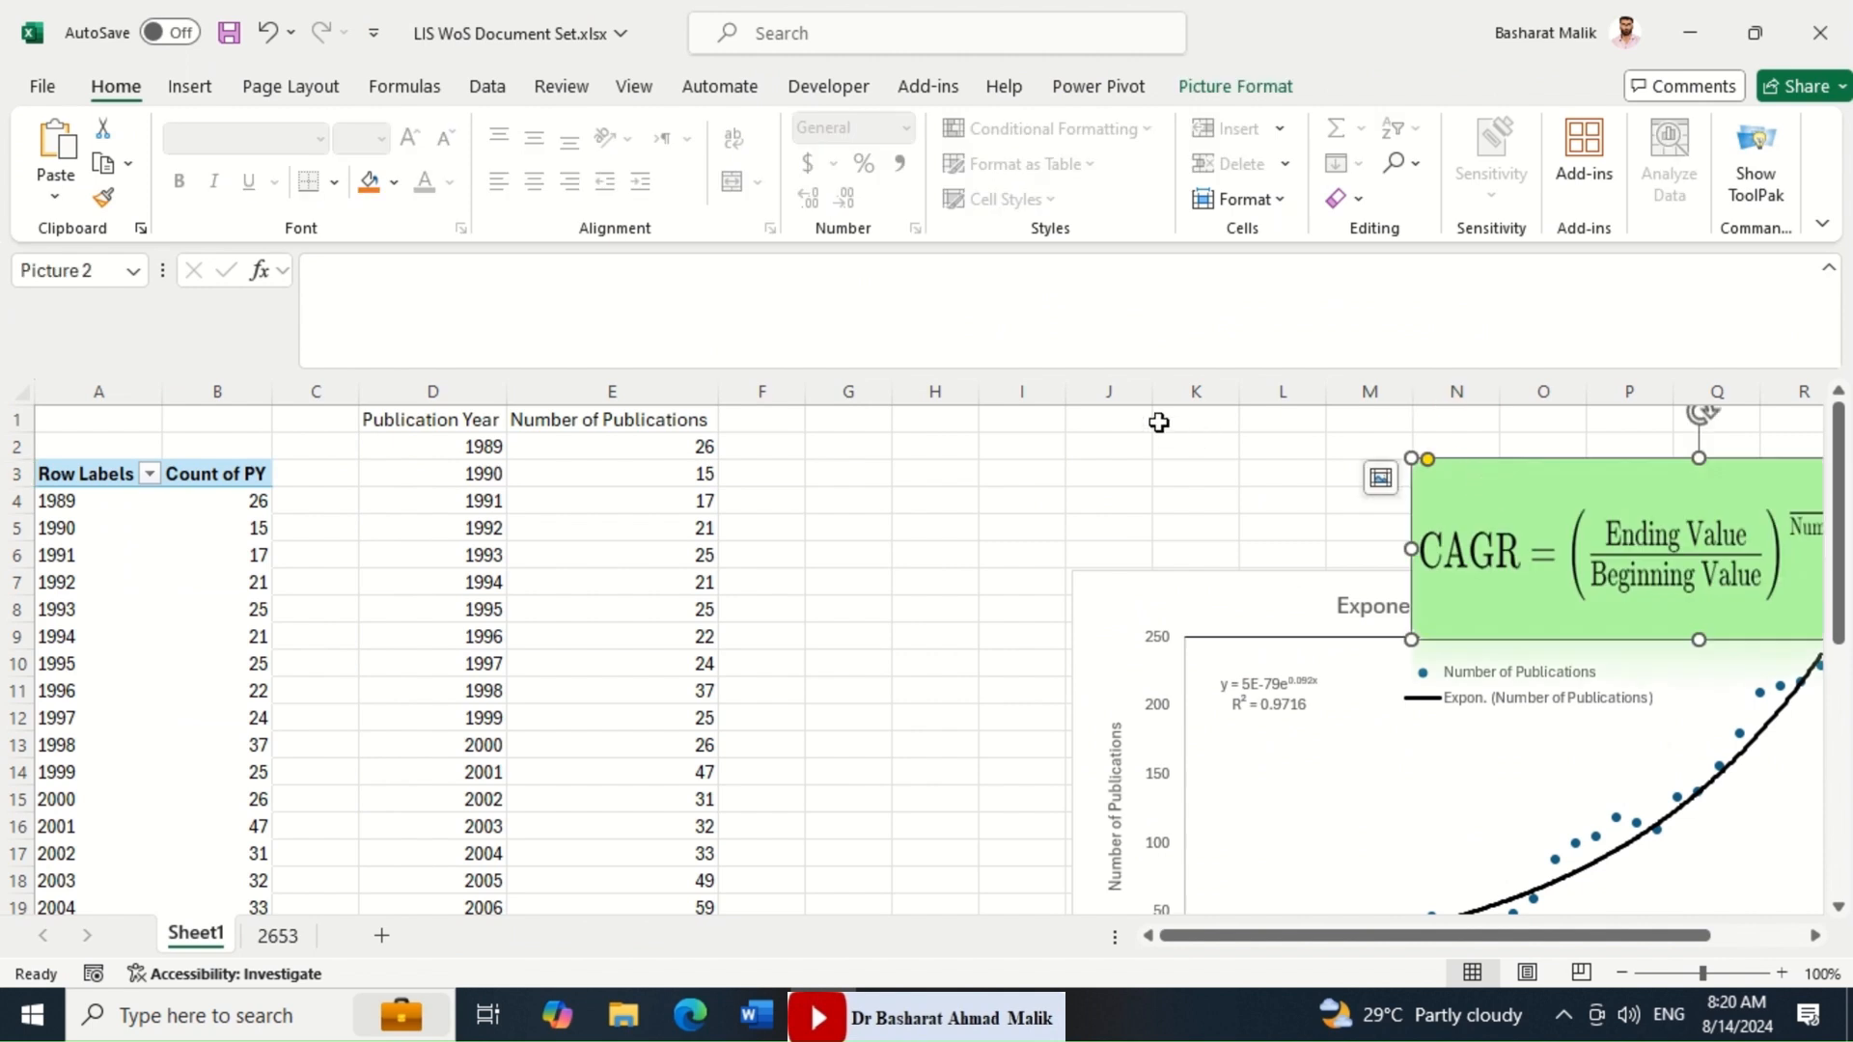
{"action": "left_click_drag", "start_coordinate": [1546, 527], "coordinate": [1270, 475]}
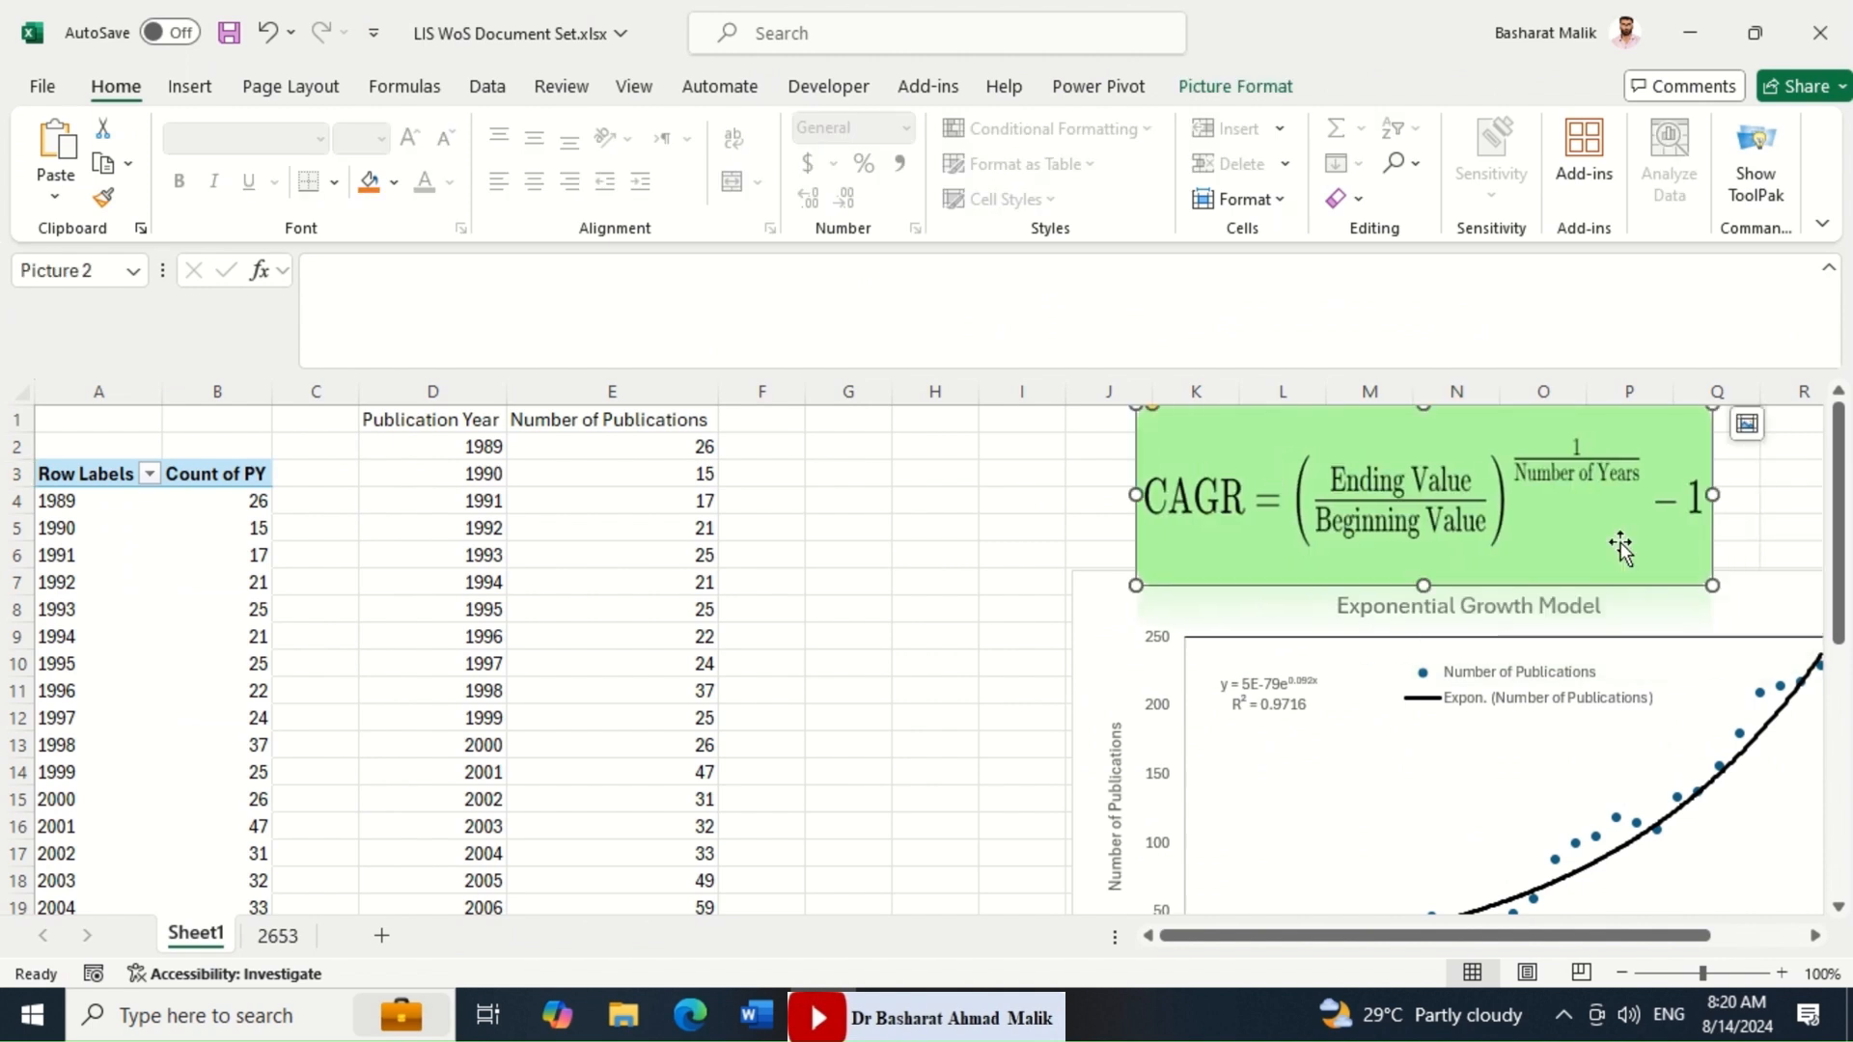
Label G2 as EV and enter the 2020 publication count, 230, in H2.
{"action": "left_click", "coordinate": [759, 453]}
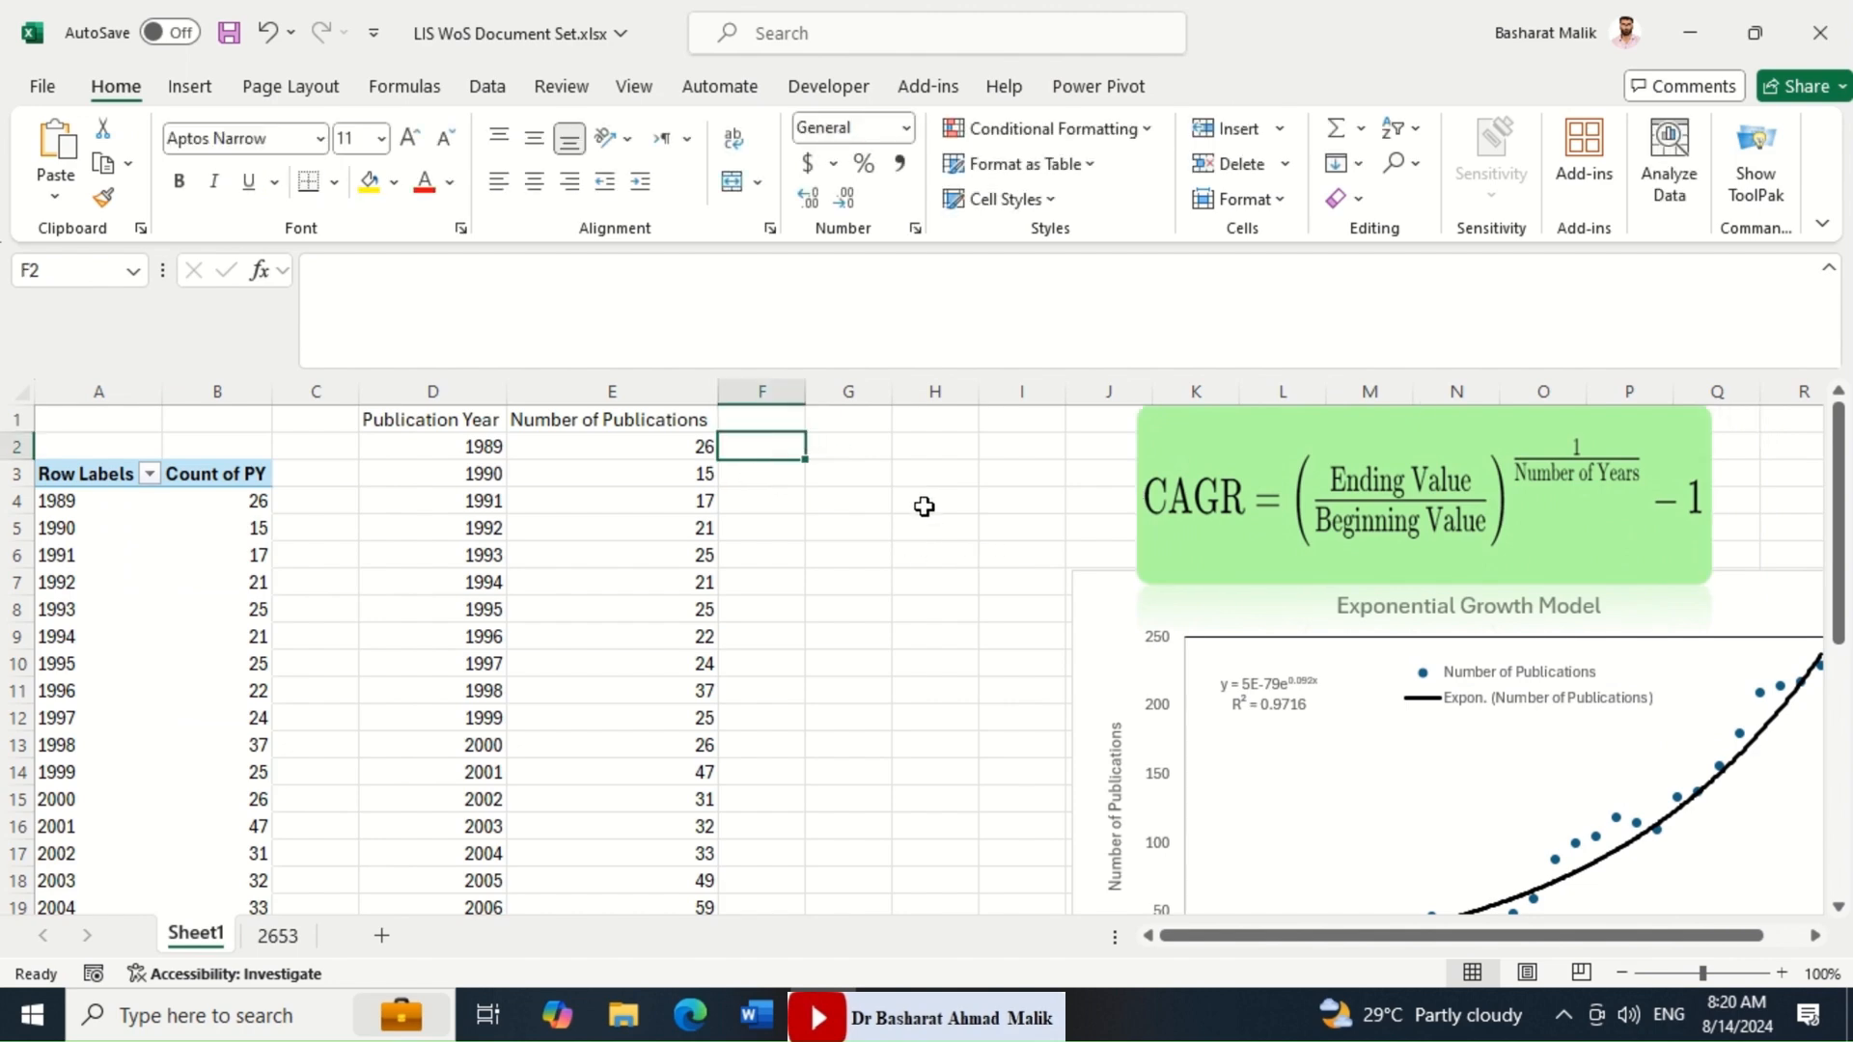
{"action": "left_click", "coordinate": [850, 454]}
{"action": "type", "text": "E"}
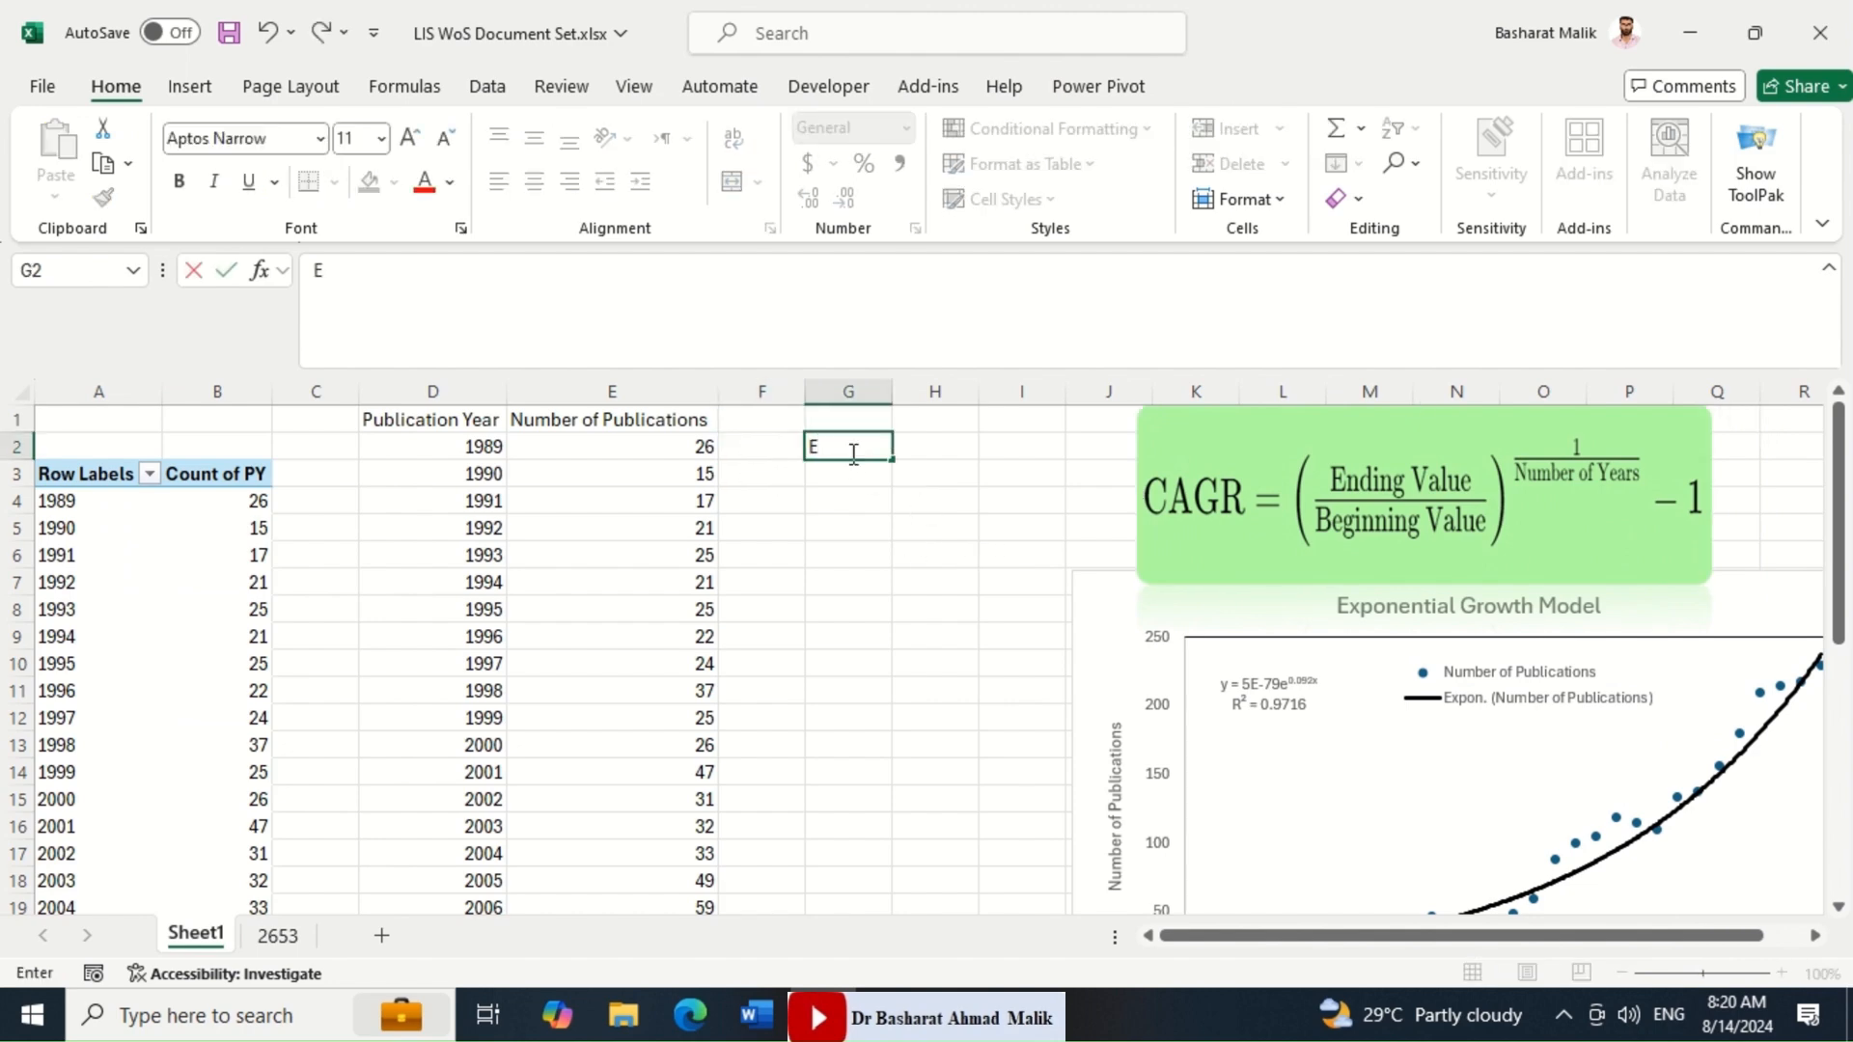
{"action": "type", "text": "V"}
{"action": "key", "text": "Tab"}
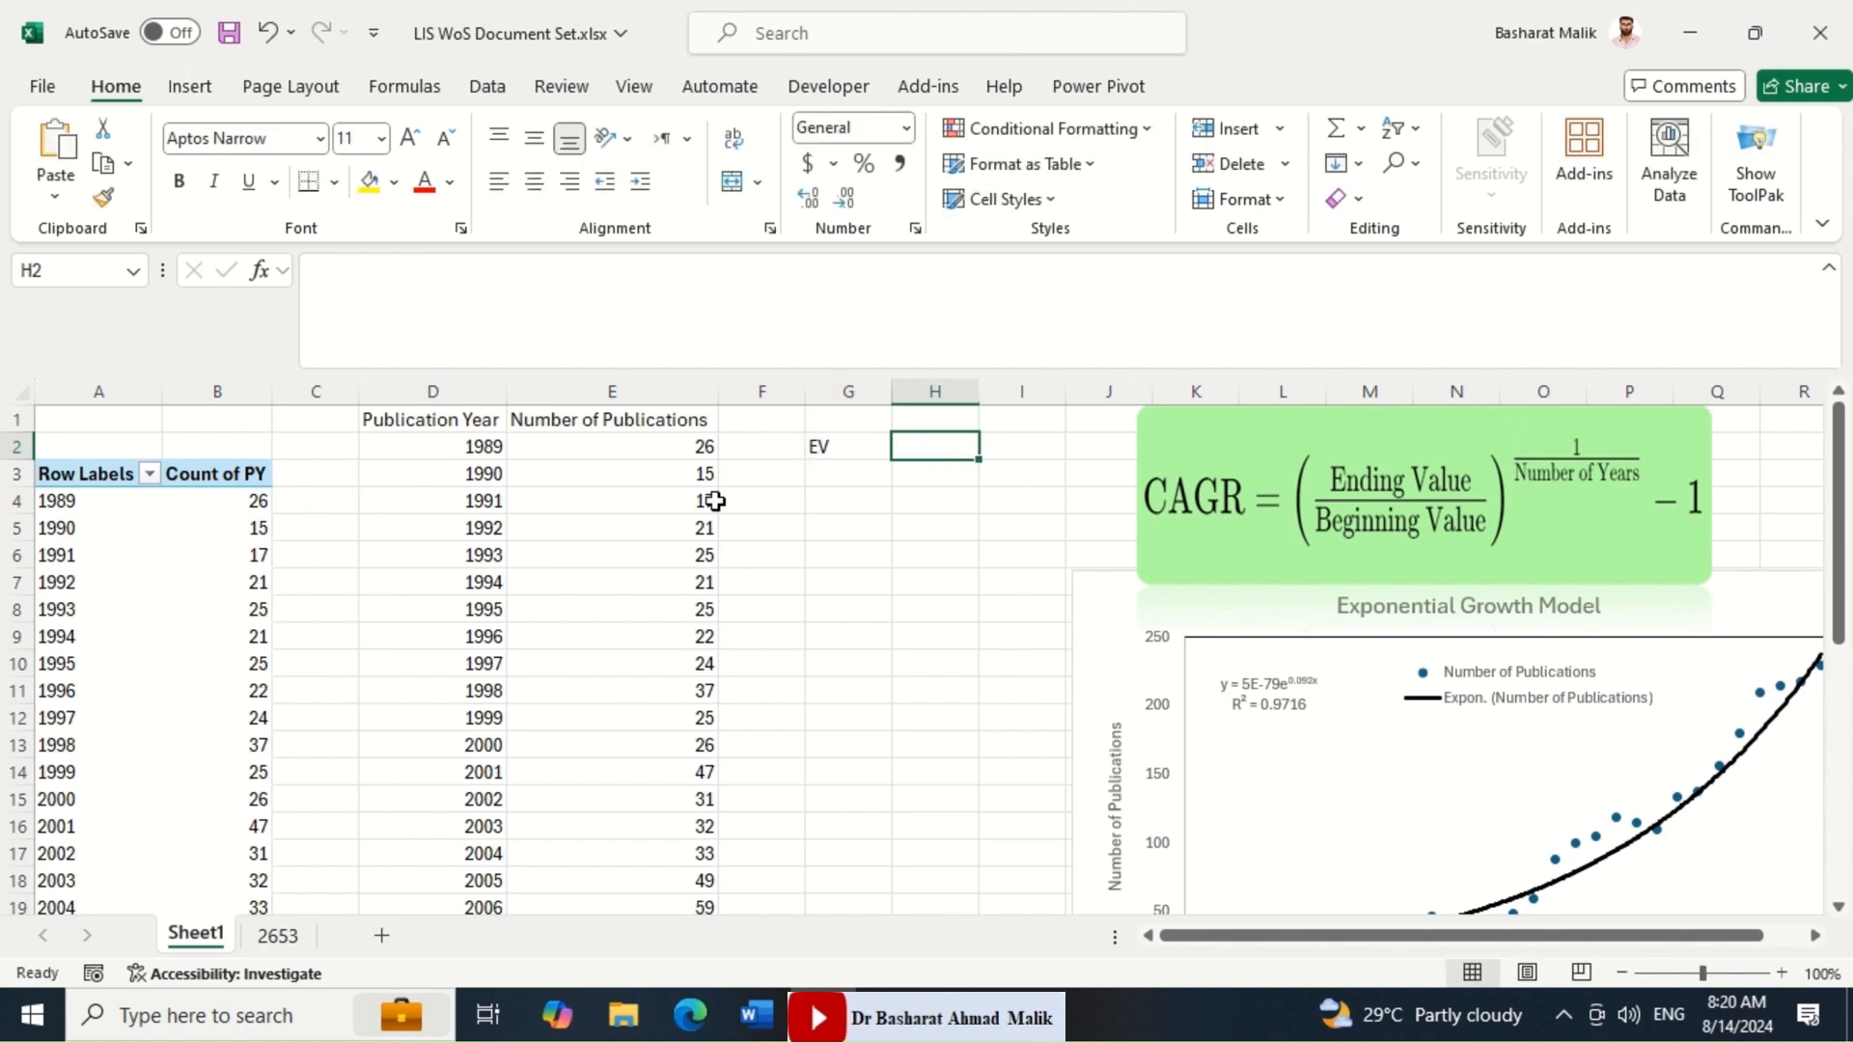
{"action": "left_click", "coordinate": [687, 444]}
{"action": "key", "text": "ctrl+shift+Down"}
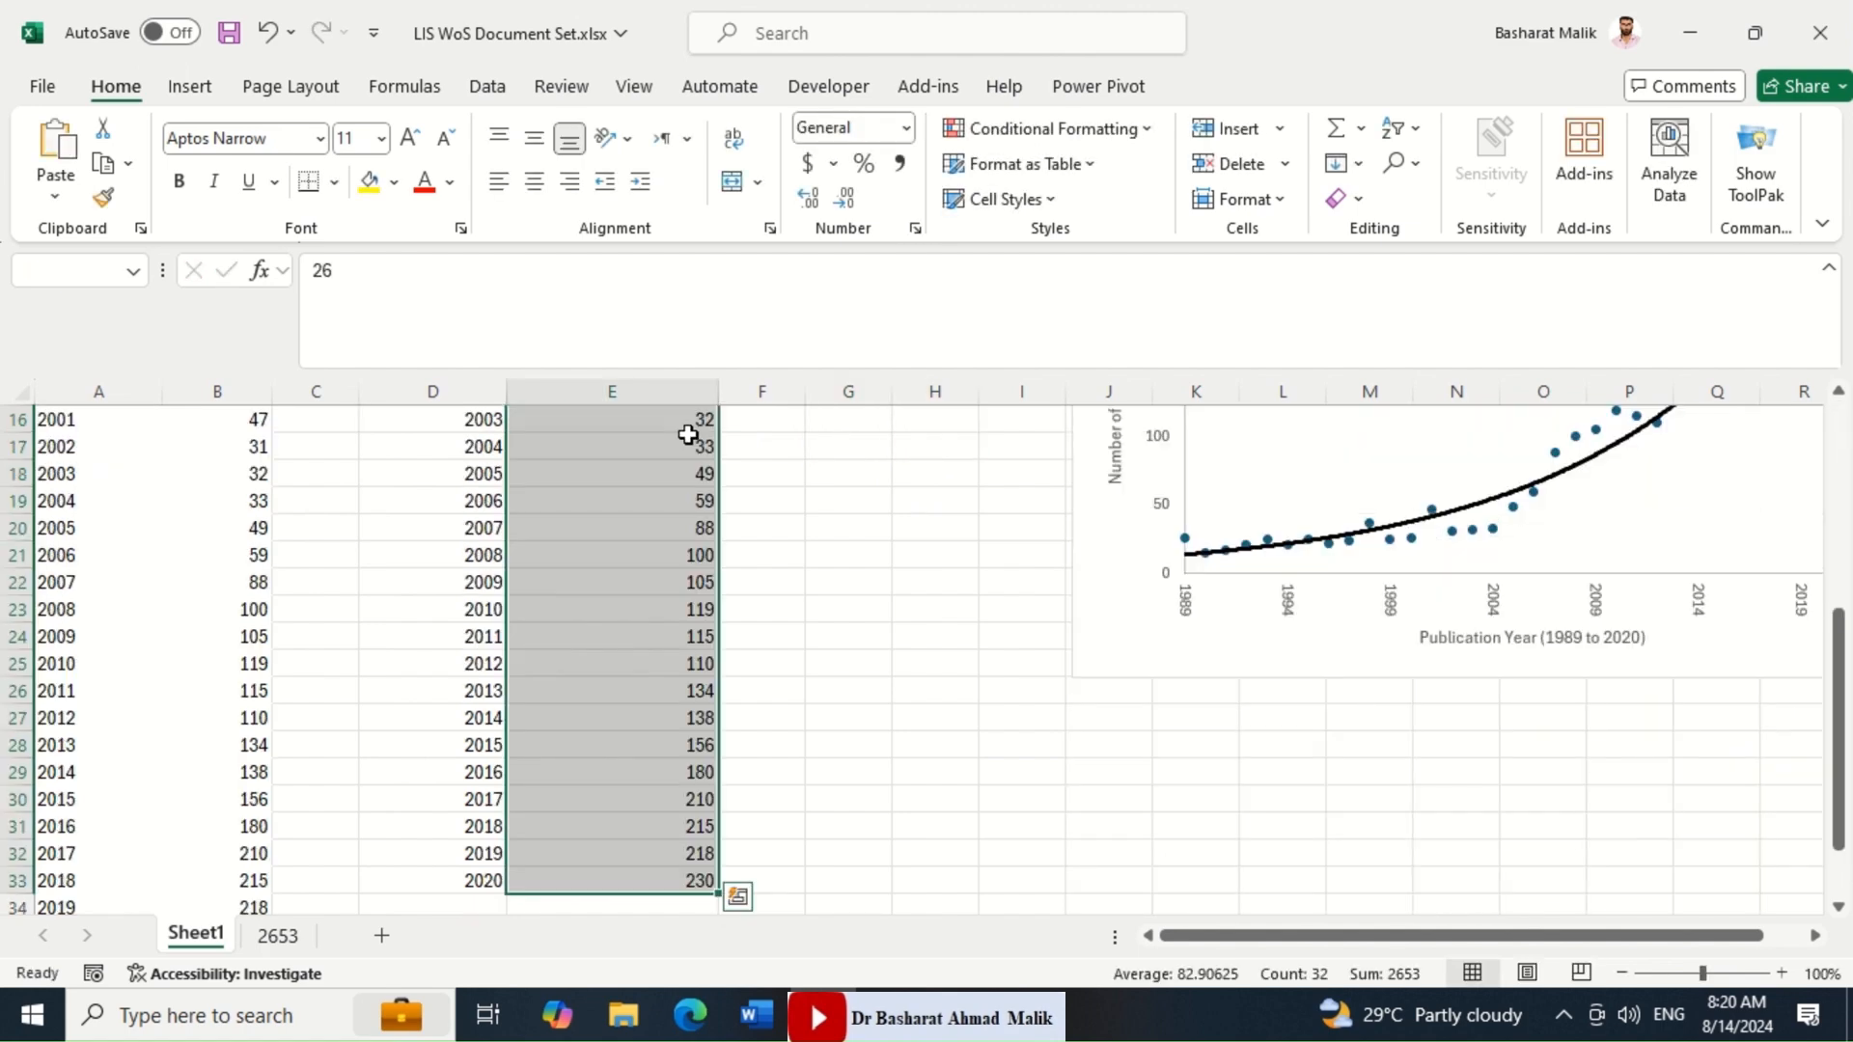
{"action": "key", "text": "ctrl+Up"}
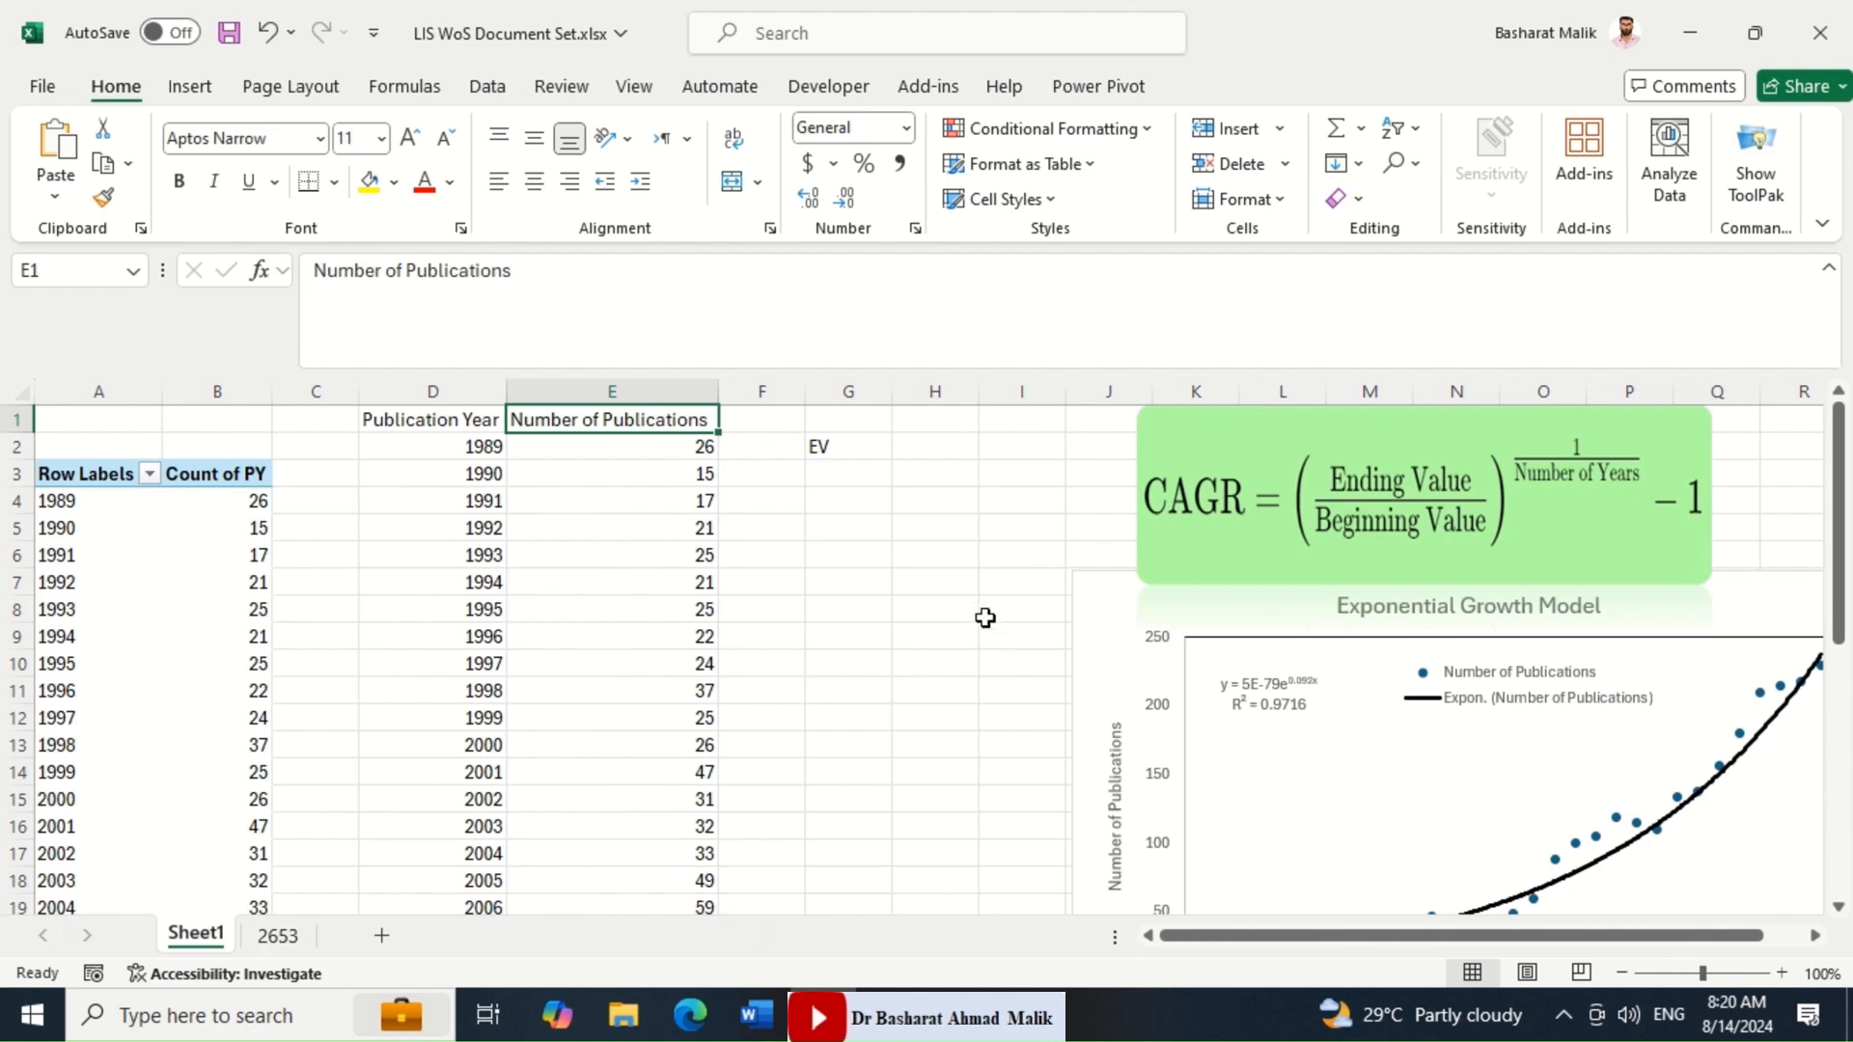
{"action": "left_click", "coordinate": [932, 442]}
{"action": "type", "text": "230"}
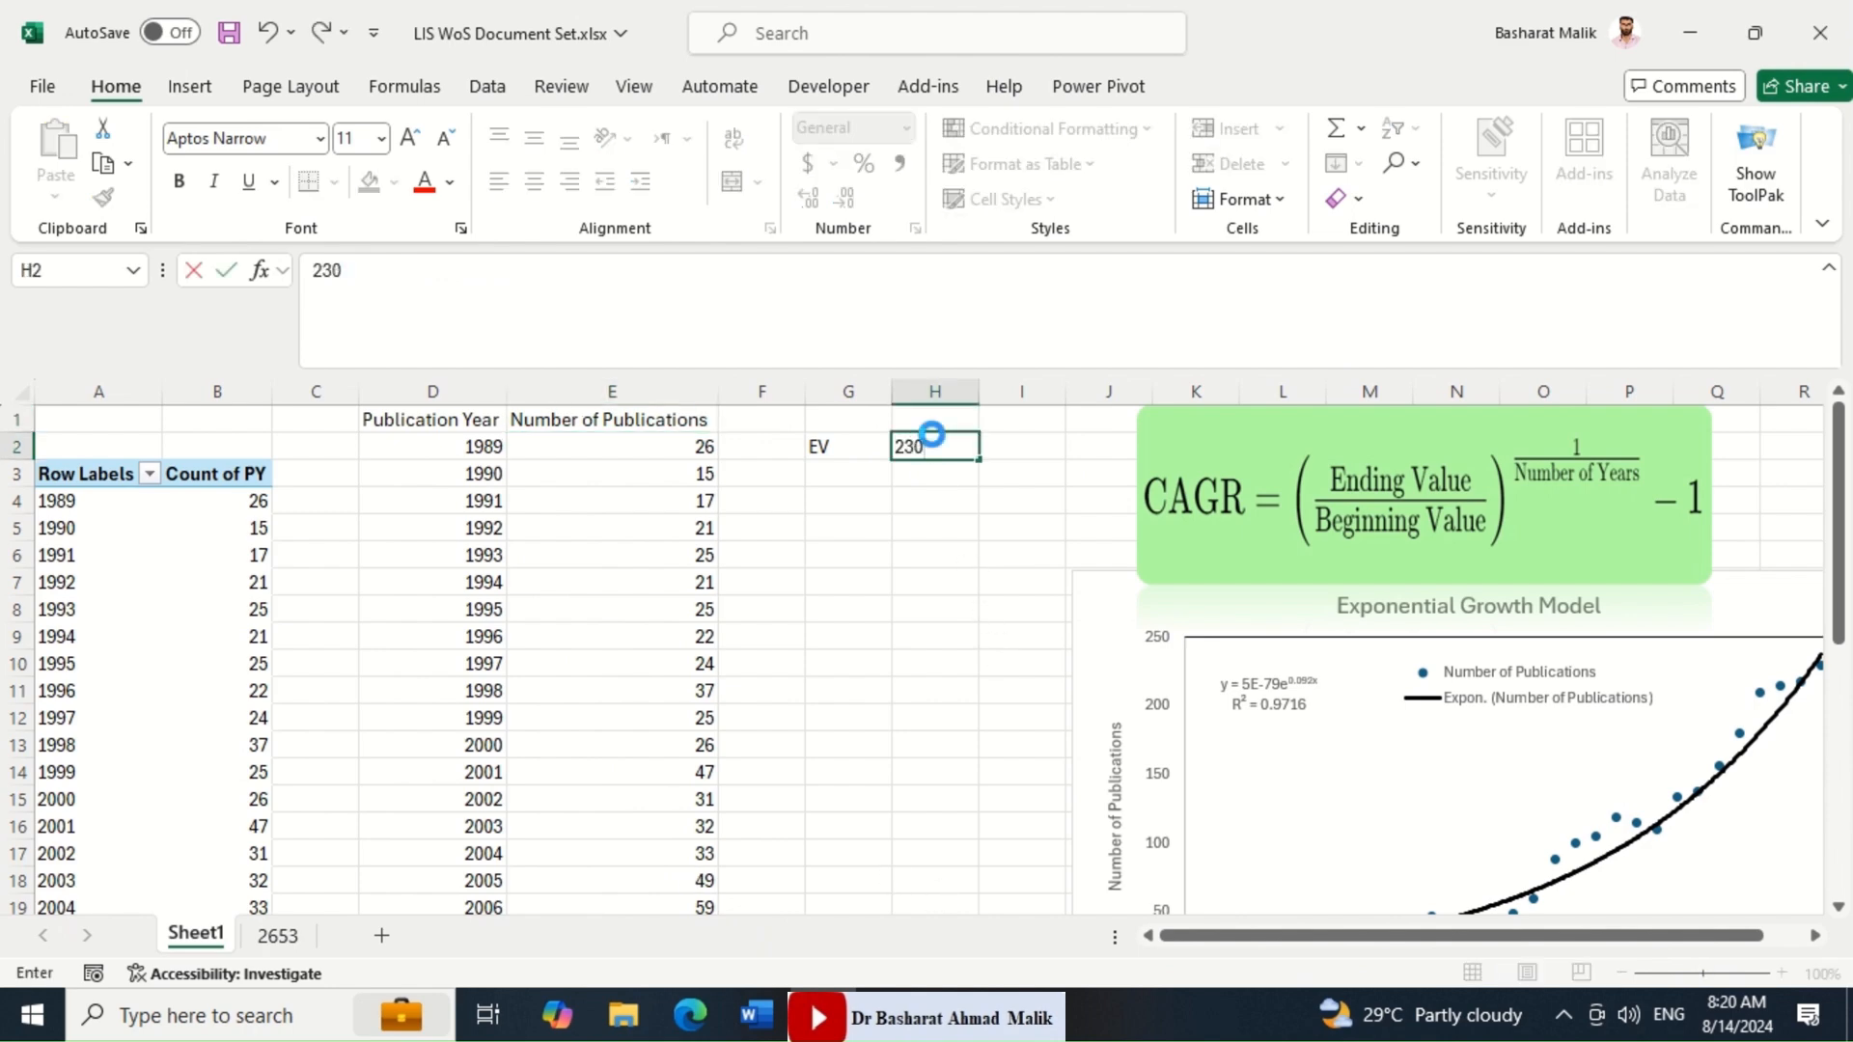
{"action": "key", "text": "Return"}
Label G3 as BV and enter the 1989 publication count, 26, in H3.
{"action": "key", "text": "Left"}
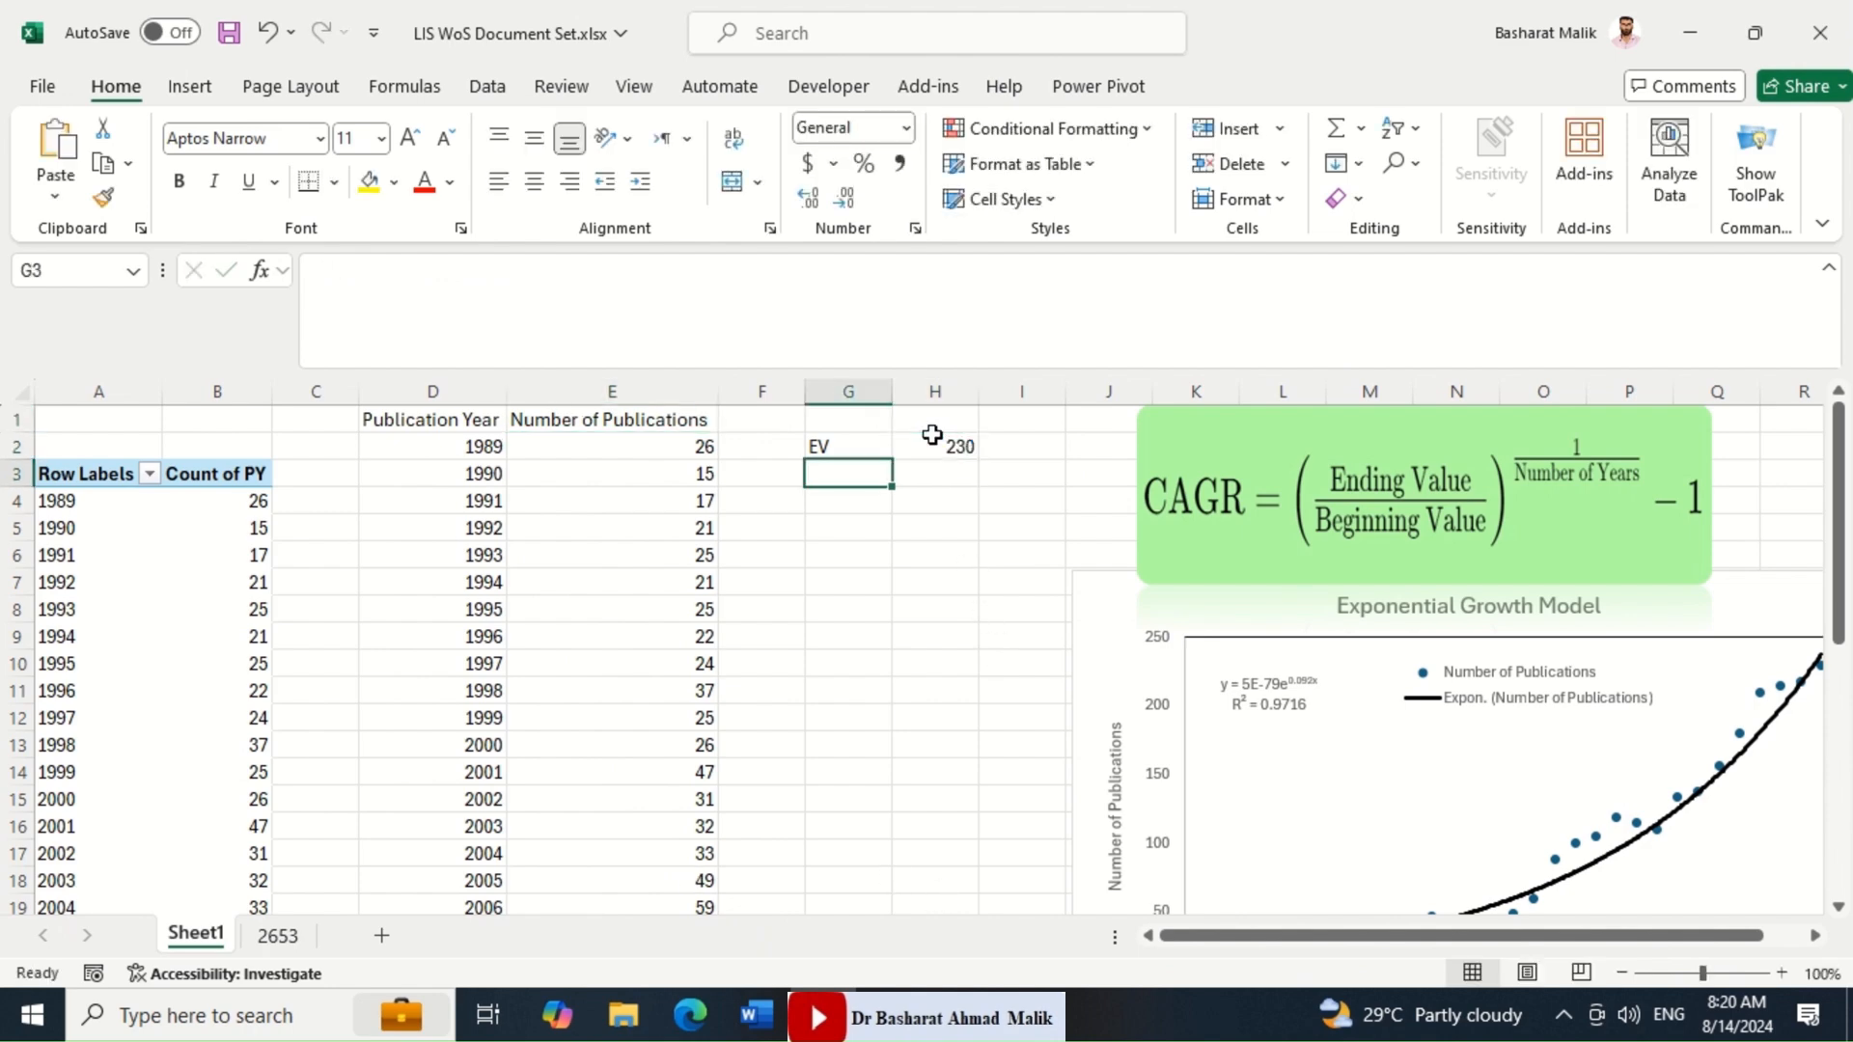
{"action": "type", "text": "BV"}
{"action": "key", "text": "Tab"}
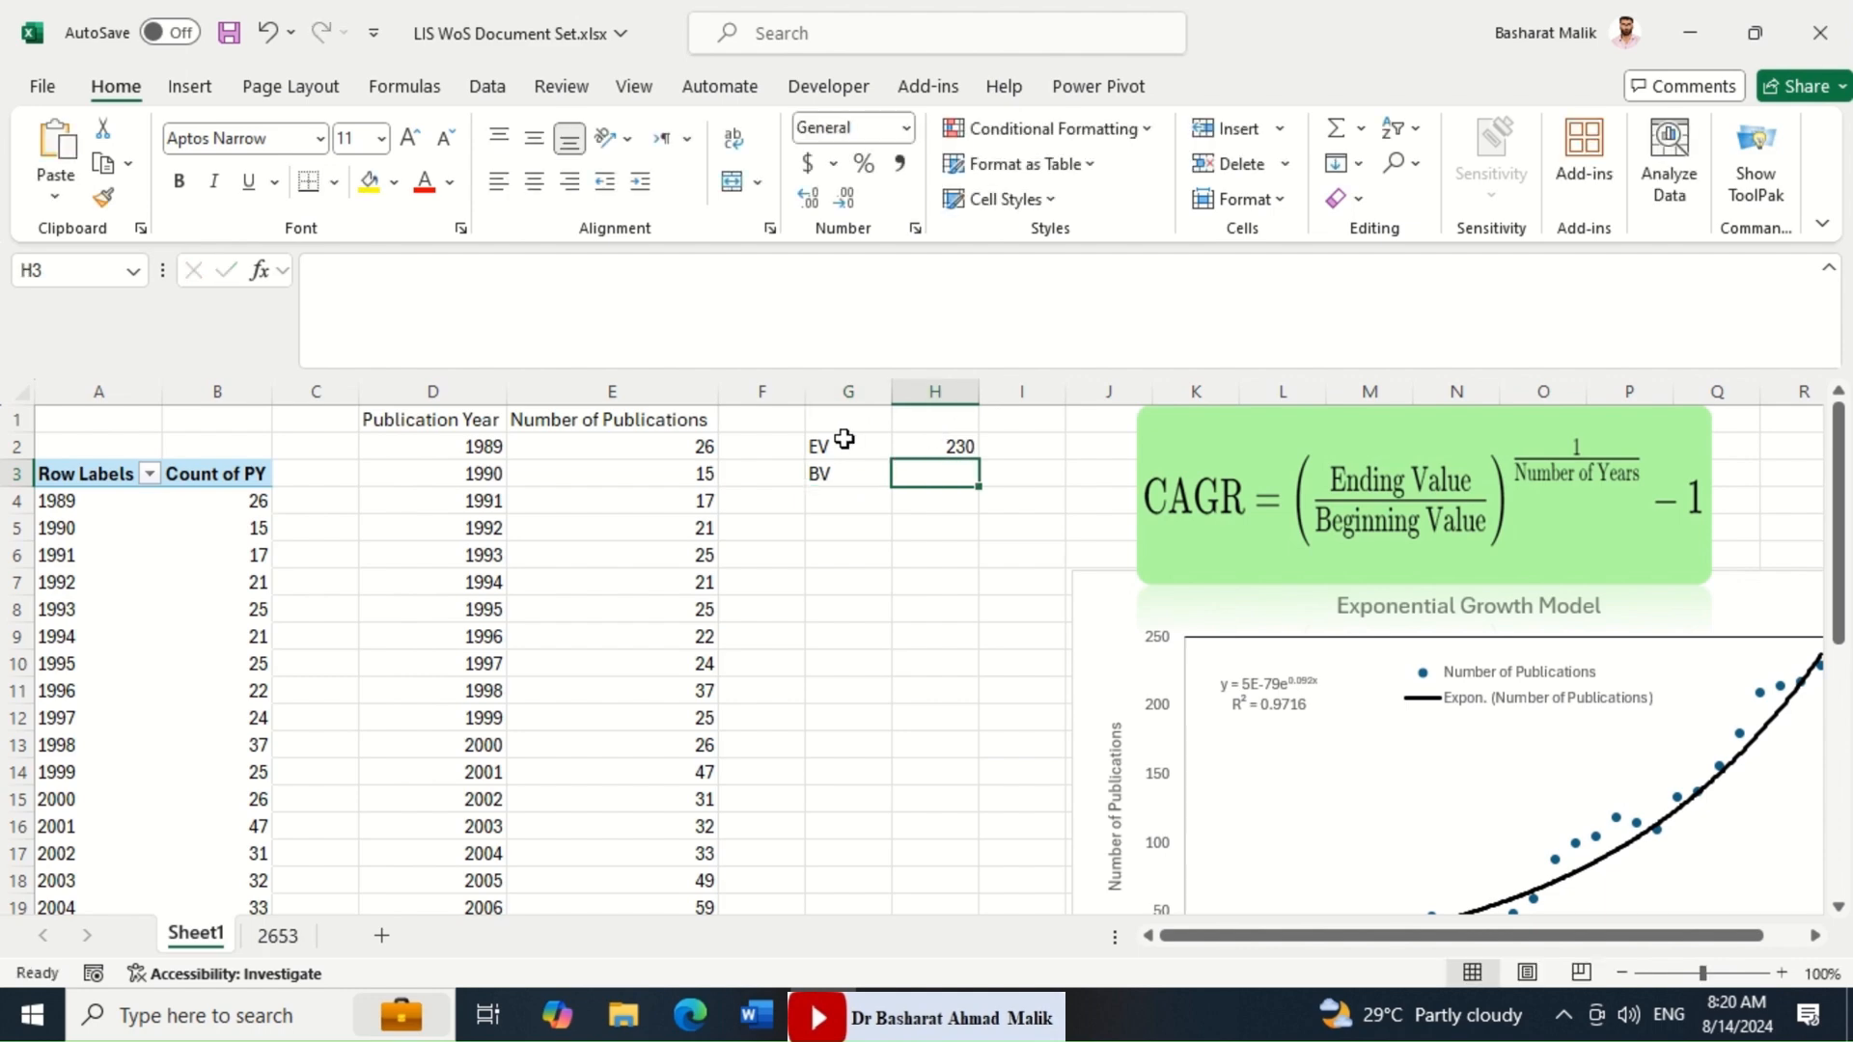
{"action": "left_click", "coordinate": [691, 441]}
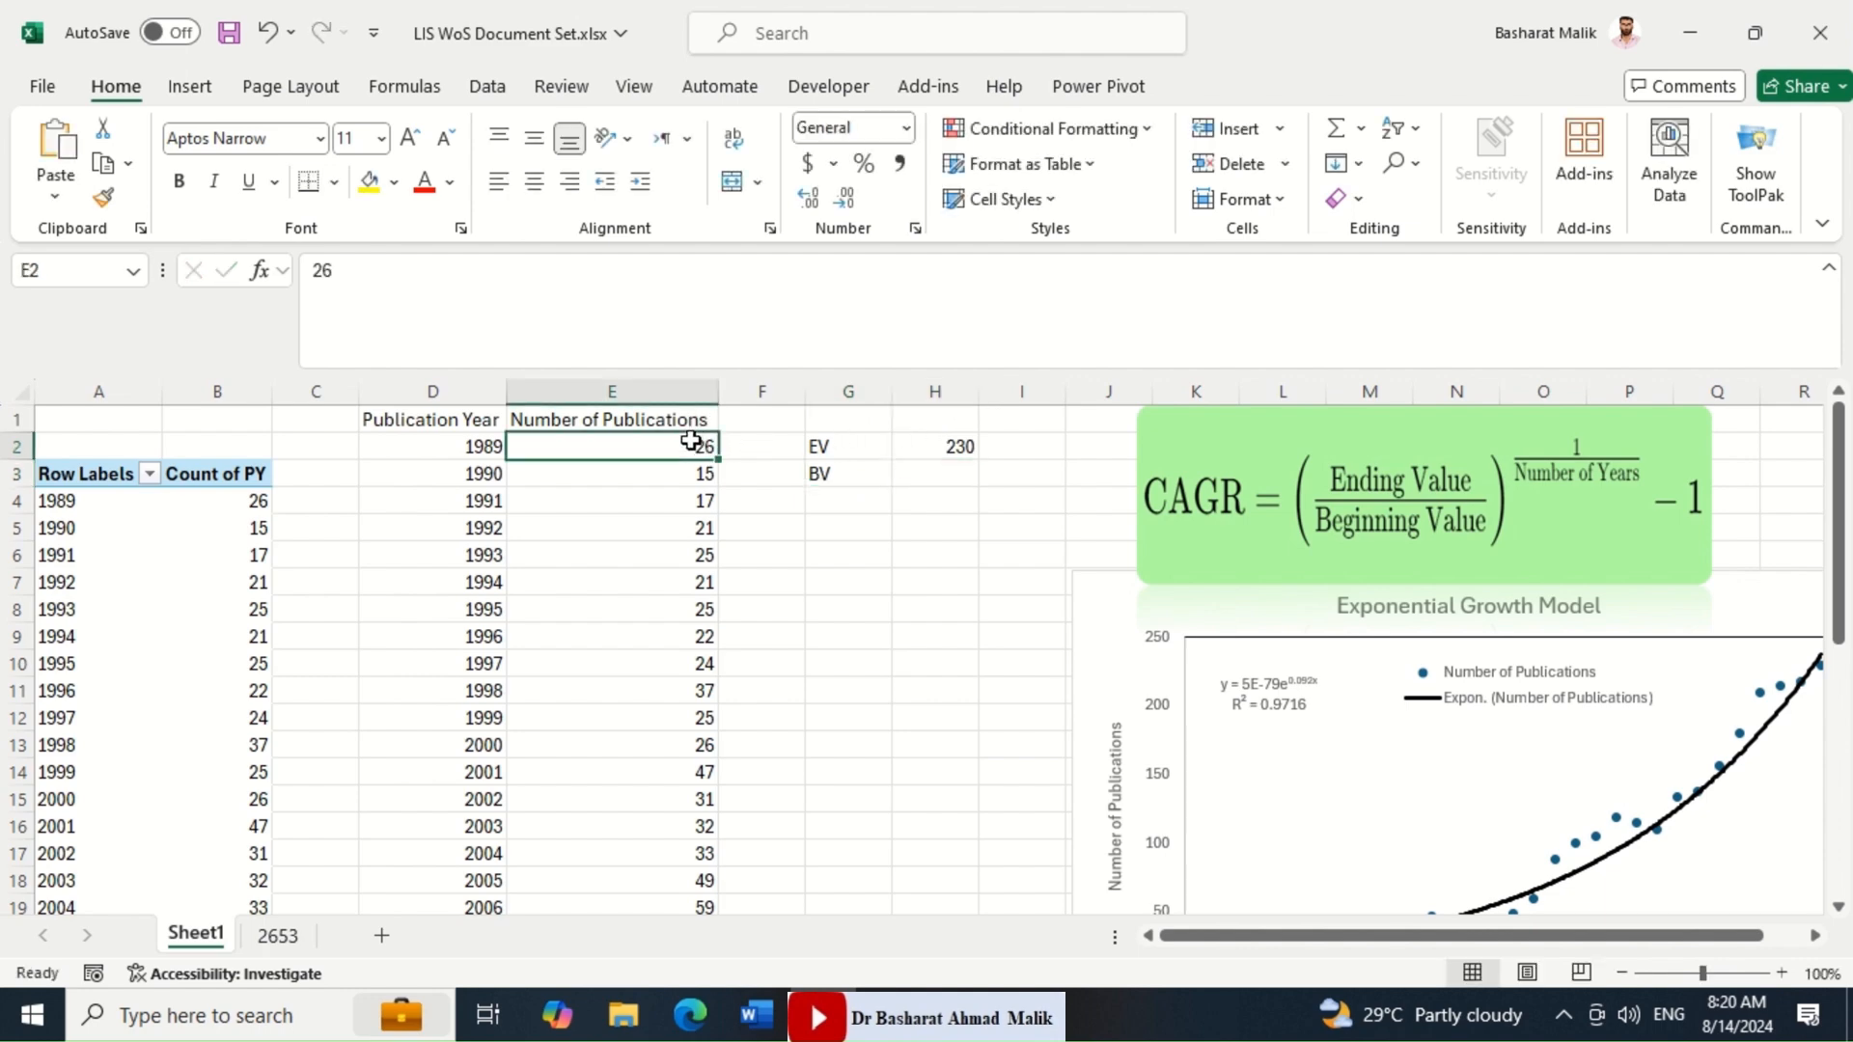
{"action": "left_click", "coordinate": [943, 469]}
{"action": "type", "text": "26"}
{"action": "key", "text": "Return"}
Label G4 as NY, enter 32 in H4, and check it against the number of publication years in column D.
{"action": "key", "text": "Left"}
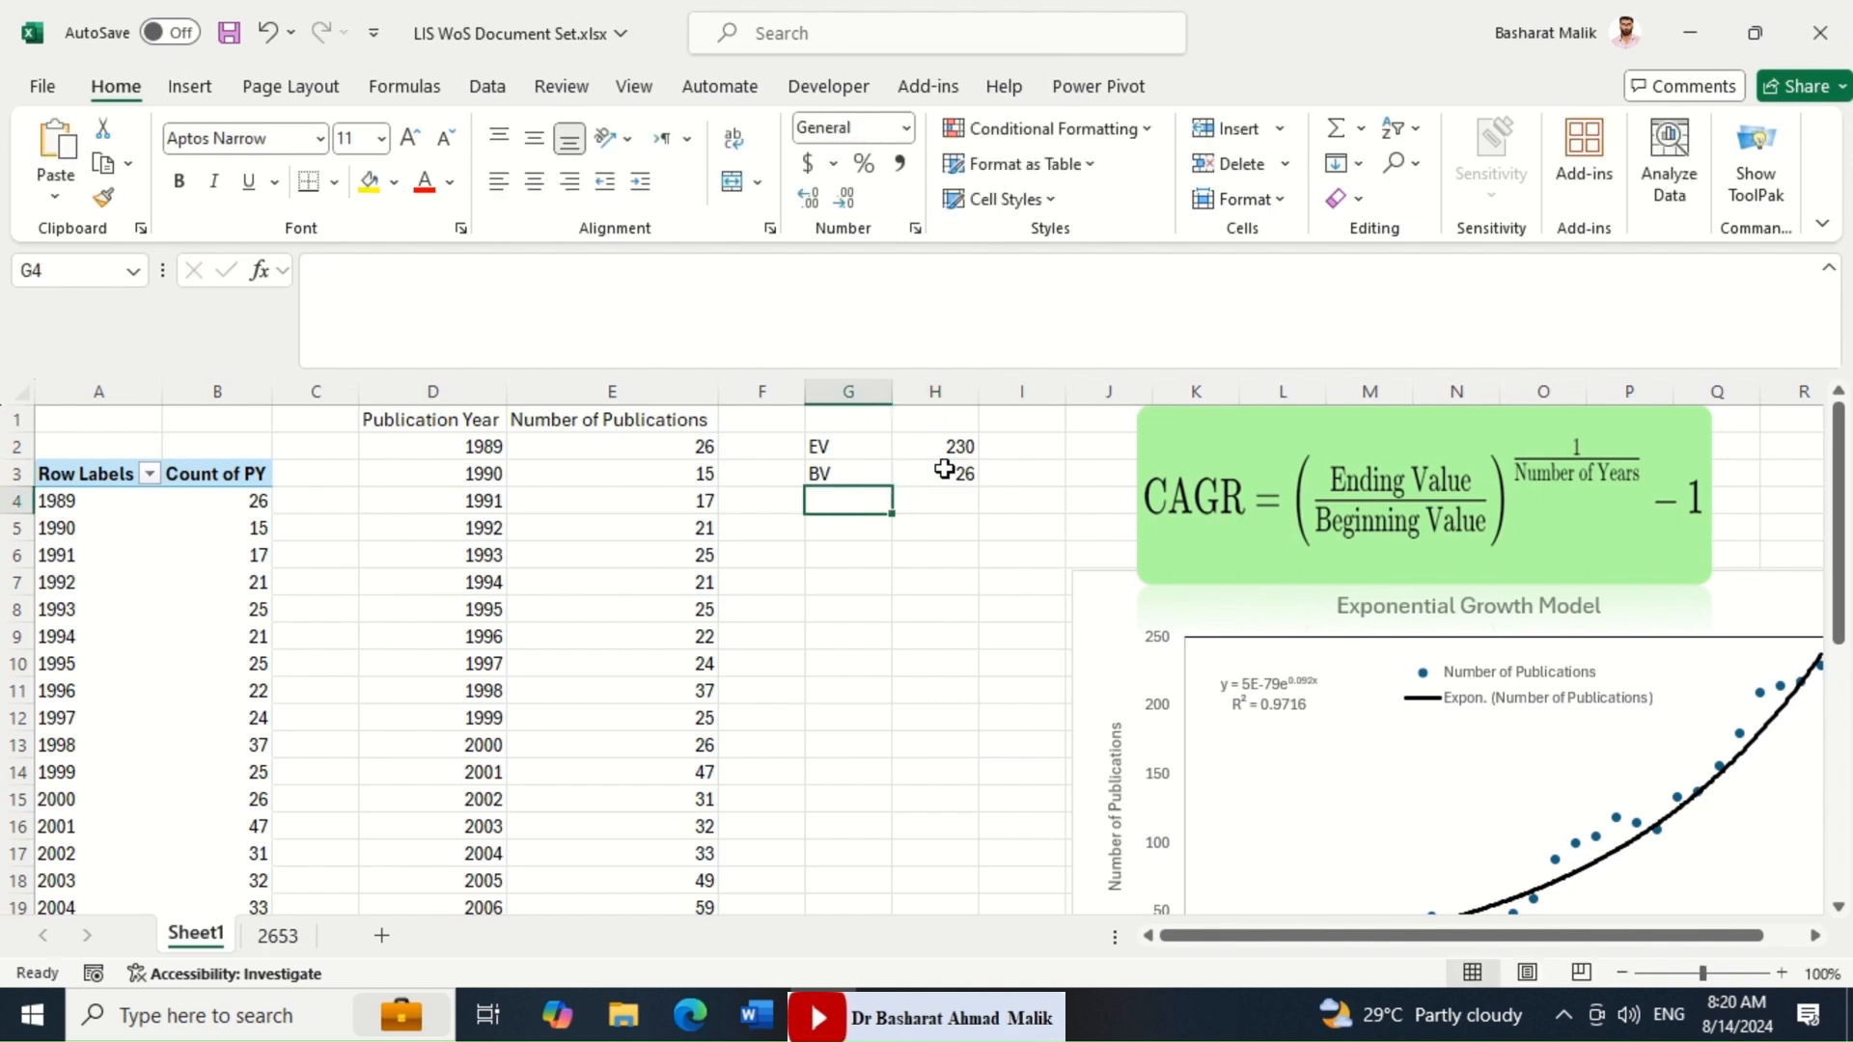
{"action": "type", "text": "NY"}
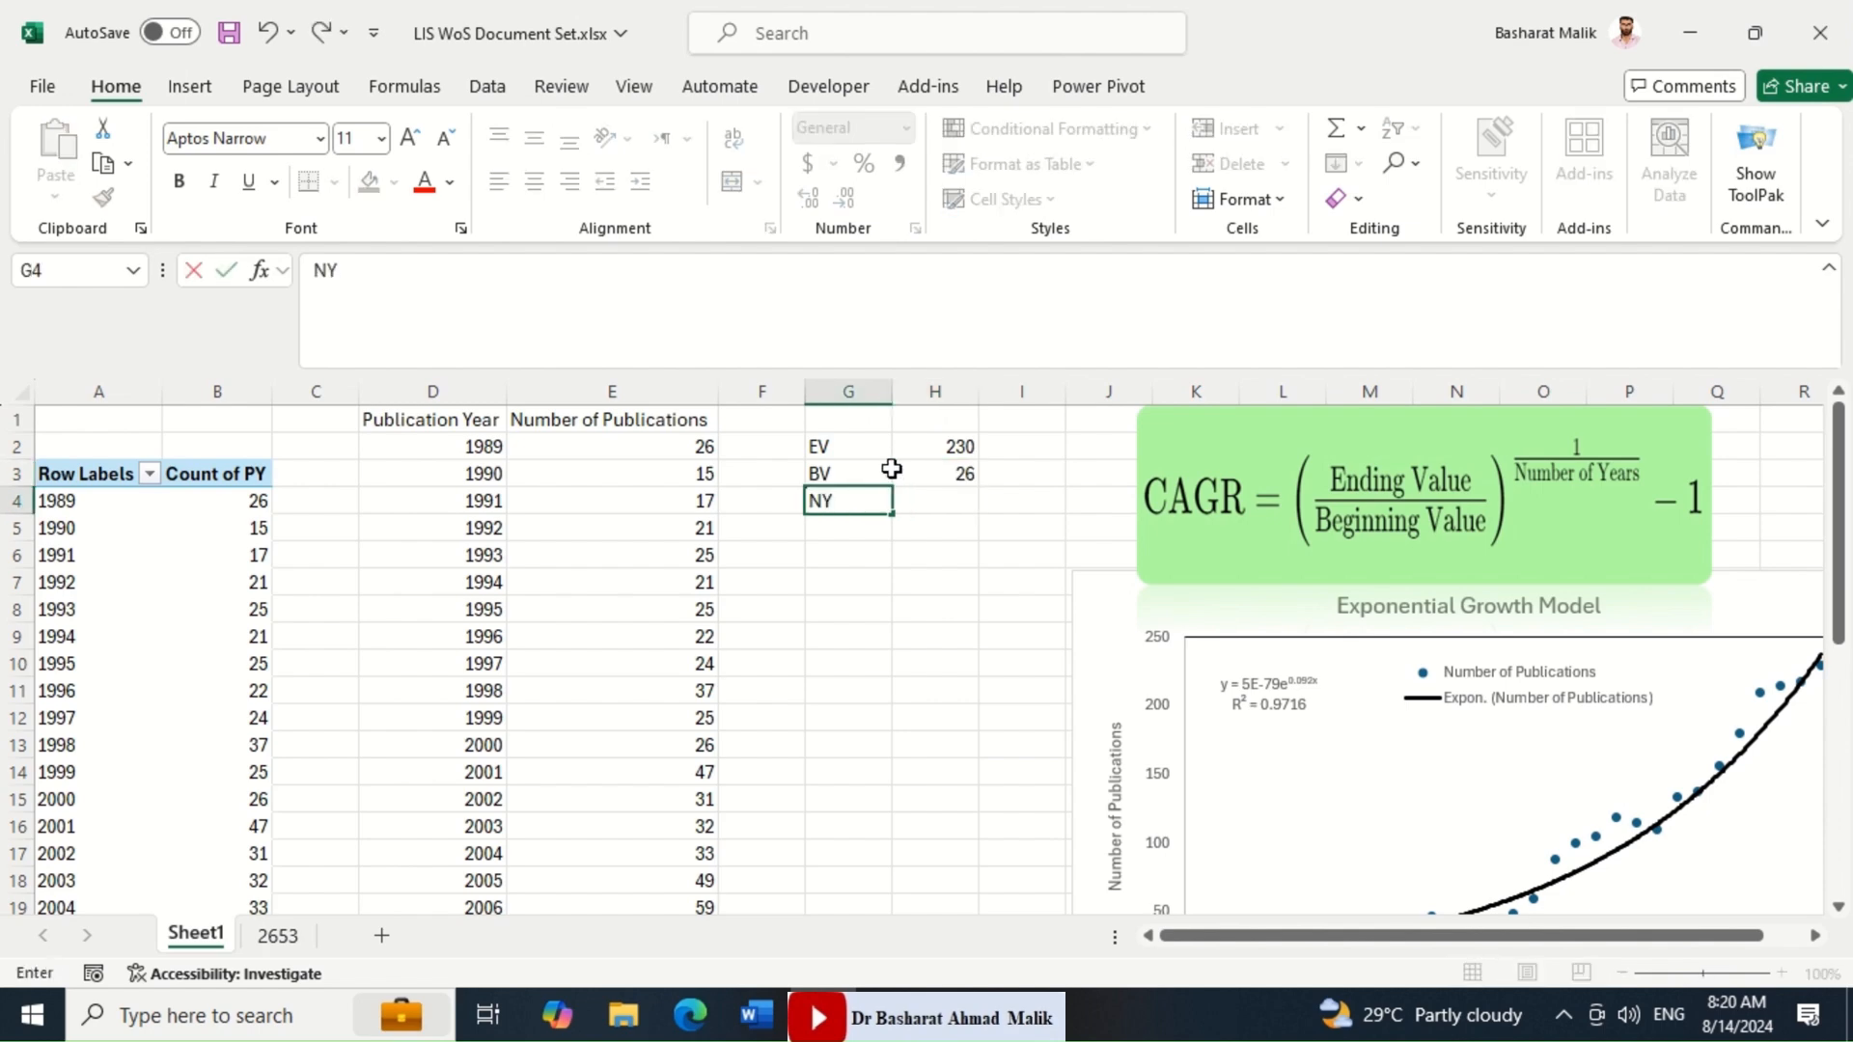
{"action": "key", "text": "Tab"}
{"action": "type", "text": "32"}
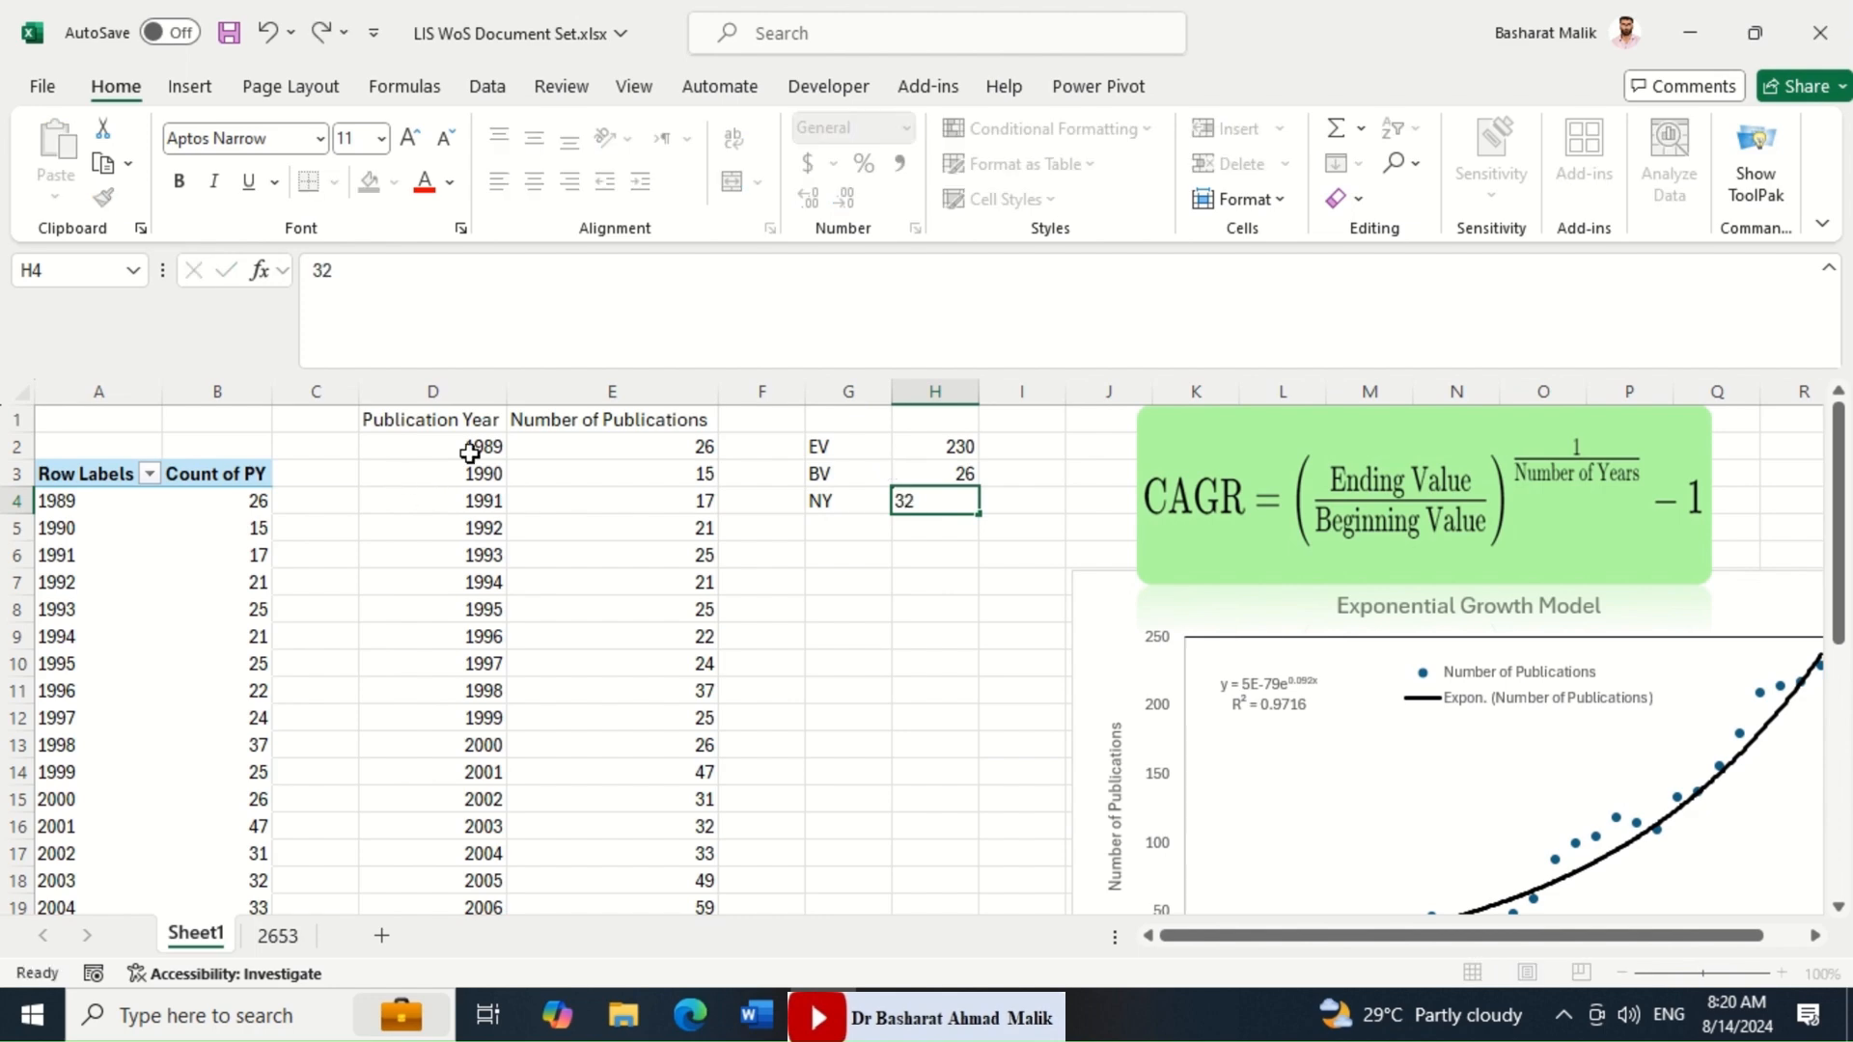
{"action": "left_click", "coordinate": [419, 447]}
{"action": "key", "text": "ctrl+shift+Down"}
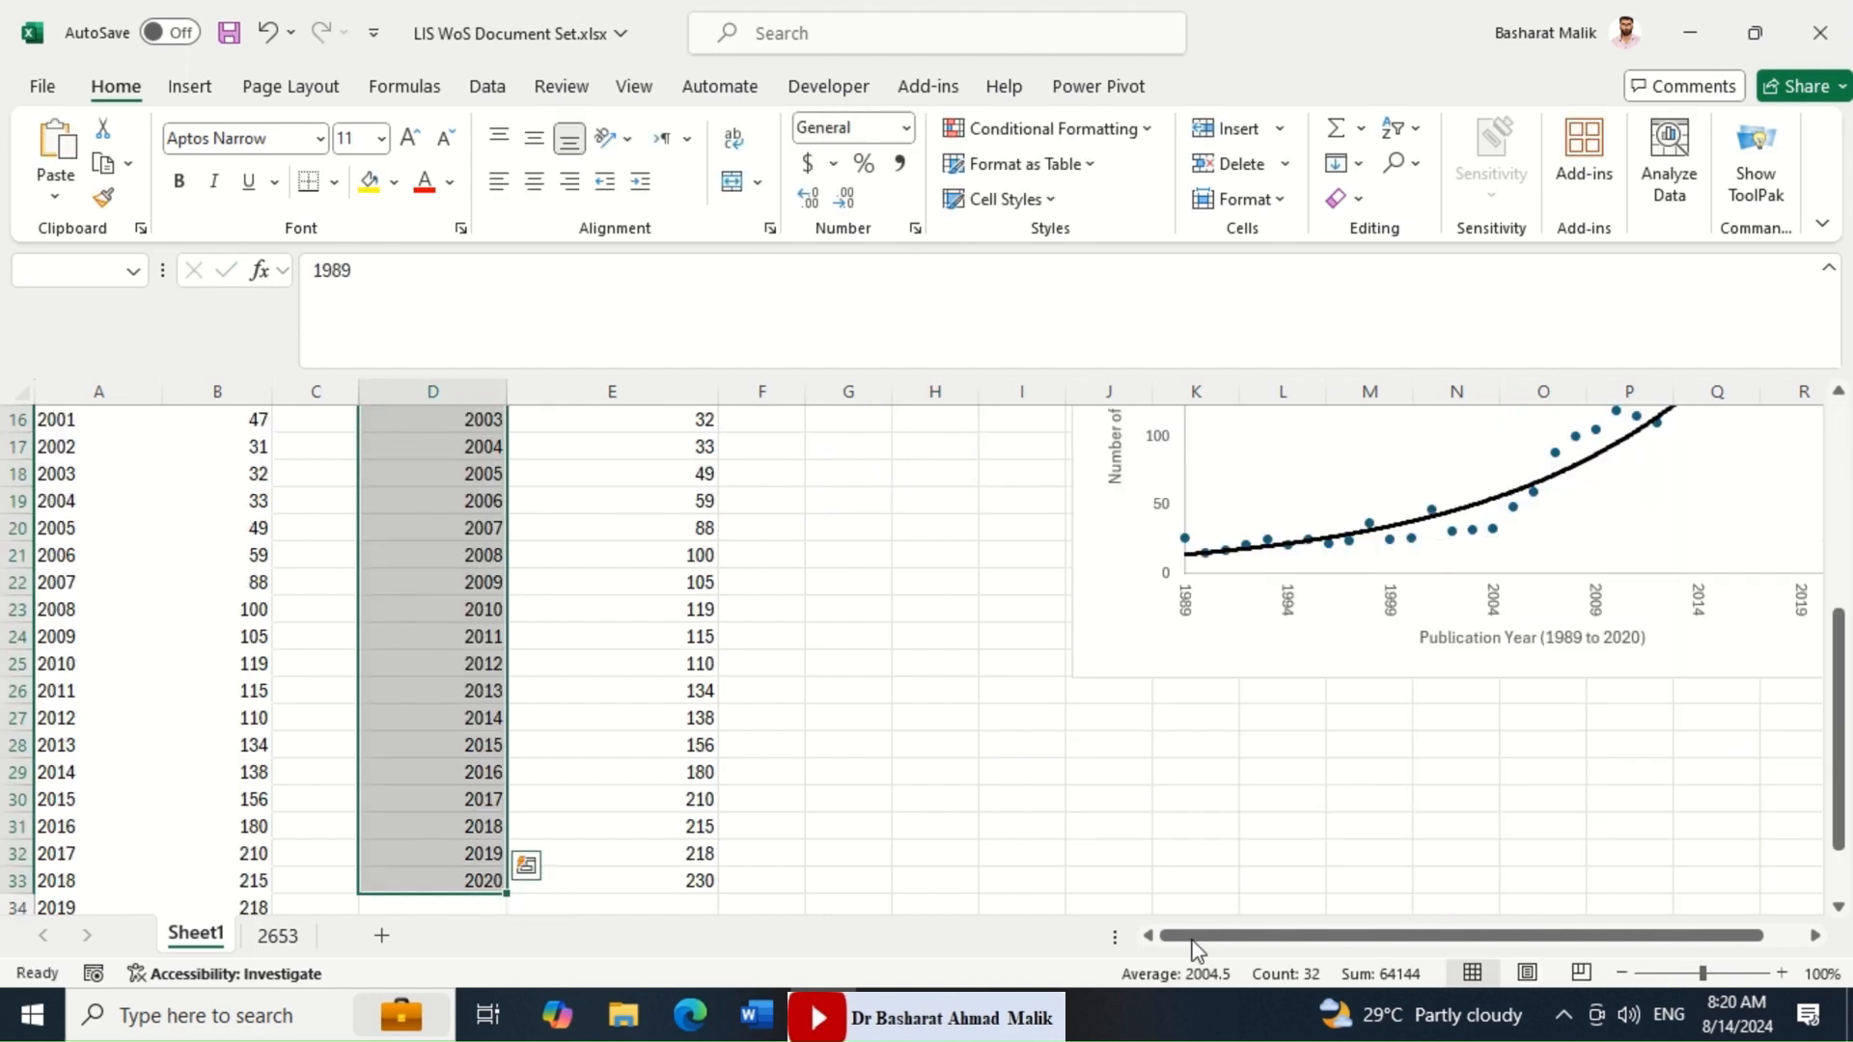
{"action": "key", "text": "ctrl+Up"}
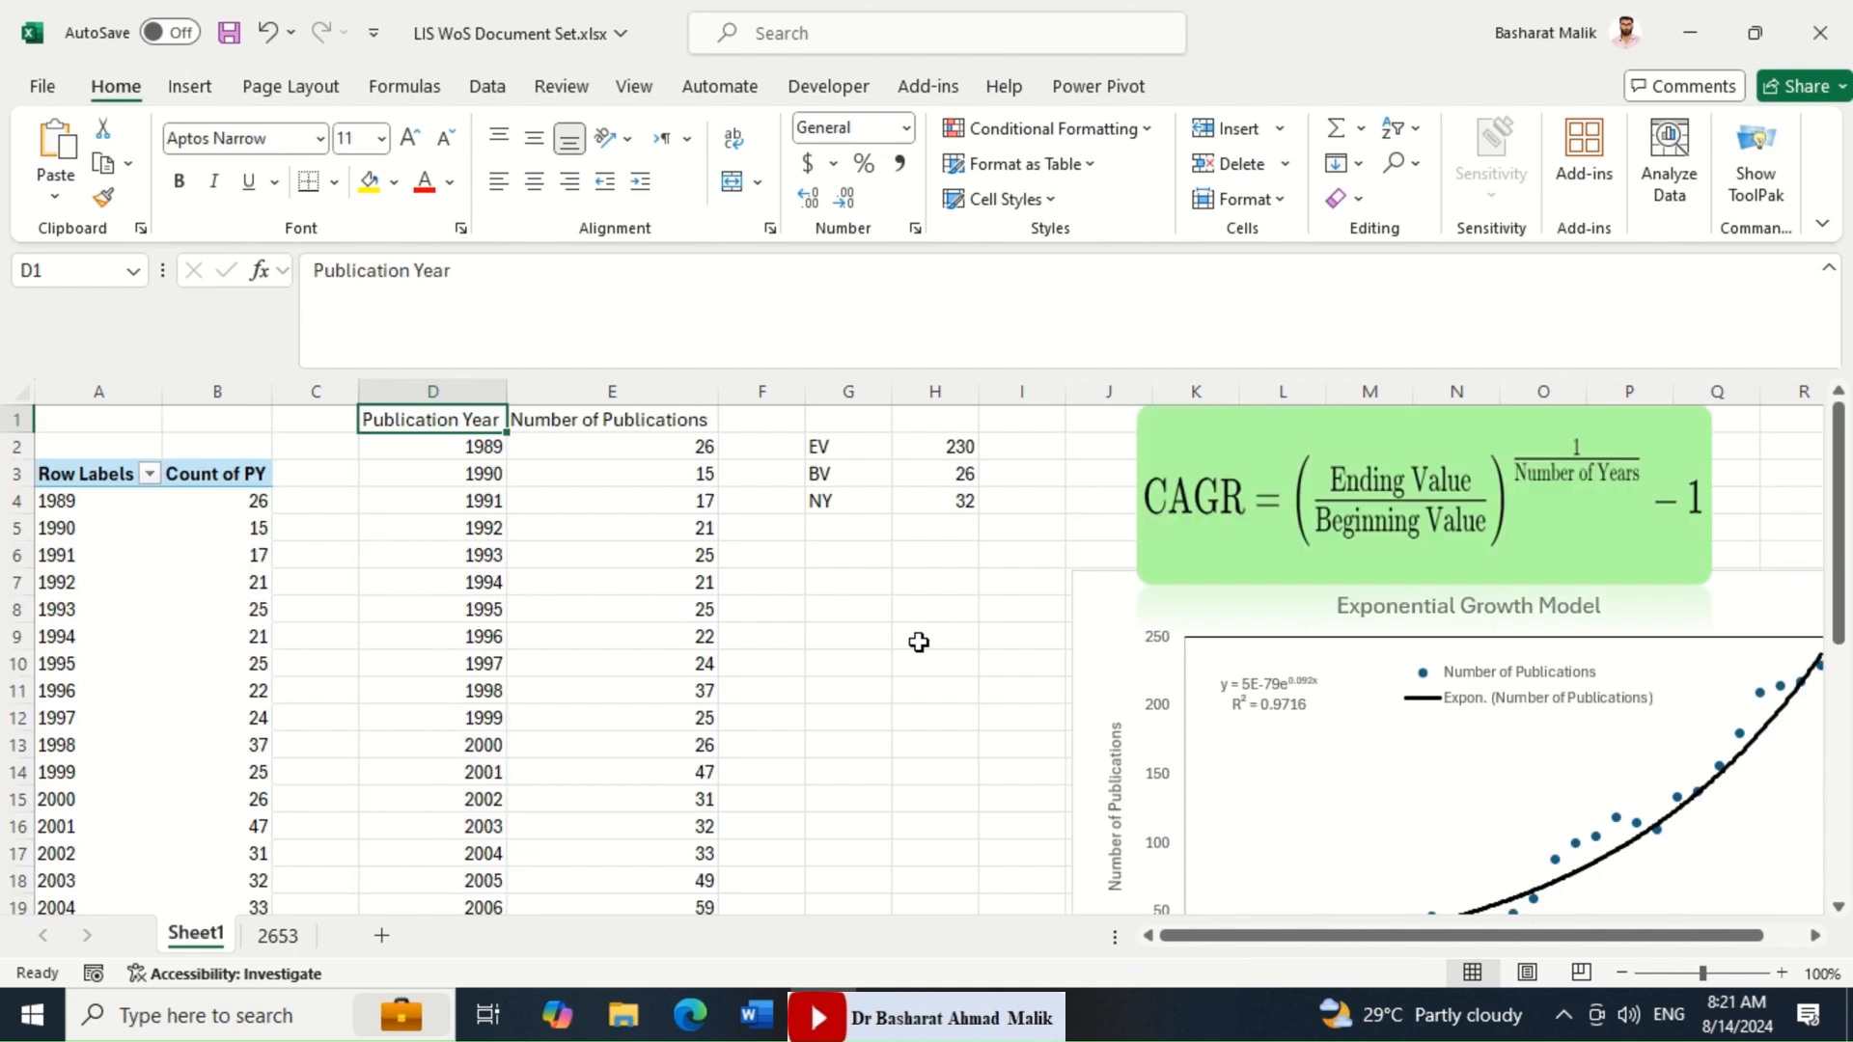
Label G6 as CAGR and begin the formula in H6 with the ending value divided by the beginning value, =(H2/H3).
{"action": "double_click", "coordinate": [836, 557]}
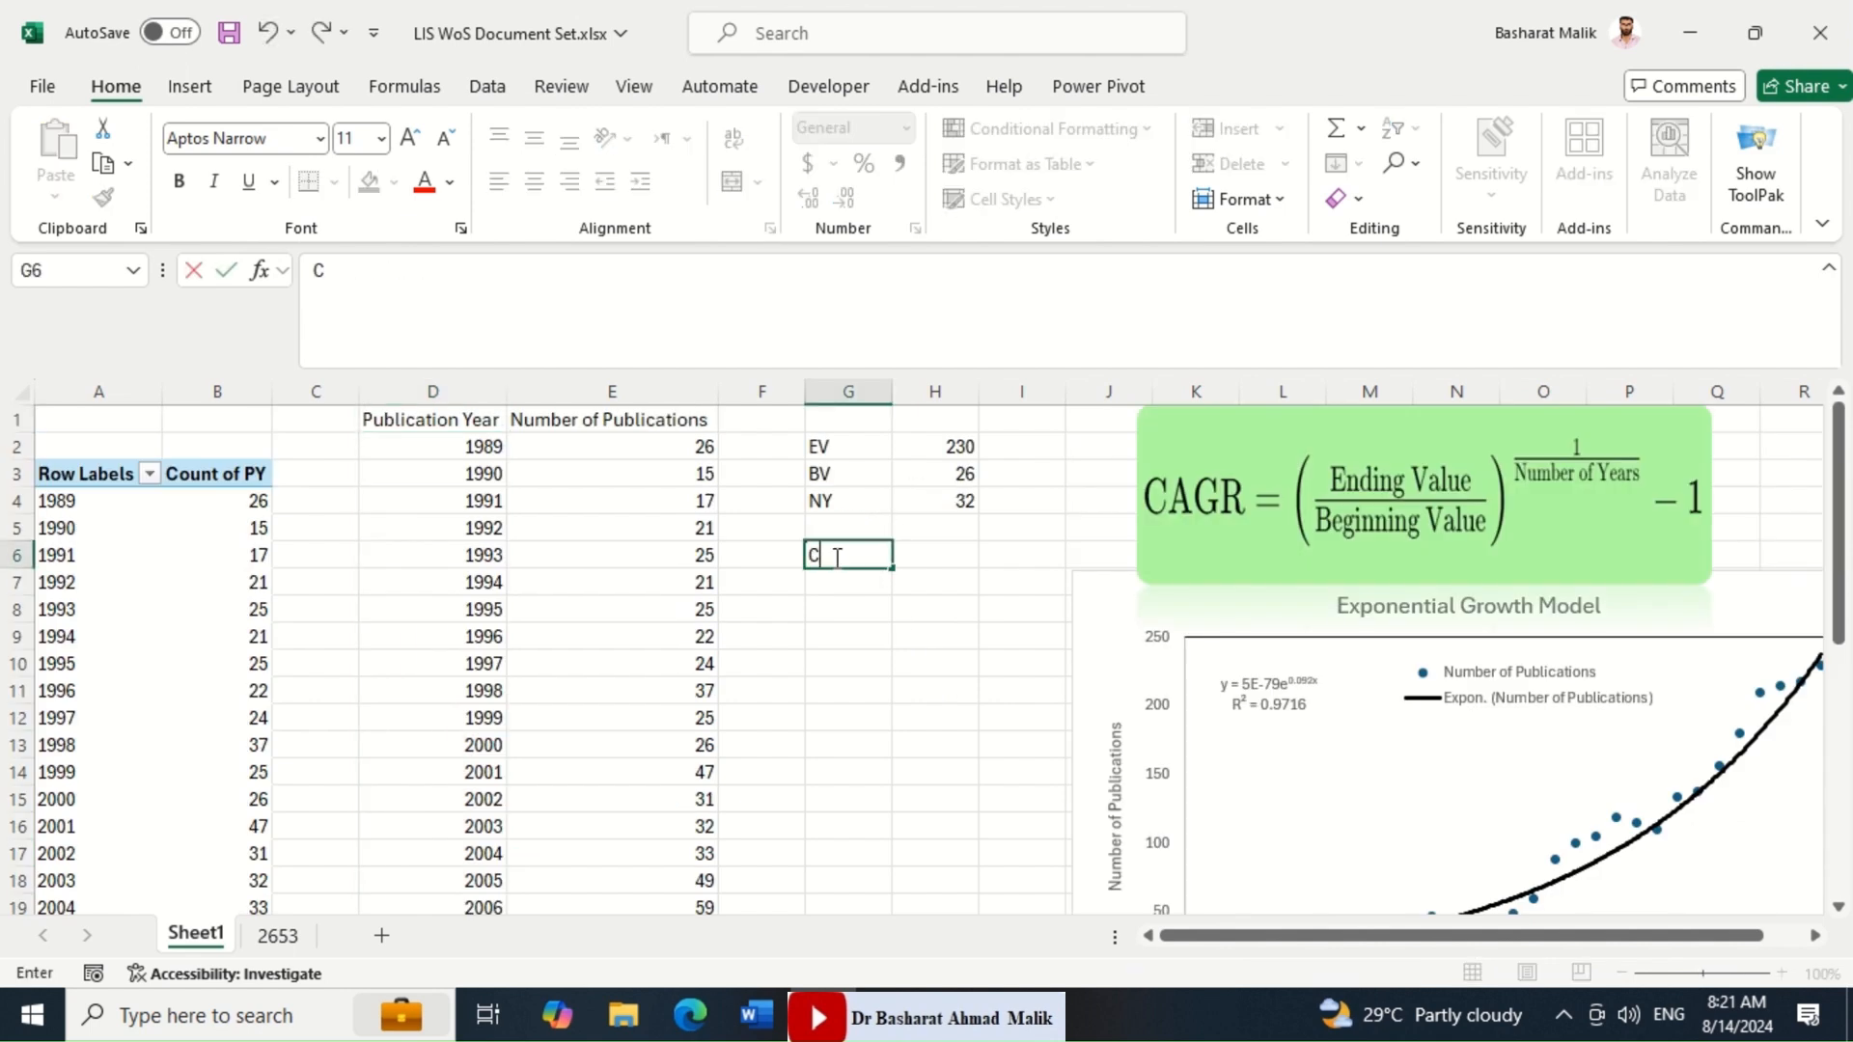
{"action": "type", "text": "CAGR"}
{"action": "key", "text": "Tab"}
{"action": "type", "text": "=("}
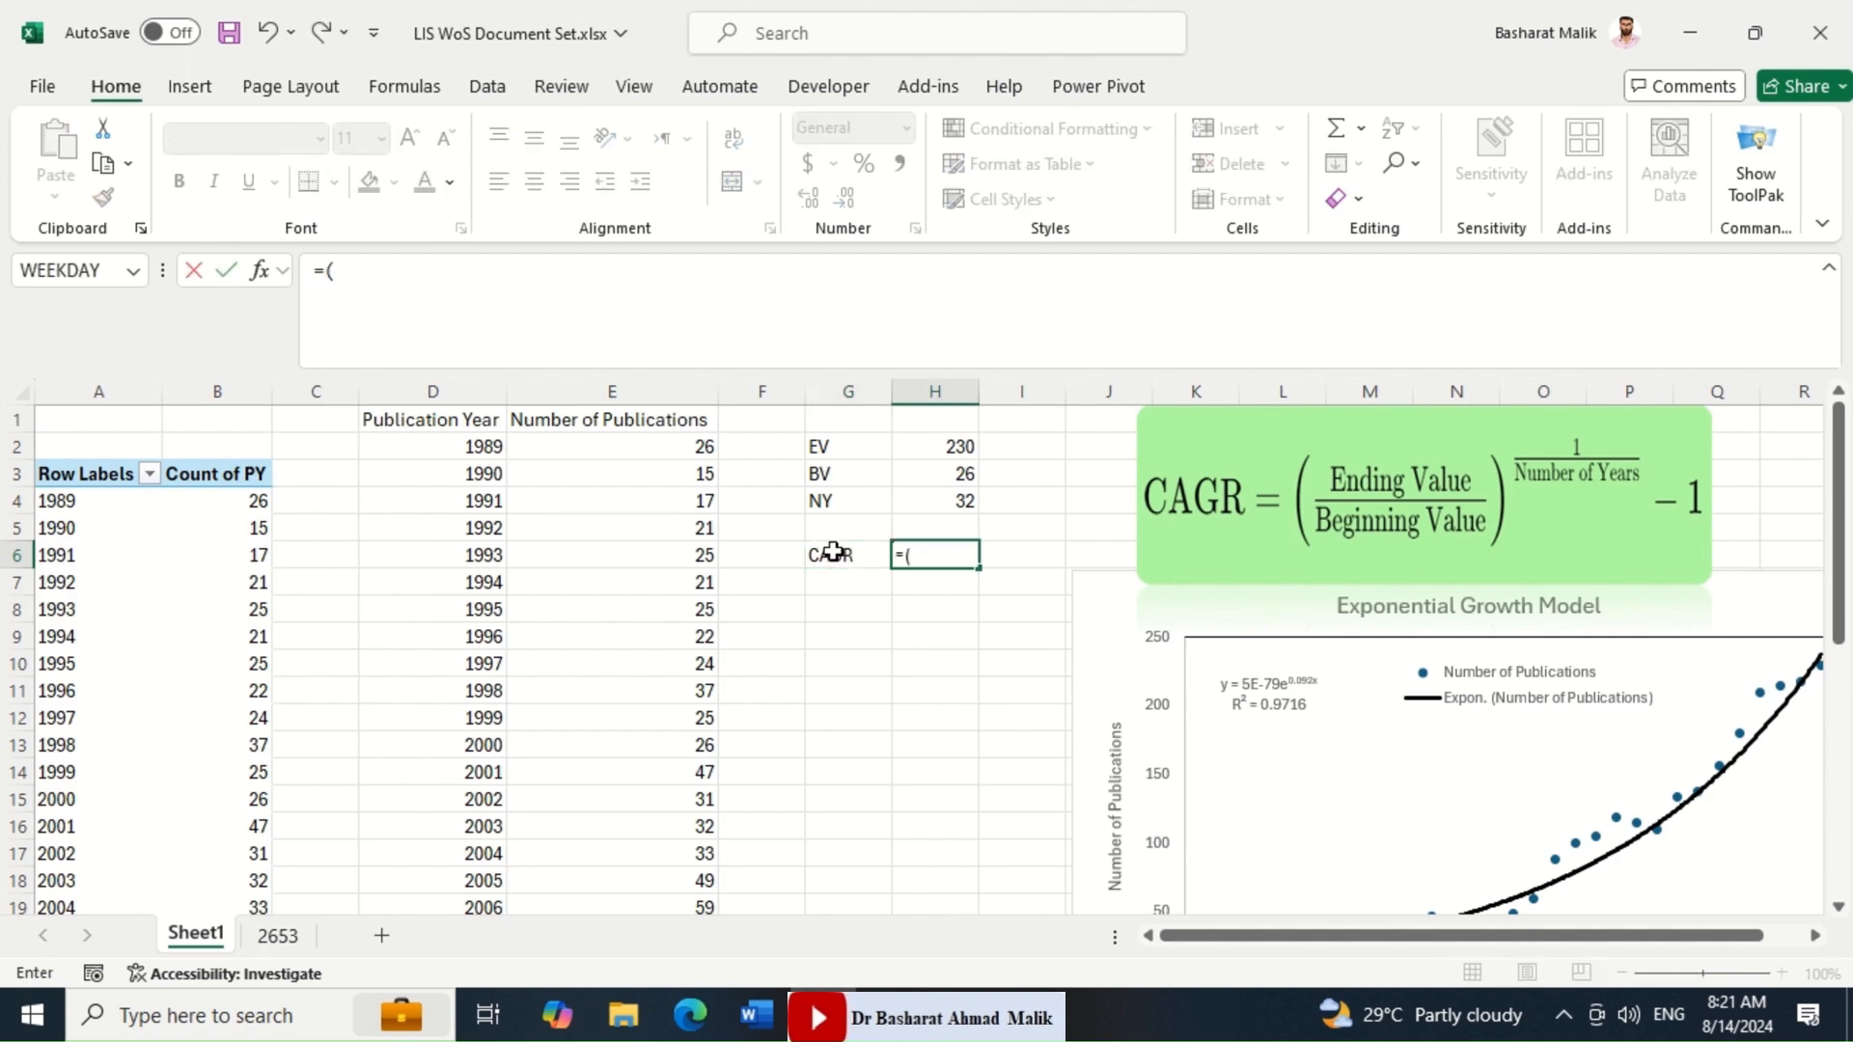
{"action": "left_click", "coordinate": [956, 444]}
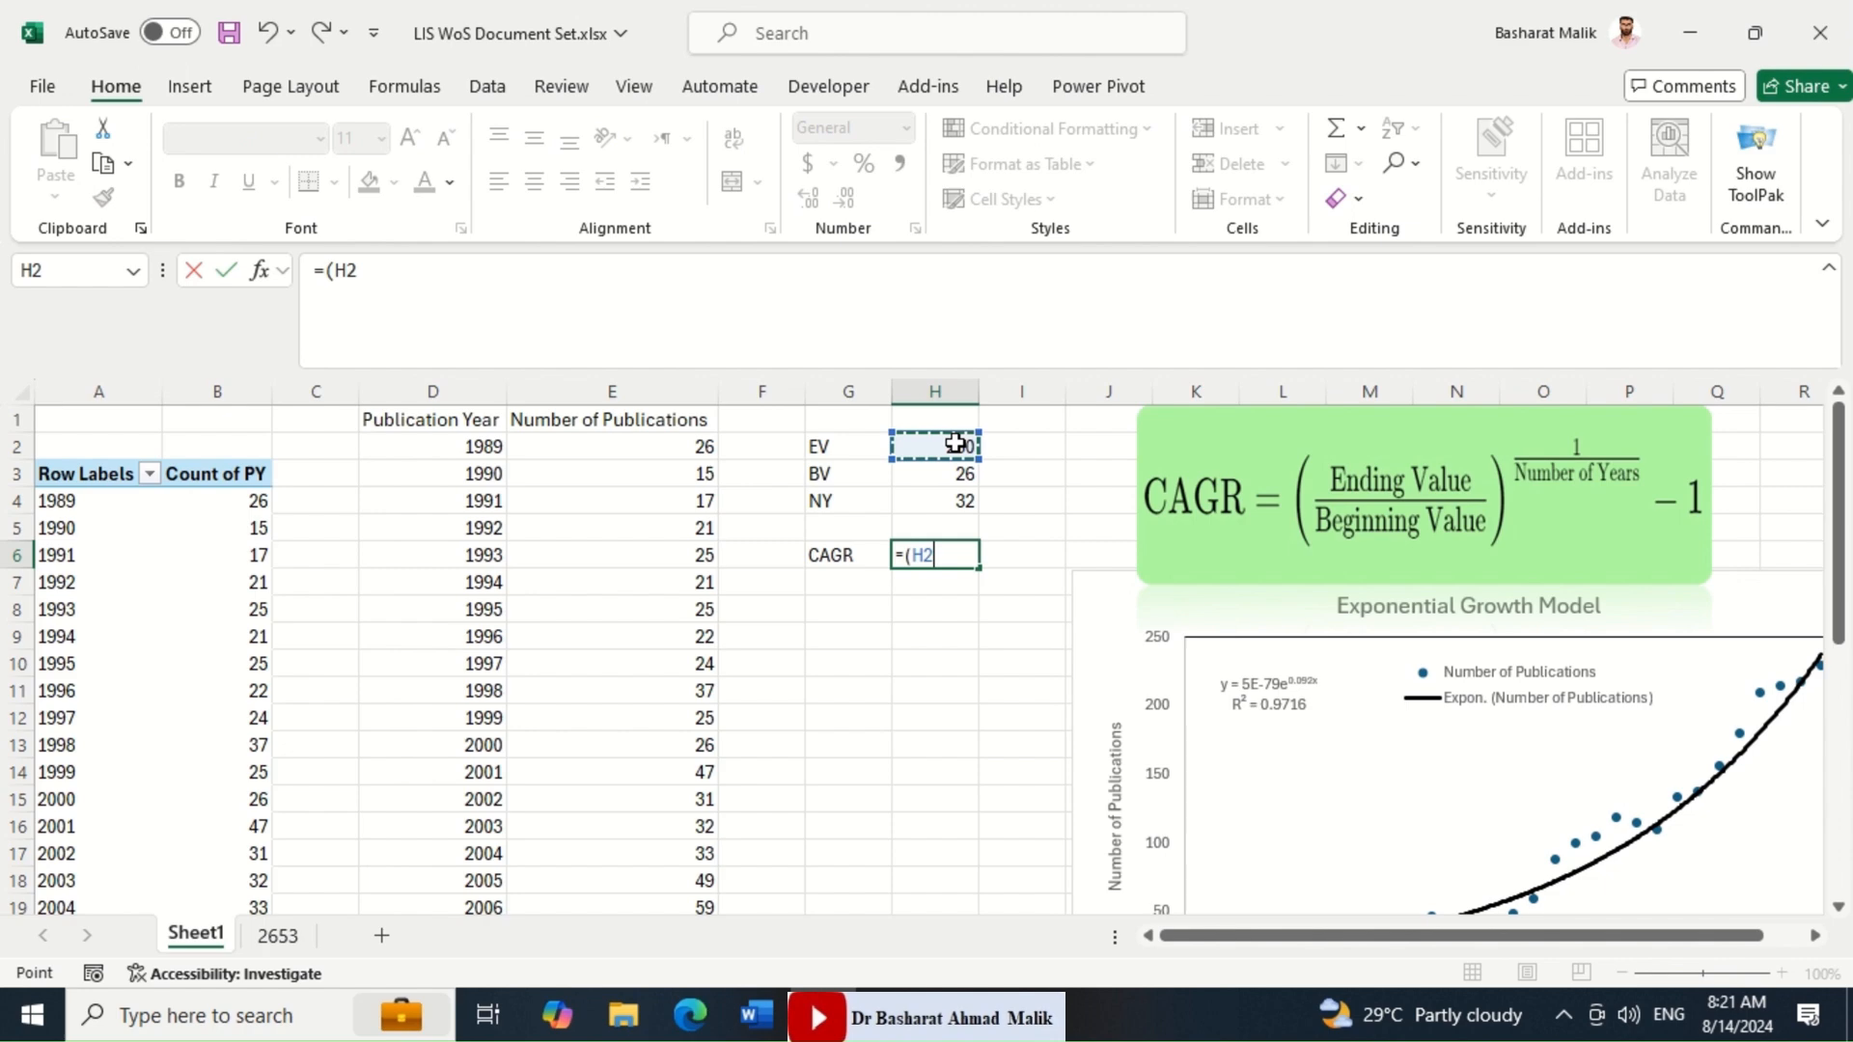
{"action": "type", "text": "/"}
{"action": "left_click", "coordinate": [964, 476]}
{"action": "type", "text": ")"}
Complete the H6 formula as =((H2/H3)^(1/32))-1 and format the cell as a percentage.
{"action": "left_click", "coordinate": [976, 555]}
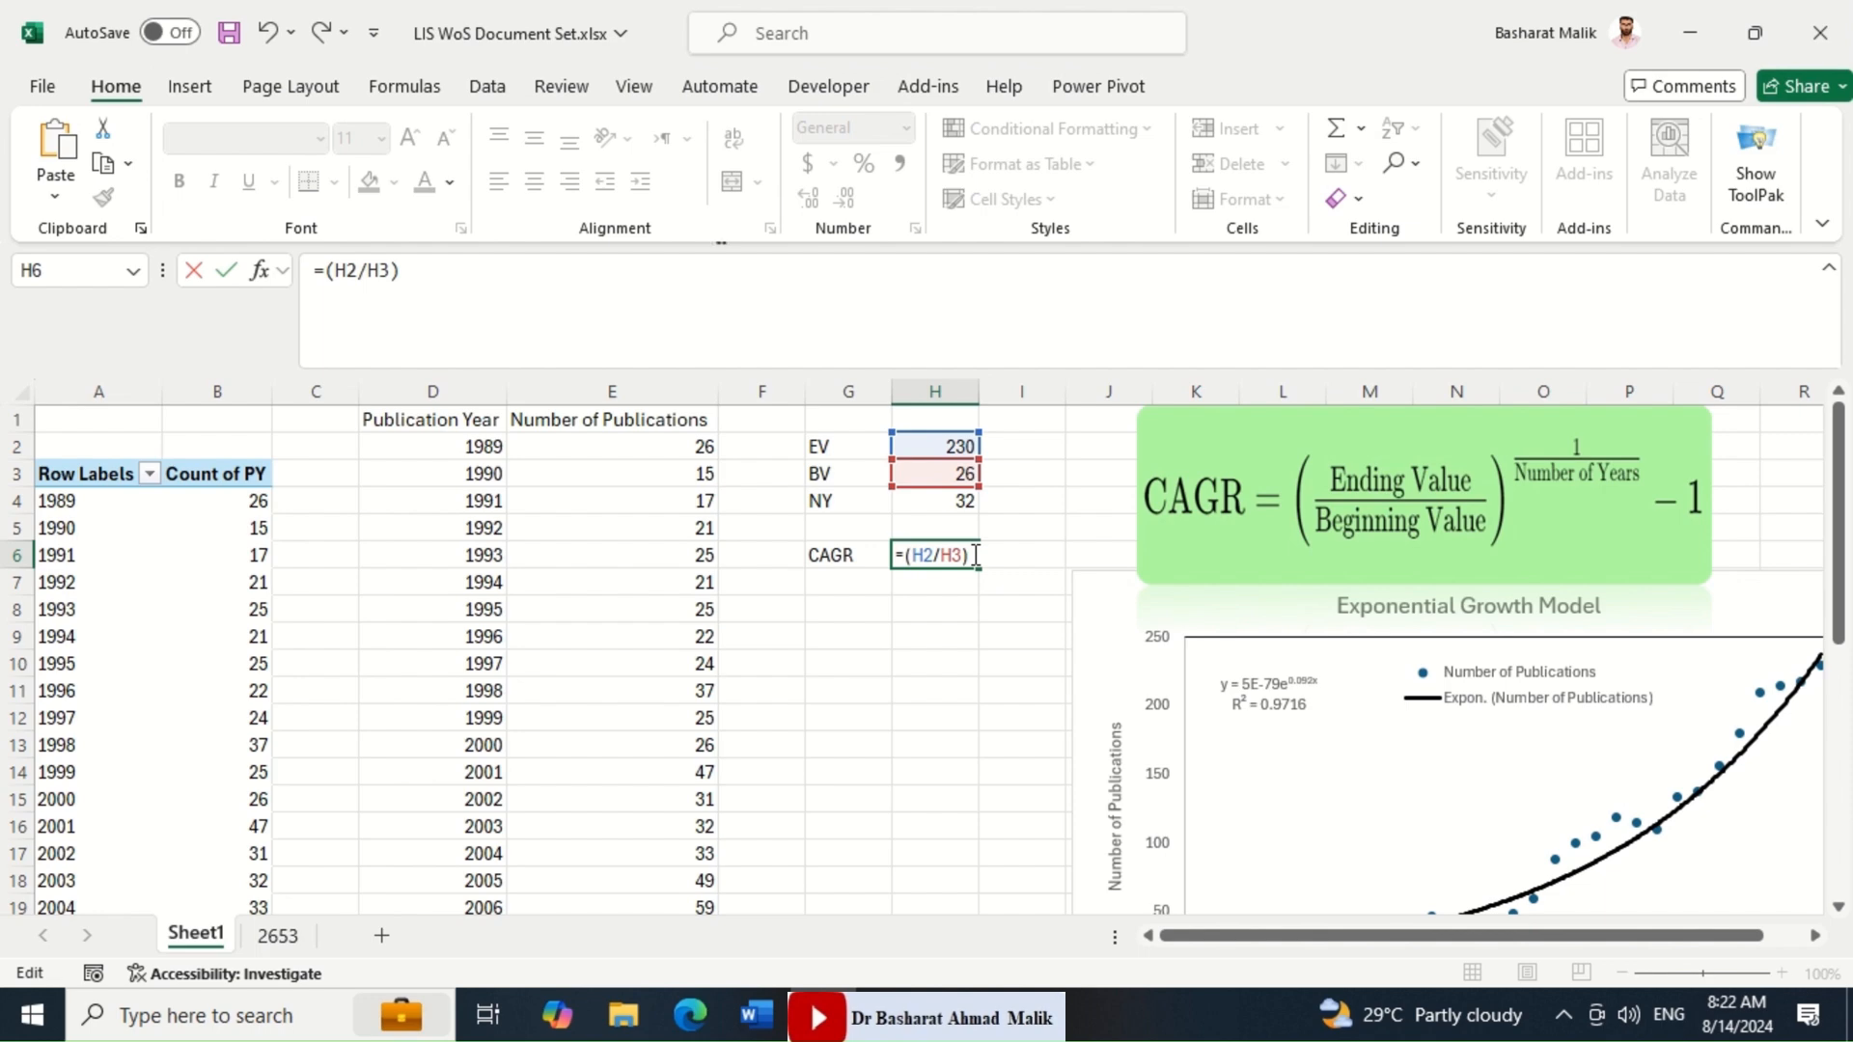
{"action": "type", "text": "^"}
{"action": "type", "text": "(1/32)"}
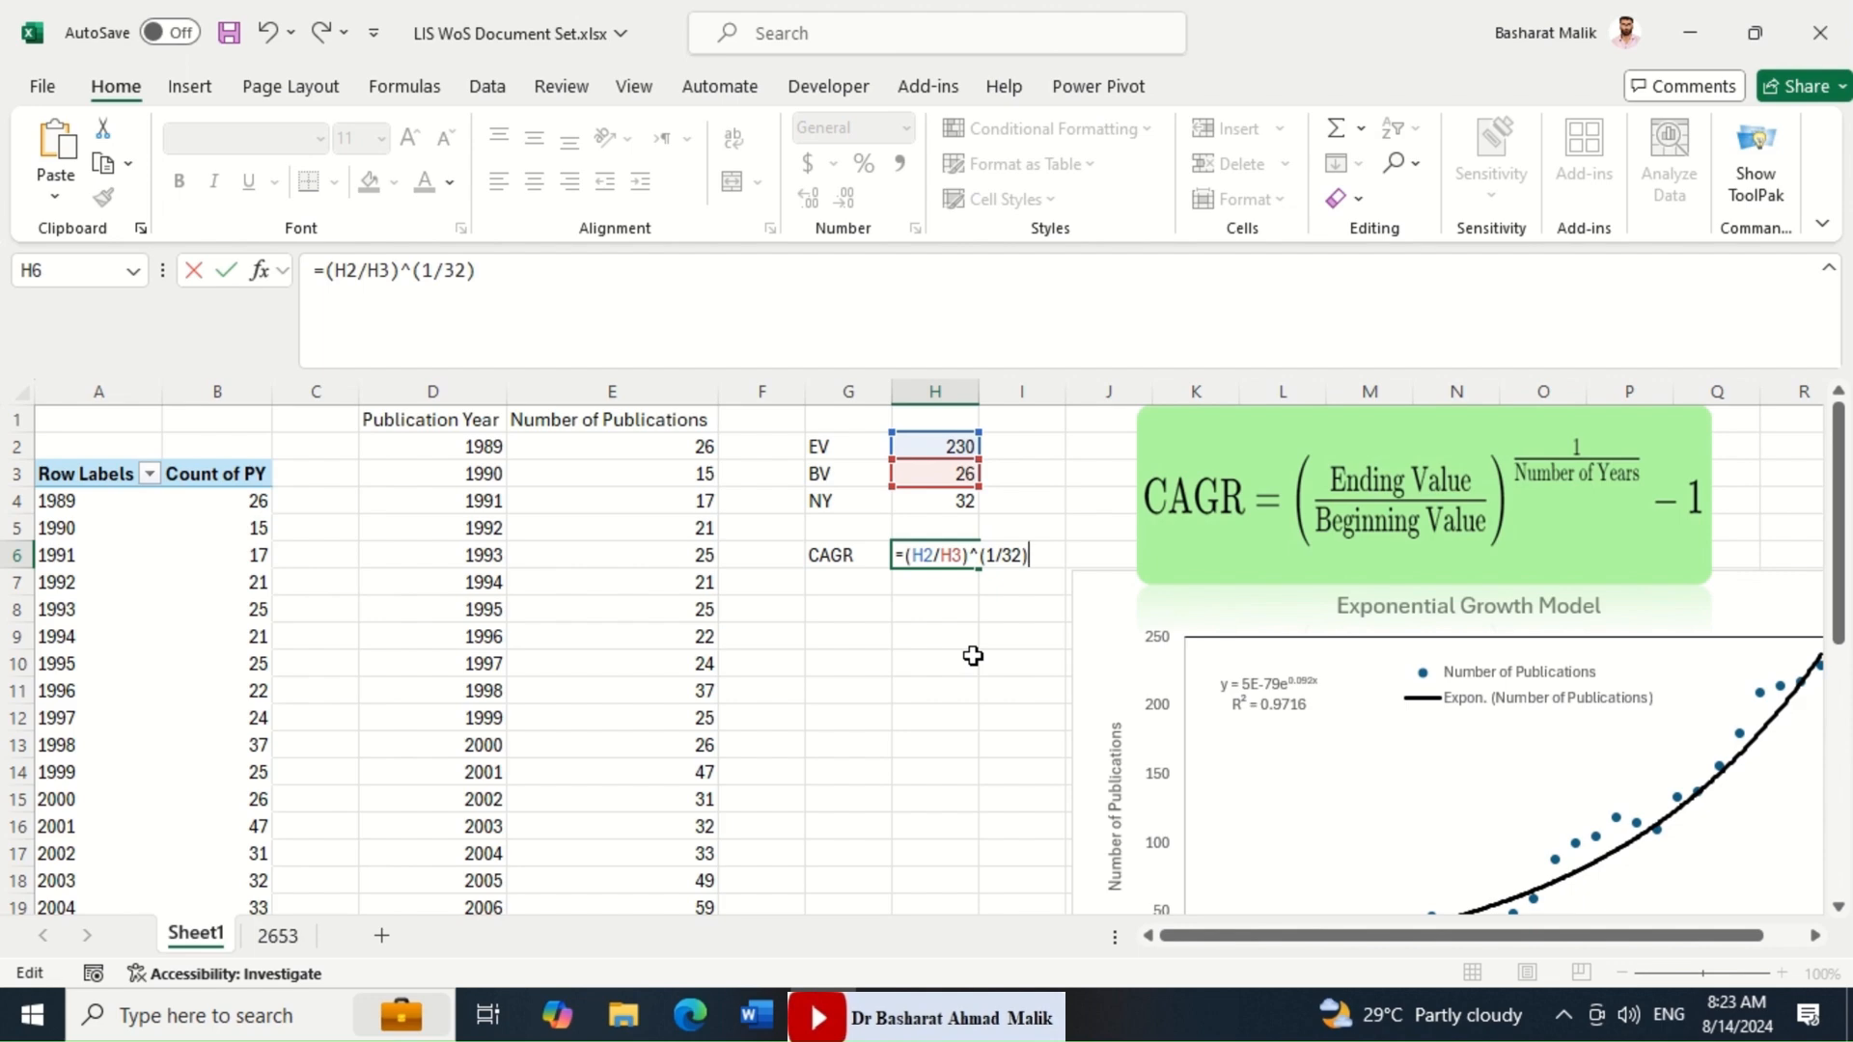
{"action": "type", "text": ")"}
{"action": "left_click", "coordinate": [907, 558]}
{"action": "type", "text": "("}
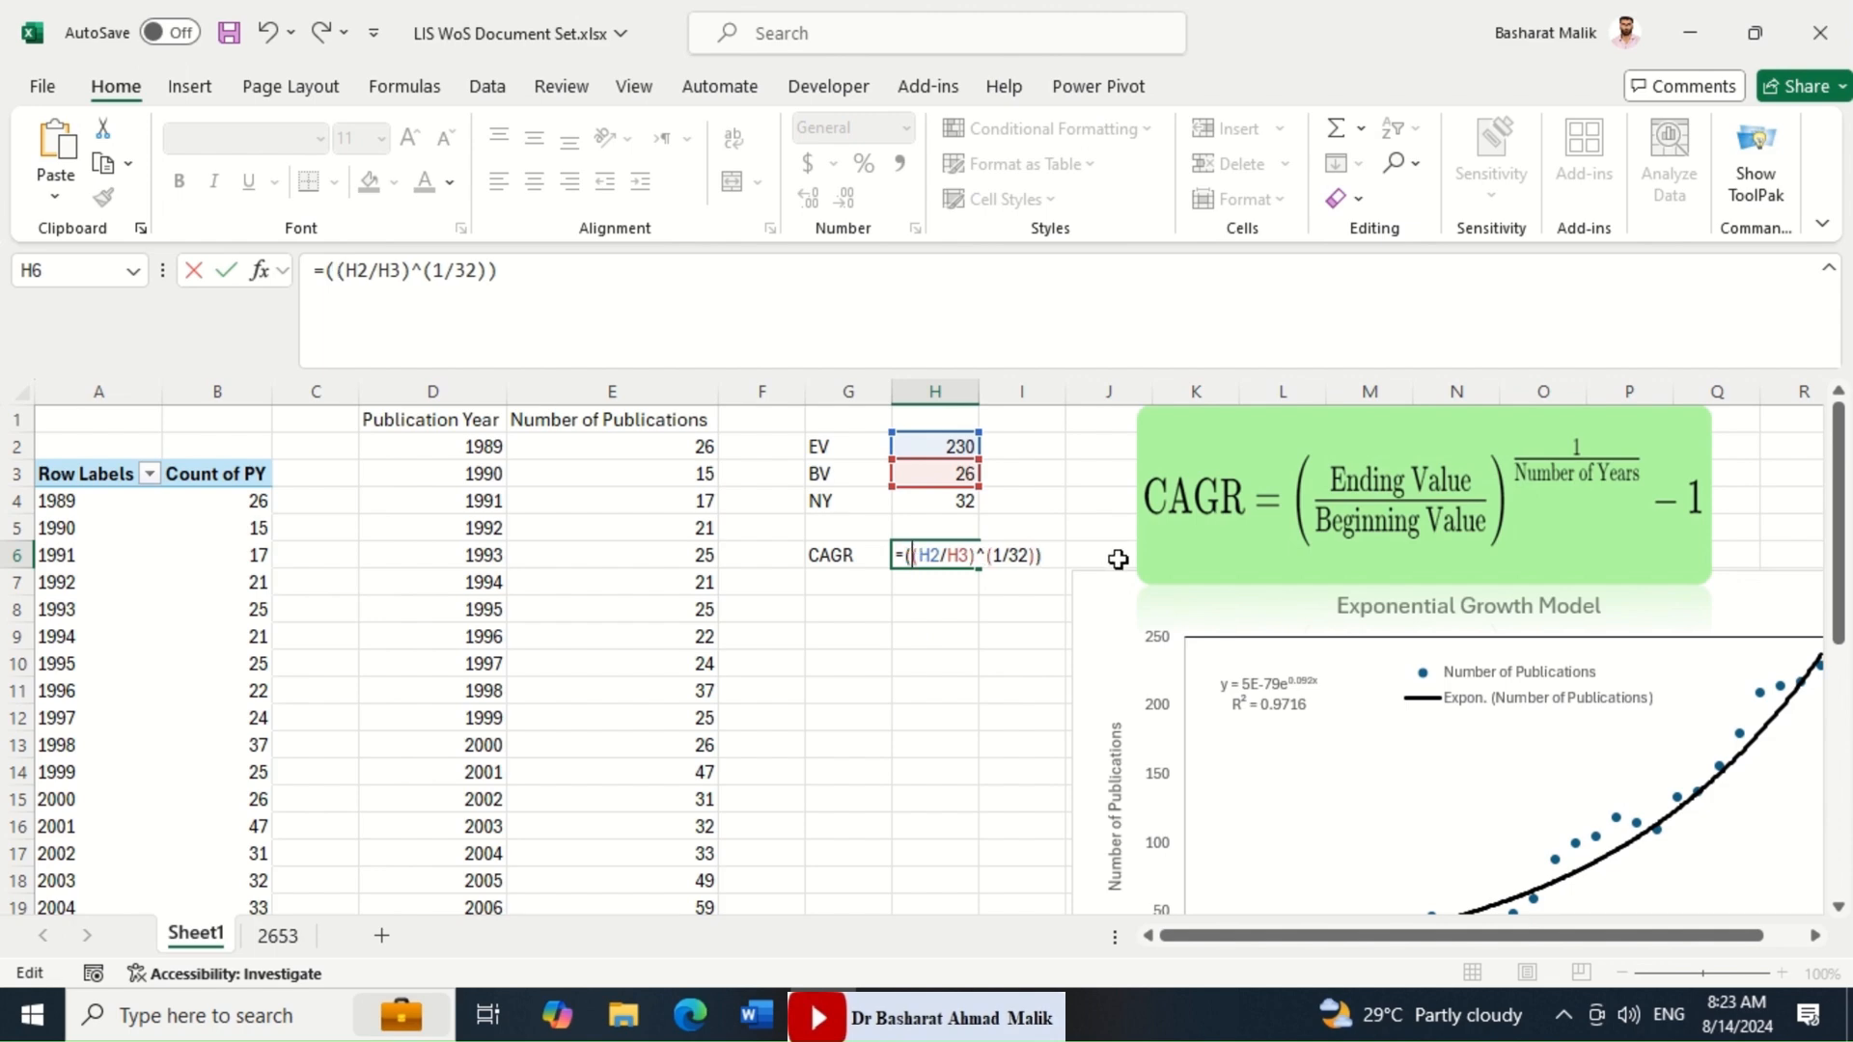
{"action": "type", "text": "-1"}
{"action": "key", "text": "Return"}
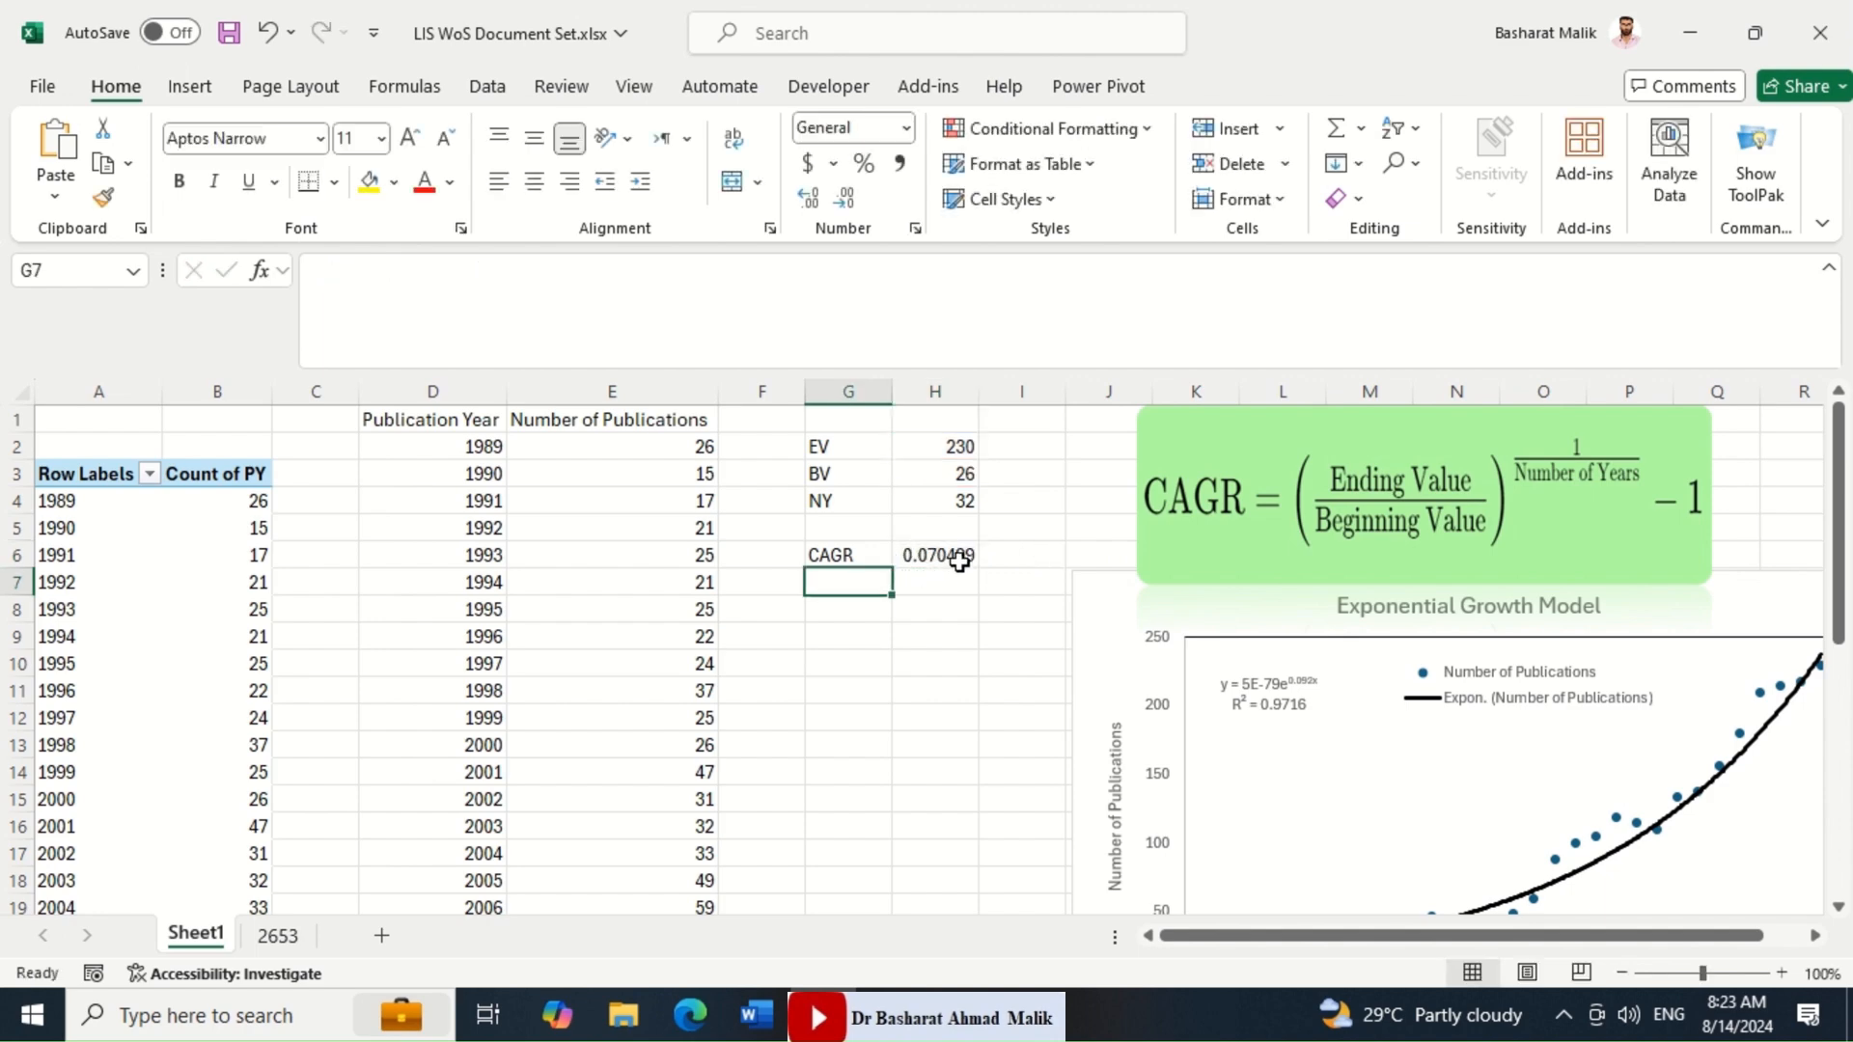
{"action": "left_click", "coordinate": [946, 554]}
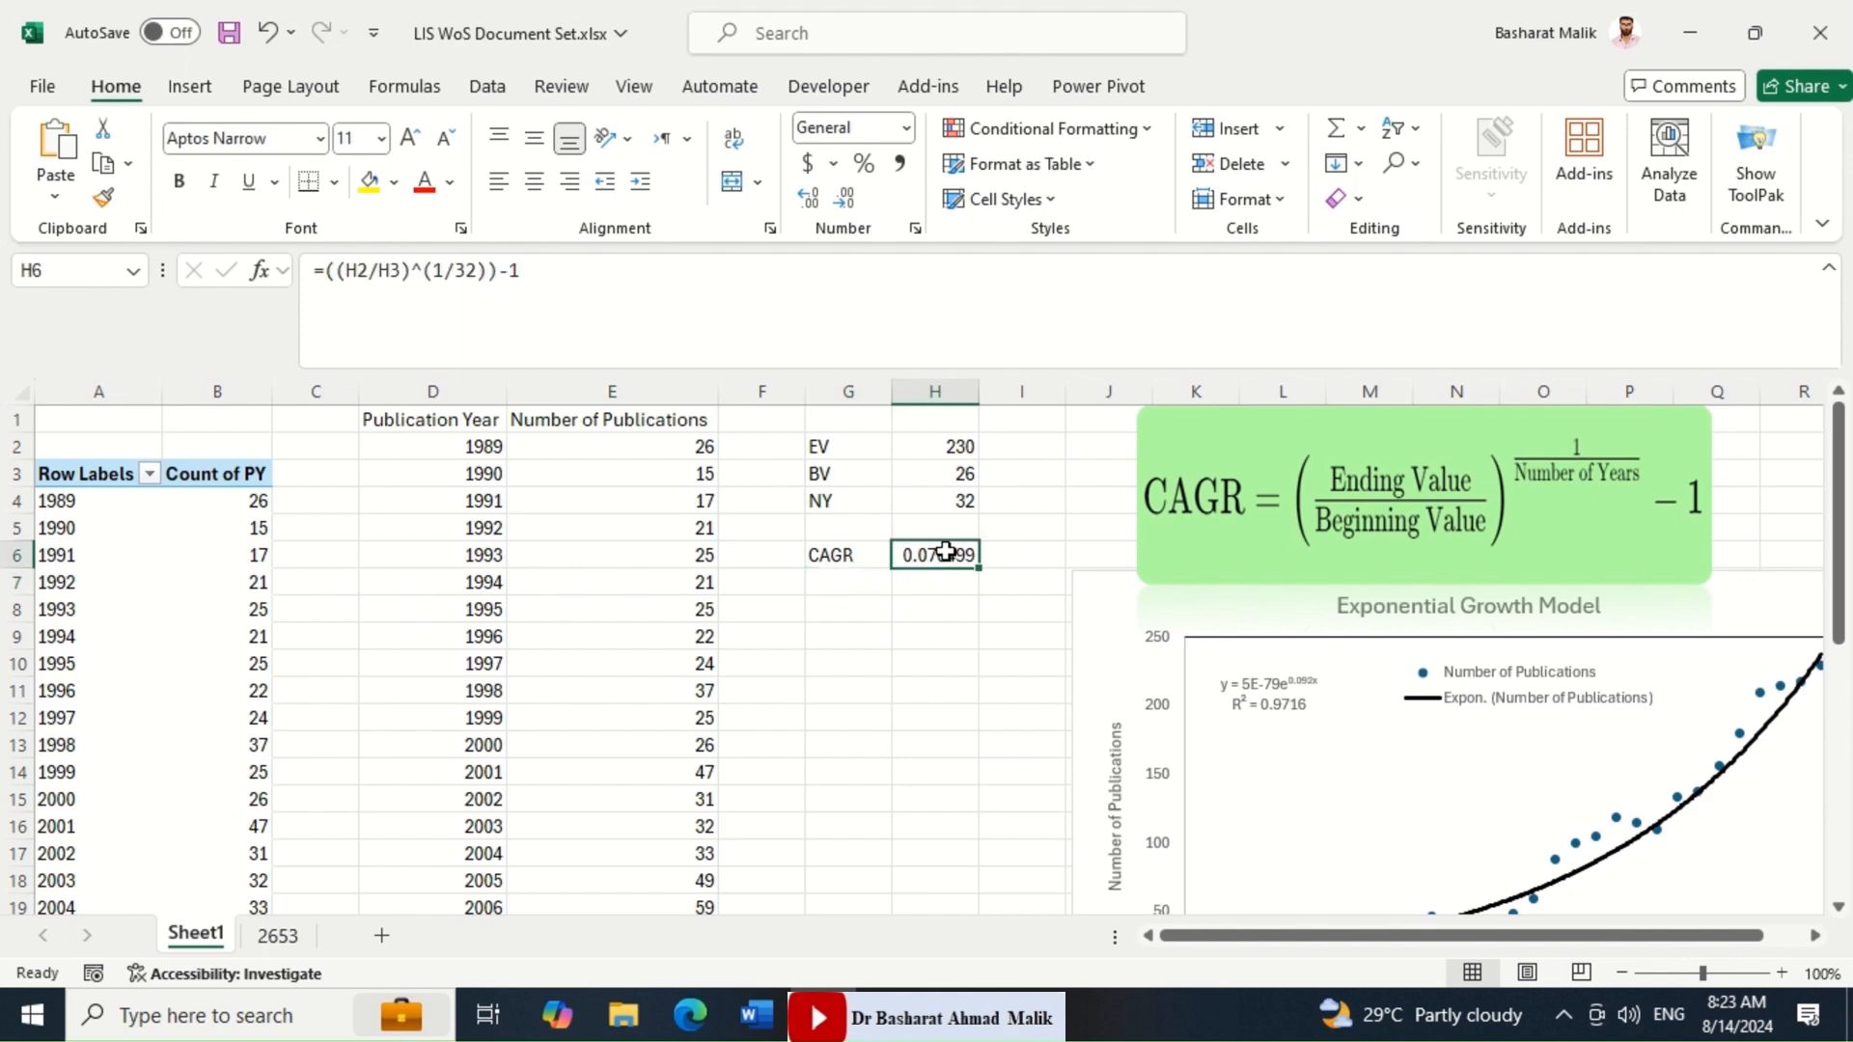
{"action": "left_click", "coordinate": [865, 168]}
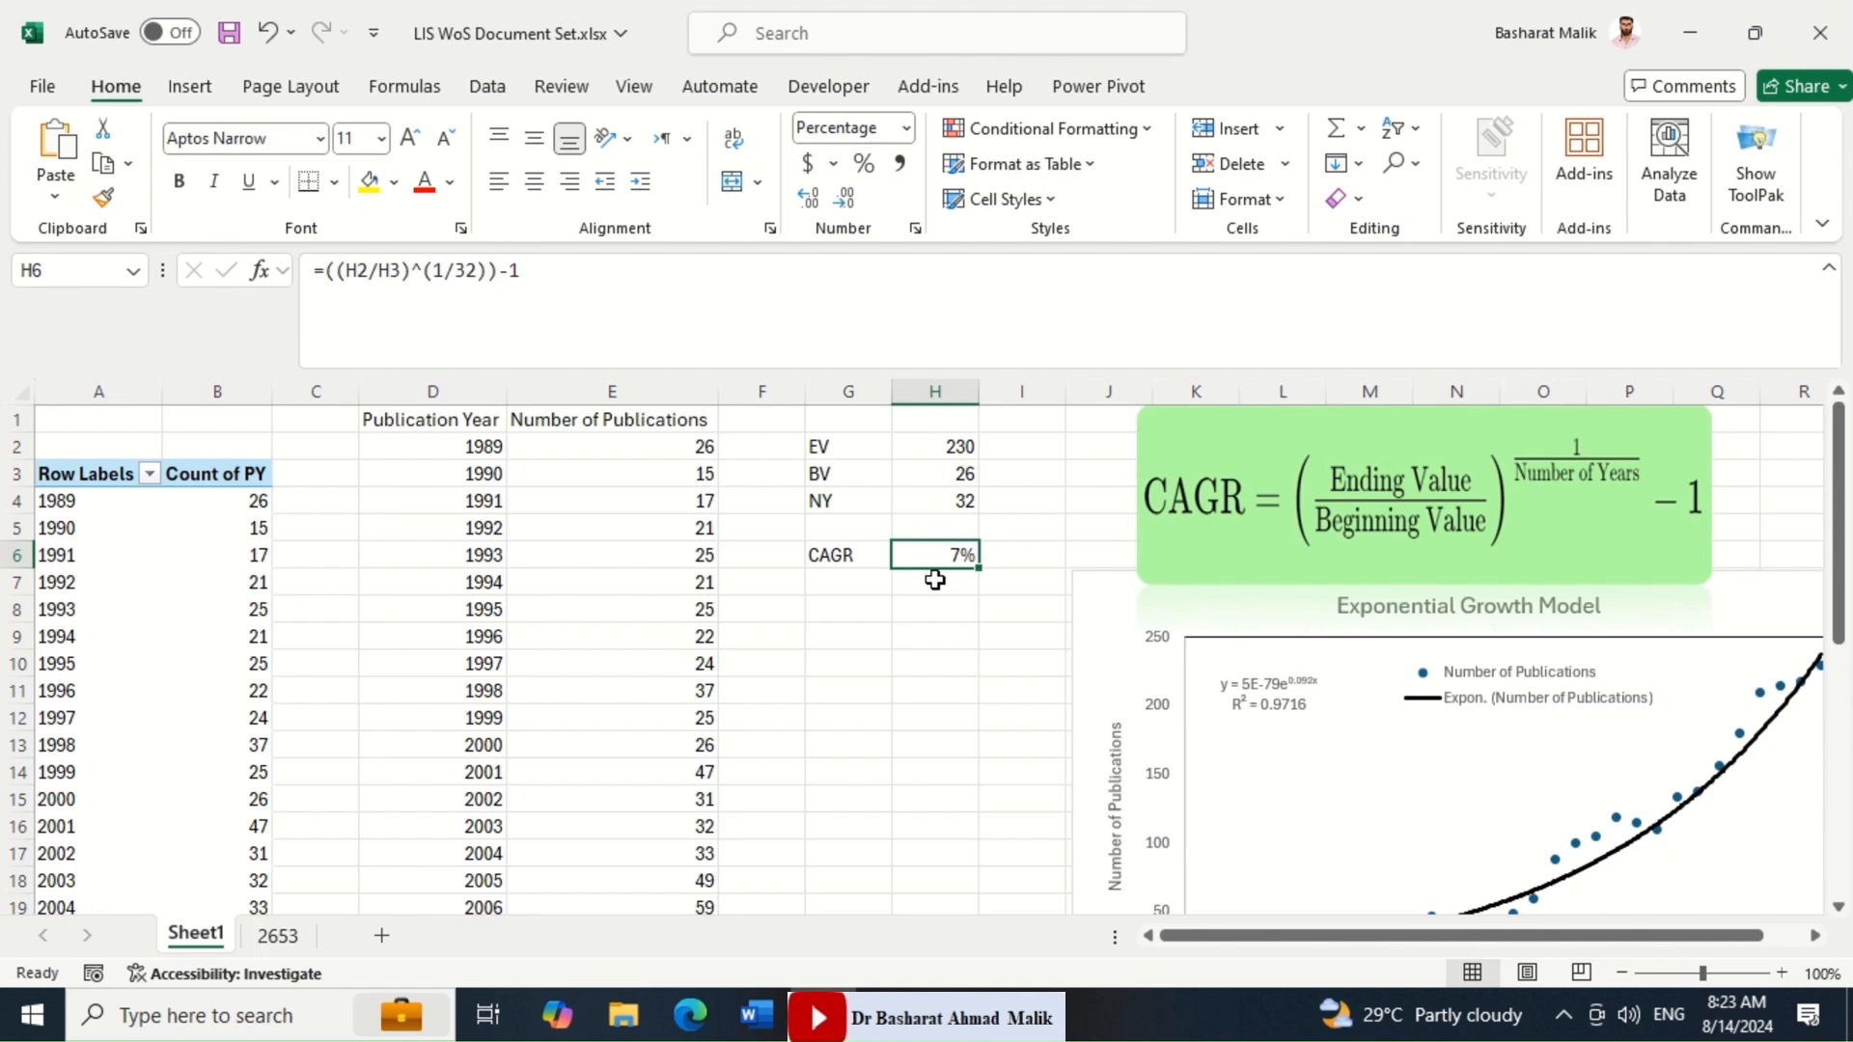
Label G8 as Doubling Time (dt) and fit column G's width to the text.
{"action": "left_click", "coordinate": [842, 605]}
{"action": "type", "text": "Doubling Time (dt)"}
{"action": "key", "text": "Tab"}
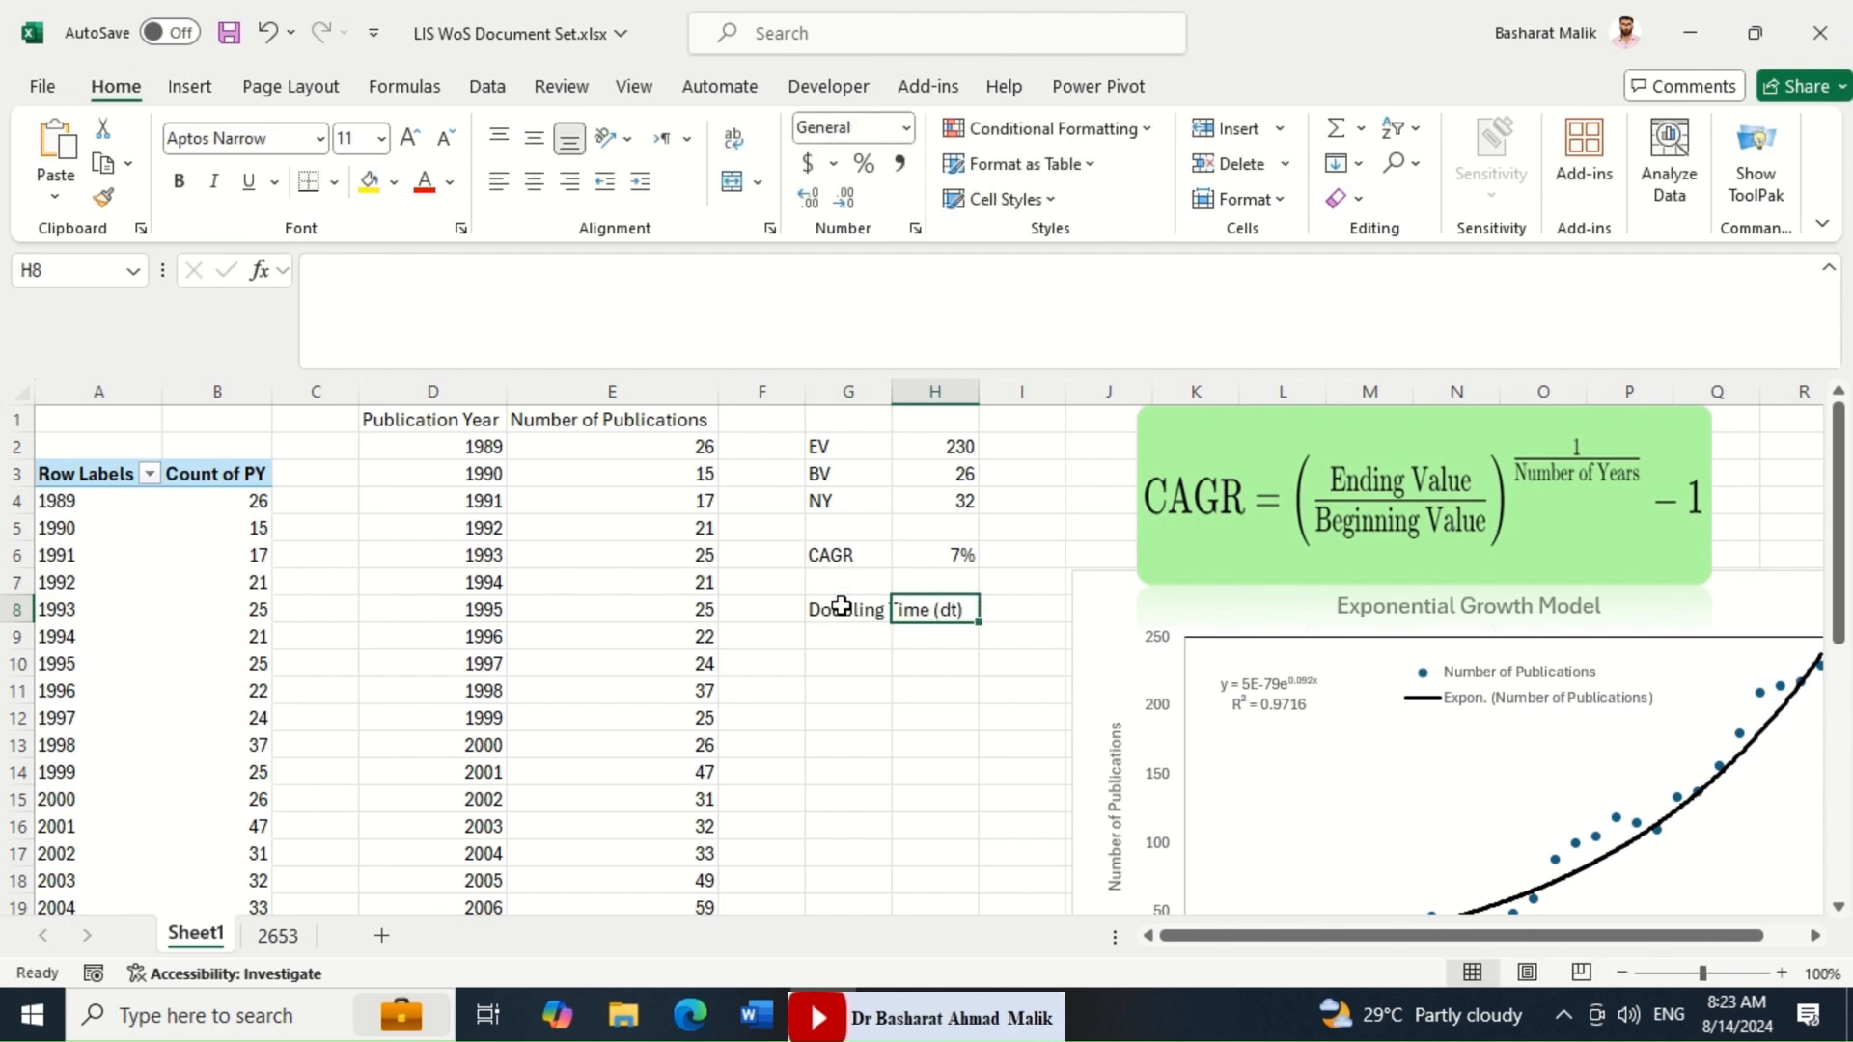
{"action": "double_click", "coordinate": [897, 377]}
Paste the copied doubling-time formula picture and place it below the calculations, at about columns F to I, rows 14 to 18.
{"action": "left_click", "coordinate": [709, 854]}
{"action": "key", "text": "ctrl+v"}
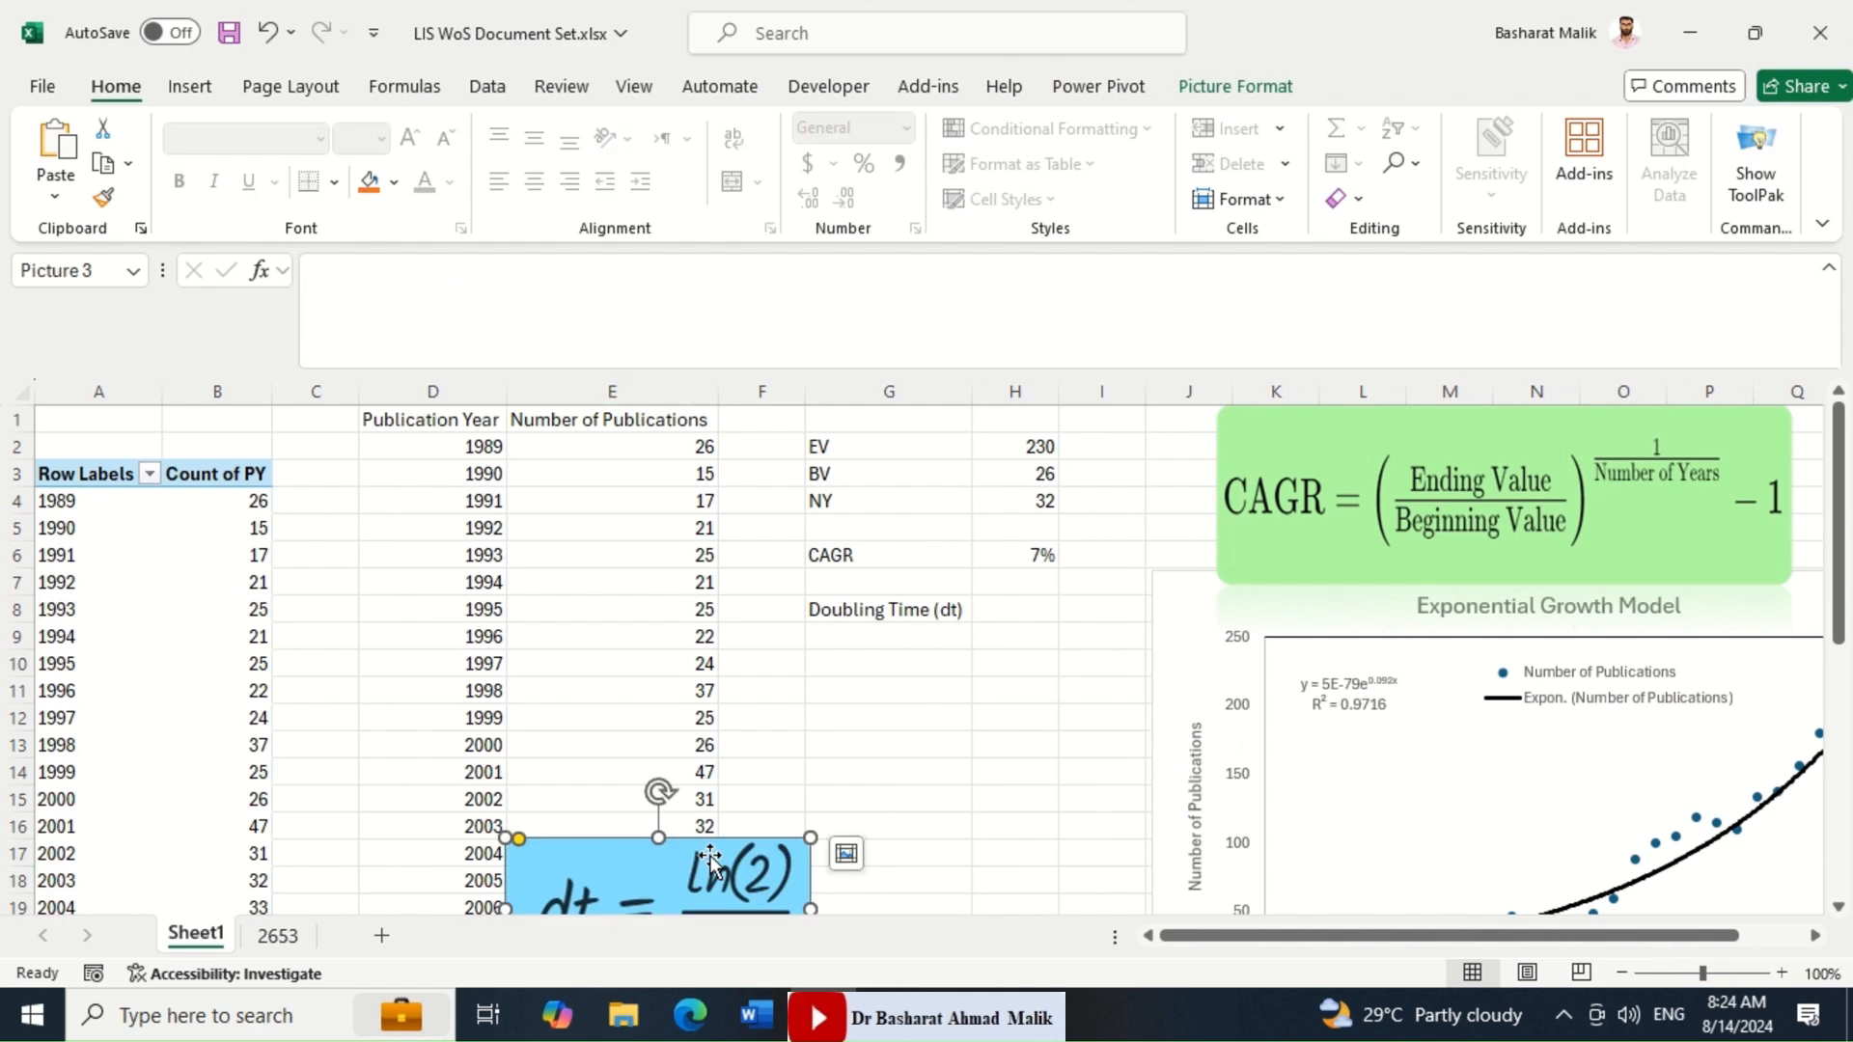
{"action": "left_click_drag", "start_coordinate": [697, 888], "coordinate": [1034, 841]}
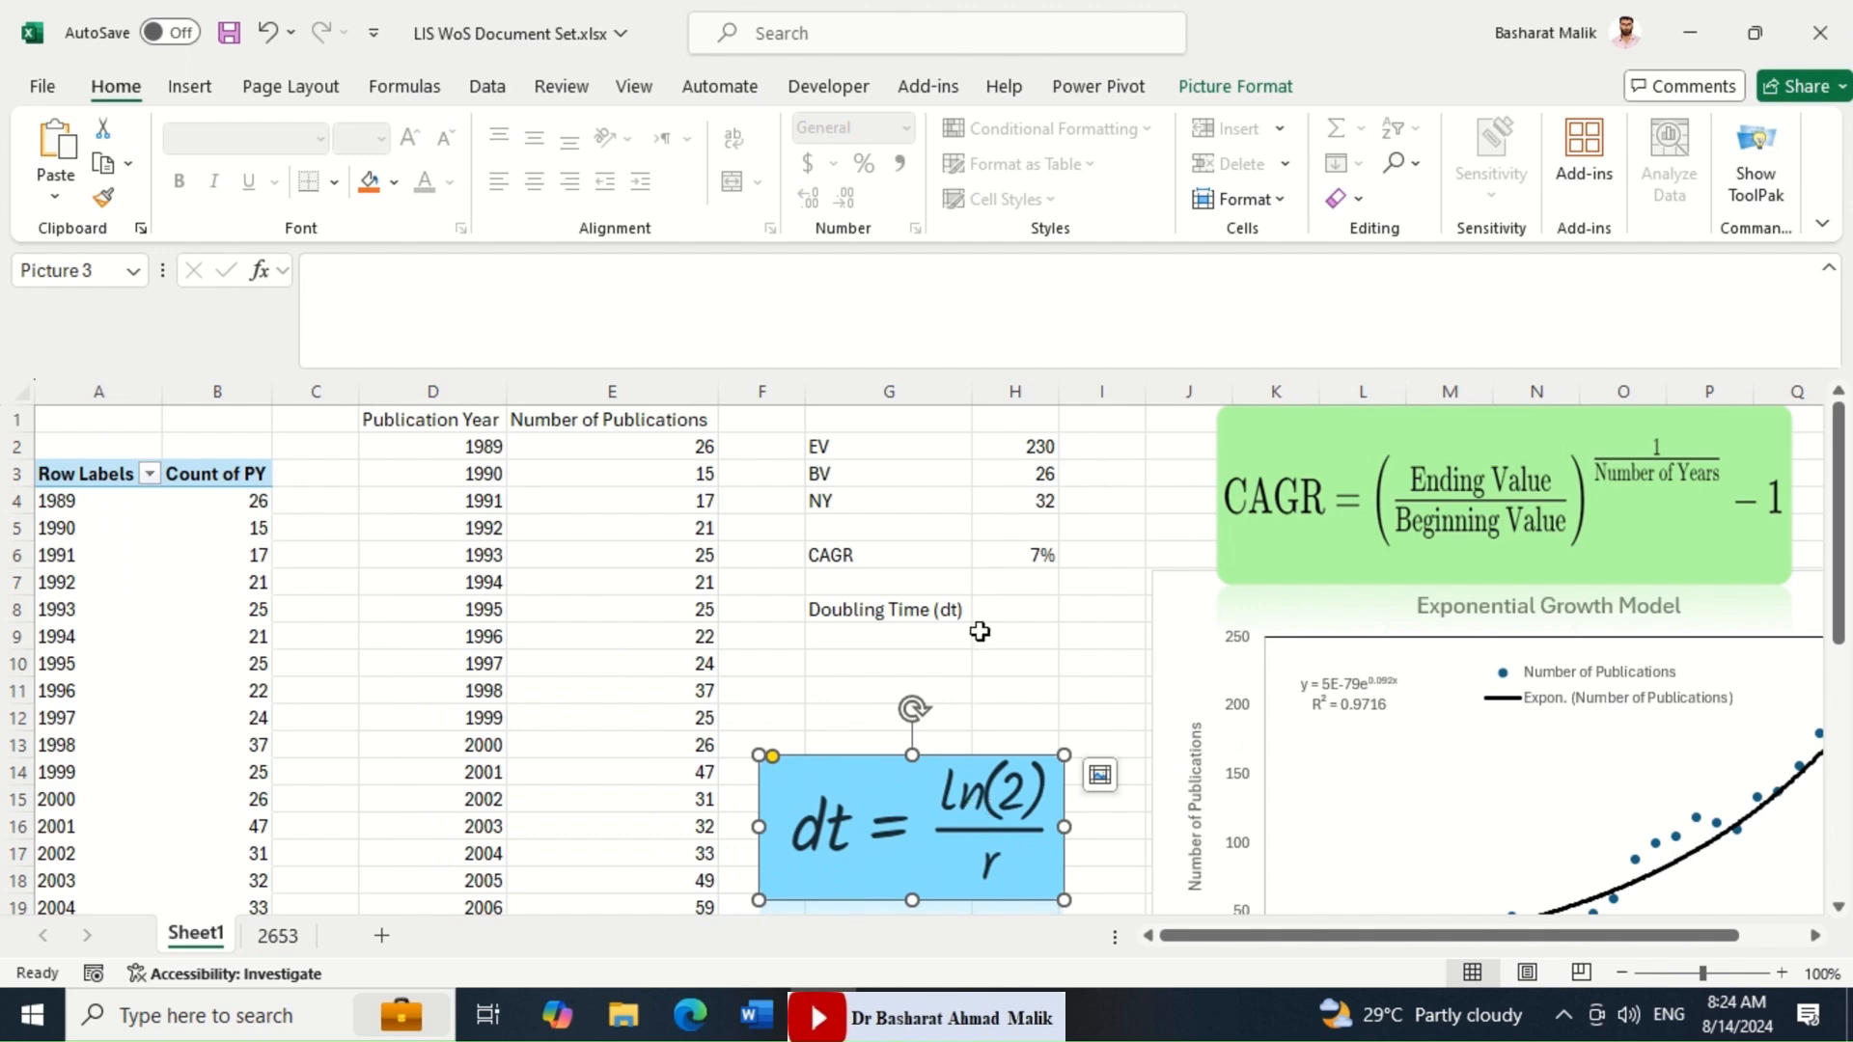
Calculate the doubling time in H8 with =LN(2)/0.092, using the exponent of the trendline equation as r.
{"action": "left_click", "coordinate": [1002, 611]}
{"action": "type", "text": "="}
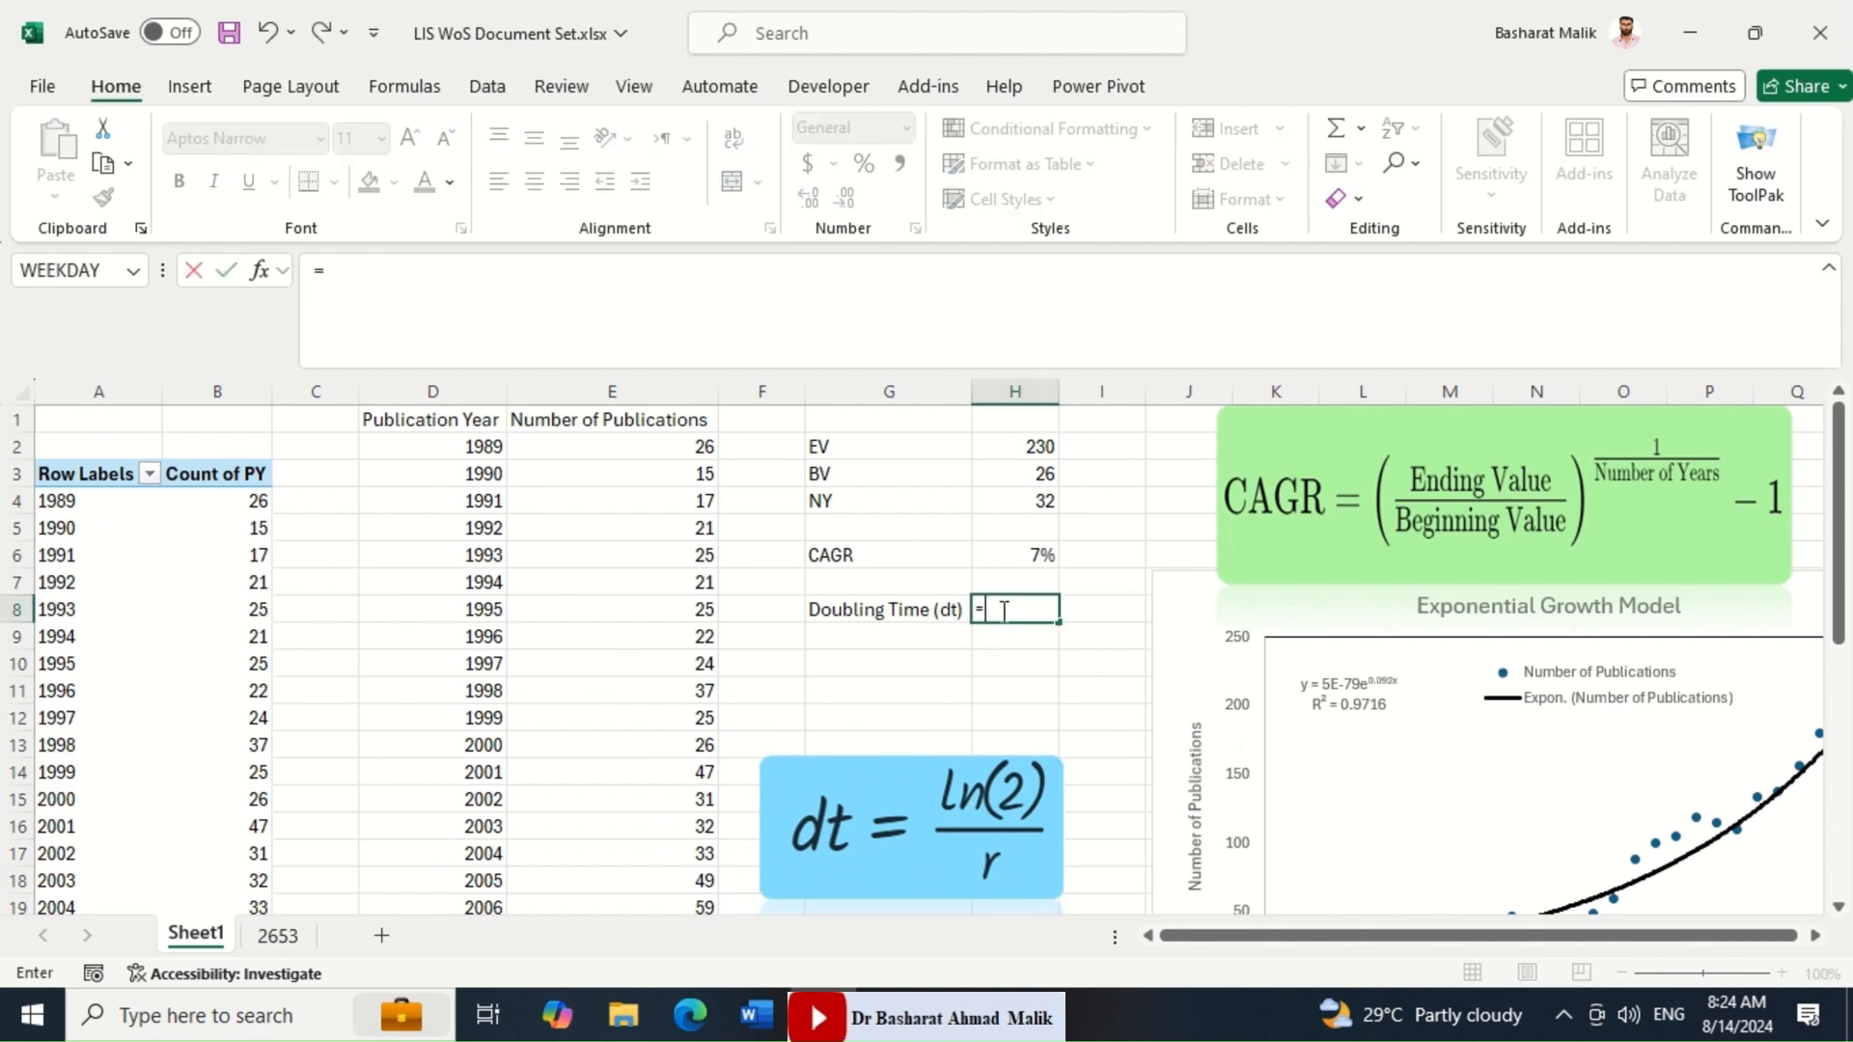
{"action": "type", "text": "ln"}
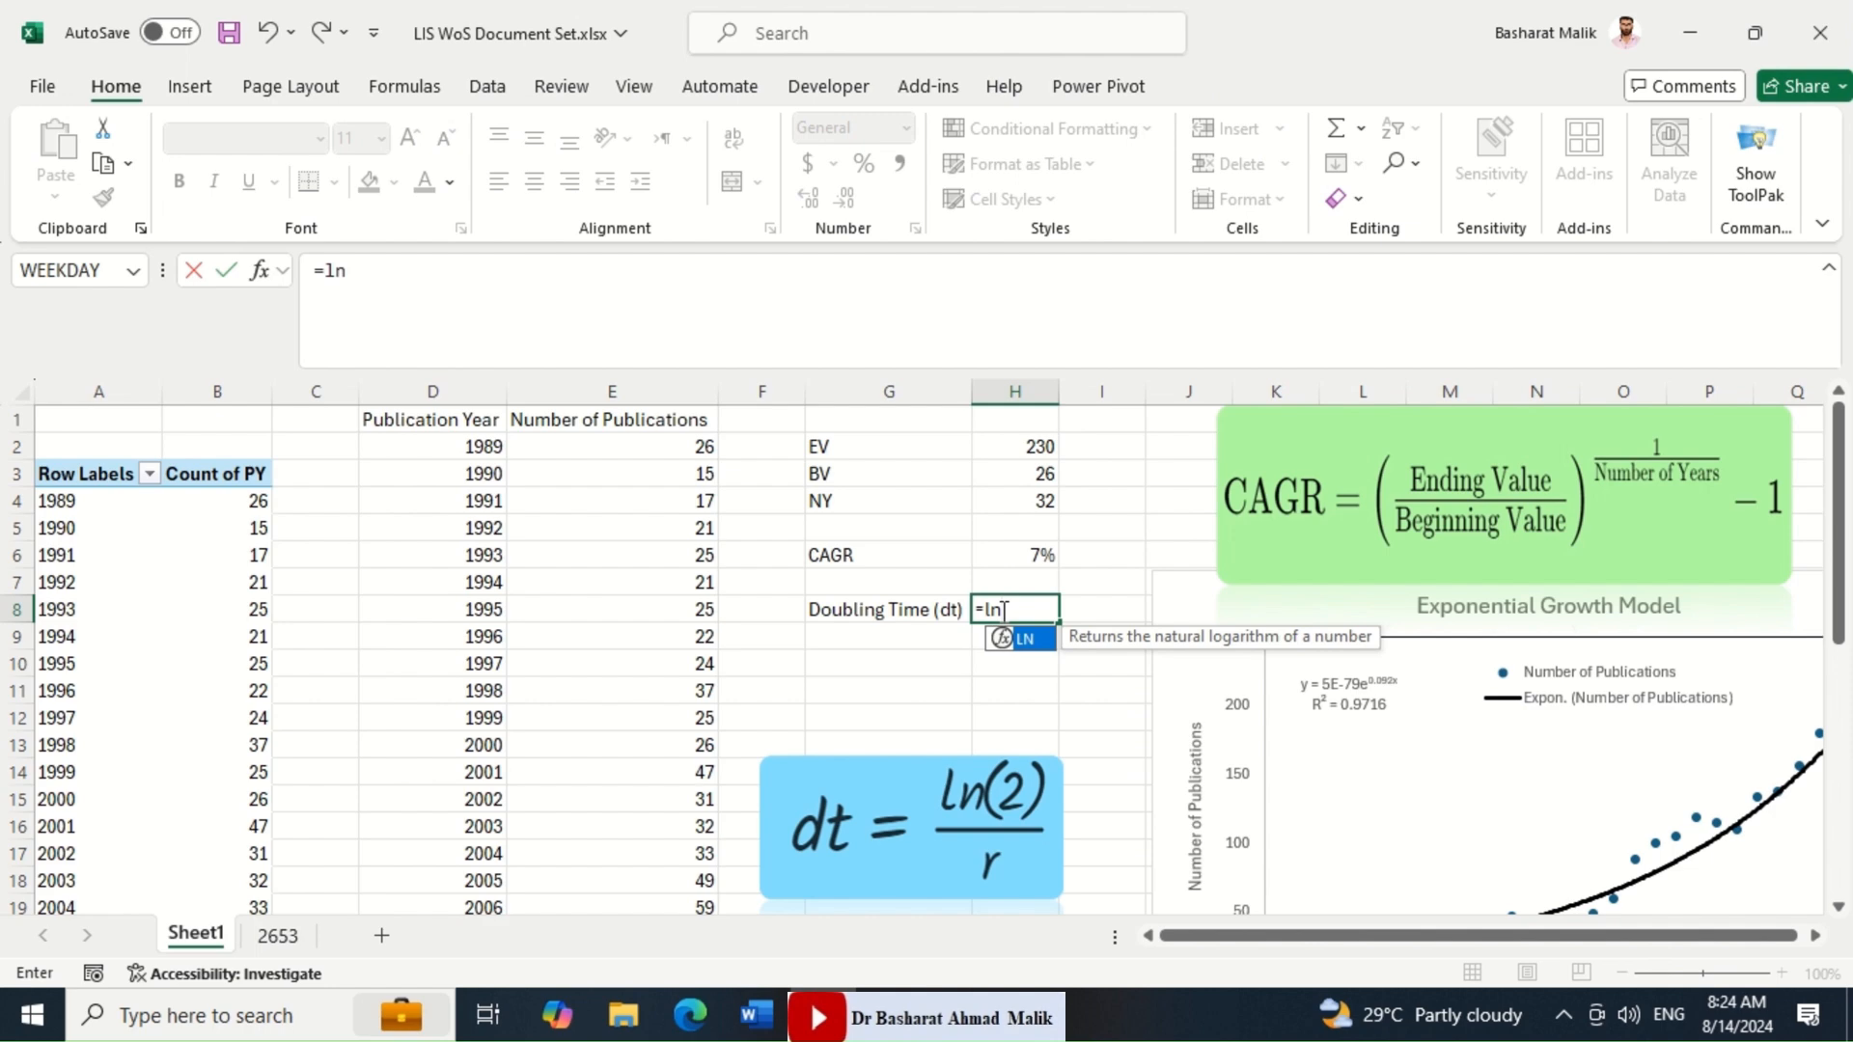
{"action": "double_click", "coordinate": [1035, 641]}
{"action": "type", "text": "2)/"}
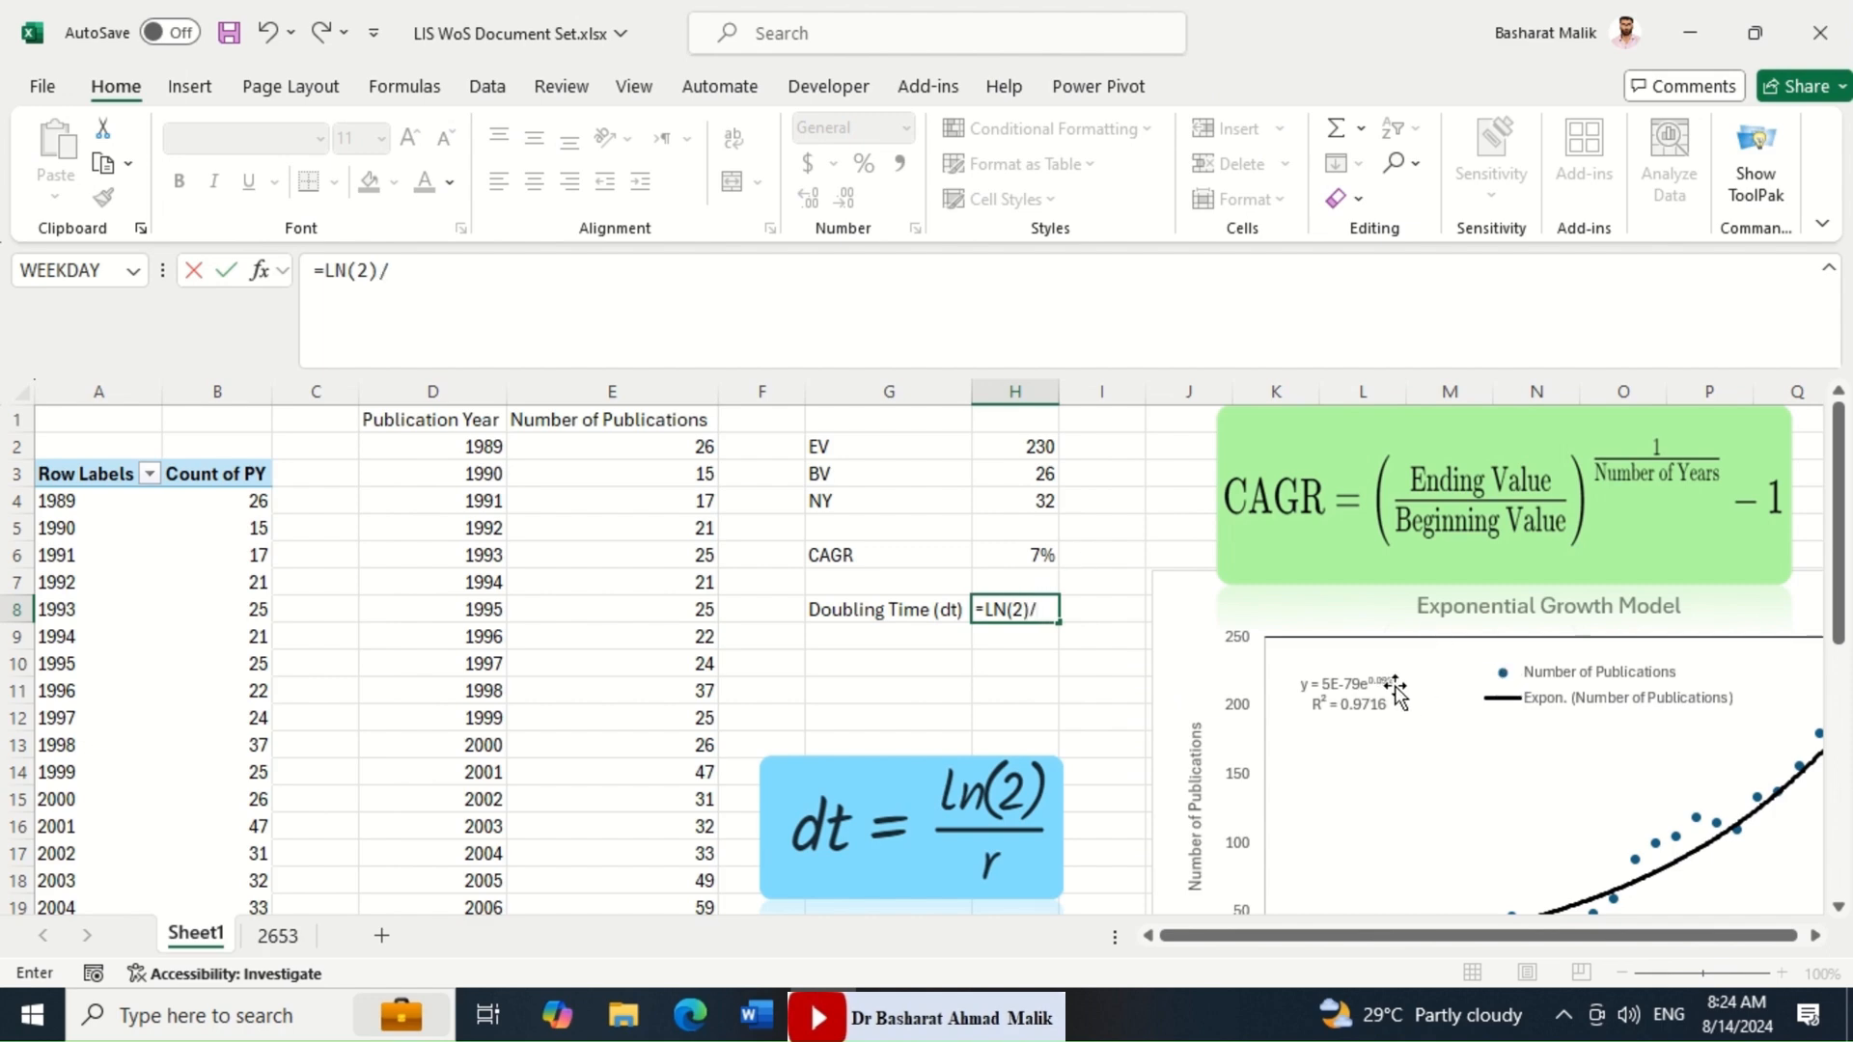
{"action": "key", "text": "BackSpace"}
{"action": "left_click", "coordinate": [1035, 609]}
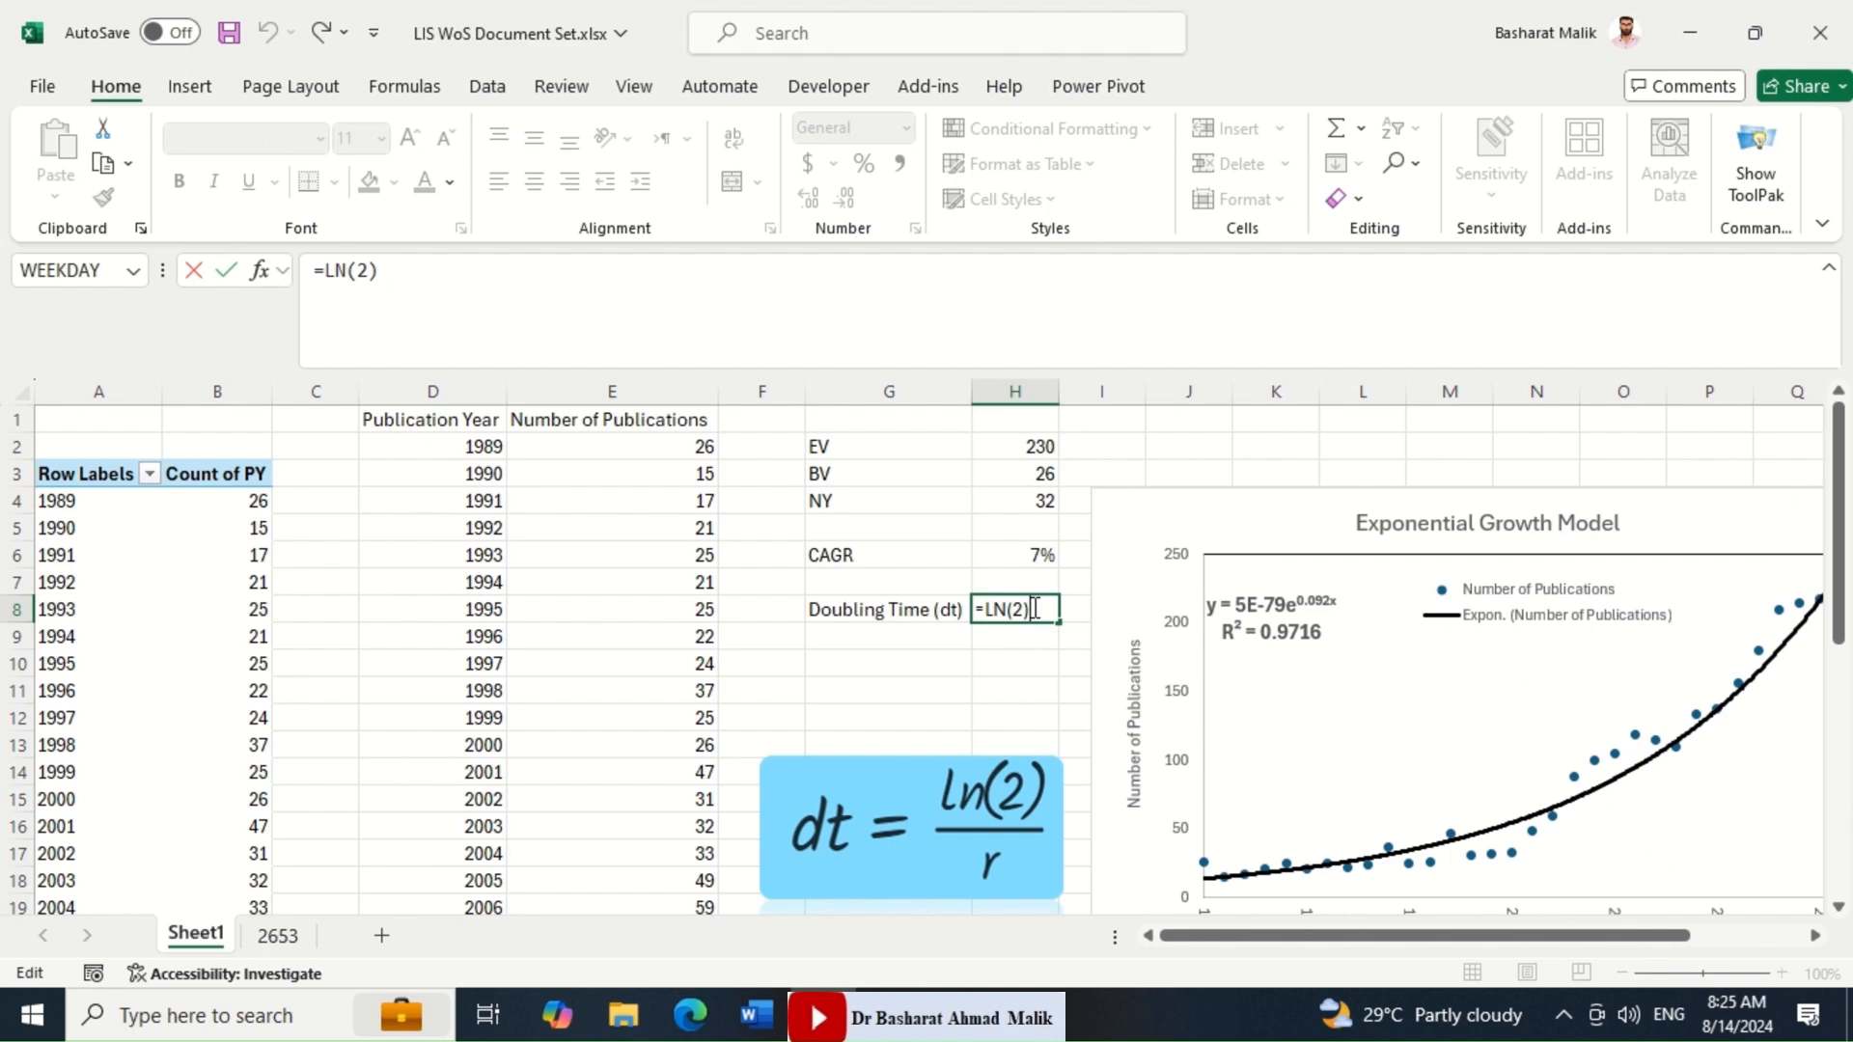
{"action": "type", "text": "/"}
{"action": "type", "text": "0.092"}
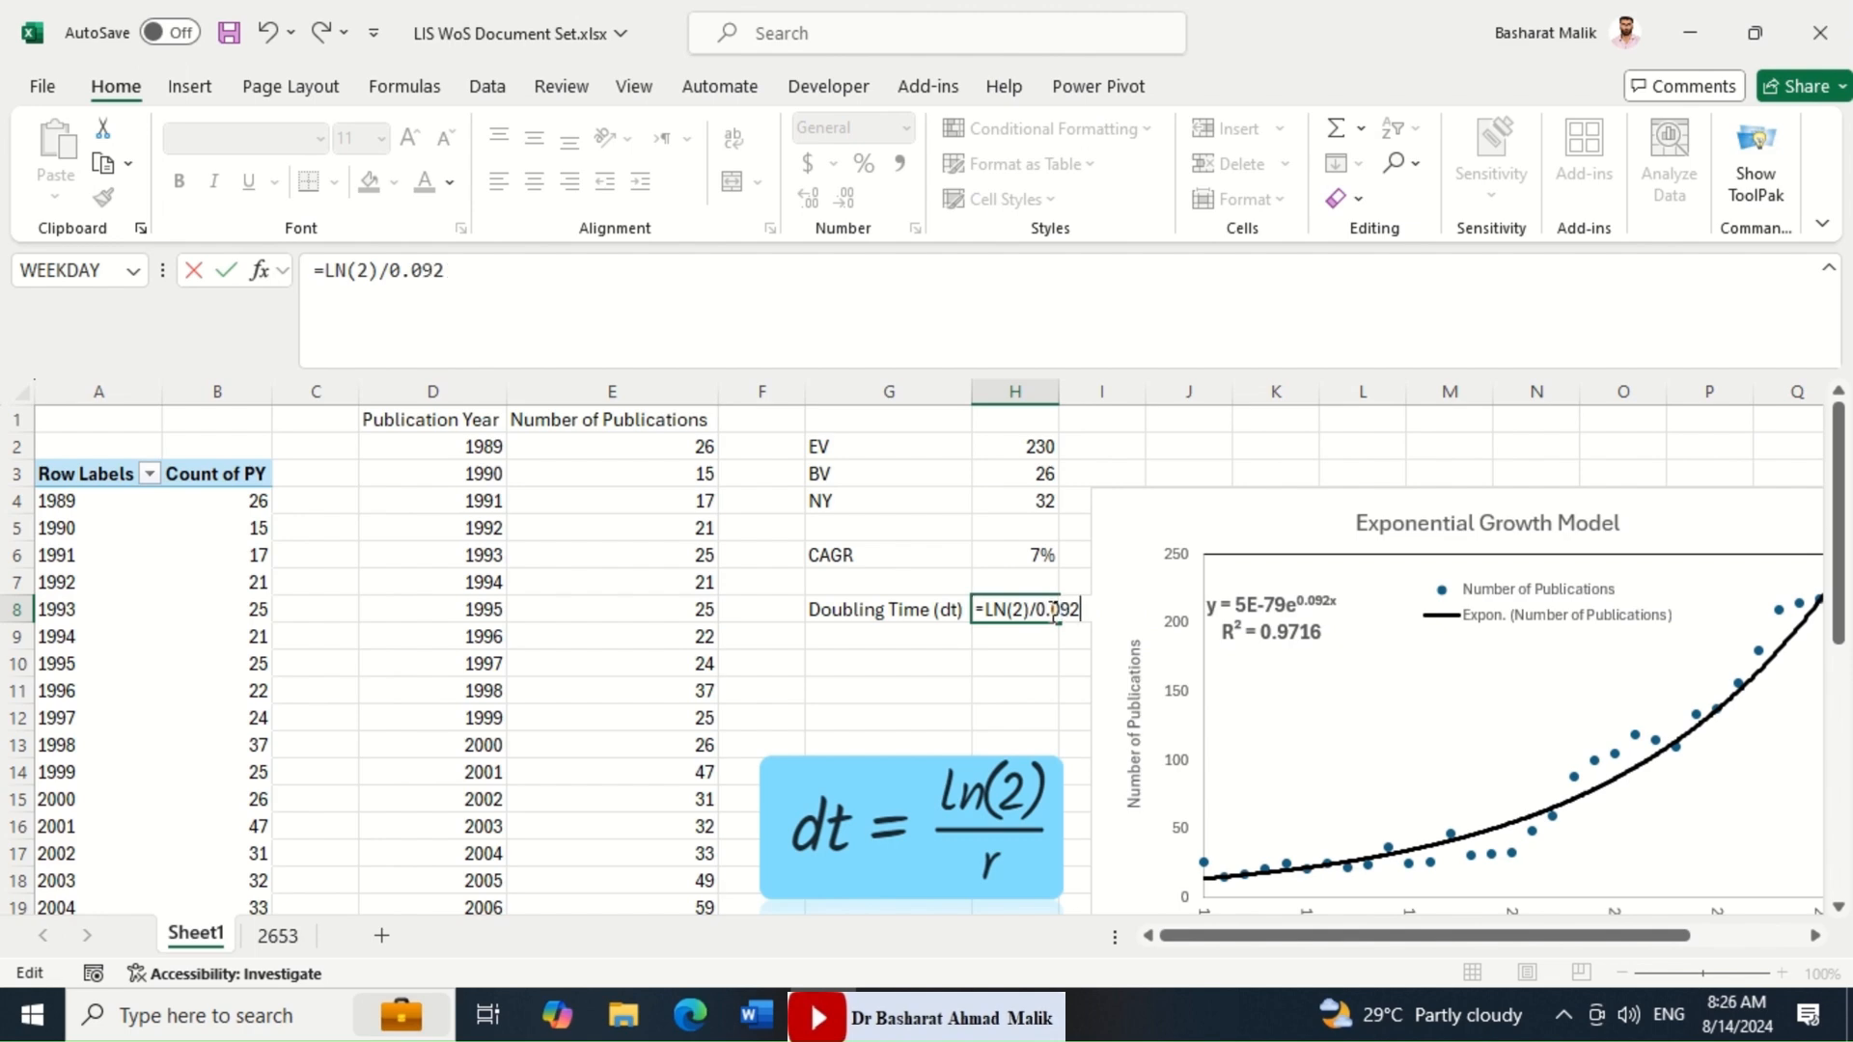
{"action": "key", "text": "Return"}
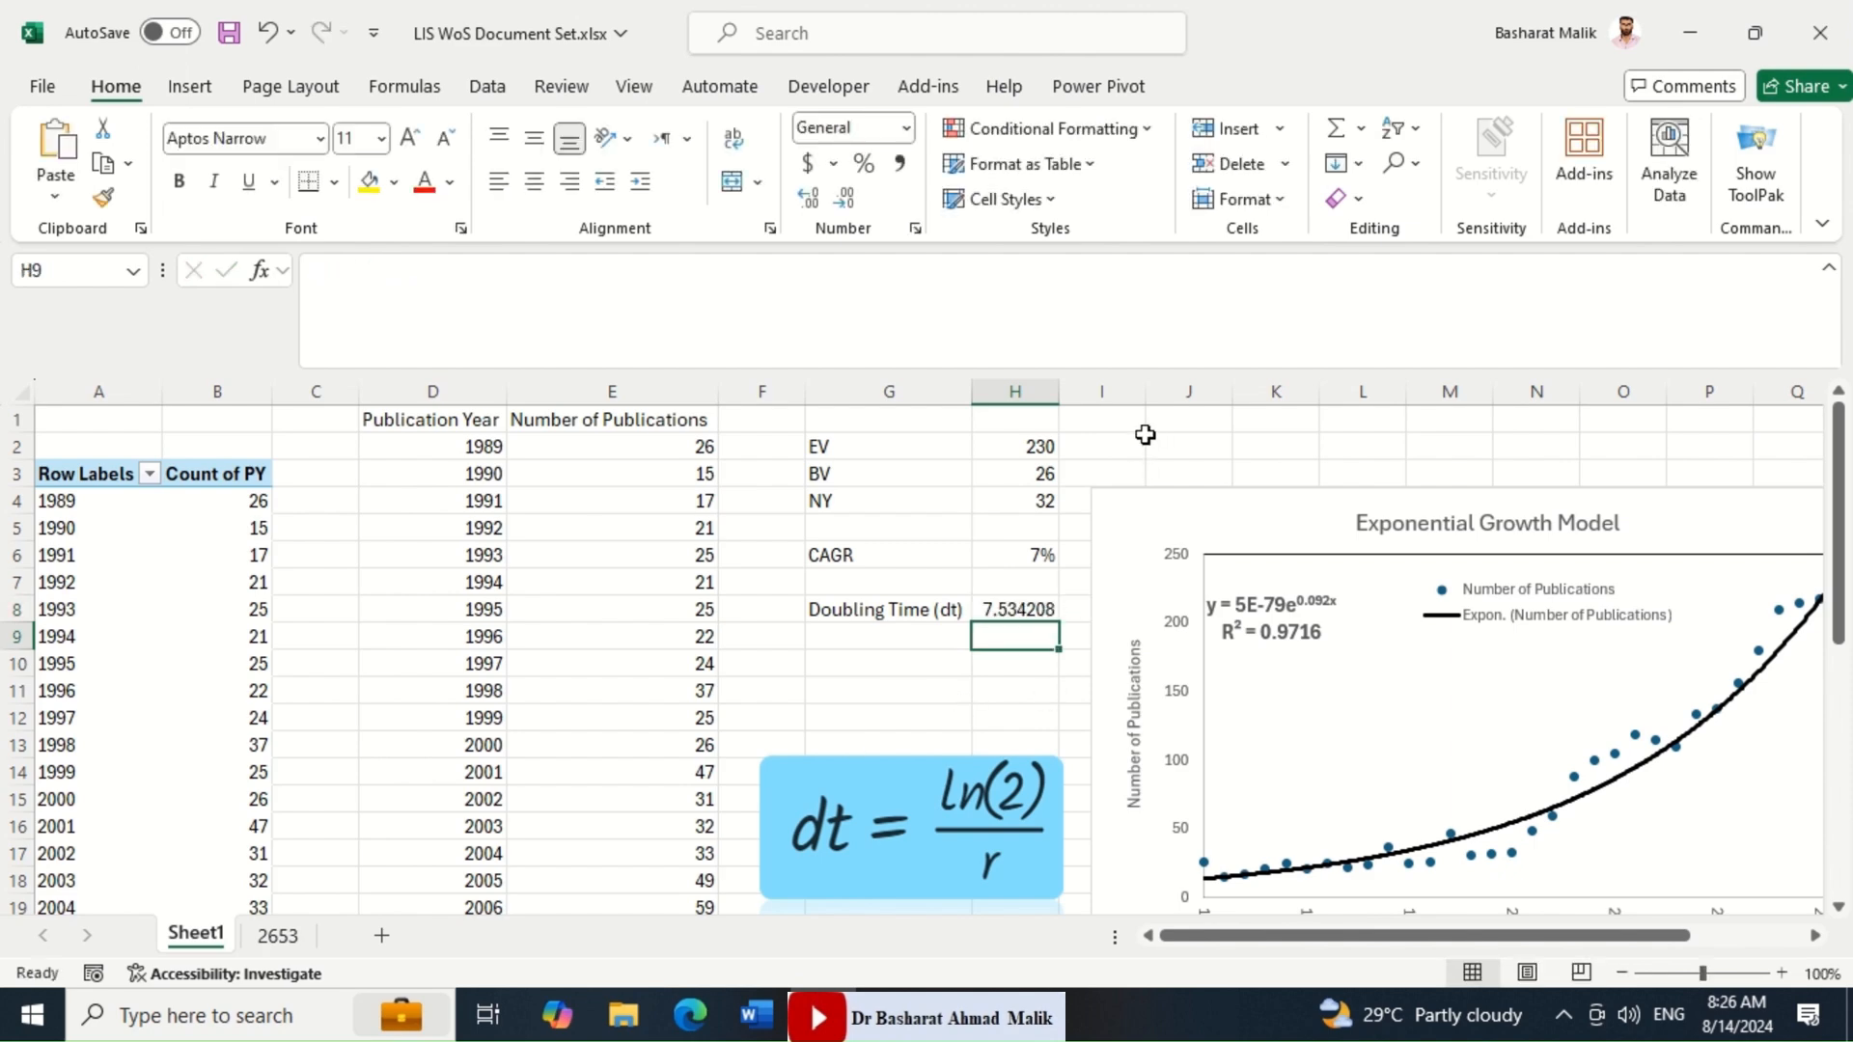
Move the chart slightly right so it starts within column J, and select the doubling-time result in H8.
{"action": "left_click_drag", "start_coordinate": [1170, 512], "coordinate": [1270, 501]}
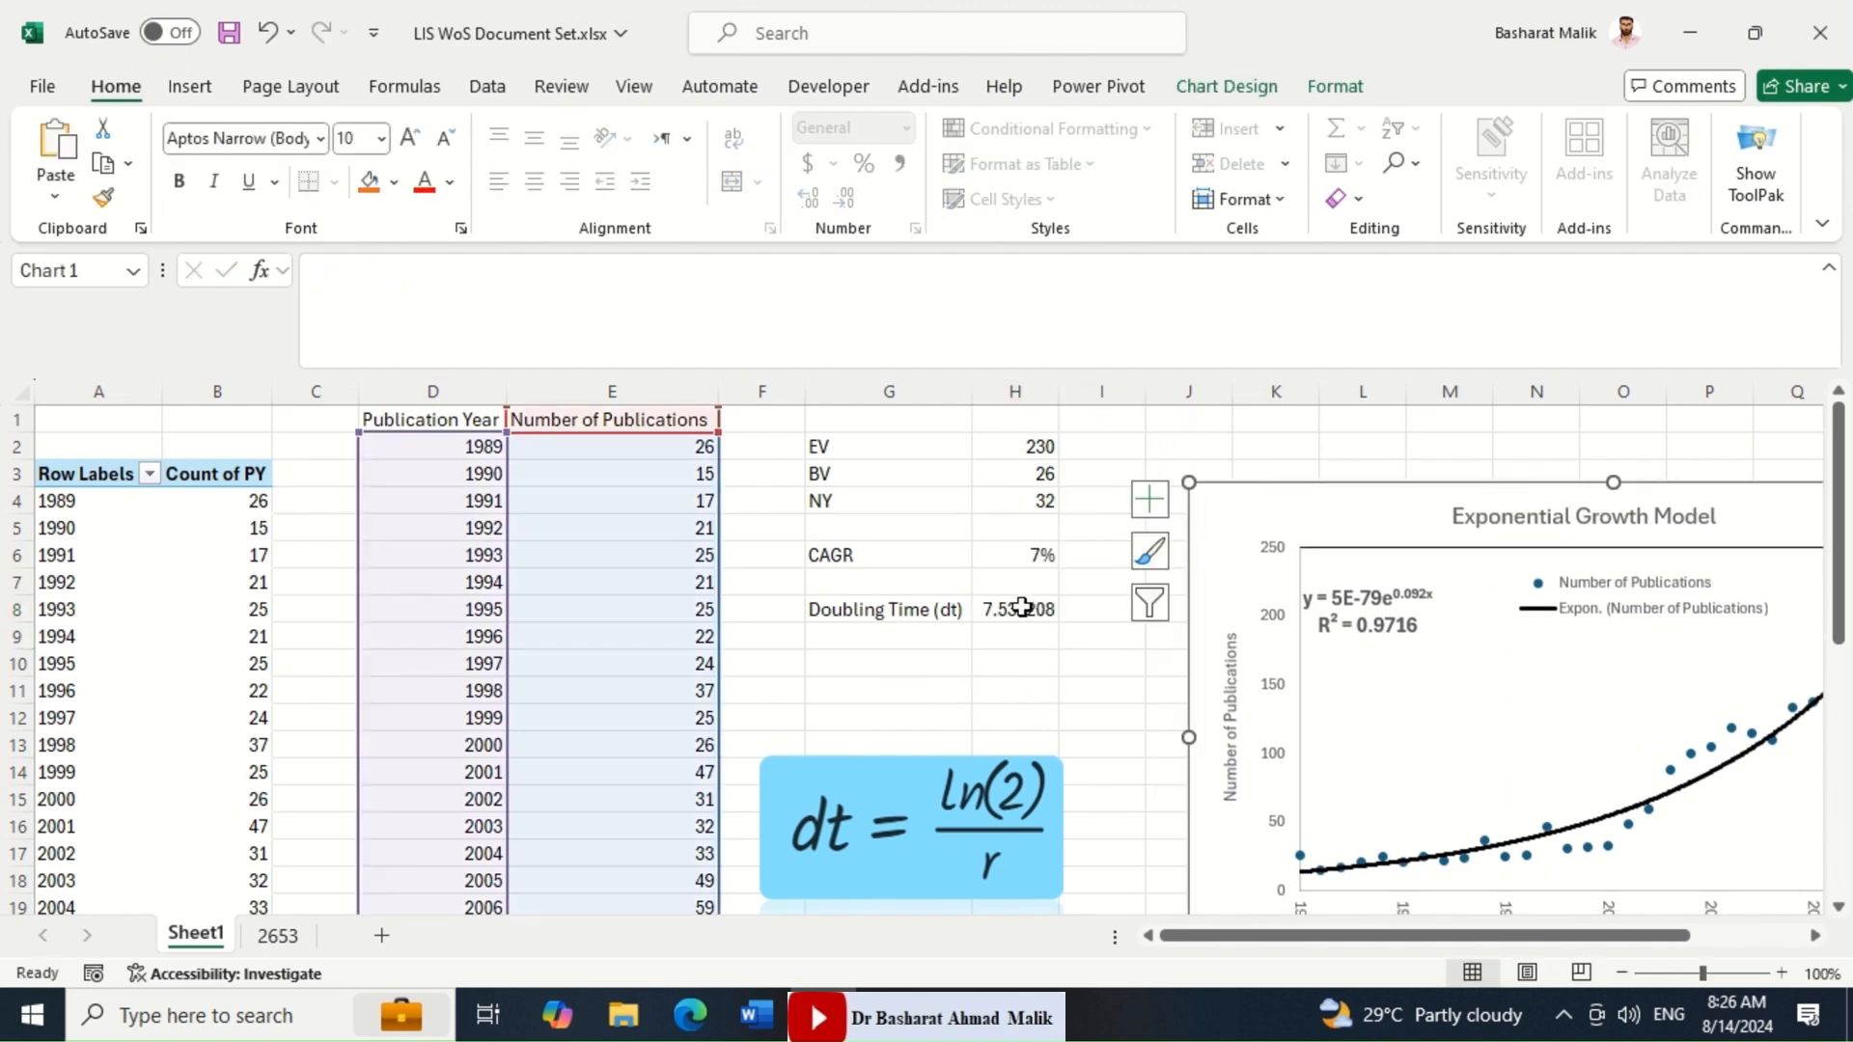
{"action": "left_click", "coordinate": [1025, 609]}
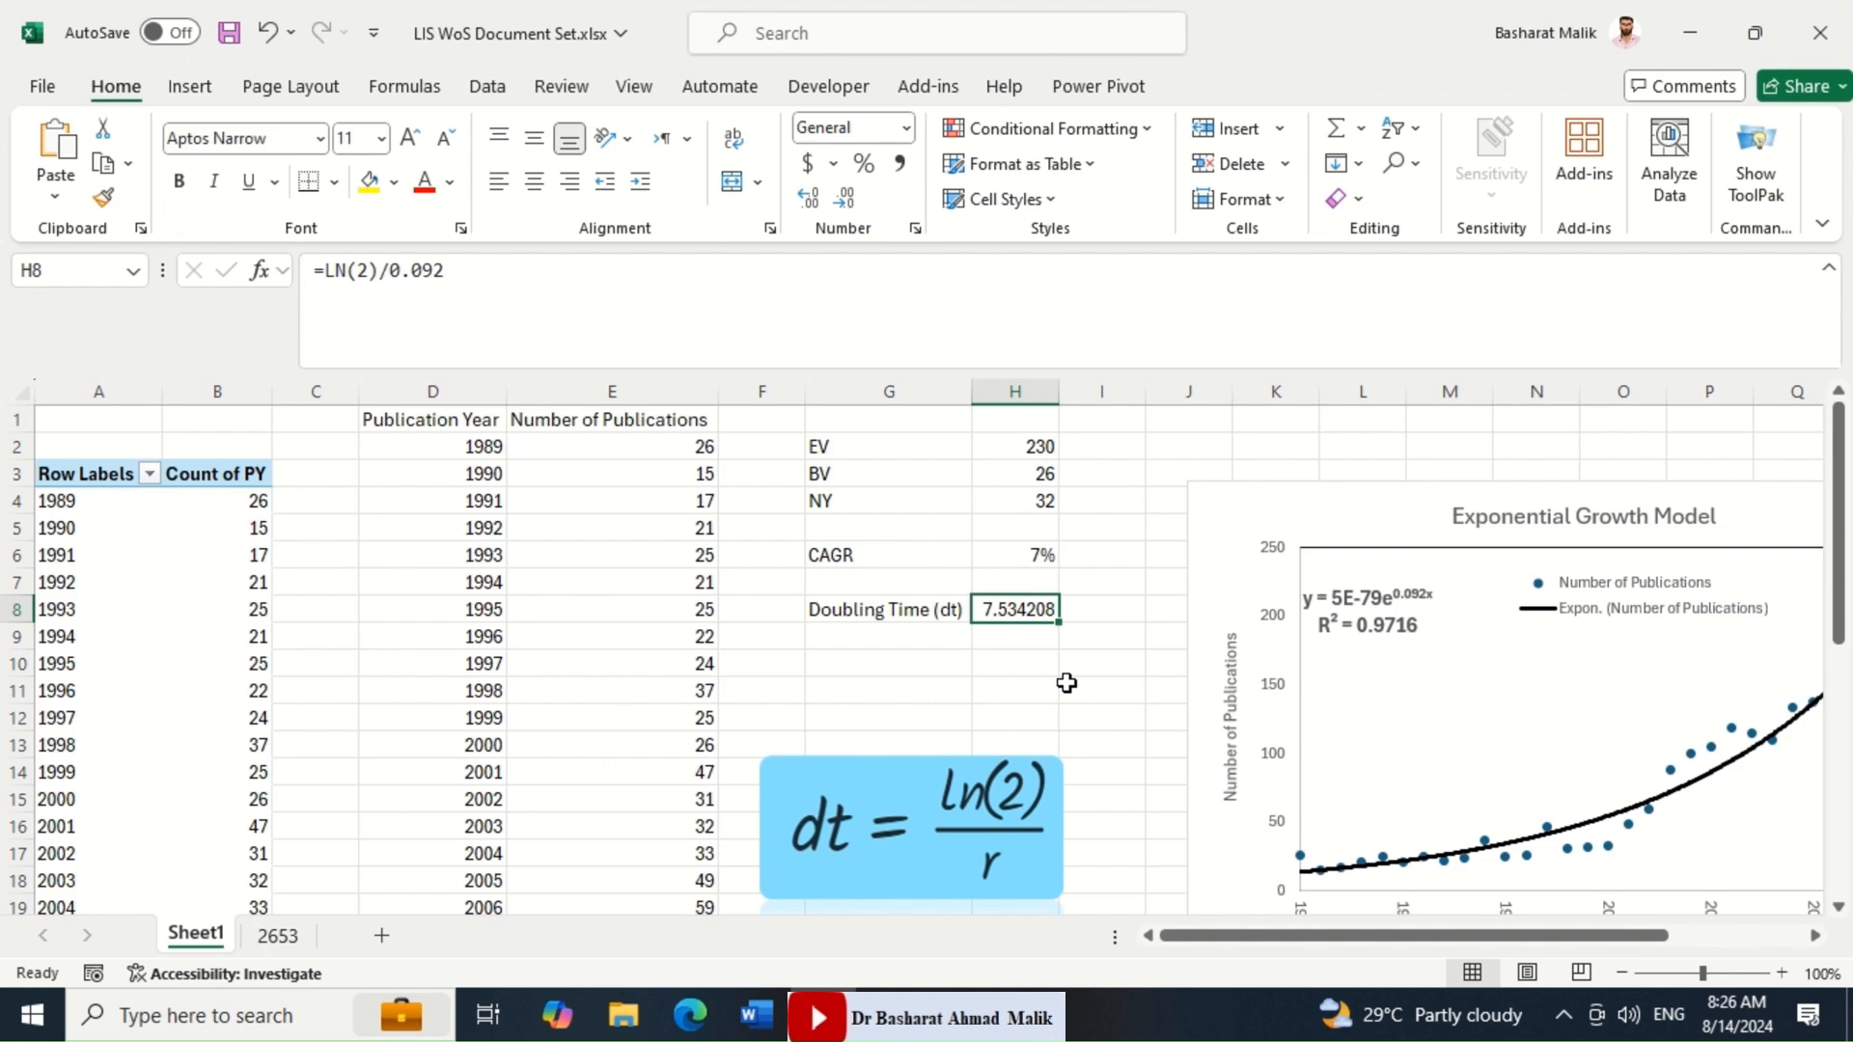
Review the yearly publication counts in column E from 1989 down to 2020.
{"action": "left_click", "coordinate": [673, 438]}
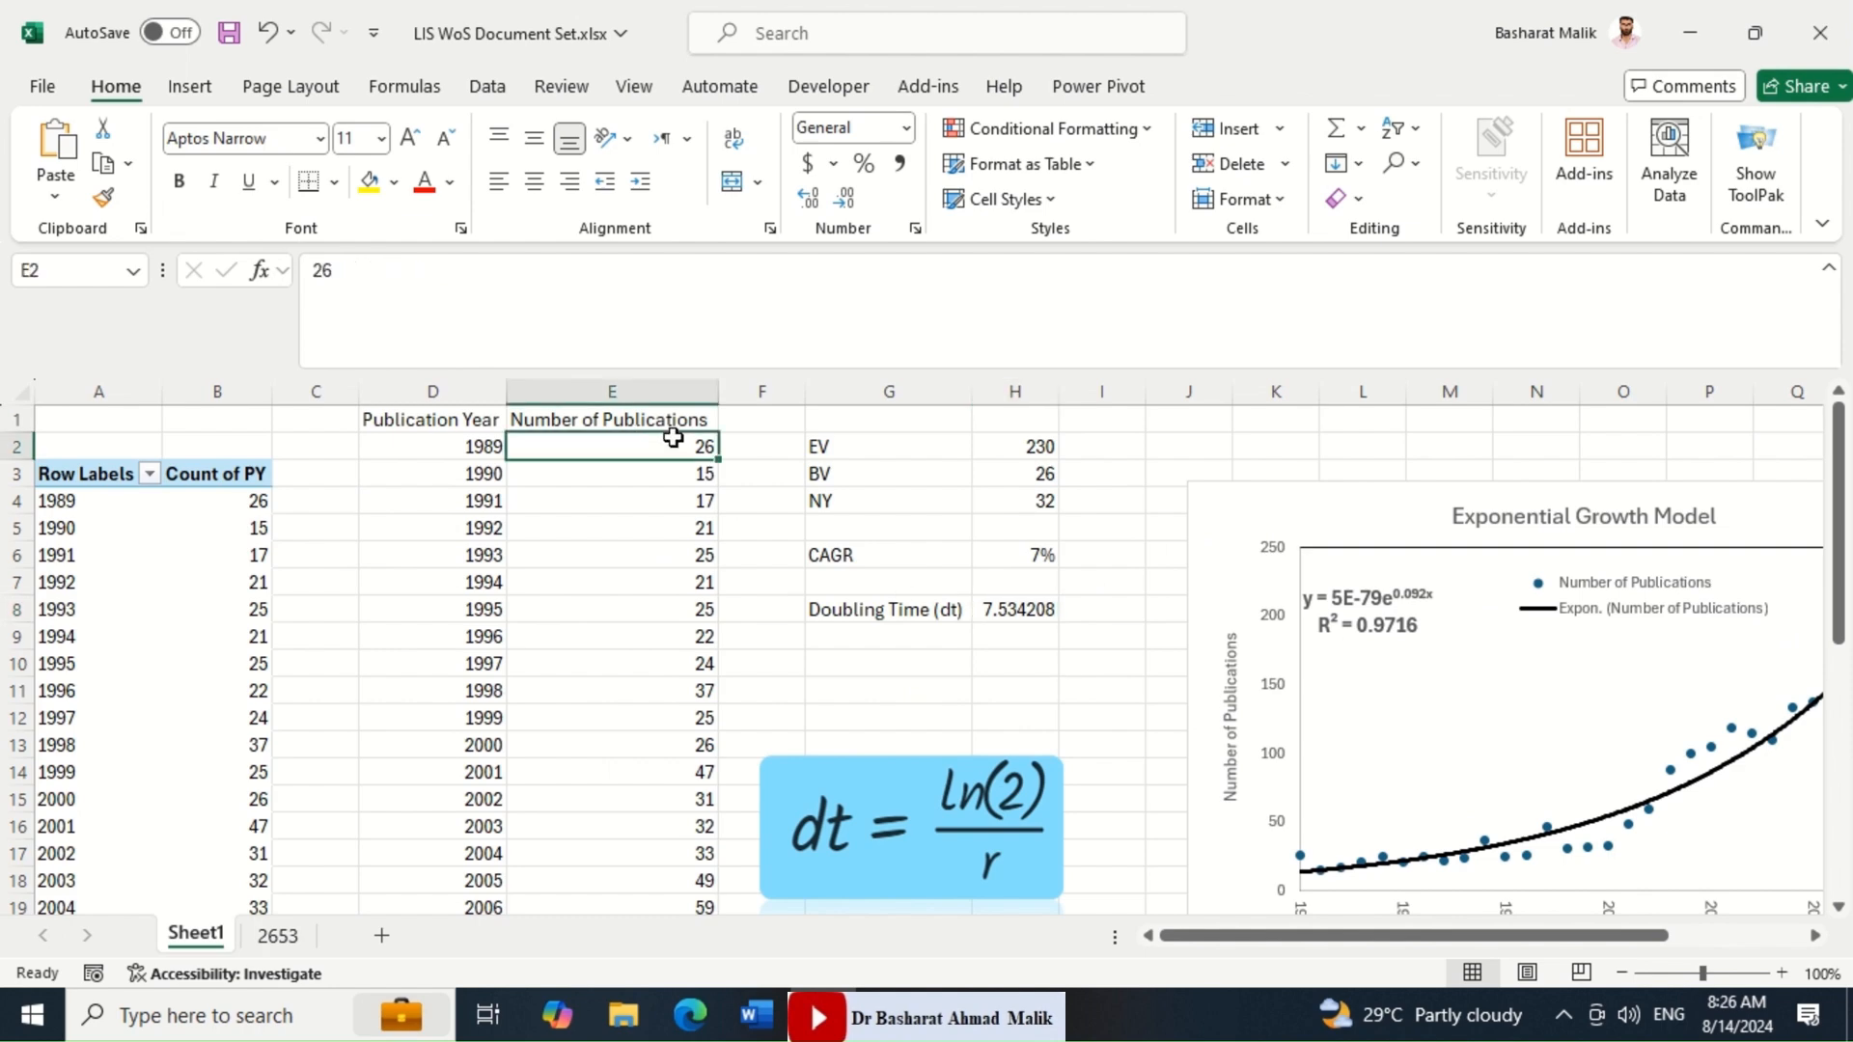
{"action": "key", "text": "ctrl+shift+Down"}
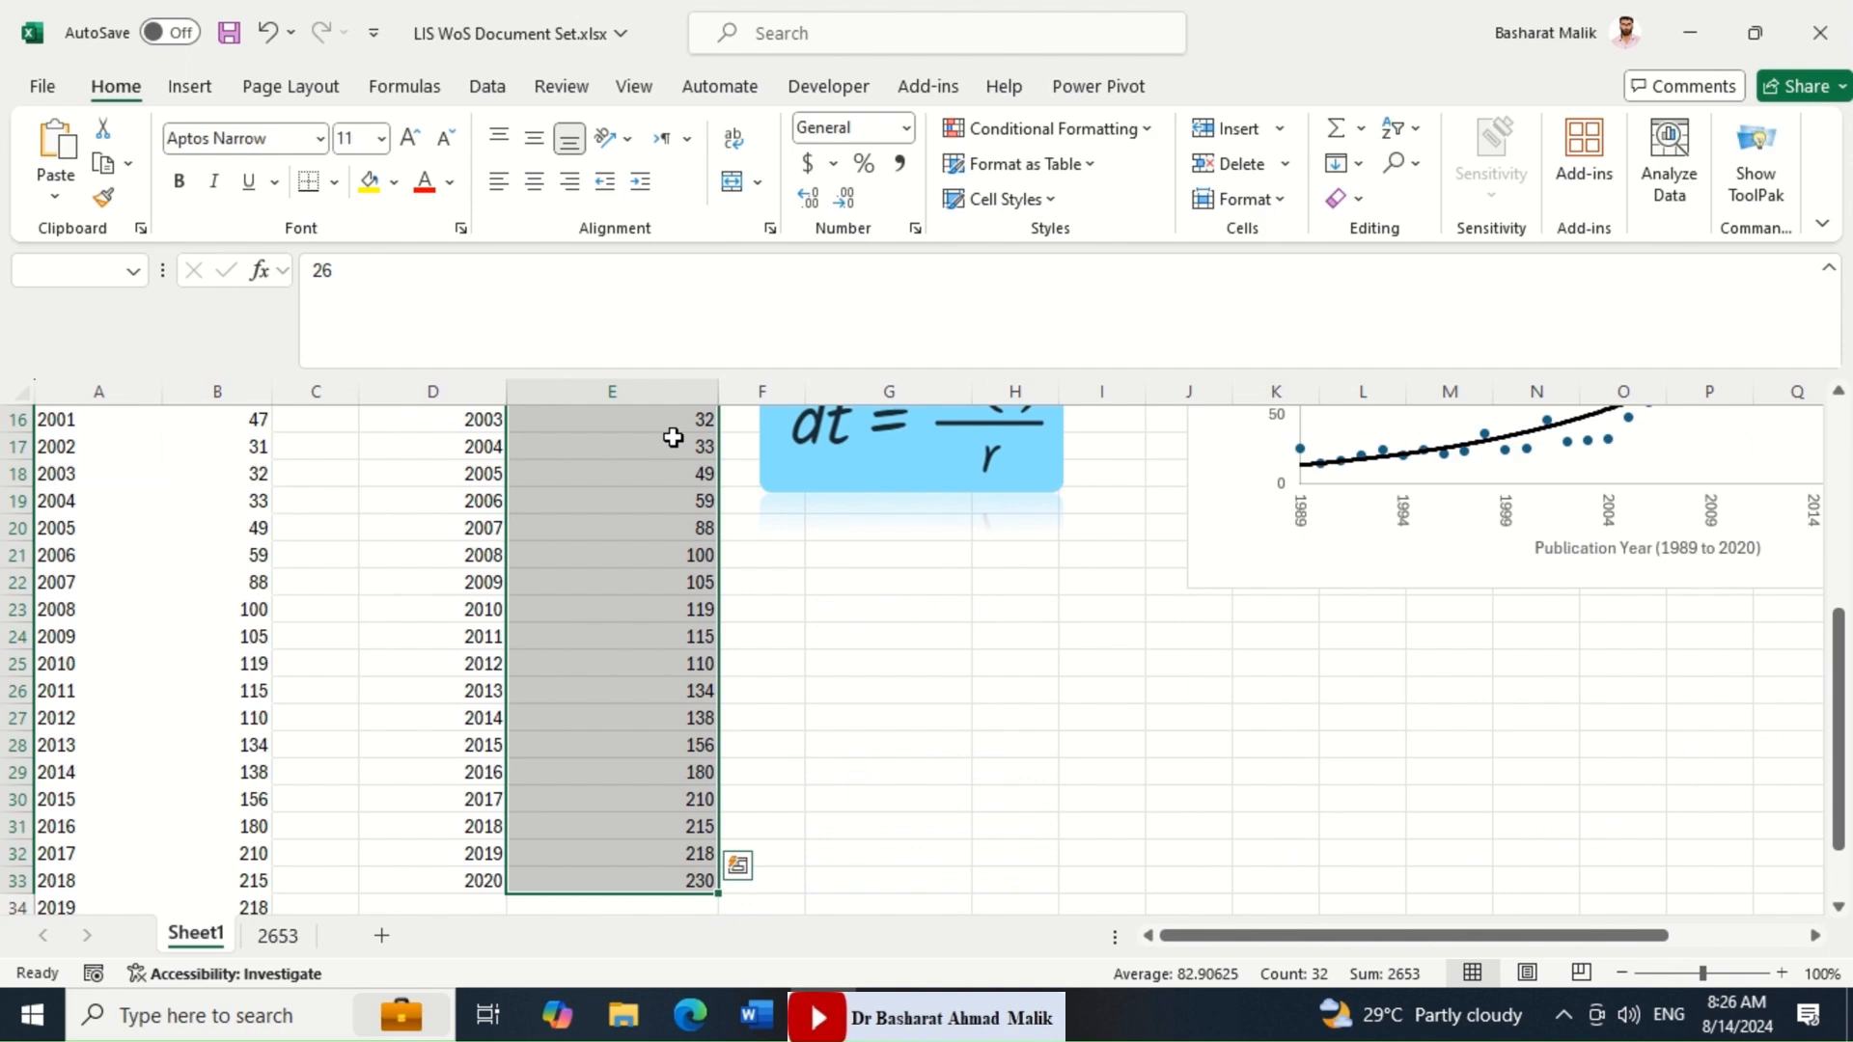
{"action": "key", "text": "ctrl+Up"}
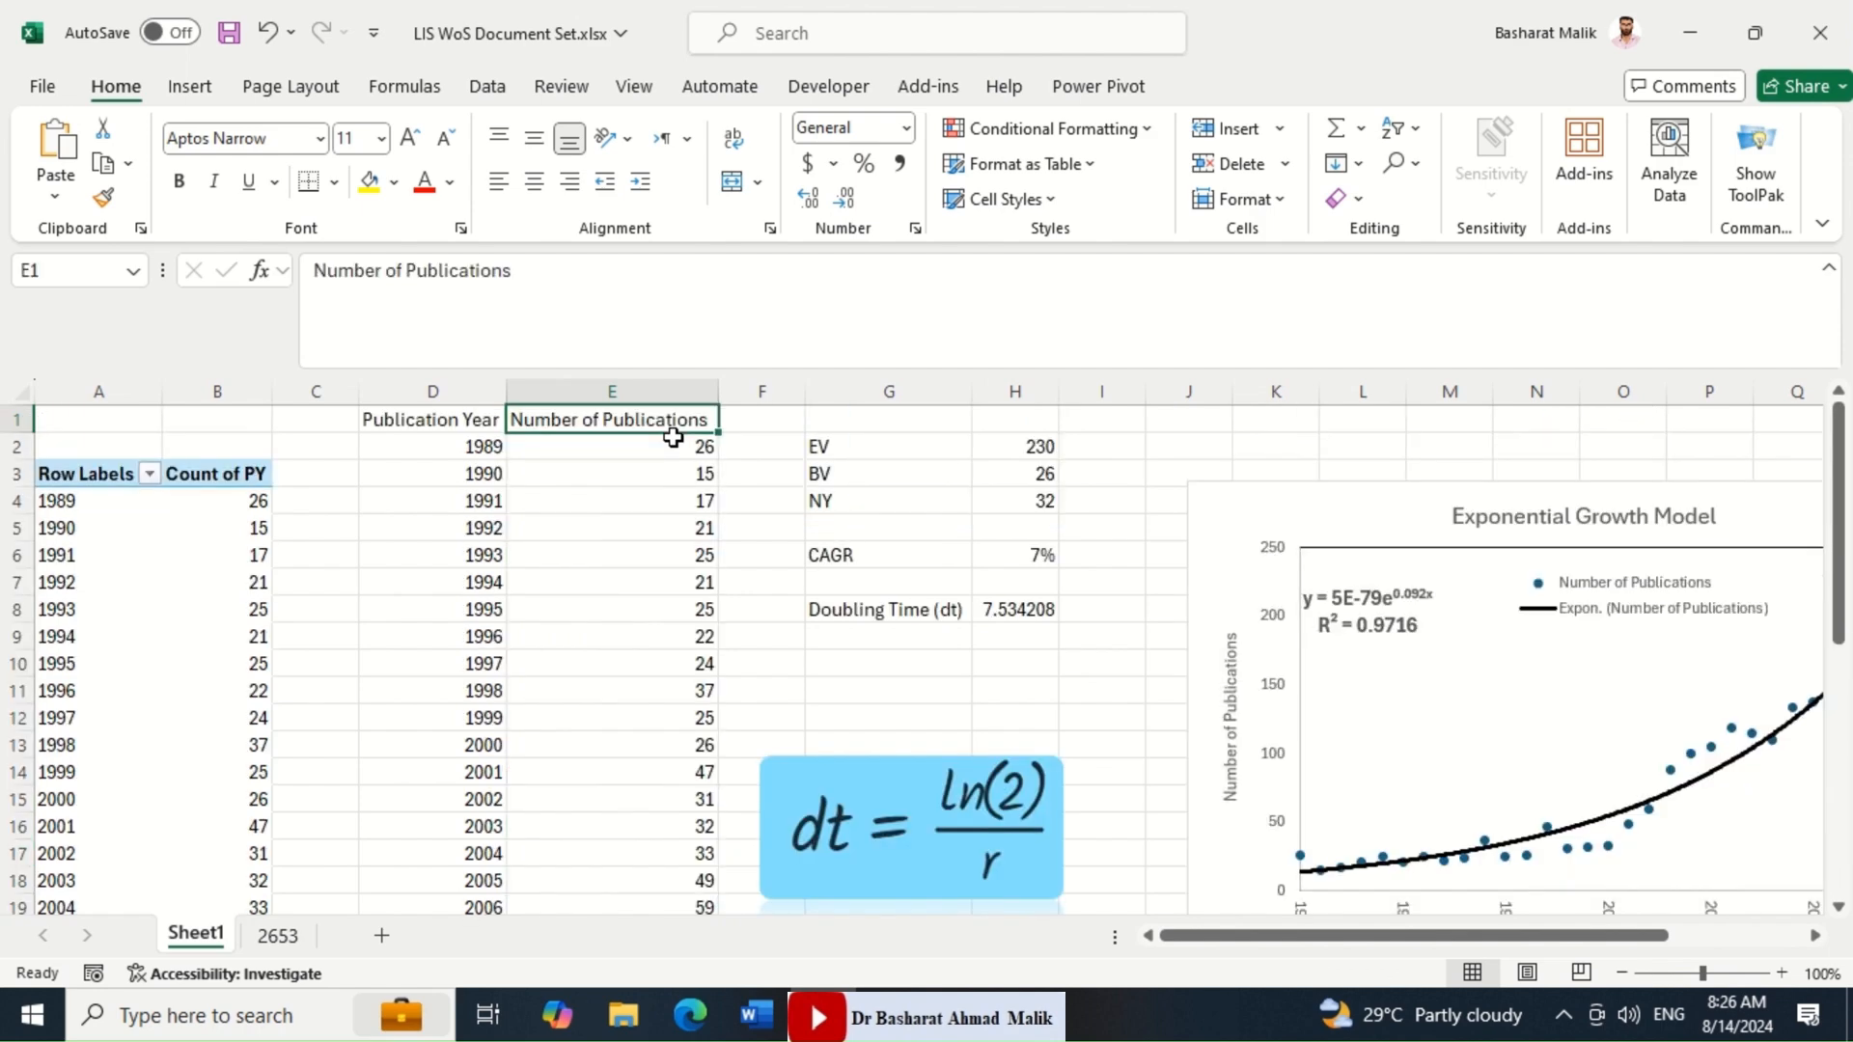
{"action": "left_click", "coordinate": [672, 437]}
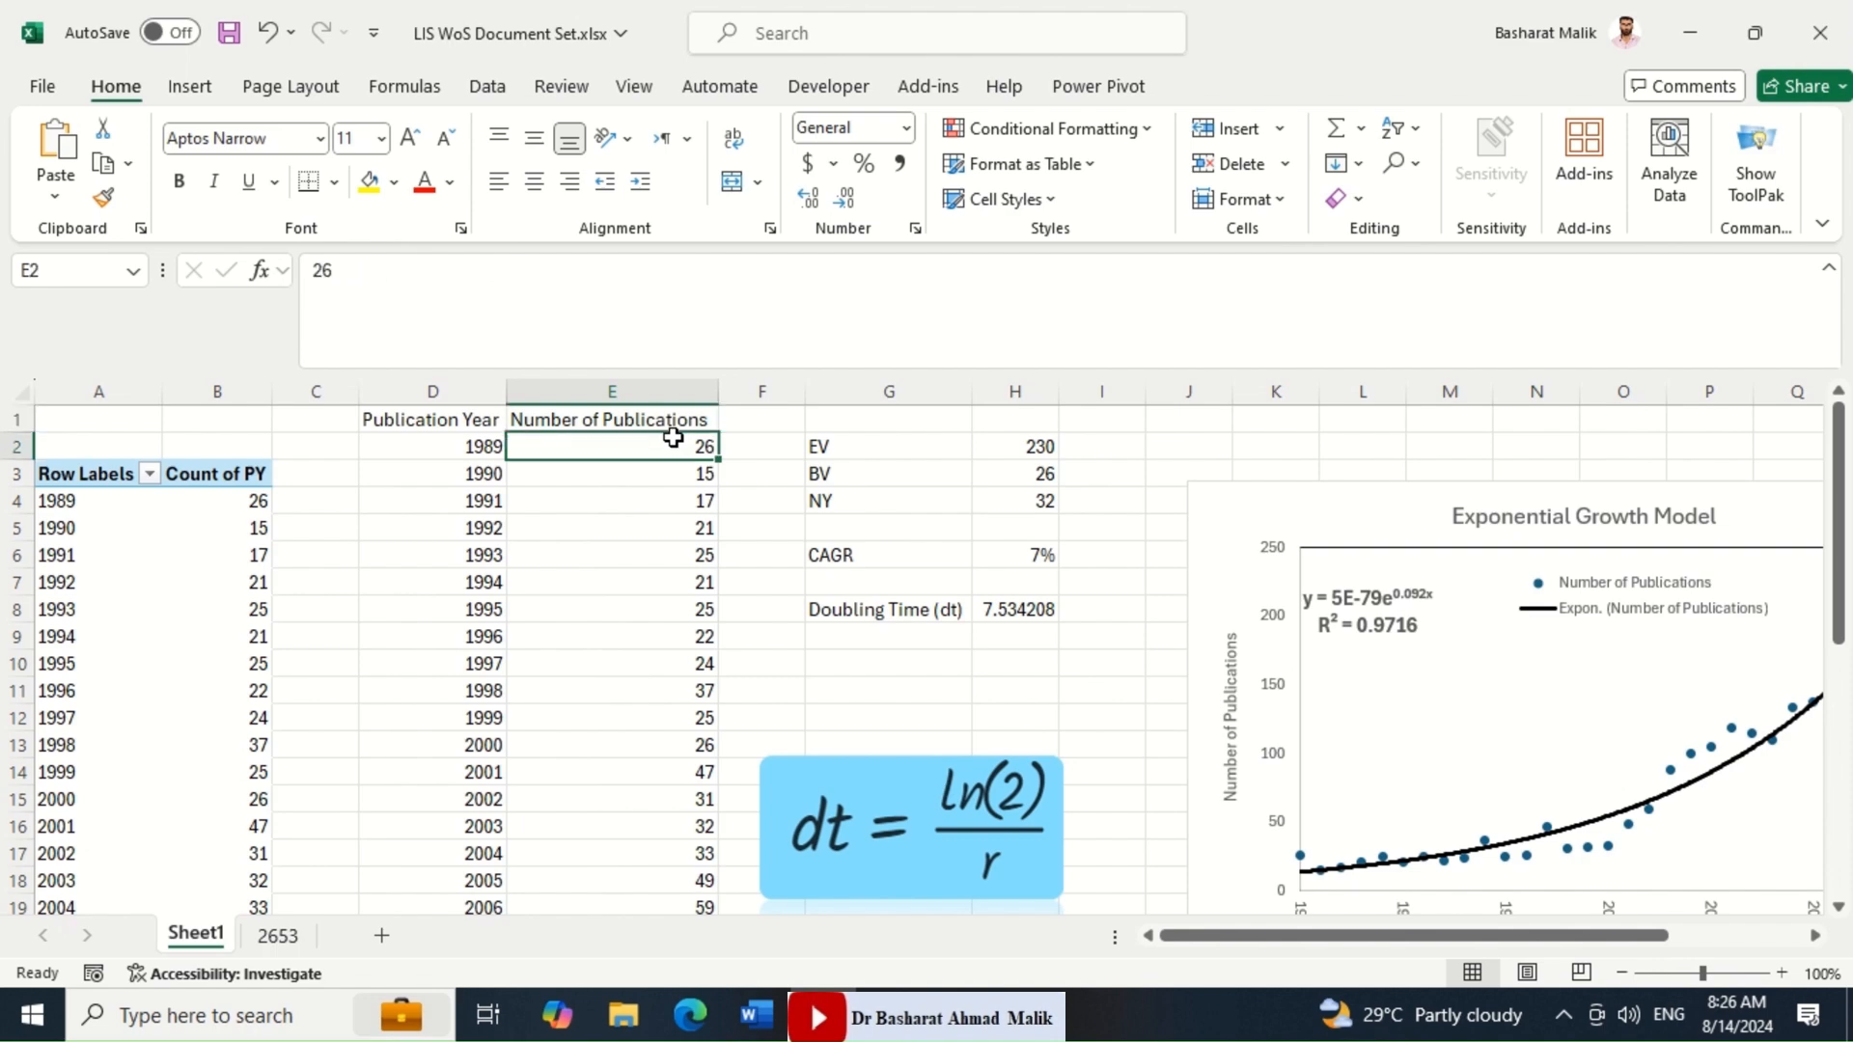
{"action": "key", "text": "ctrl+shift+Down"}
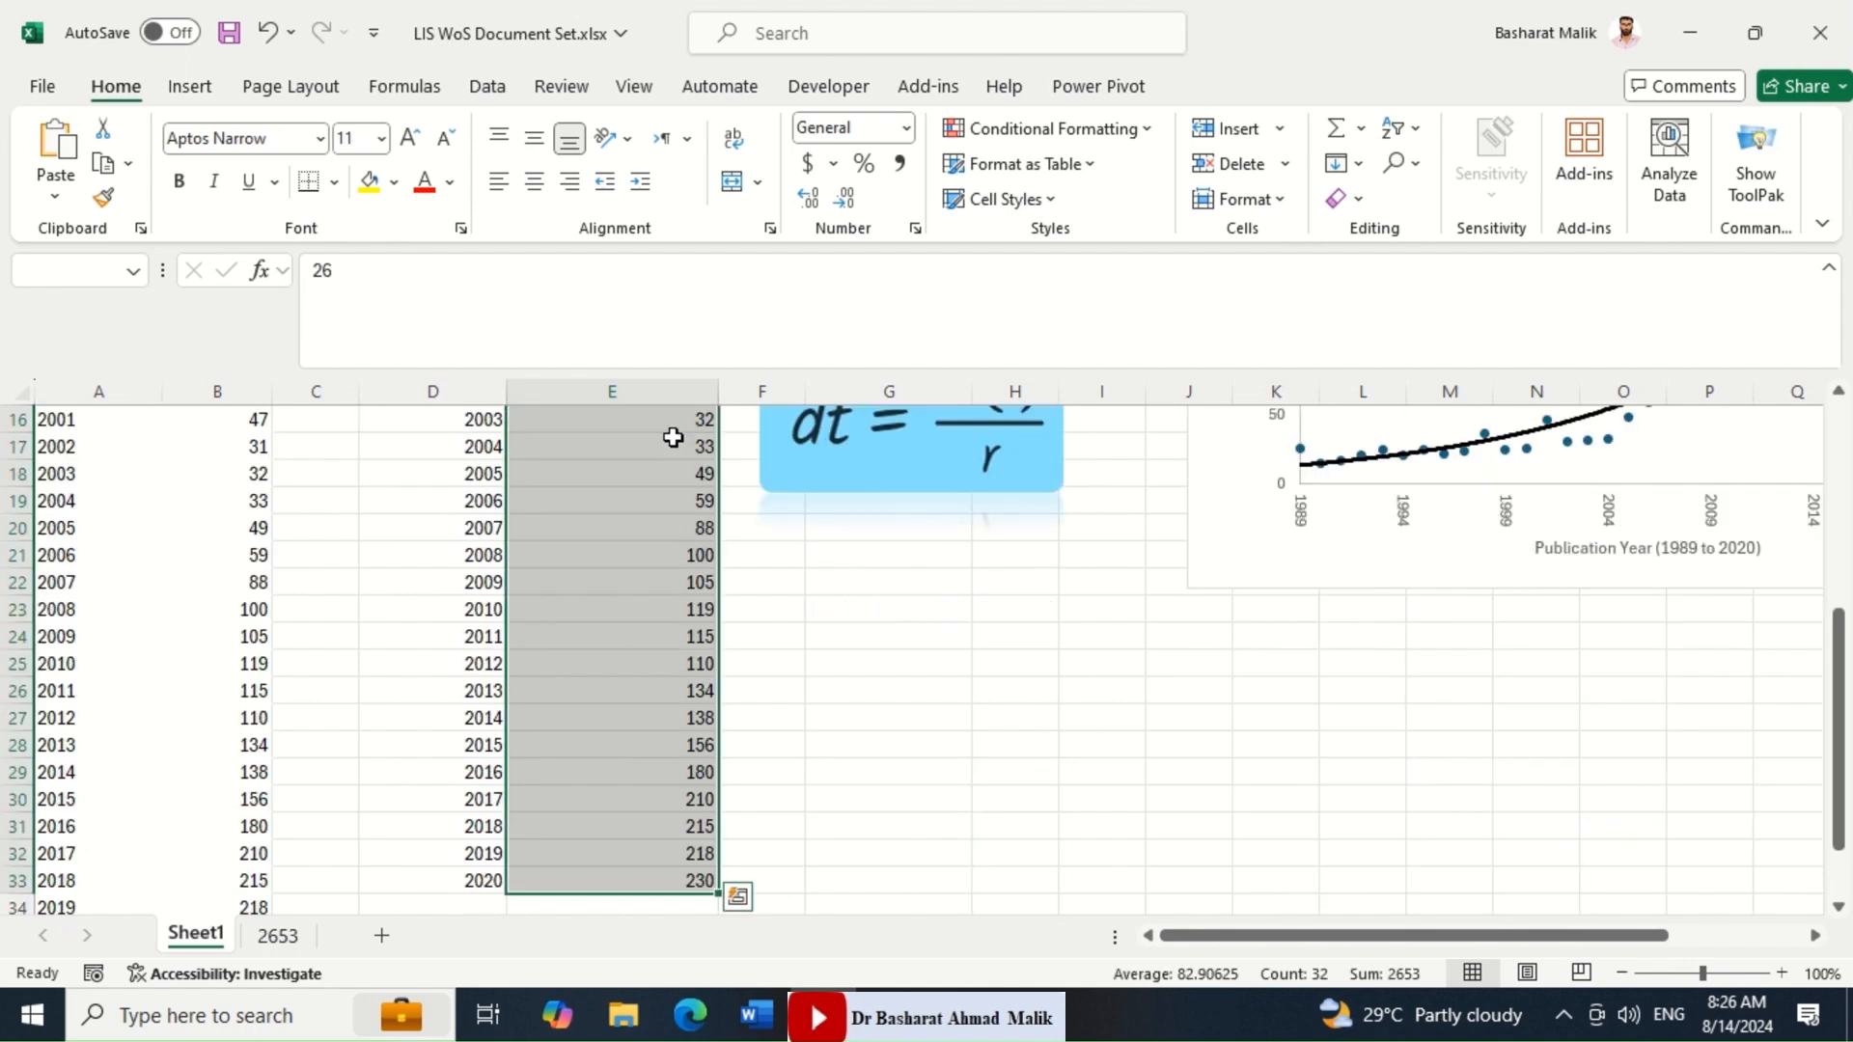
{"action": "key", "text": "ctrl+Up"}
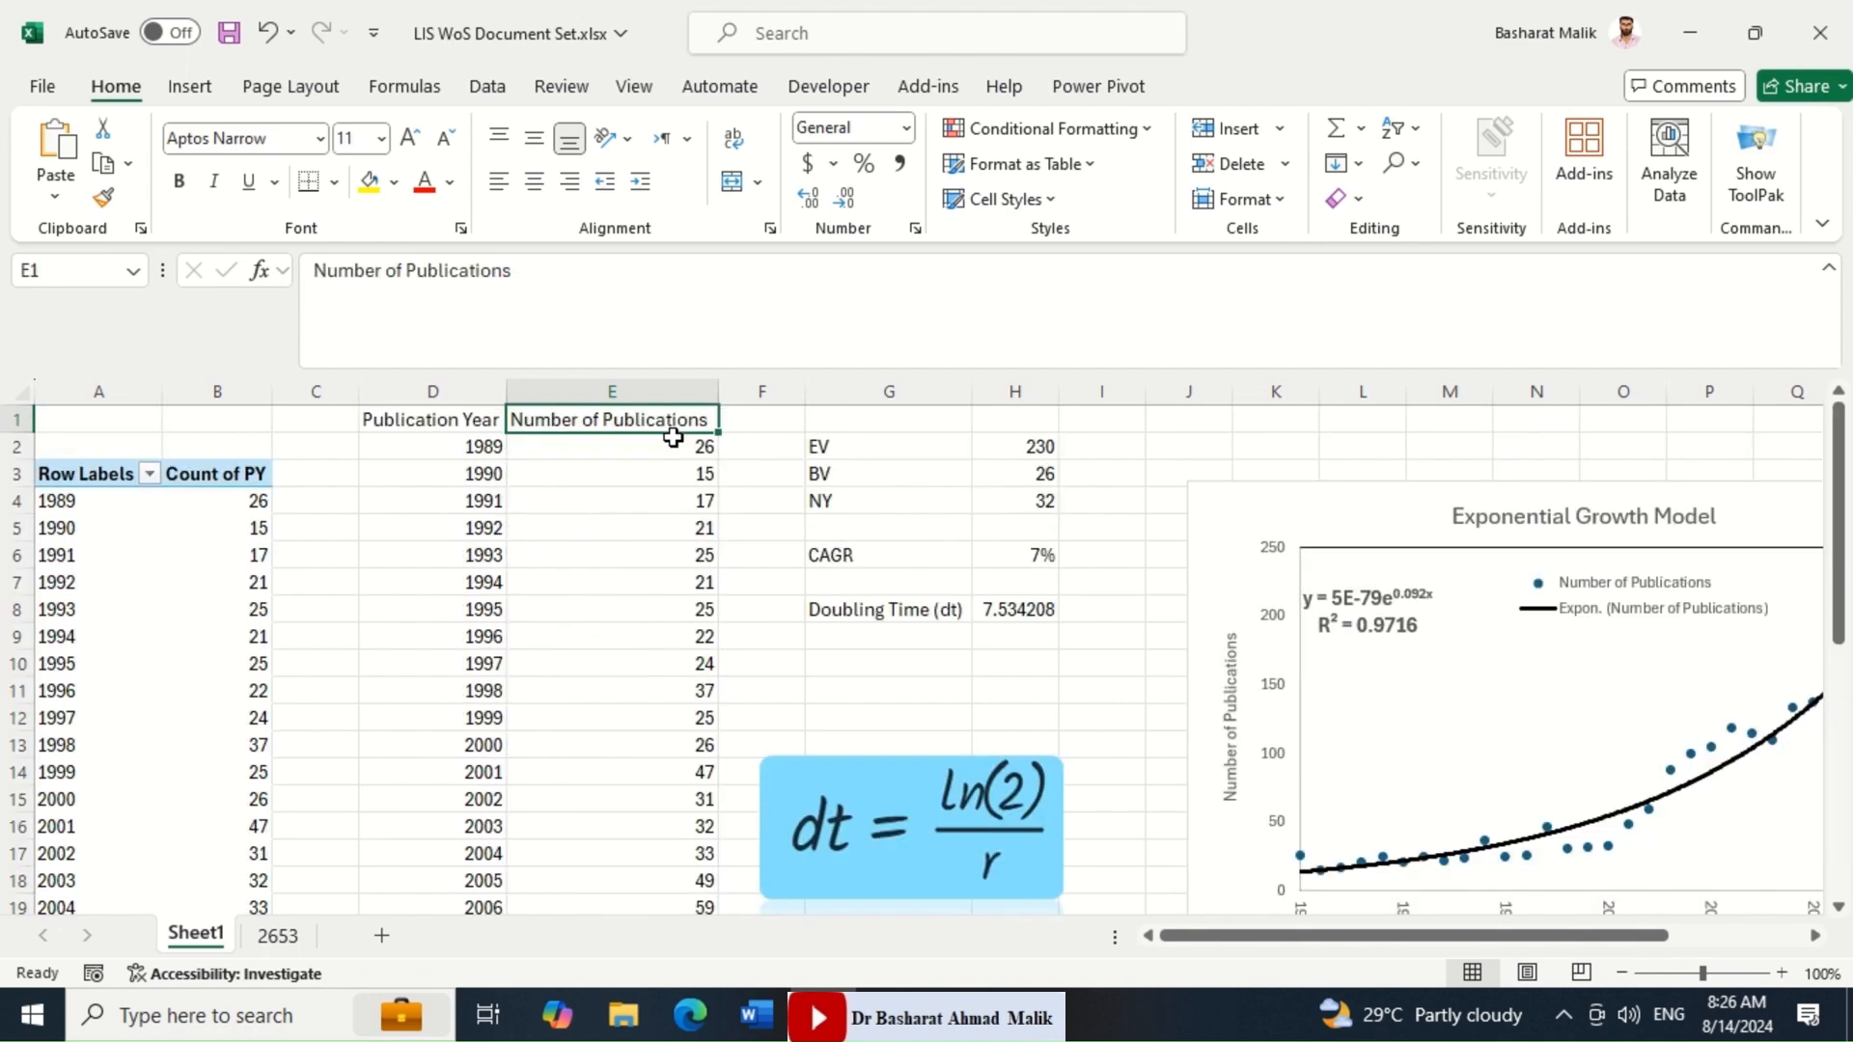